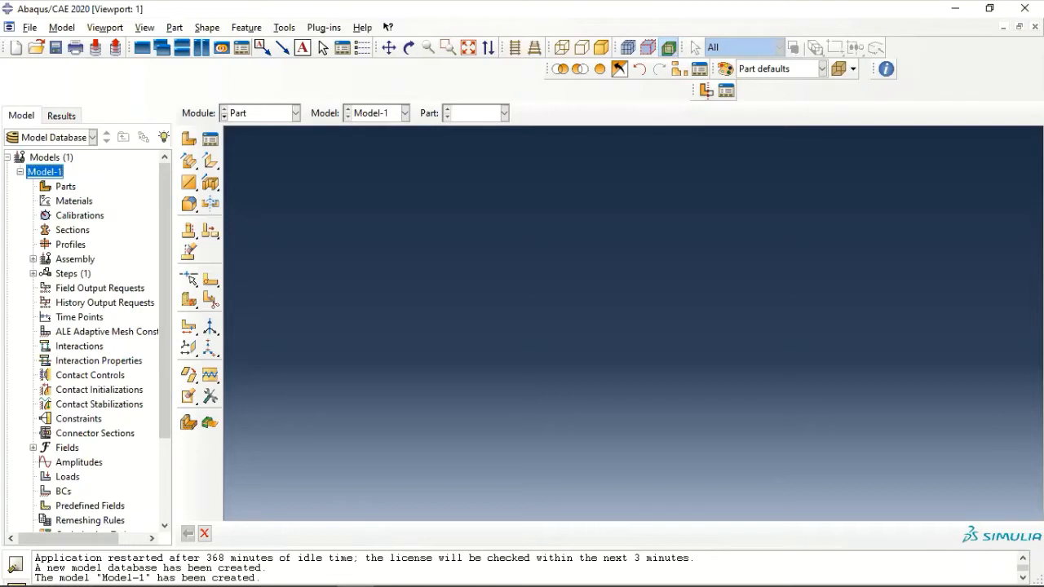
Rename Model-1 as explicit.
right_click(35, 173)
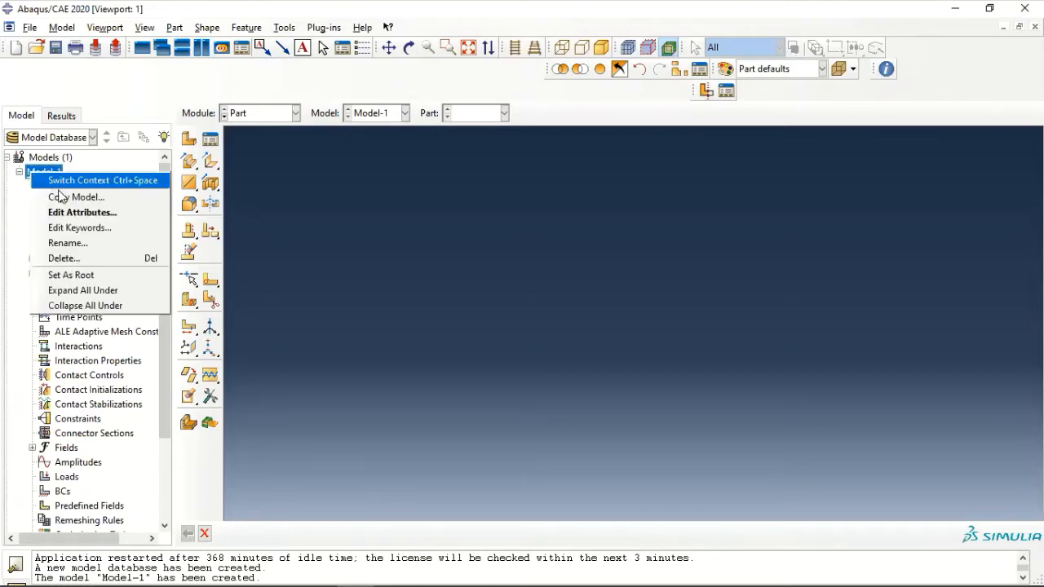
click(70, 245)
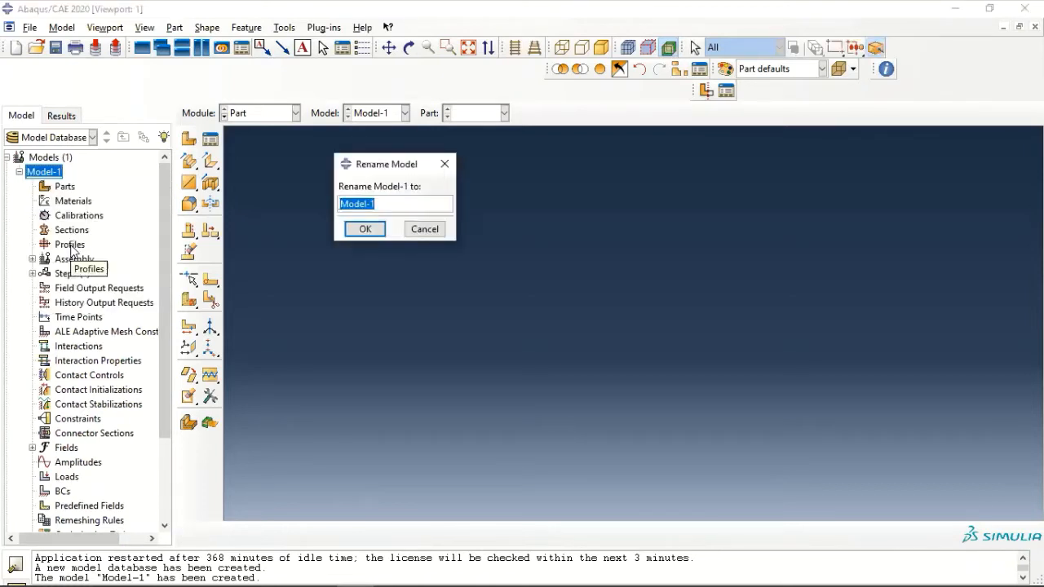
text(explicit)
key(Return)
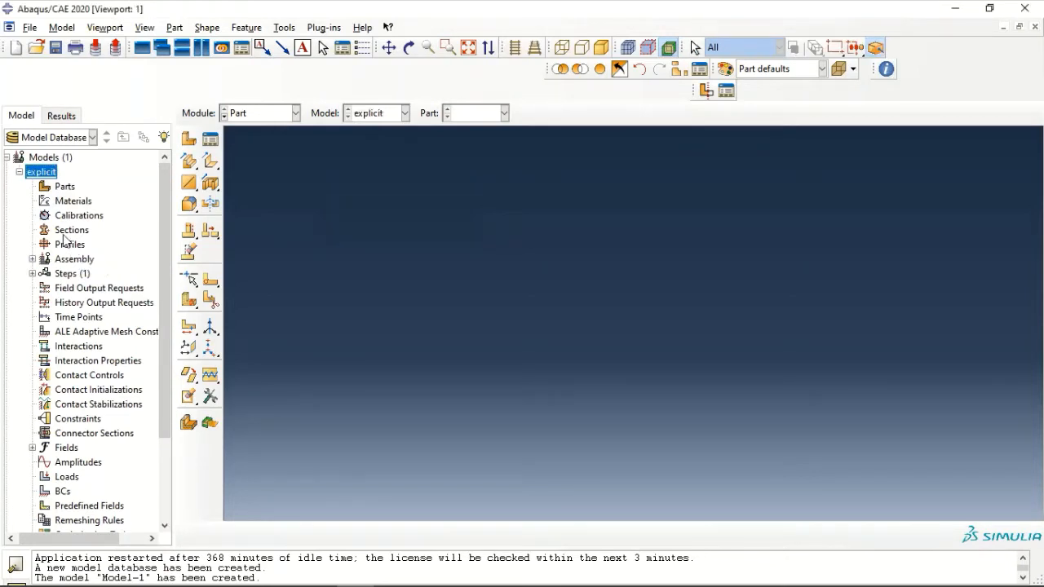
Create a 2D planar deformable shell part named plate with an approximate size of 0.5.
double_click(62, 187)
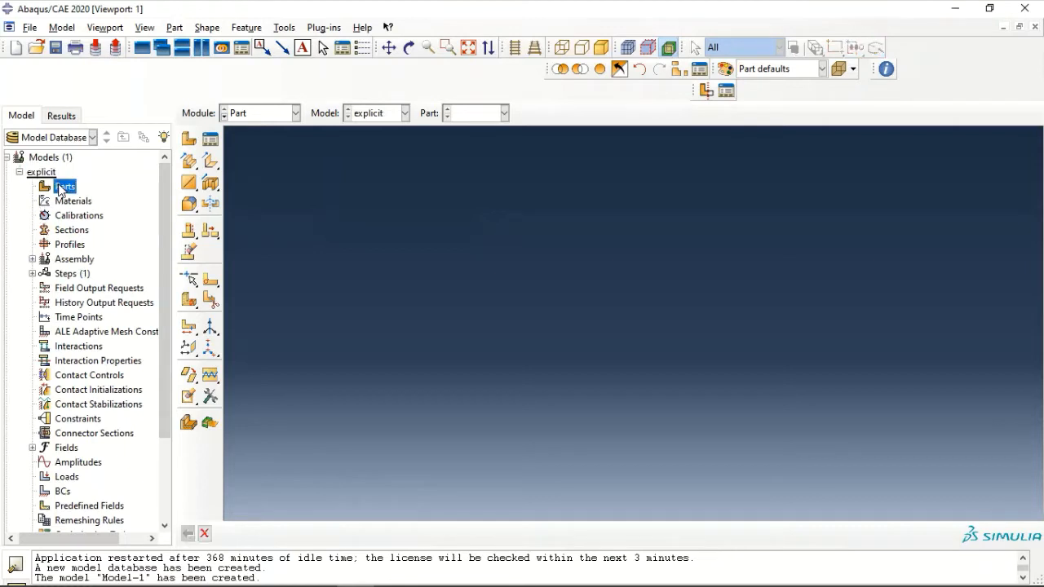
text(plate)
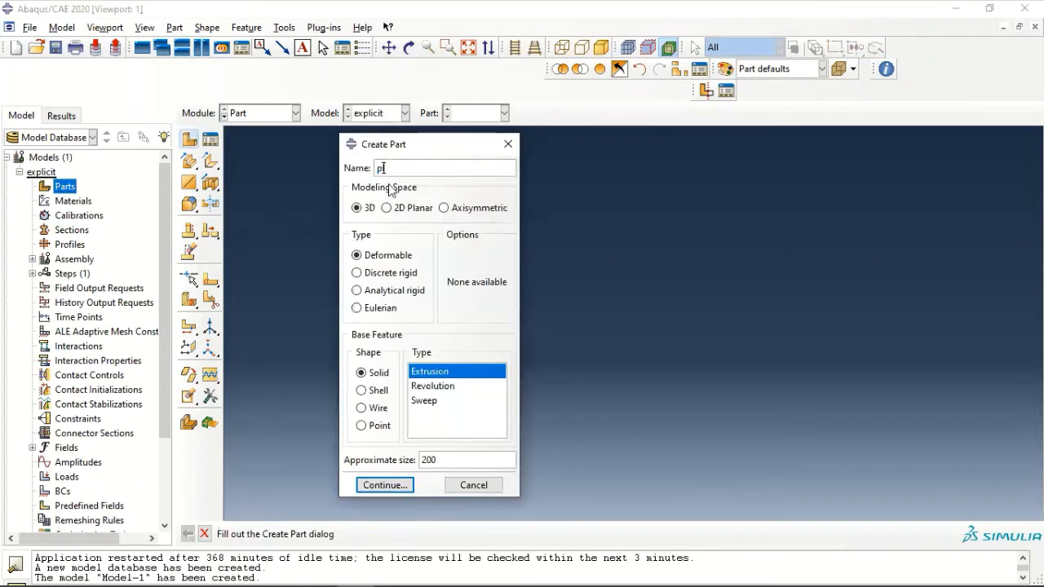
click(393, 208)
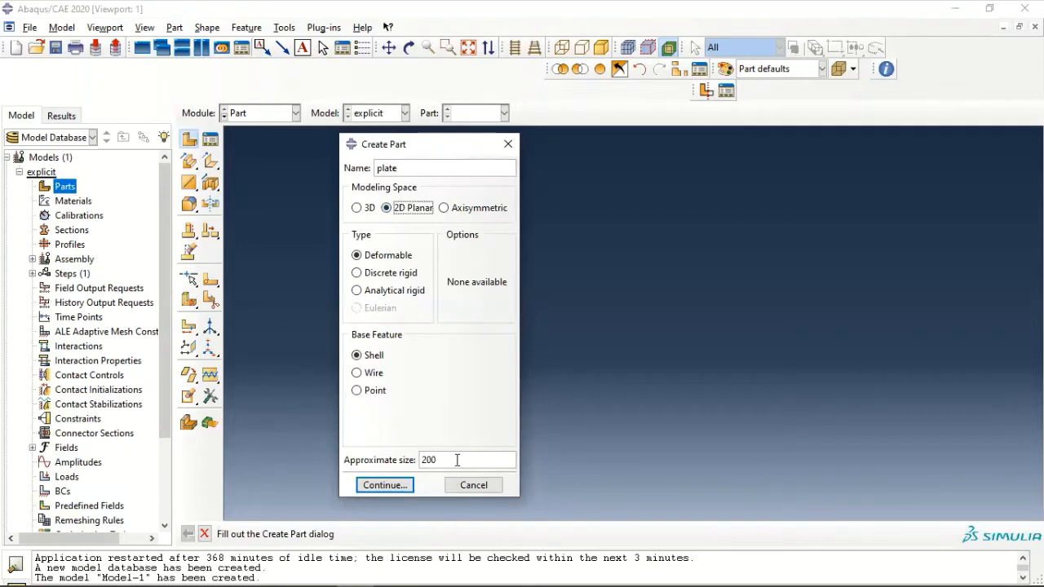
drag(457, 460, 408, 461)
text(0.5)
click(377, 485)
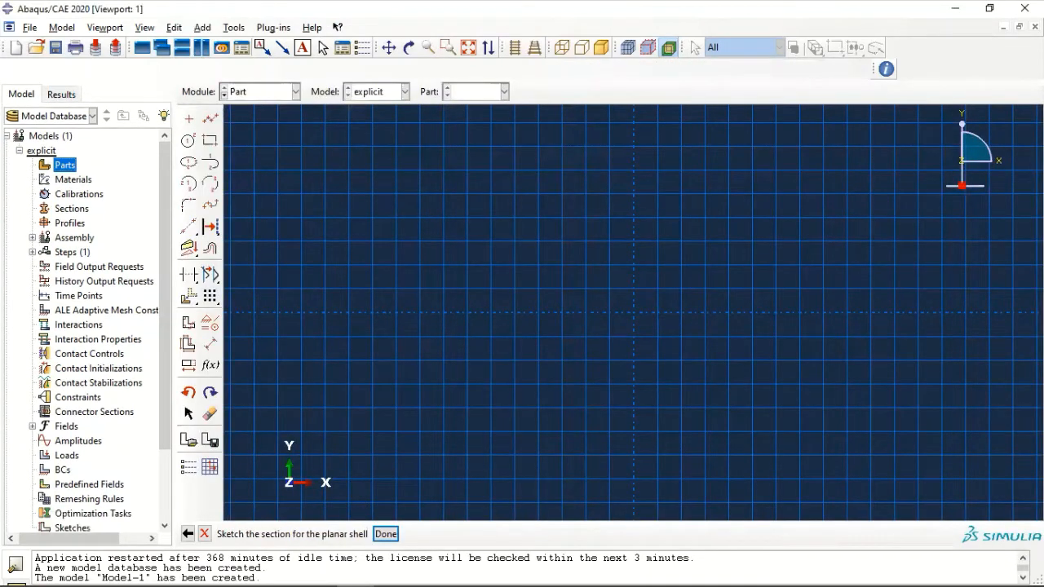
Sketch a rectangle about 0.18 wide and 0.08 high around the sketch origin for the plate section.
click(209, 140)
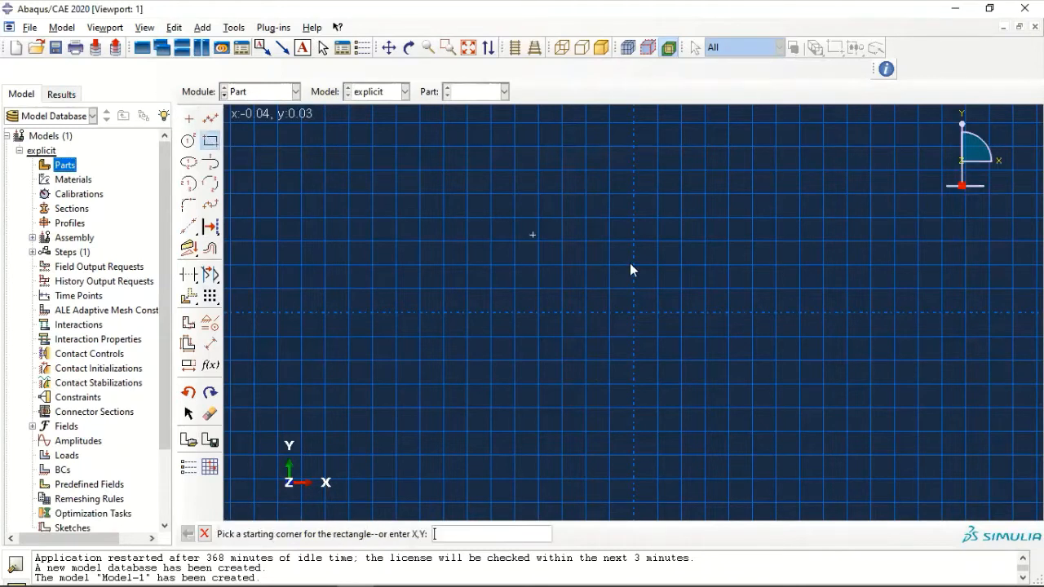
click(426, 230)
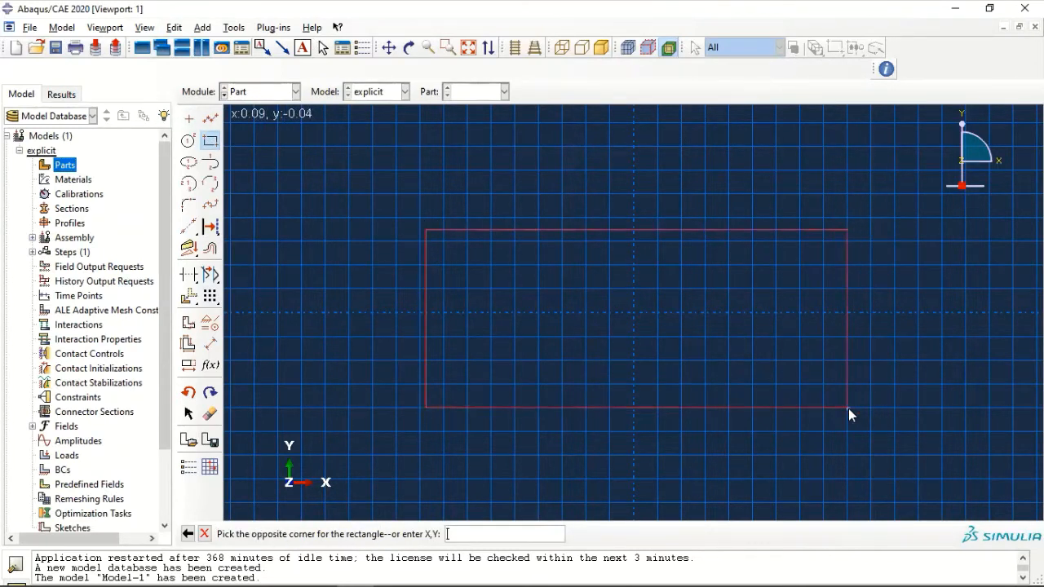
click(848, 408)
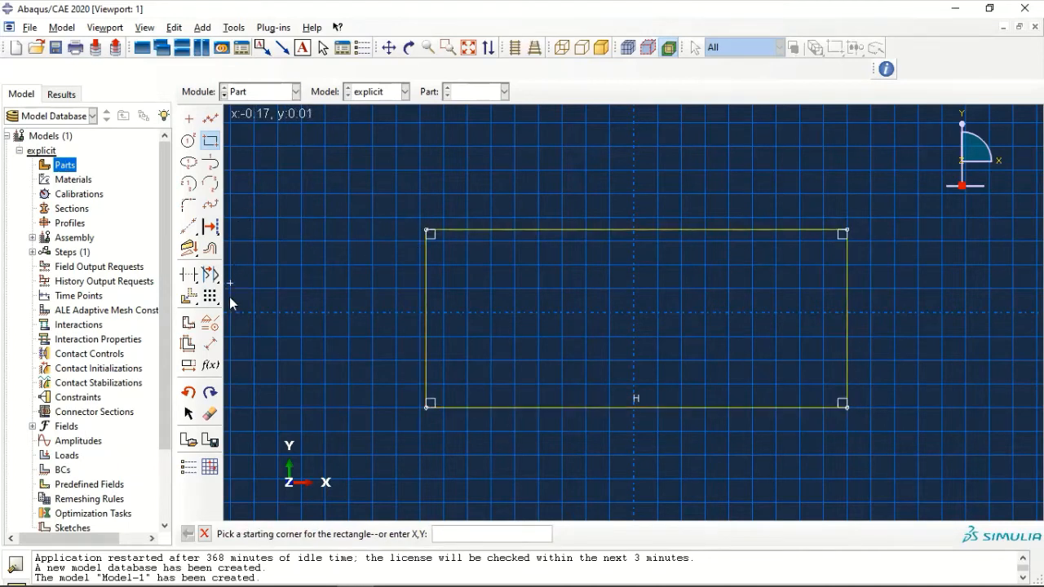
Dimension the rectangle's left vertical edge and set its height to 0.02.
click(211, 344)
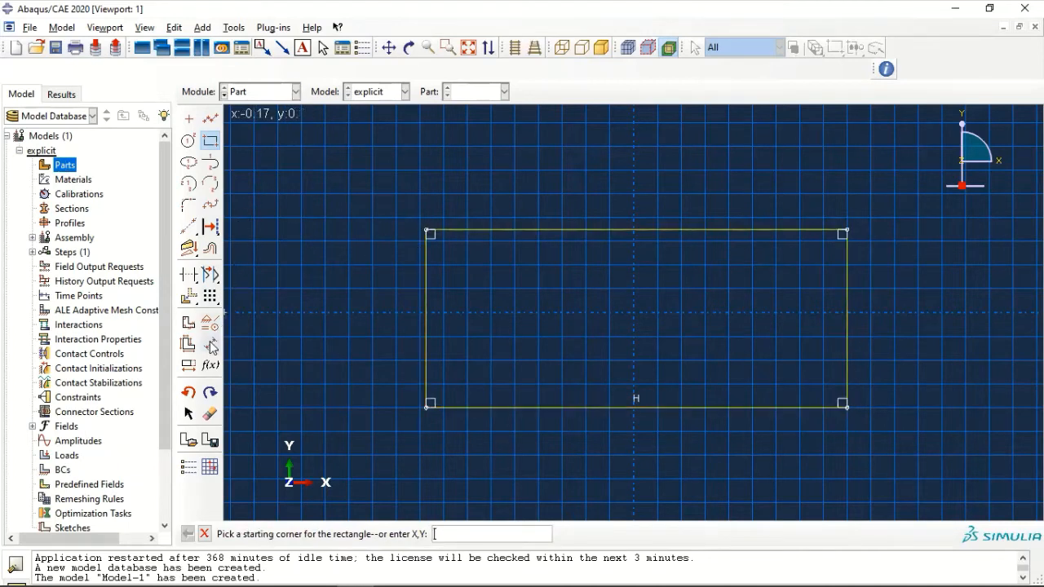
click(425, 312)
click(366, 309)
text(0.02)
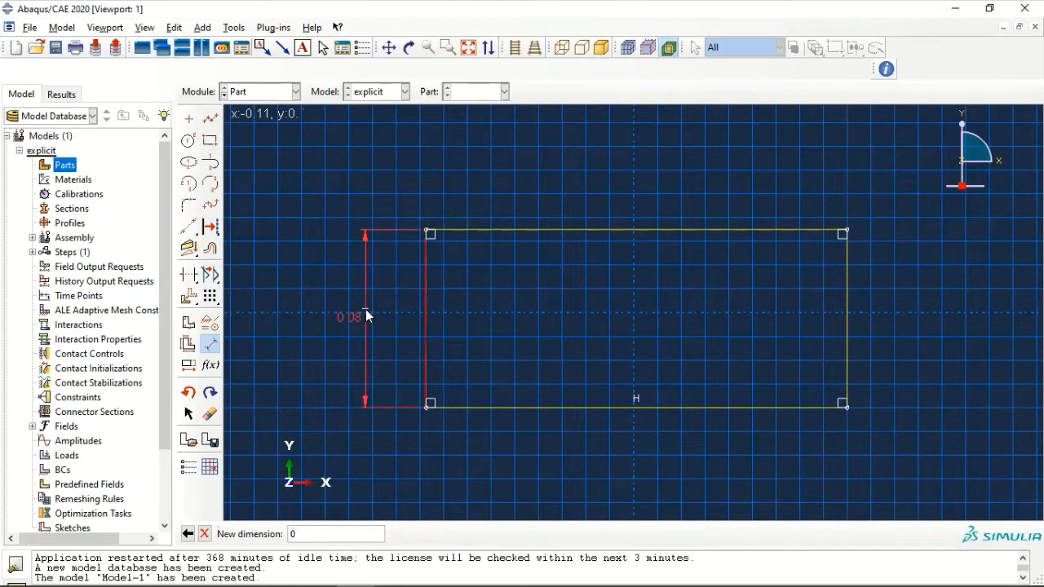
key(Return)
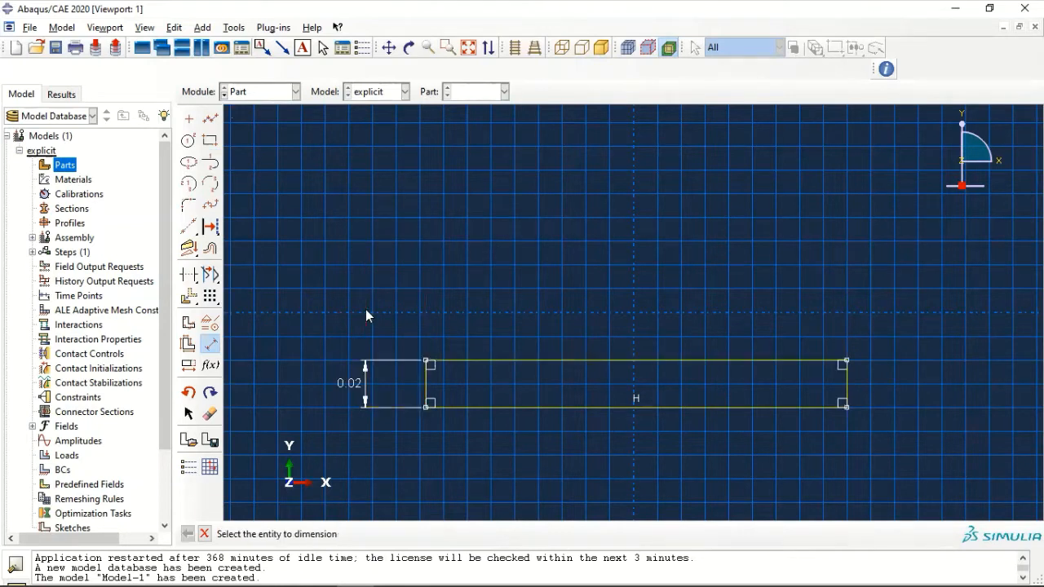
Dimension the rectangle's upper edge to a length of 0.092 and finish the plate sketch.
click(456, 360)
click(631, 271)
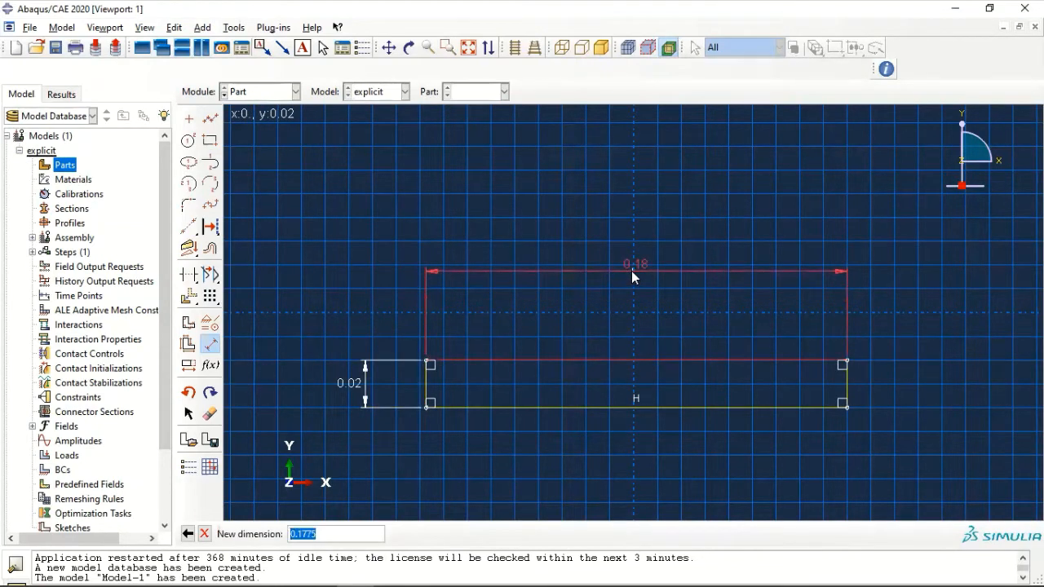
text(0.092)
key(Return)
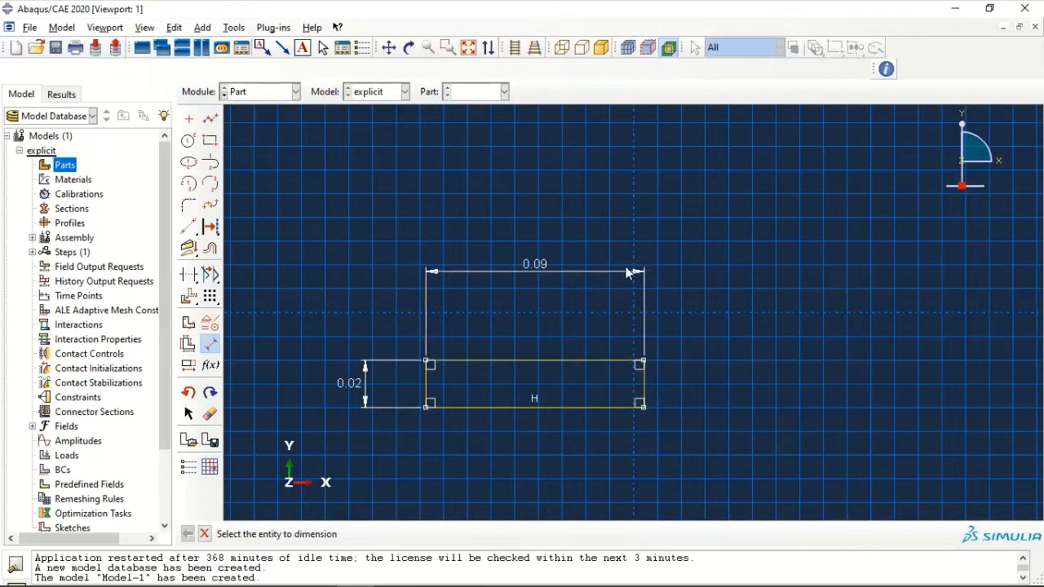
click(204, 534)
click(385, 535)
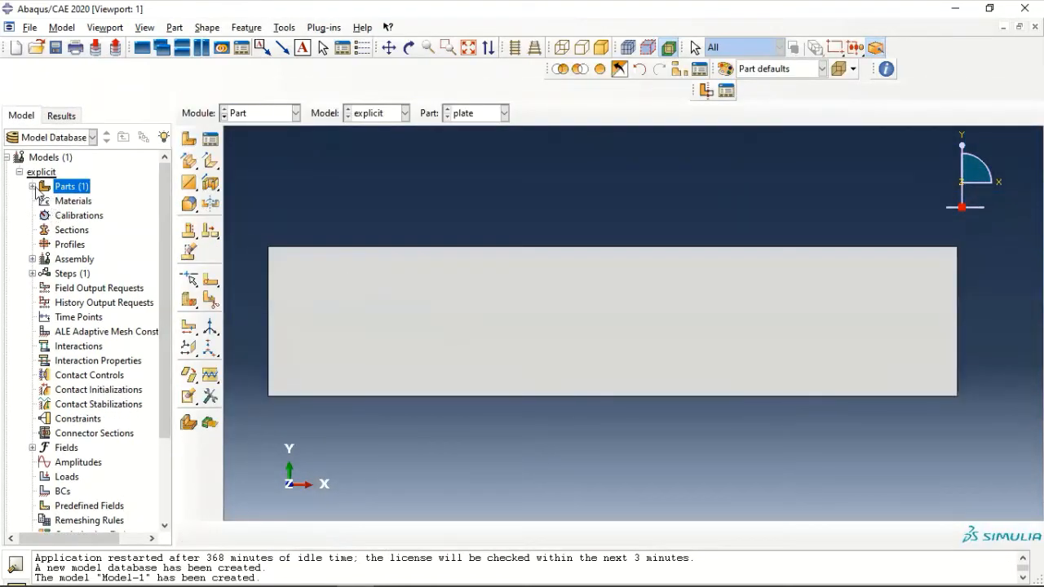
Create a 2D planar analytical rigid part named roller with an approximate size of 2.
click(32, 187)
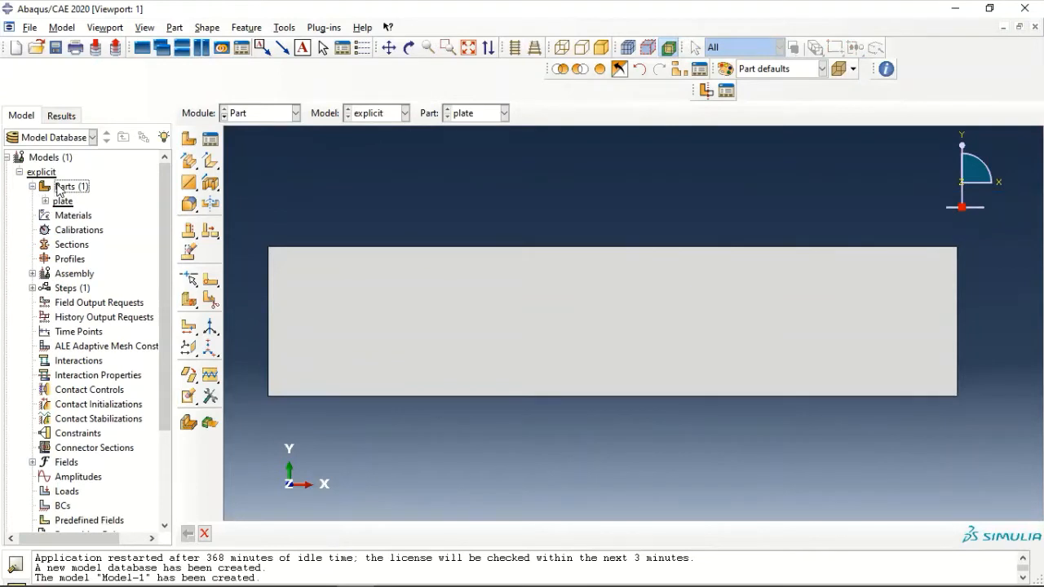
double_click(59, 190)
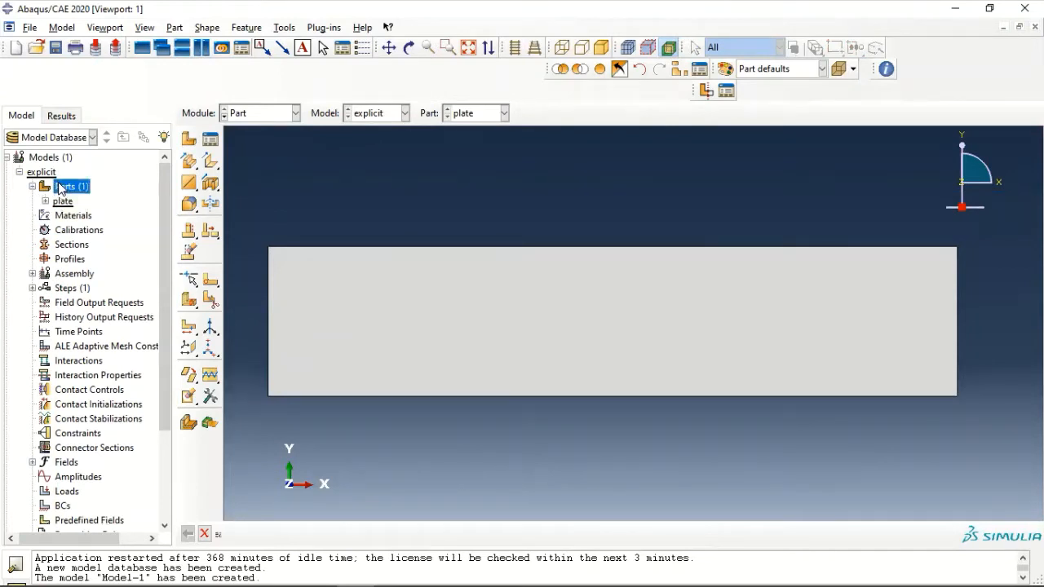
text(roller)
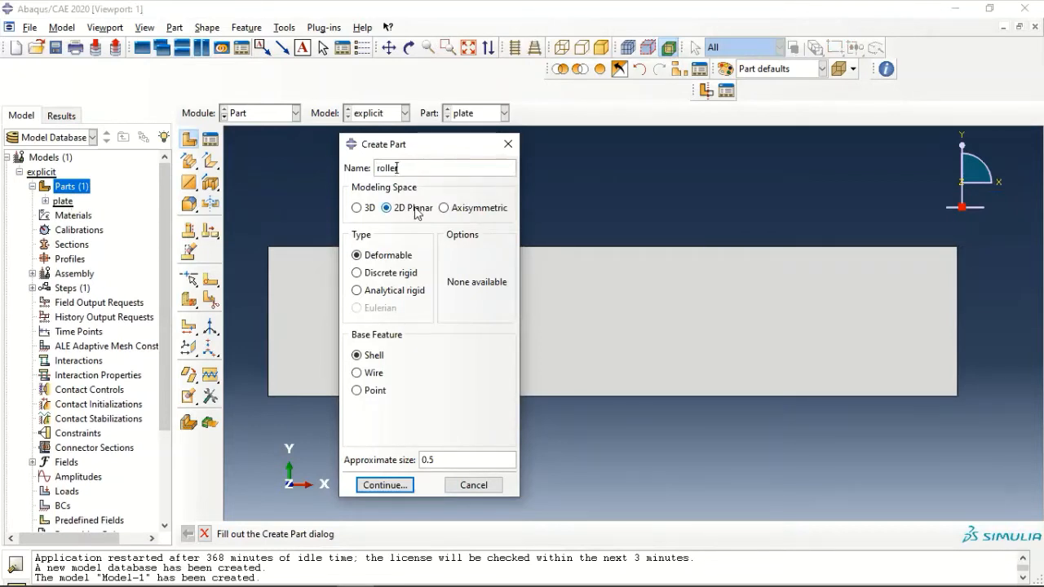
click(400, 292)
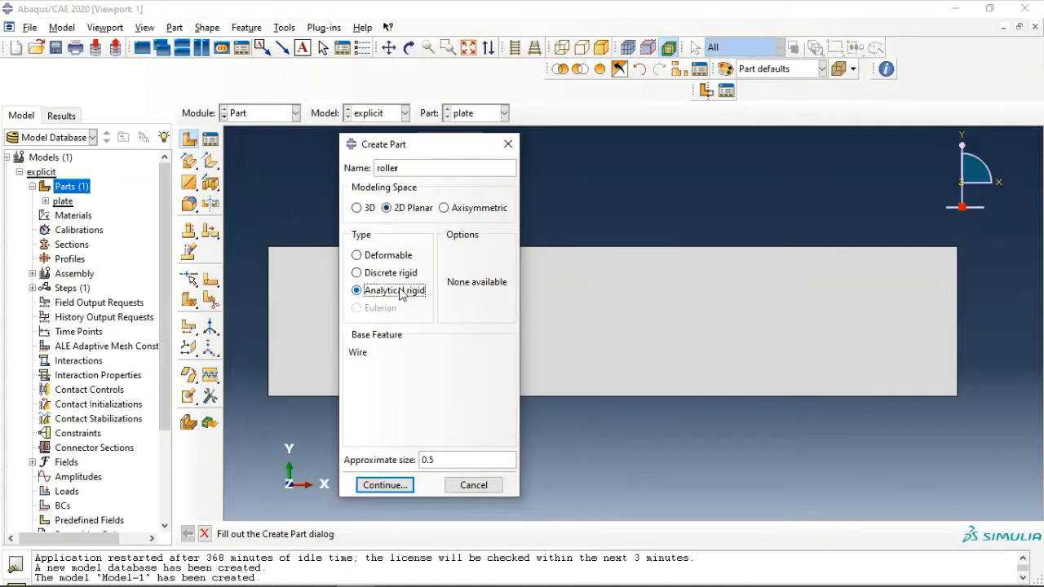
double_click(455, 459)
text(1)
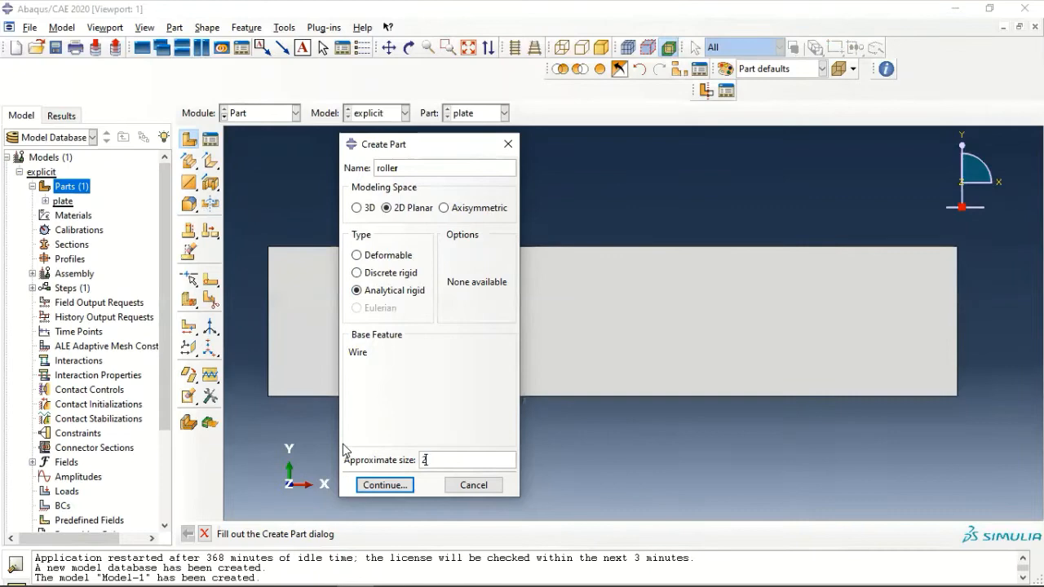
click(382, 485)
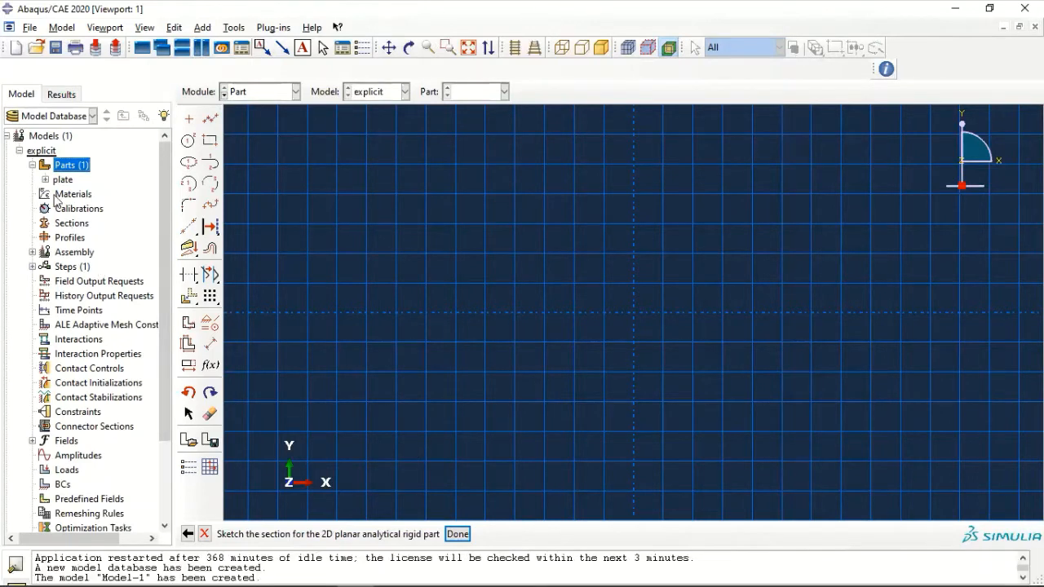
Sketch a quarter arc of about 0.2 radius centred on the origin, from straight below it to straight left of it.
click(190, 185)
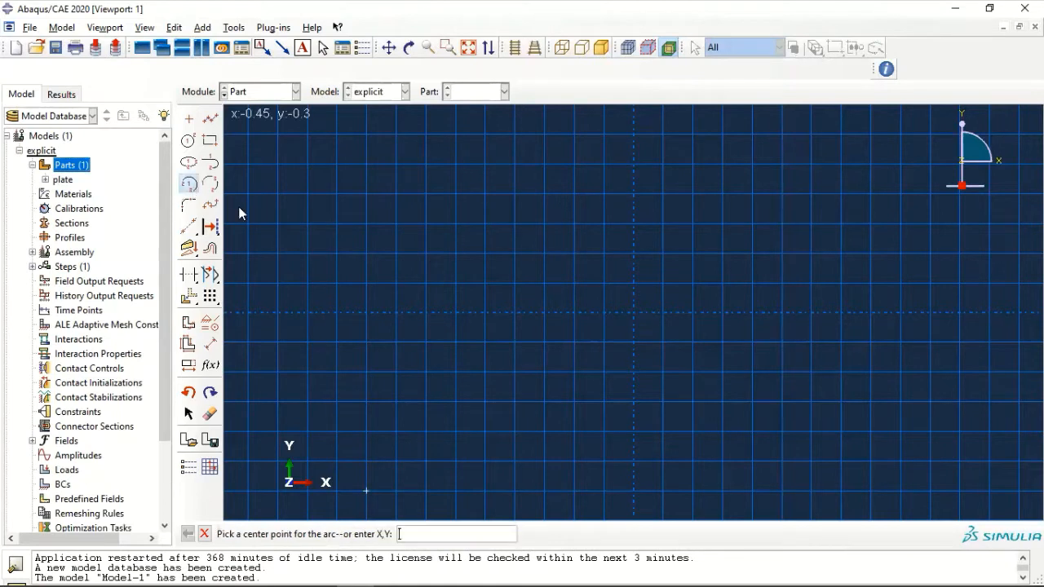
click(633, 313)
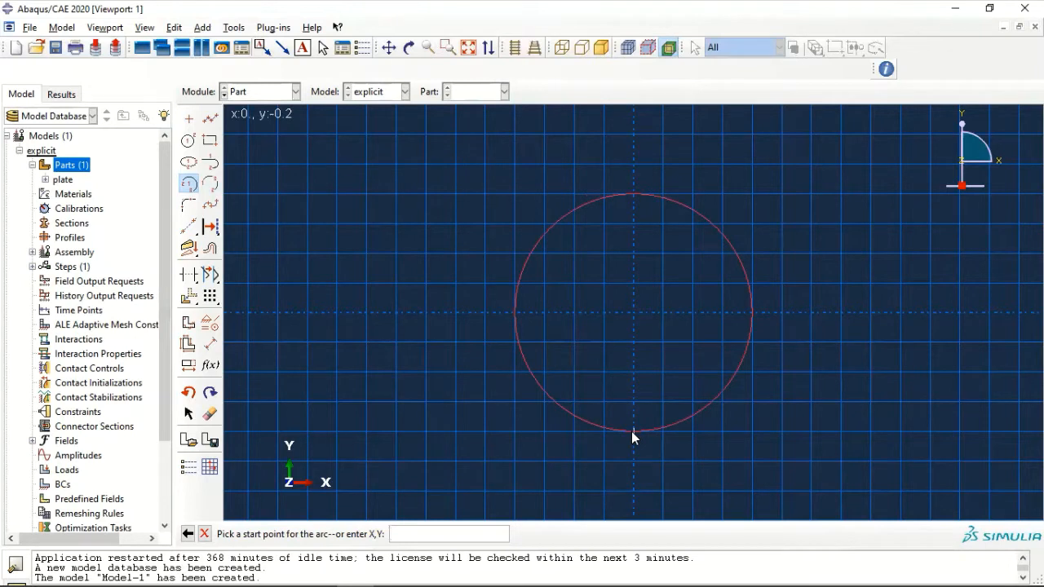
click(633, 432)
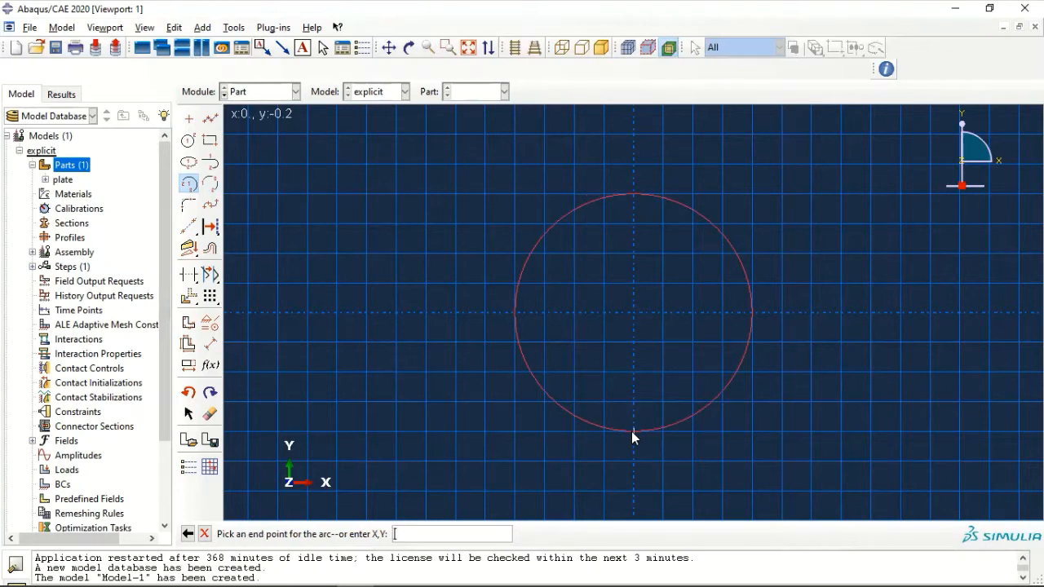
click(514, 313)
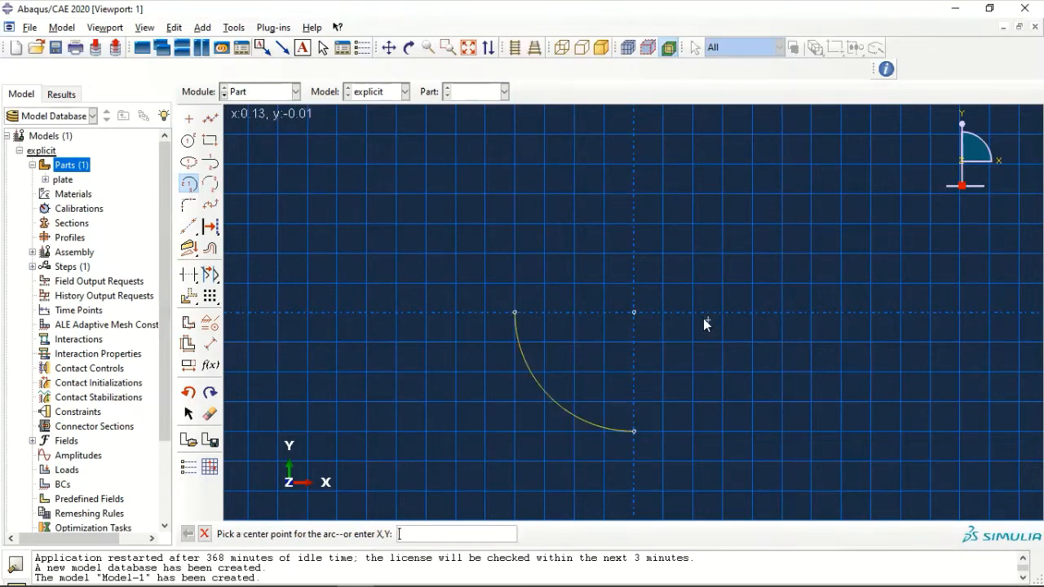
key(Escape)
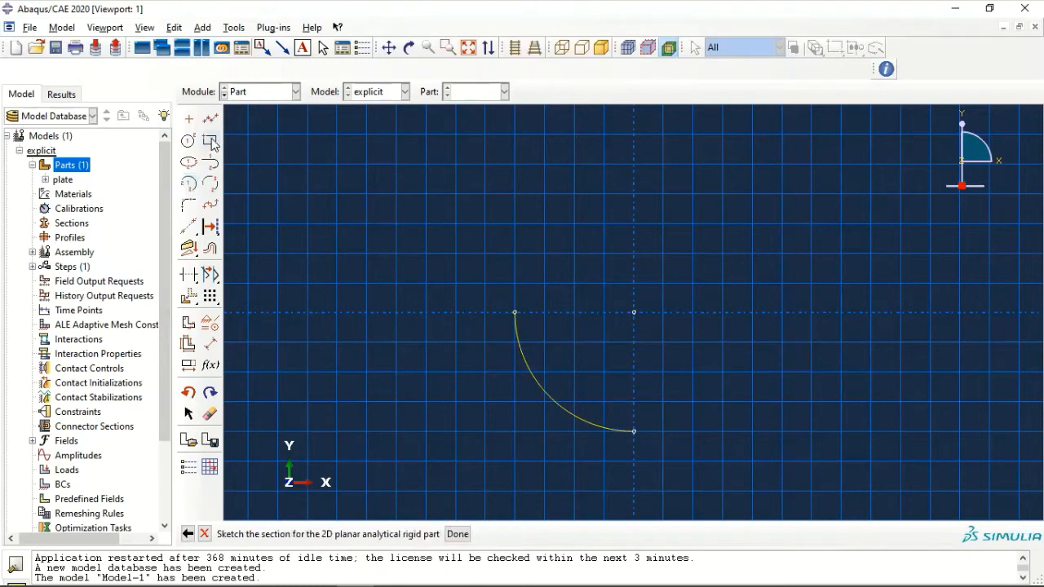
Dimension the arc with a radius of 0.17 and finish the roller sketch.
click(210, 344)
click(521, 340)
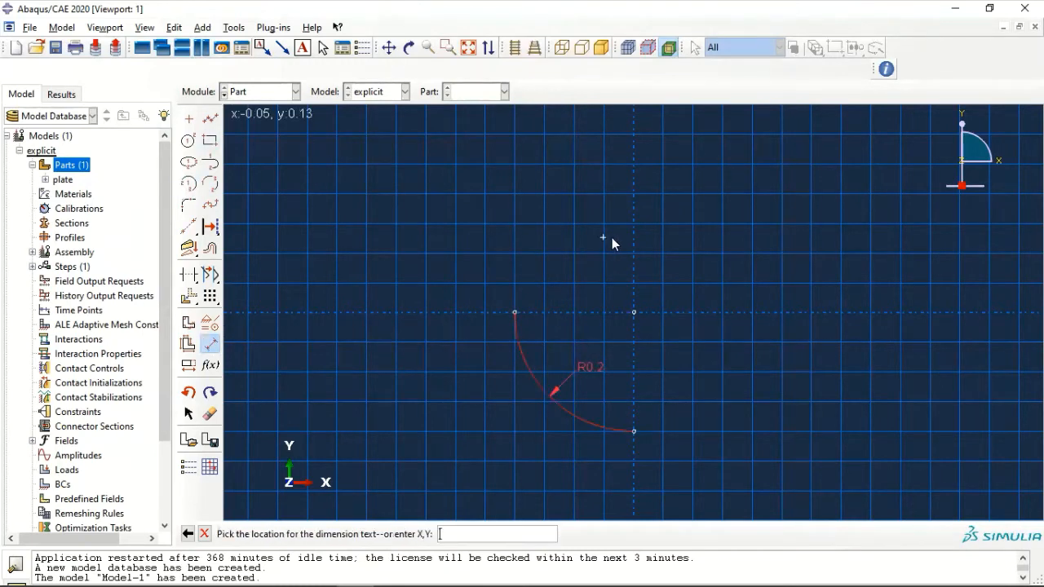
click(465, 427)
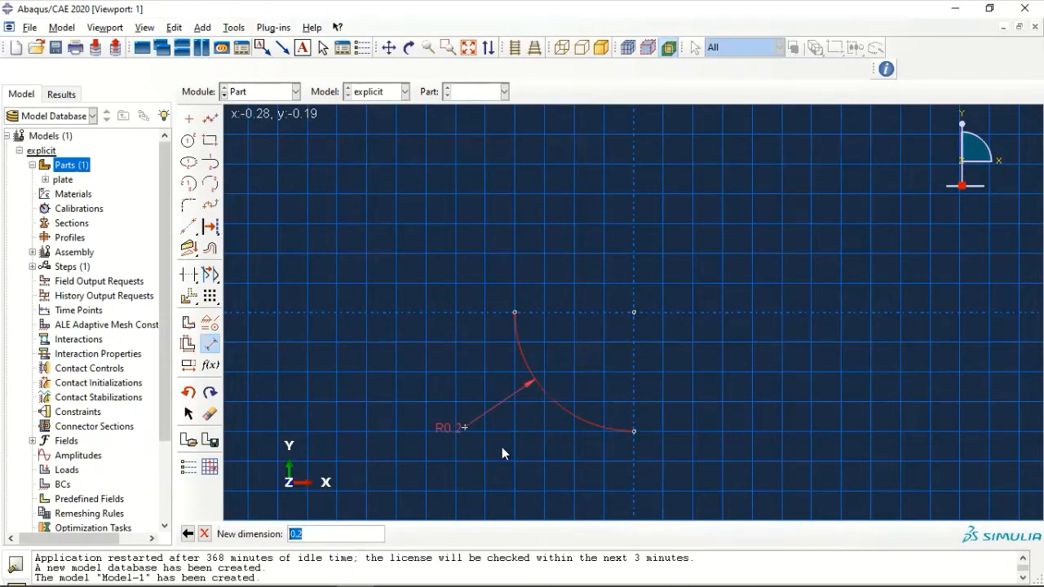
text(0.17)
key(Return)
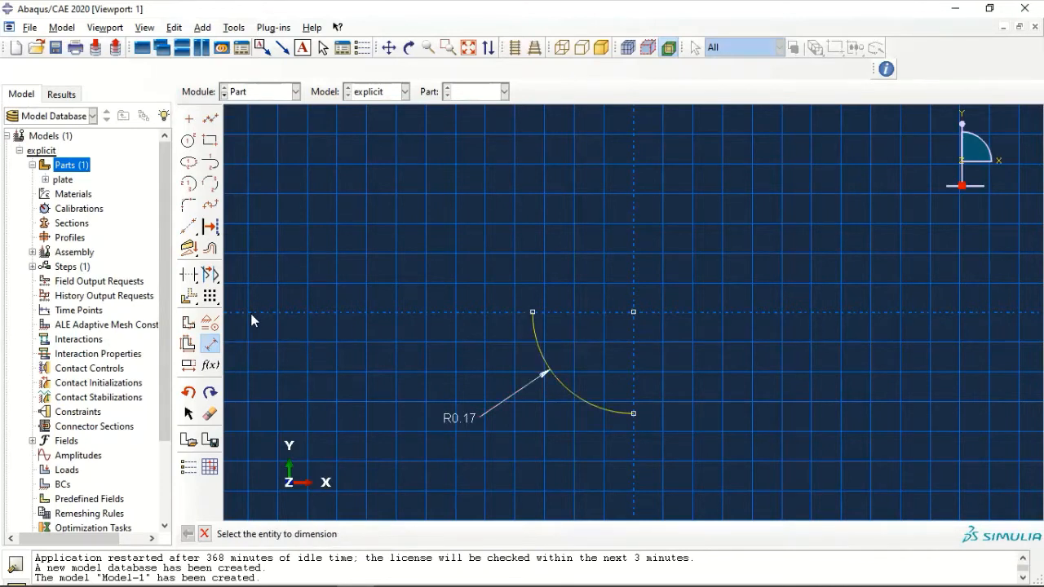
key(Escape)
click(453, 532)
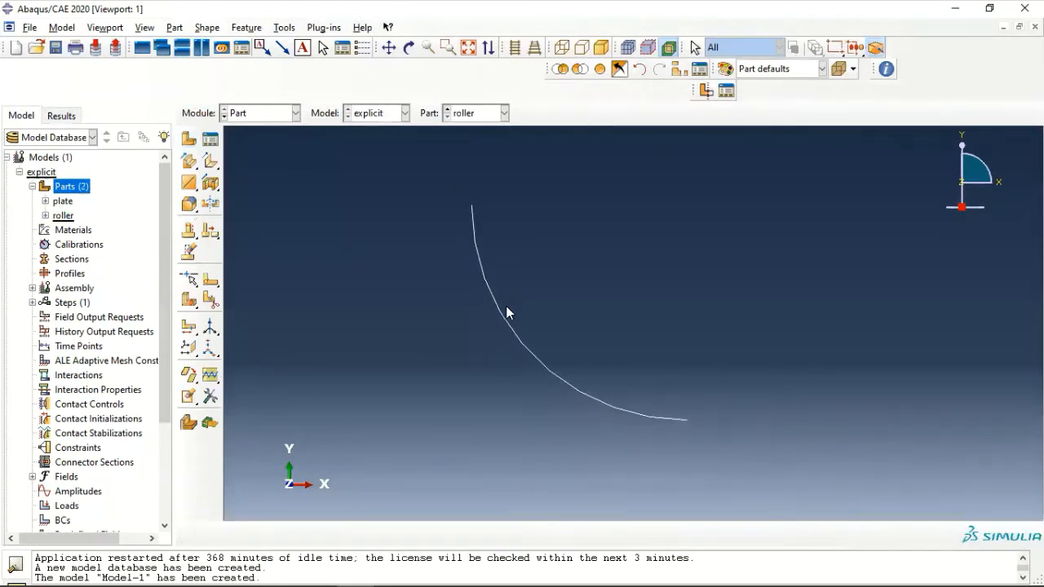
Add a reference point to the roller at the centre of its arc.
scroll(506, 307, up, 2)
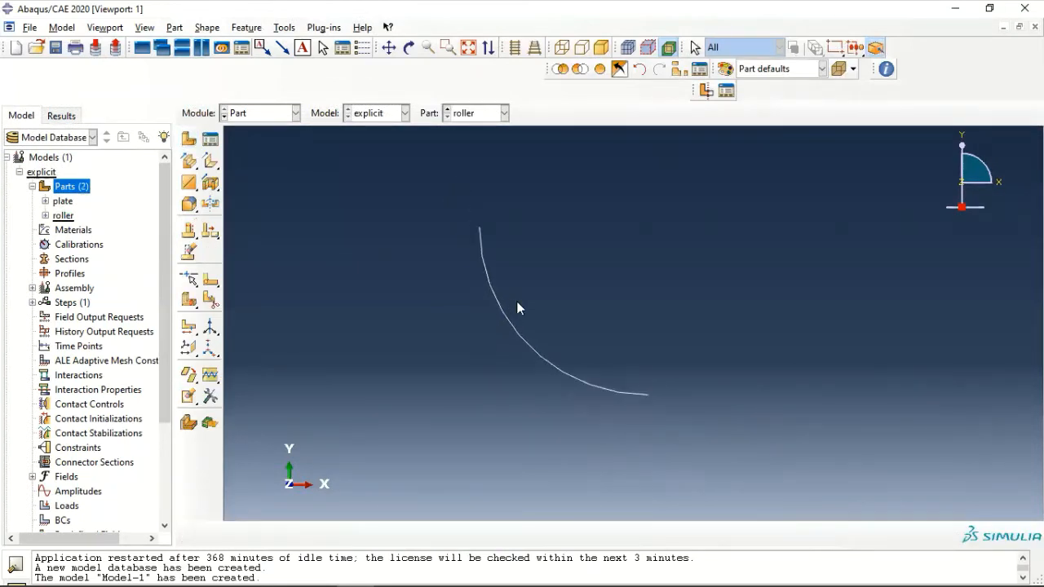
click(280, 27)
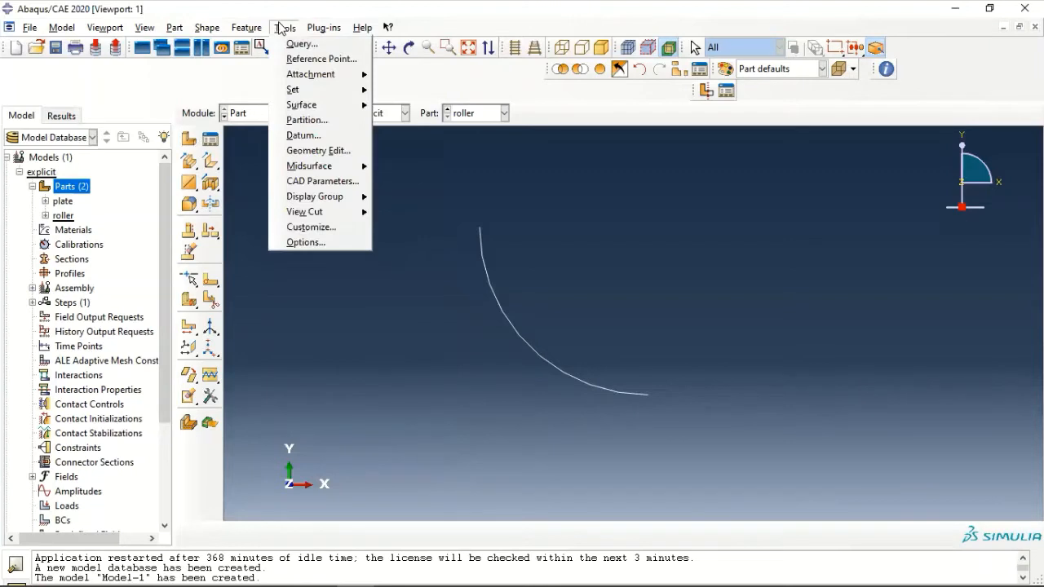
click(309, 62)
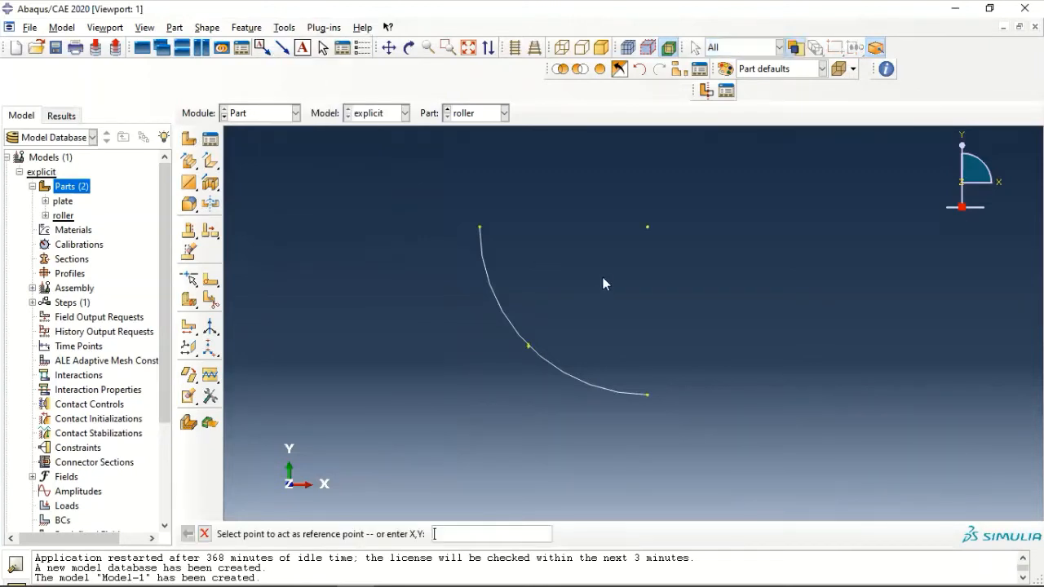
click(647, 228)
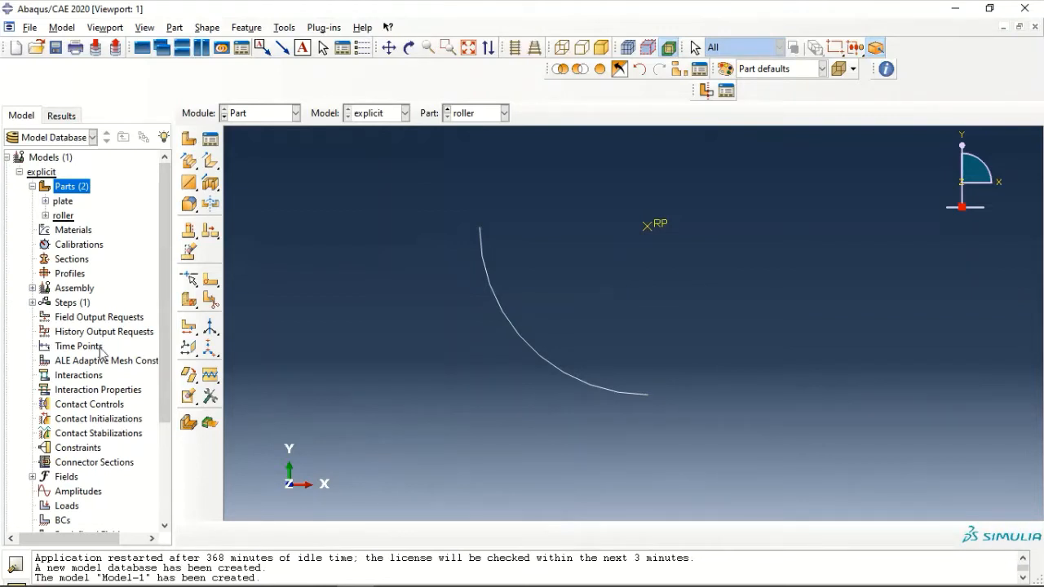
Create a material named steel with a uniform mass density of 7850.
click(33, 186)
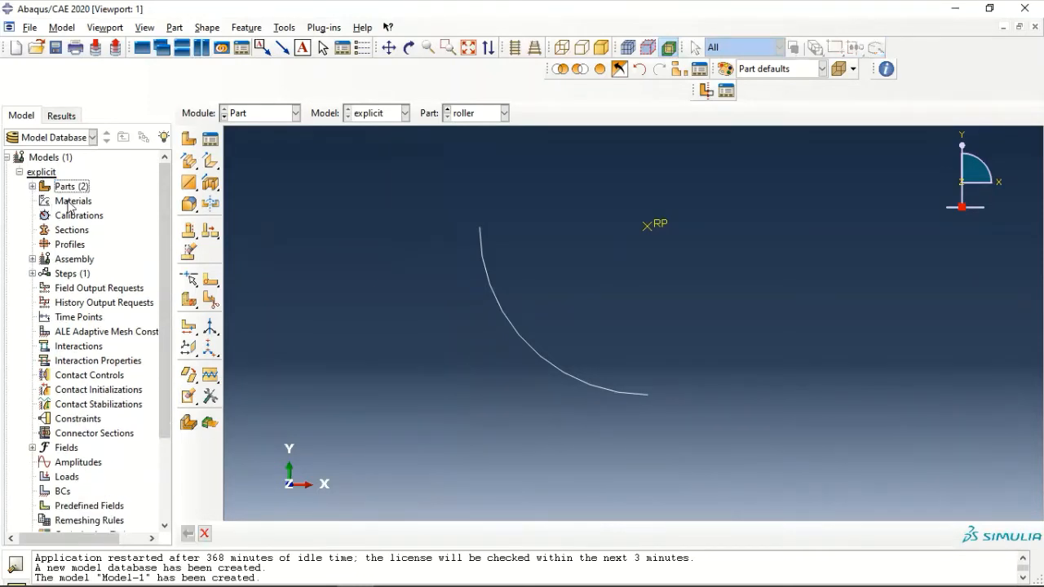
double_click(65, 202)
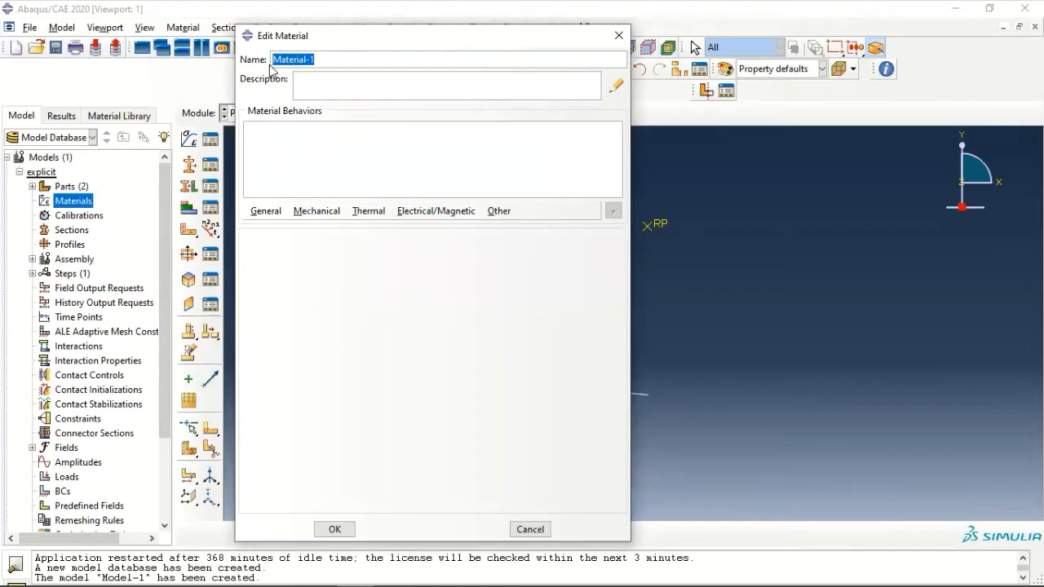
text(steel)
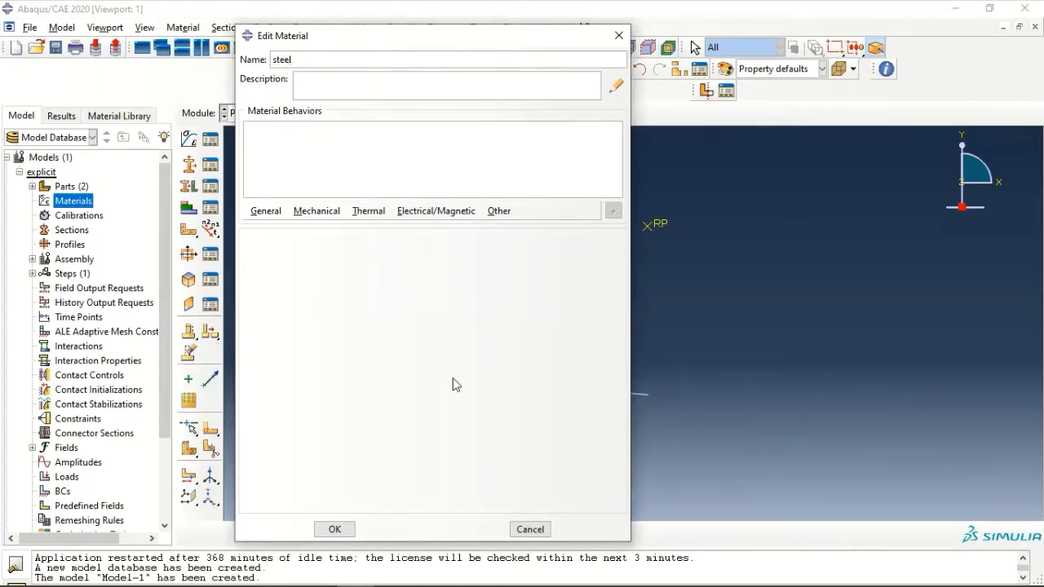
click(268, 212)
click(278, 227)
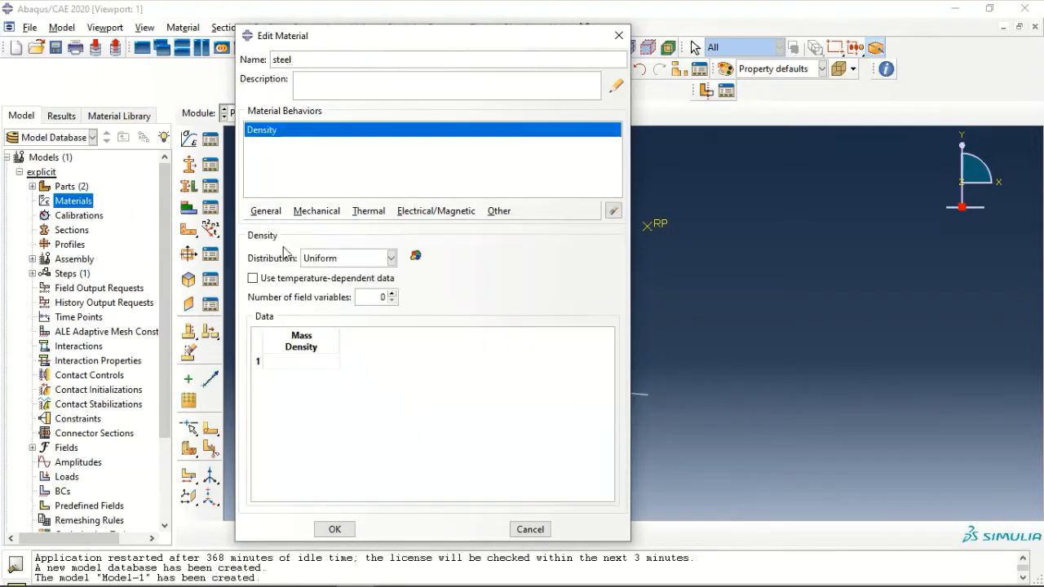
click(284, 361)
text(7850)
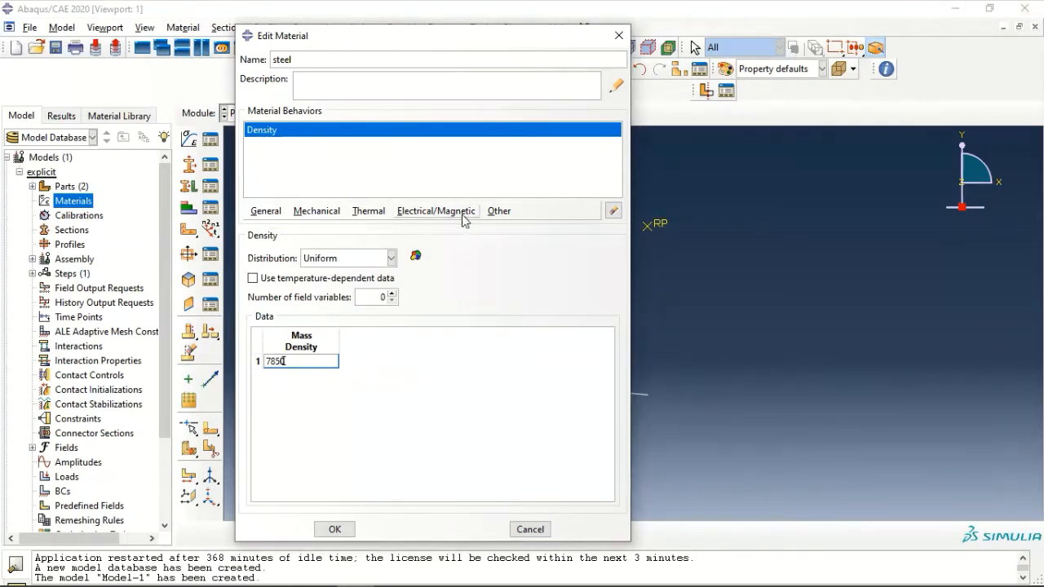
Add isotropic elasticity to the steel material with Young's modulus 1.5E11 and Poisson's ratio 0.3.
click(317, 212)
mouse_move(327, 229)
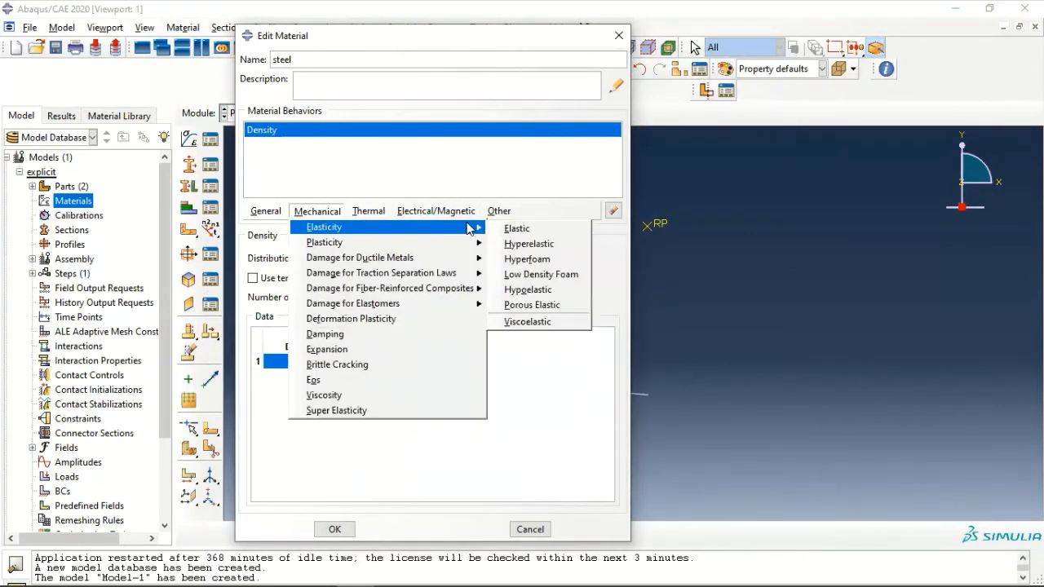
click(514, 227)
click(312, 419)
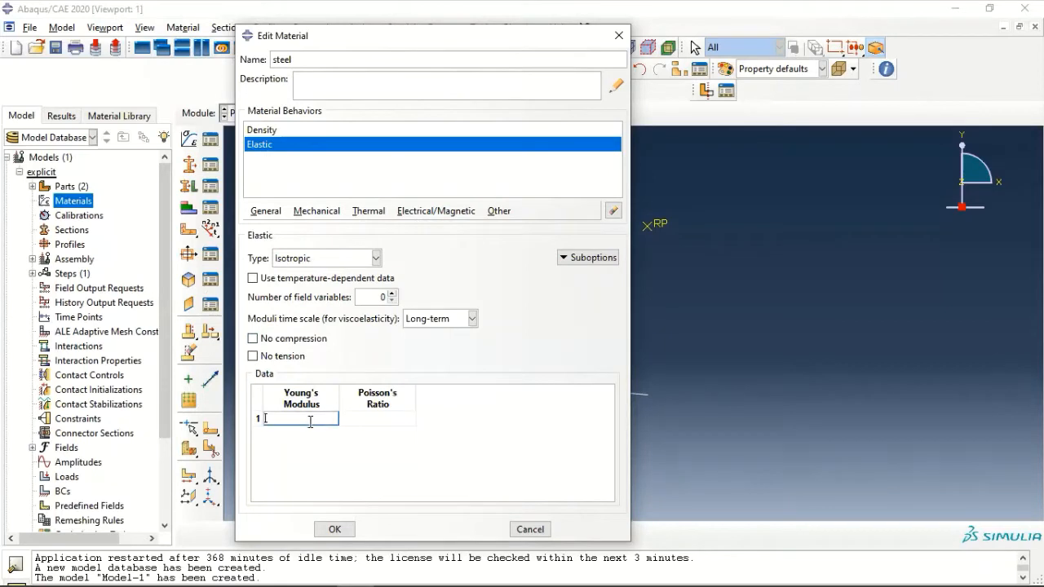
text(1.5E11)
key(Tab)
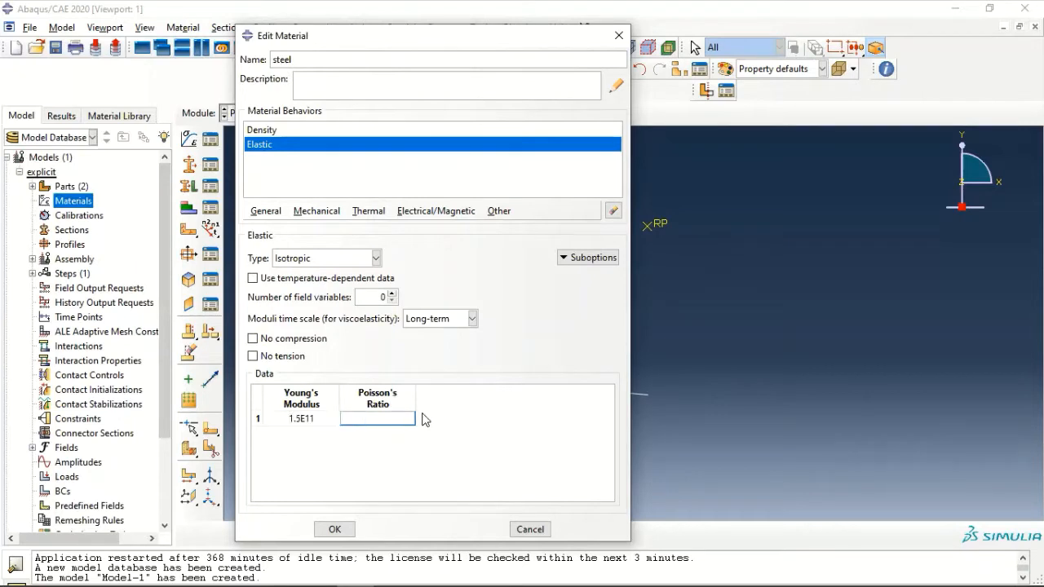
text(0.3)
Add isotropic plasticity to the steel material and paste the eleven yield stress values from 1.6872E8 to 4.4845E8.
mouse_move(200, 569)
click(331, 213)
mouse_move(347, 246)
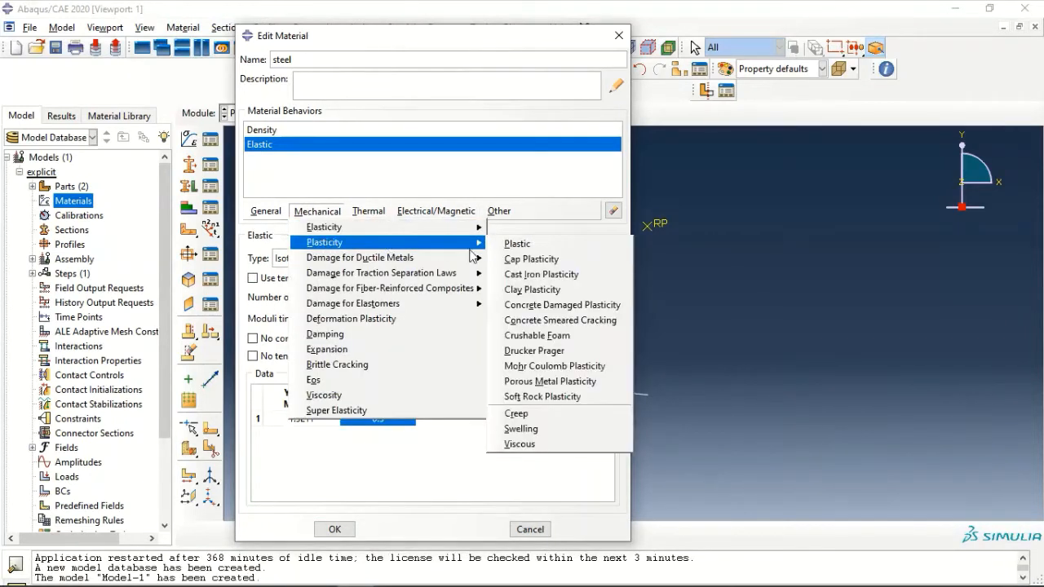
click(495, 245)
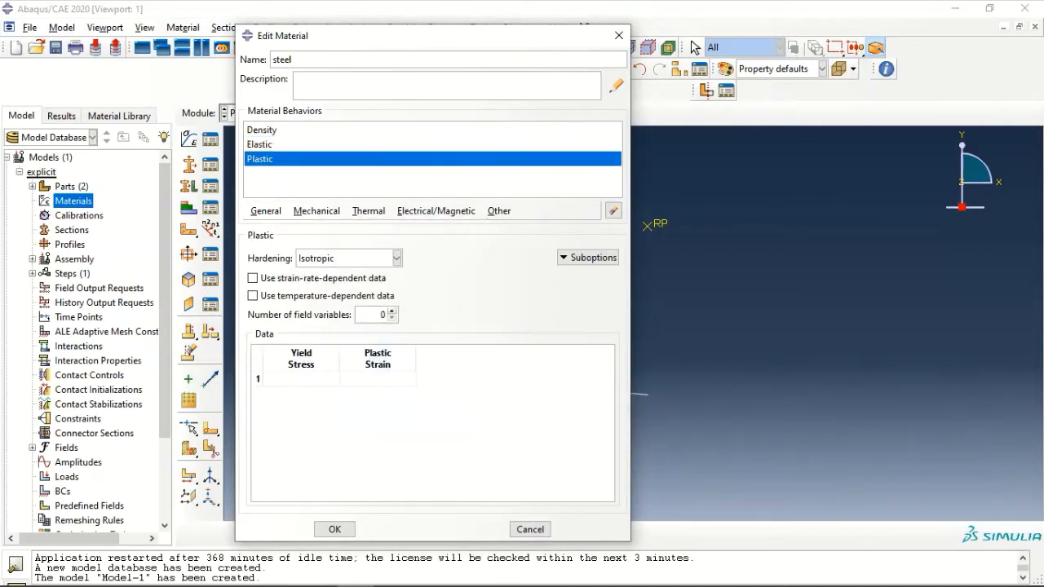
key(alt+Tab)
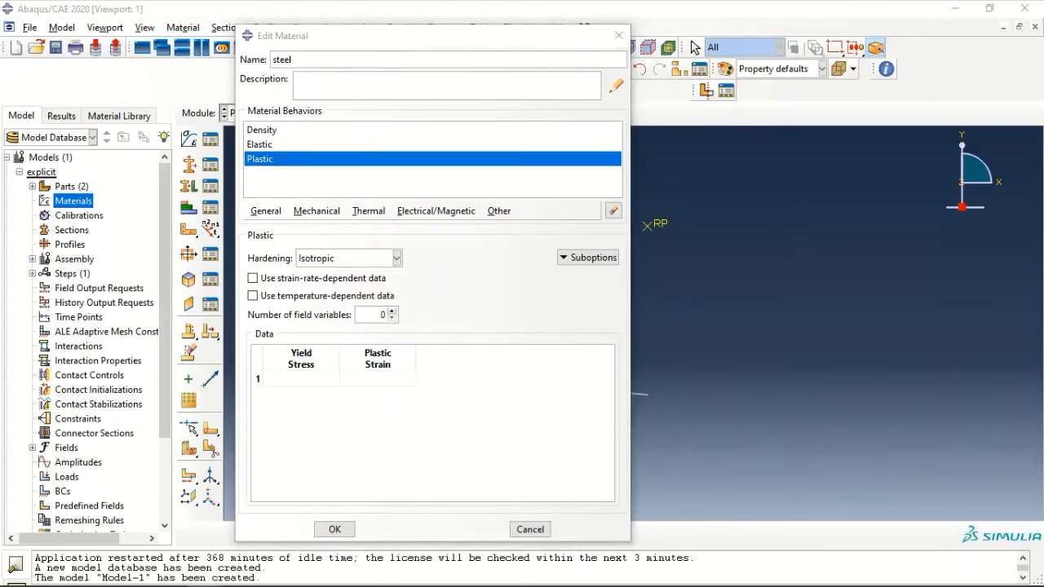
click(298, 379)
click(299, 379)
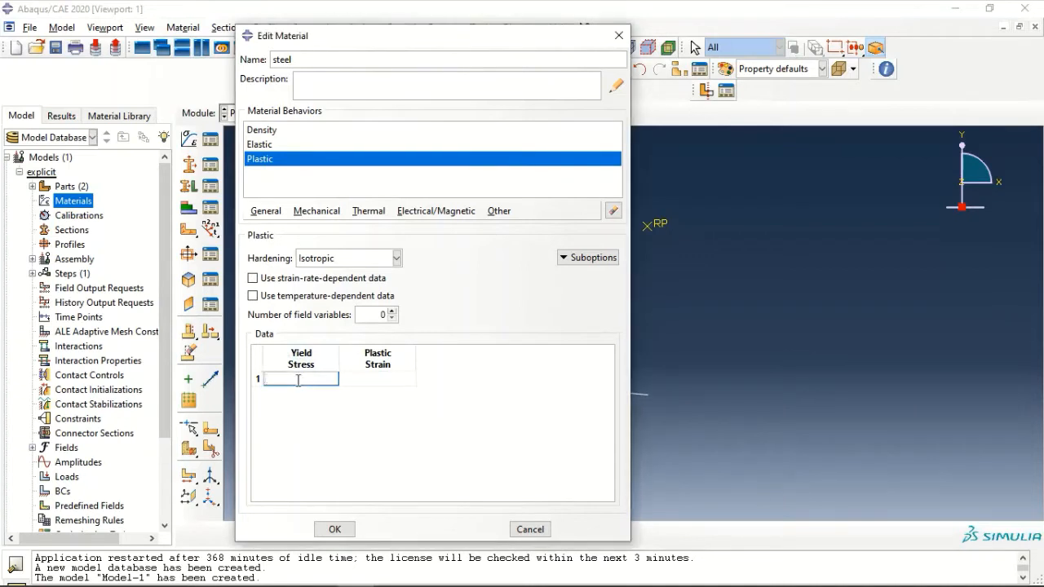
key(ctrl+v)
scroll(334, 398, down, 2)
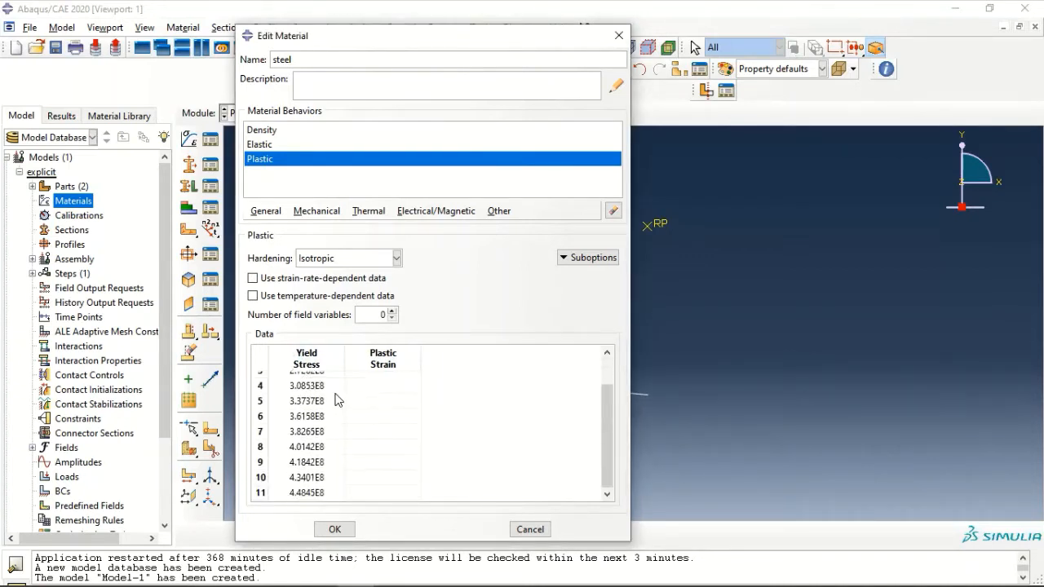
scroll(337, 399, up, 3)
Paste the matching plastic strain values, rising in 0.1 increments to 1.0, beside the yield stresses and save the steel material.
click(203, 586)
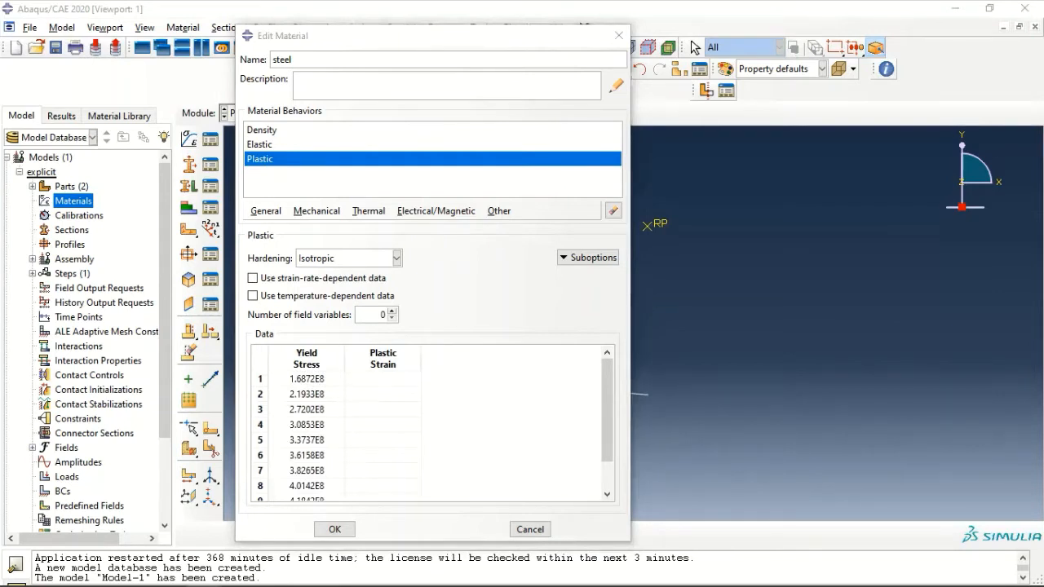
click(383, 379)
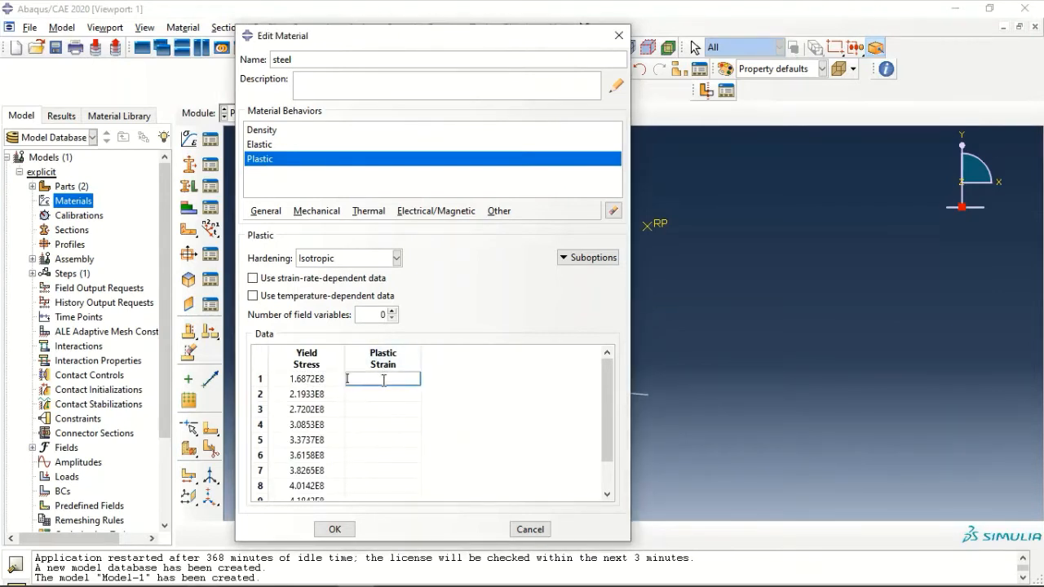
key(ctrl+v)
scroll(421, 397, down, 3)
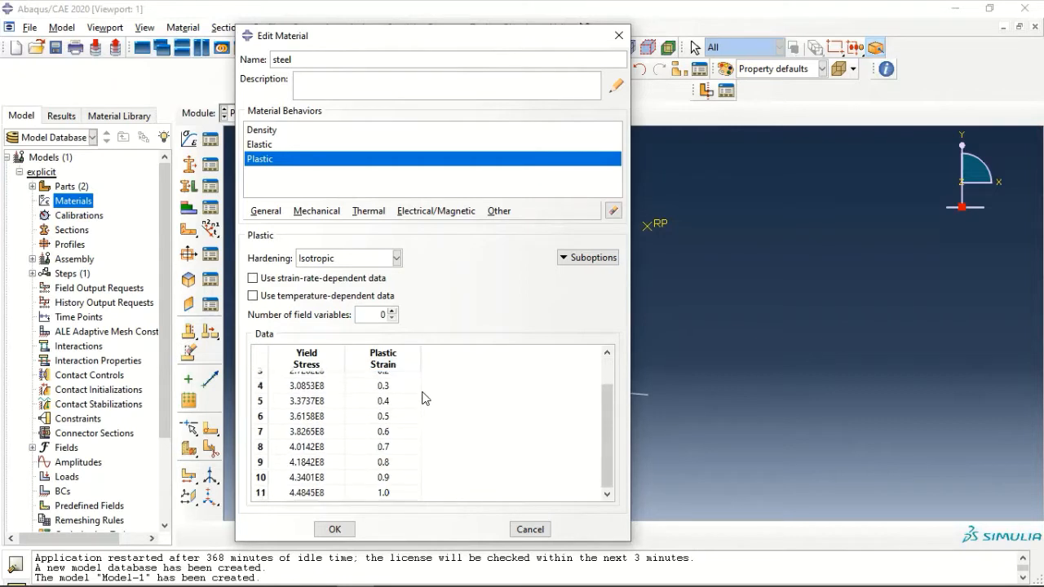
scroll(423, 397, up, 3)
scroll(422, 397, down, 3)
click(334, 529)
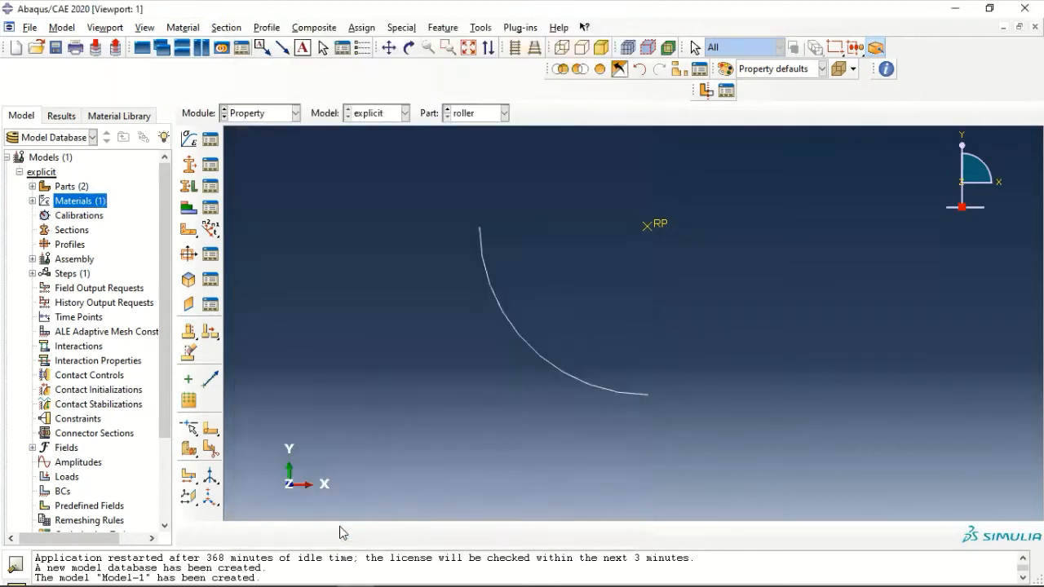
Create a solid homogeneous section named platesection using steel, with a plane stress/strain thickness of 1.
double_click(87, 231)
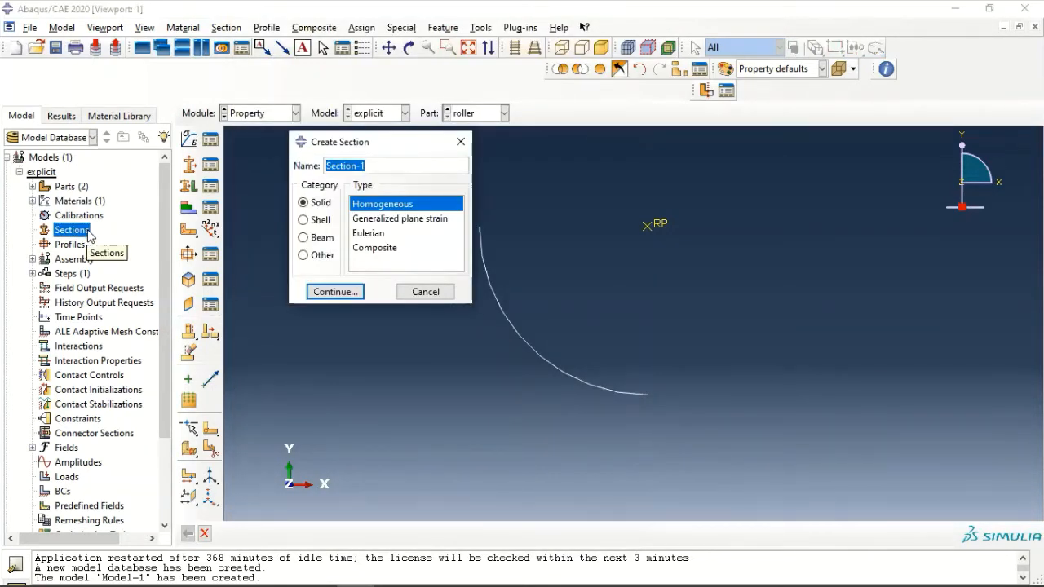
text(platesection)
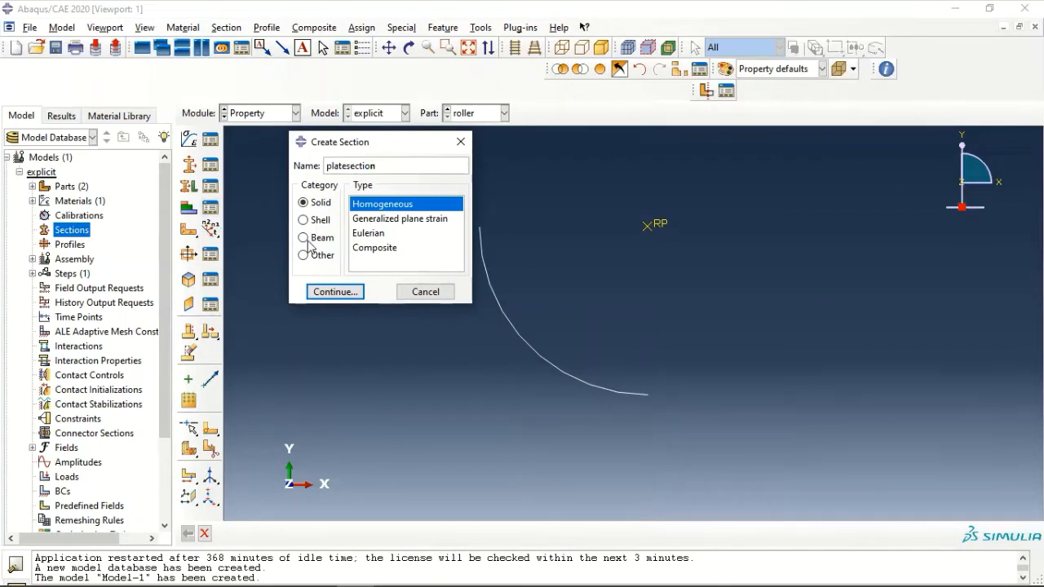
click(332, 291)
click(322, 289)
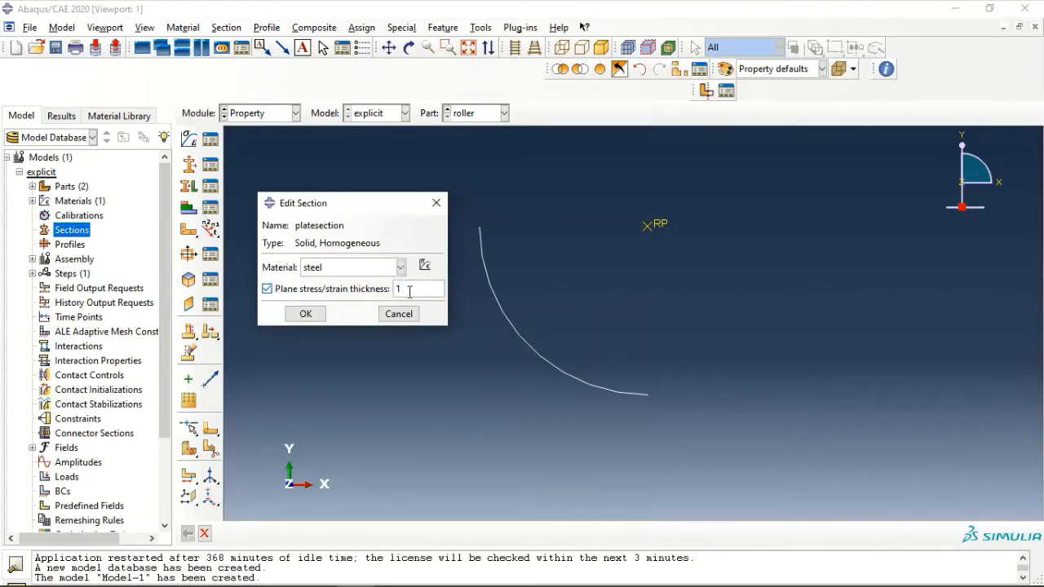
click(321, 310)
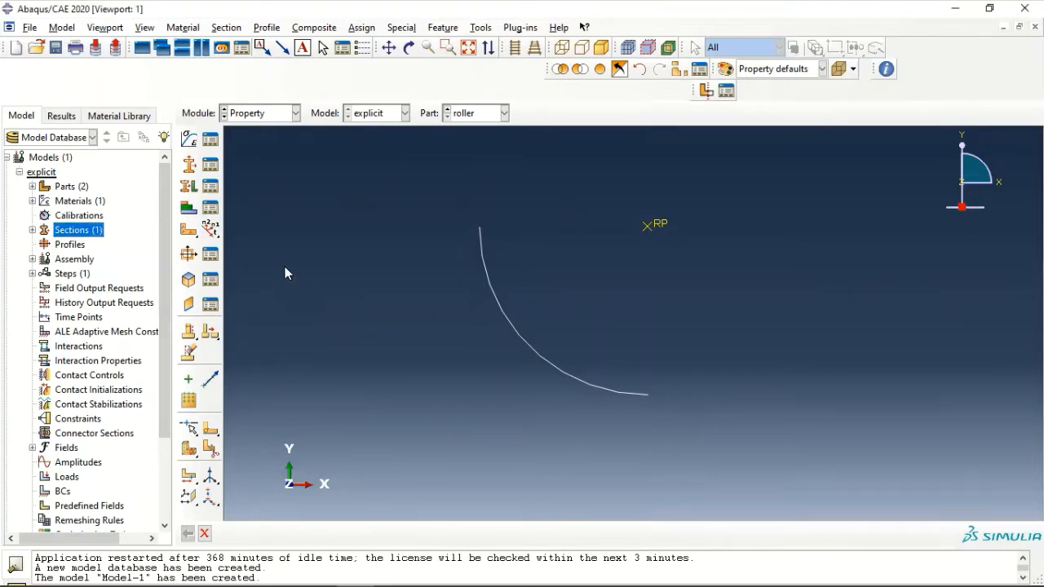
Assign platesection to the whole plate part as region Set-1, taking the thickness from the section.
click(33, 186)
click(45, 200)
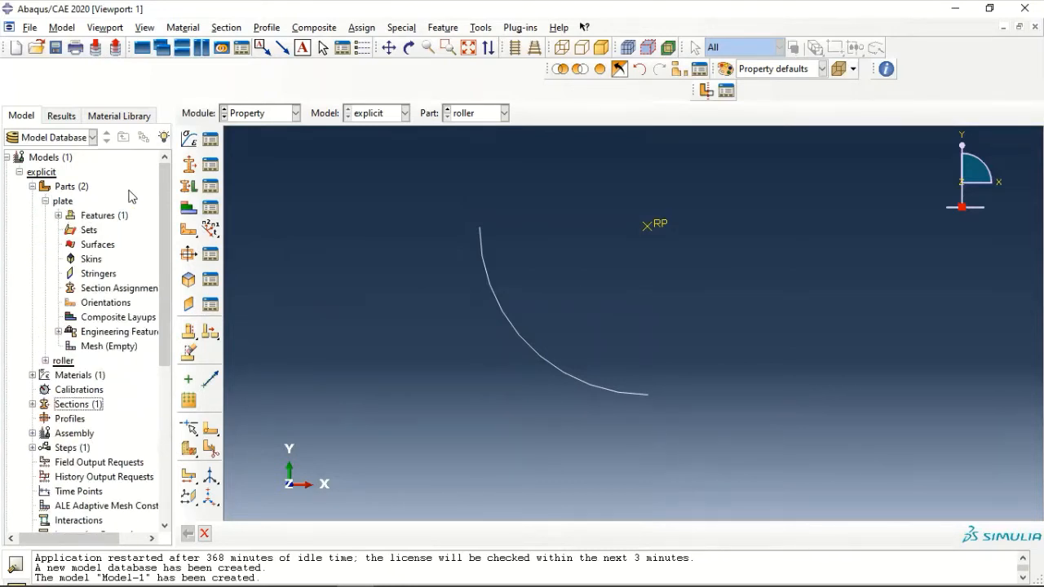
double_click(124, 289)
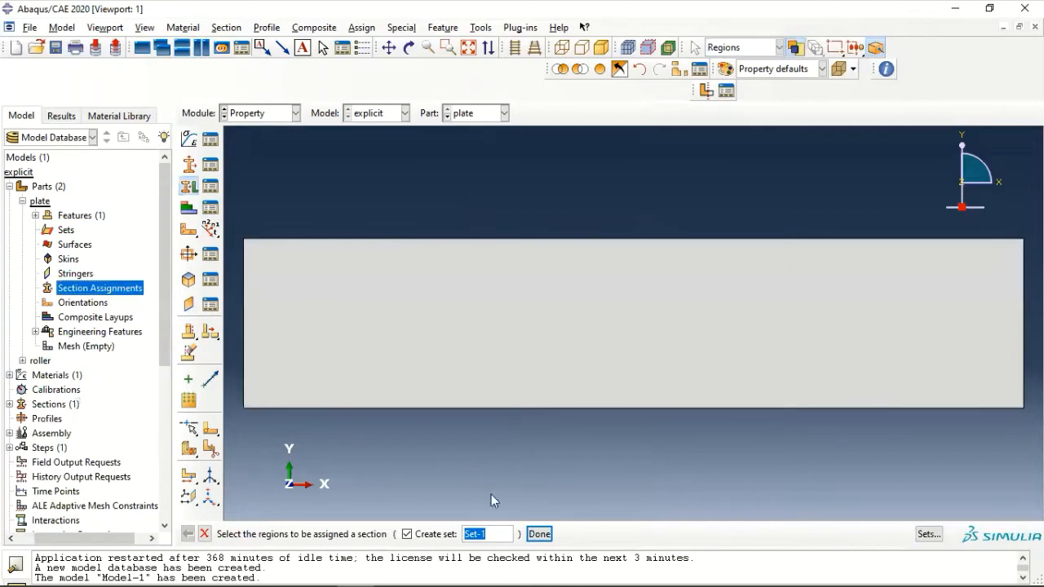
click(471, 287)
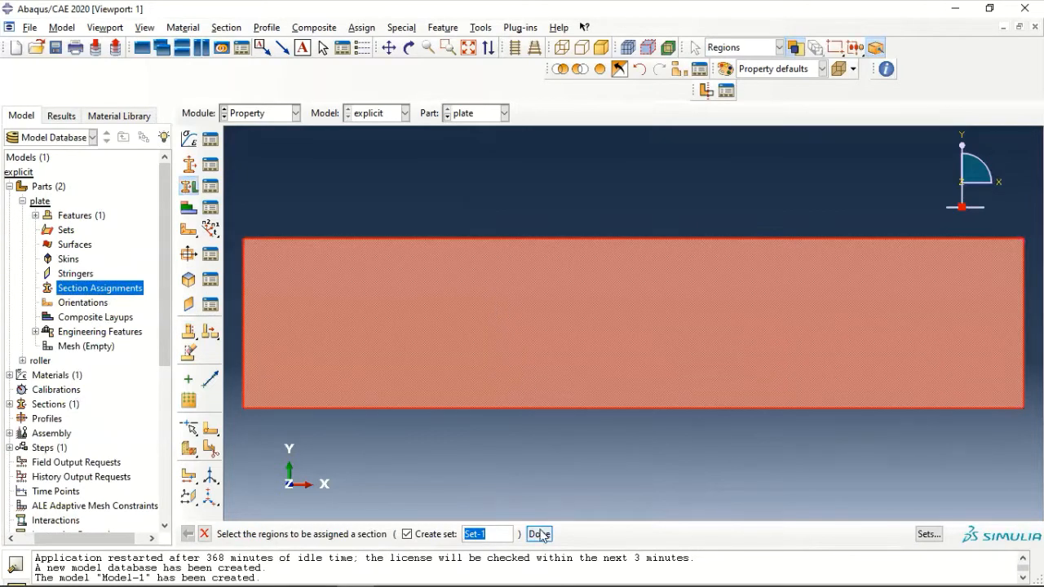
click(541, 535)
click(436, 308)
click(436, 308)
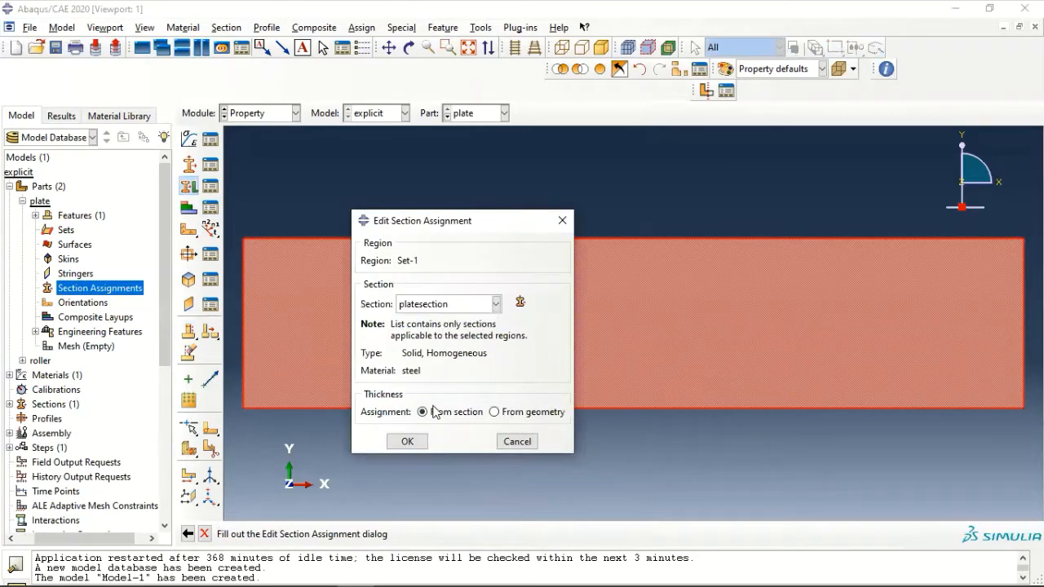
click(407, 441)
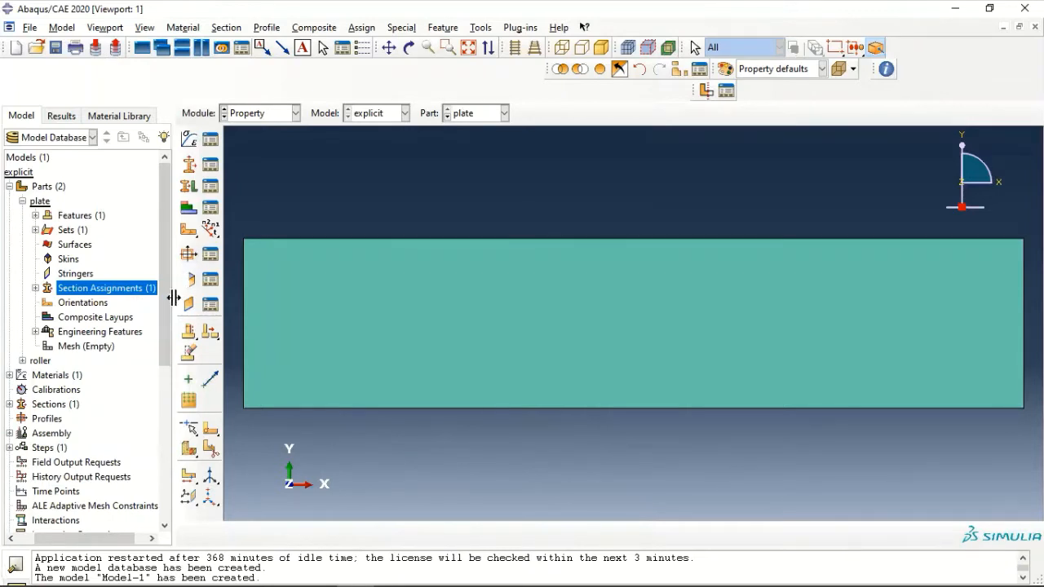
Create dependent instances of the plate and roller in the assembly, auto-offset from other instances.
scroll(49, 342, down, 2)
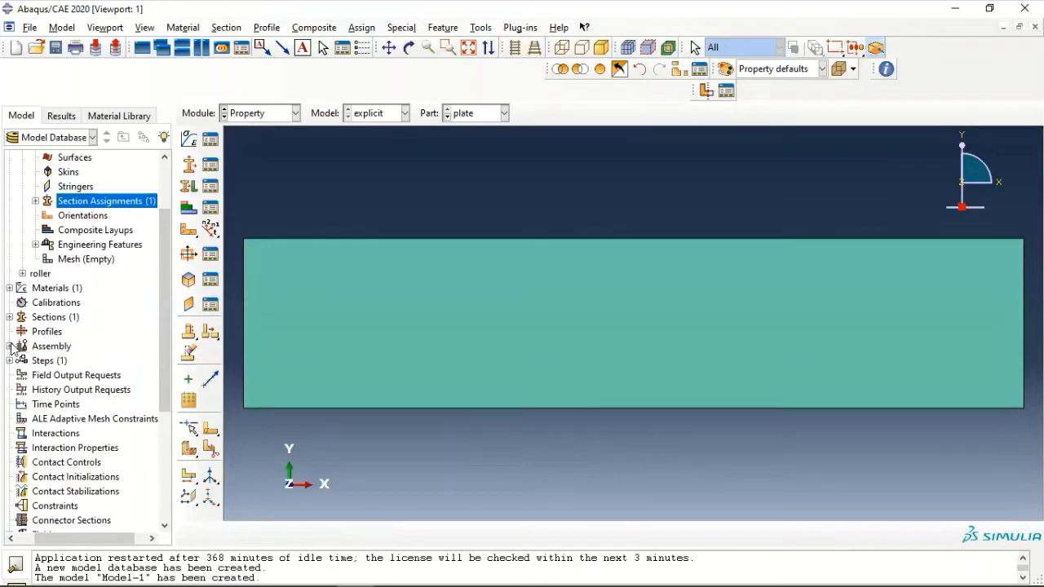
click(10, 347)
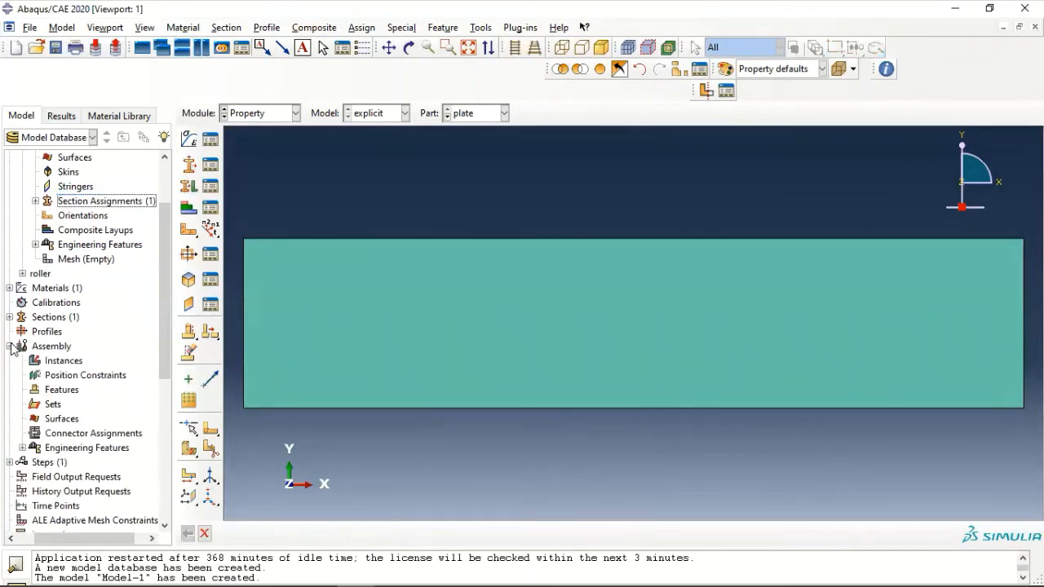
click(62, 361)
double_click(48, 362)
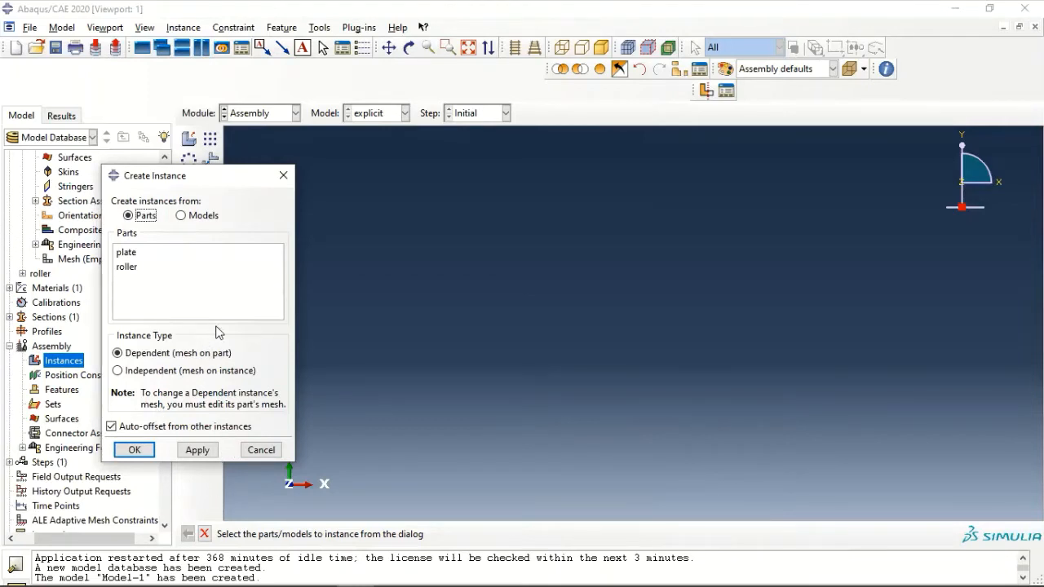
drag(145, 260, 137, 274)
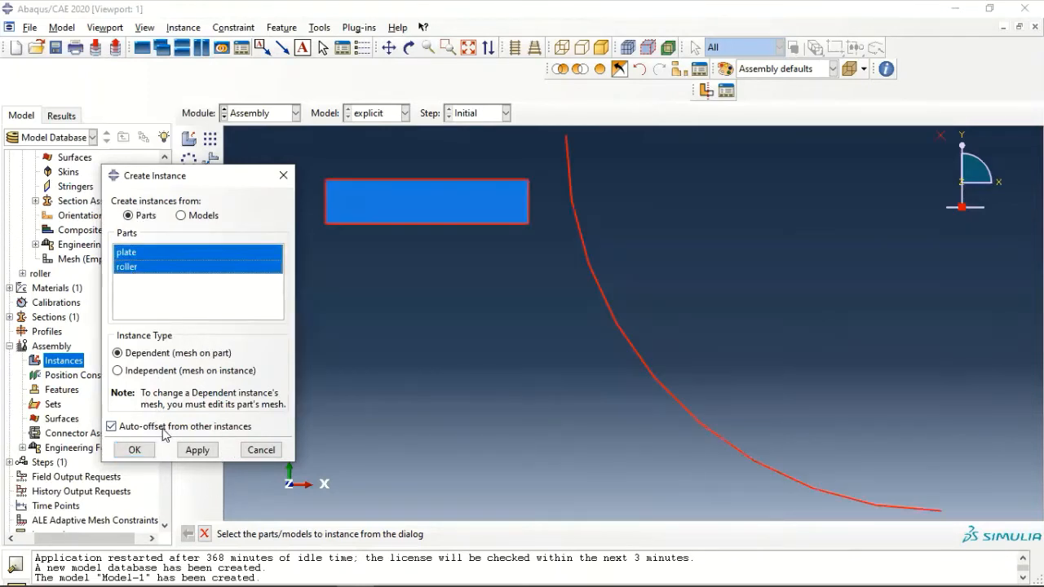
click(138, 453)
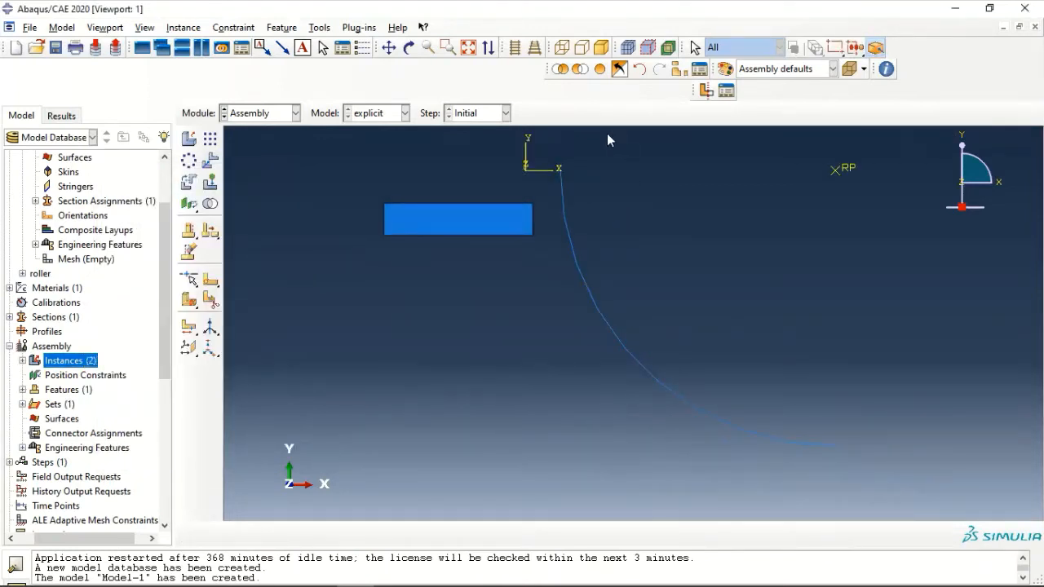
Create a datum point on the roller arc at a normalized edge parameter of 0.2.
click(320, 28)
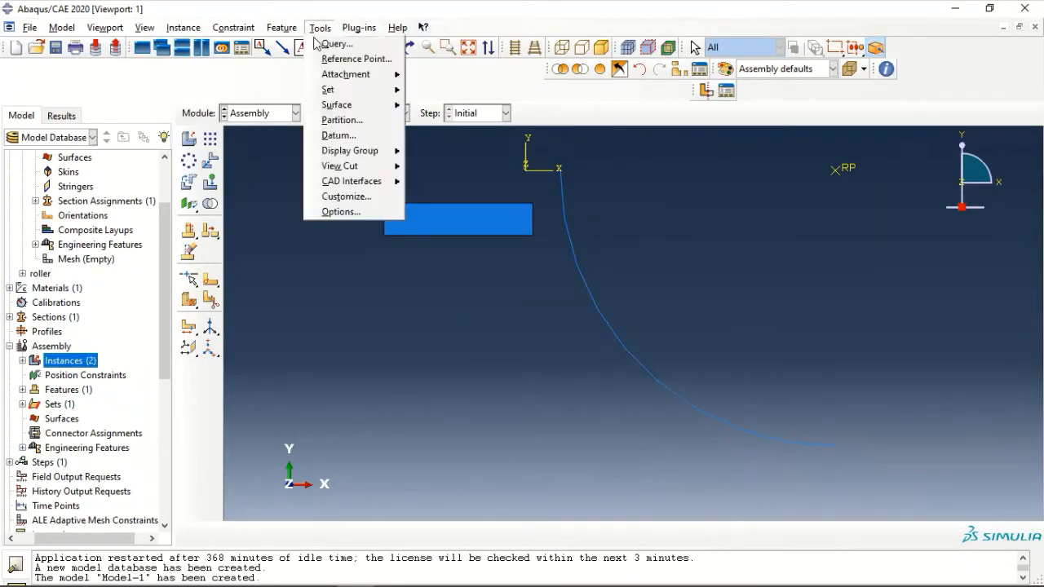
click(342, 136)
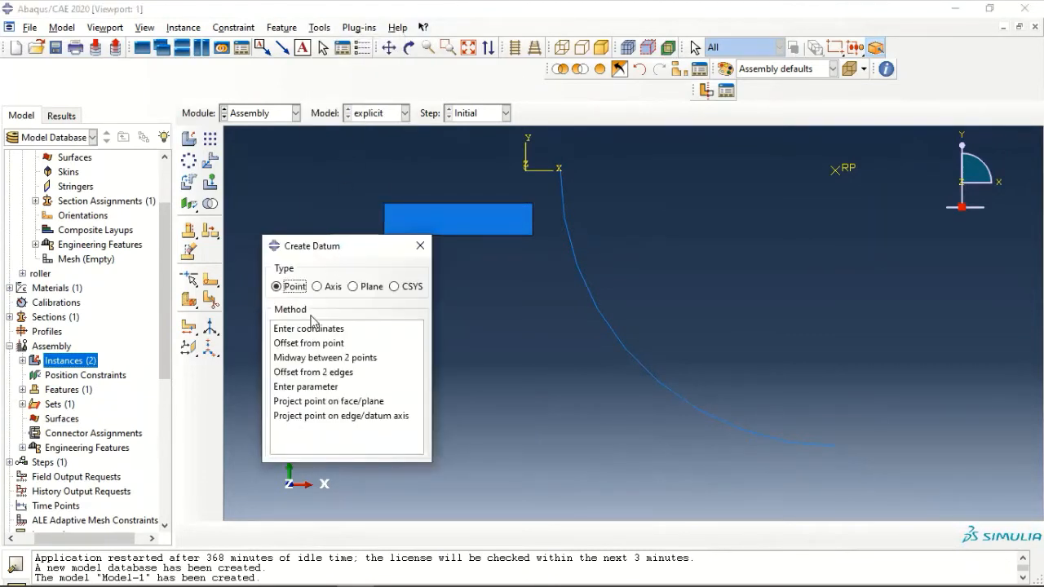
click(330, 386)
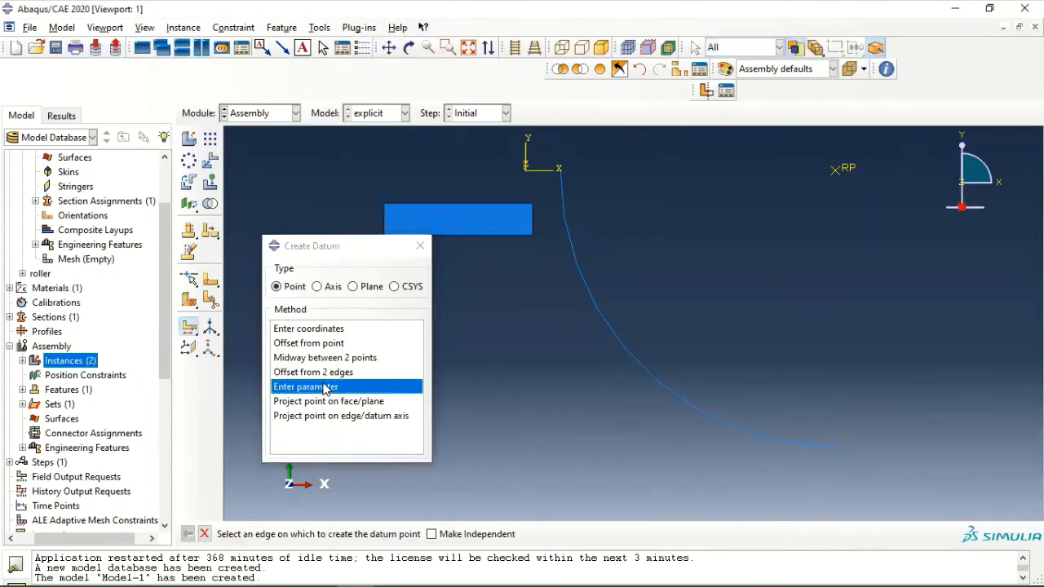
click(604, 323)
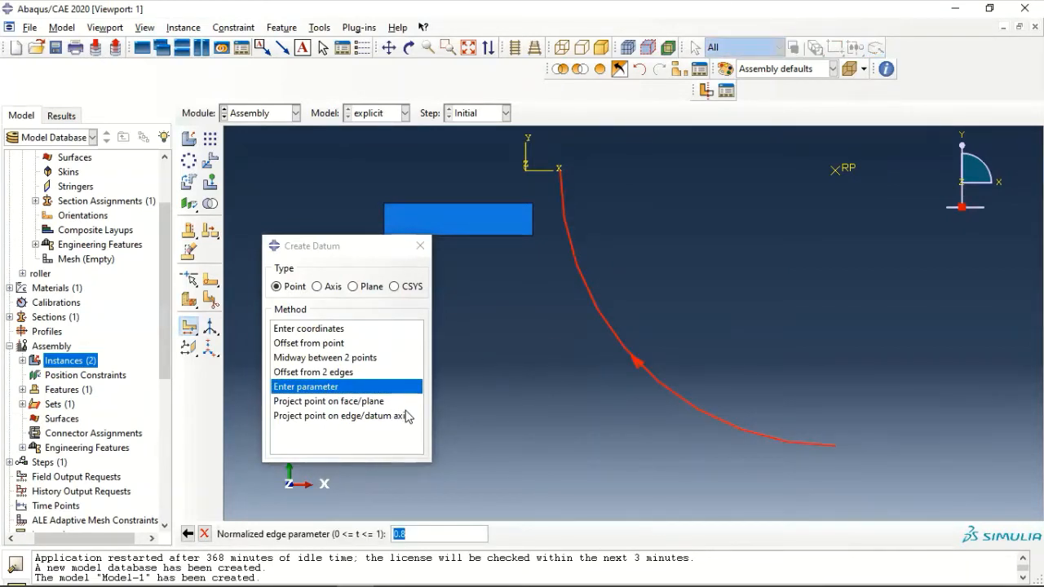
text(0.2)
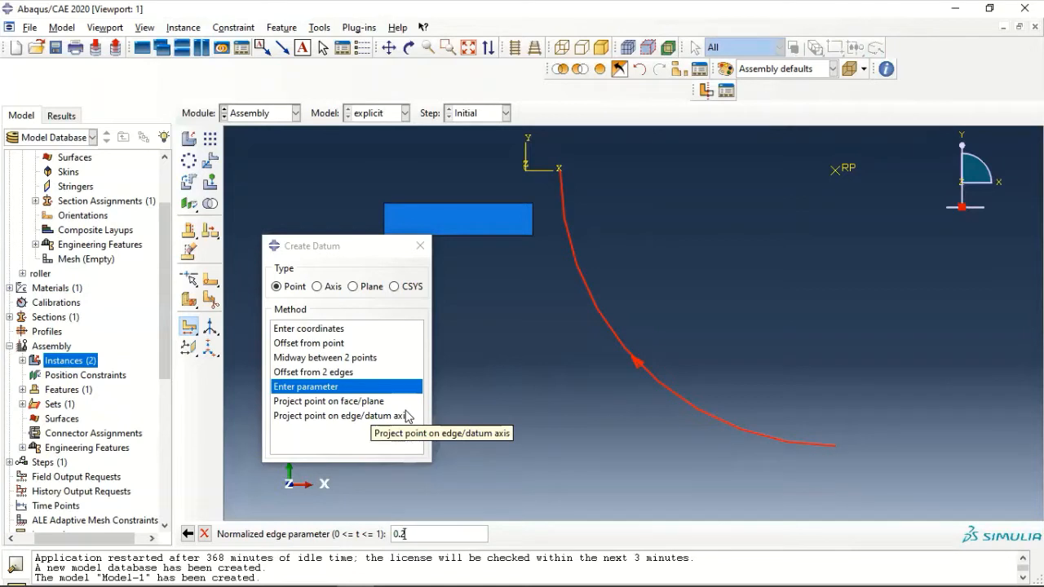
key(Return)
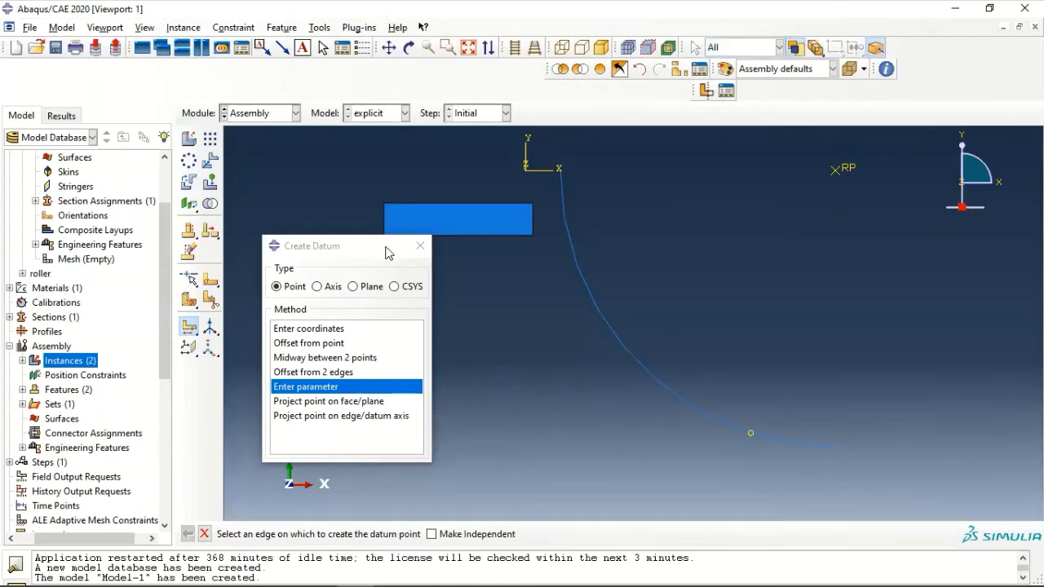
click(420, 246)
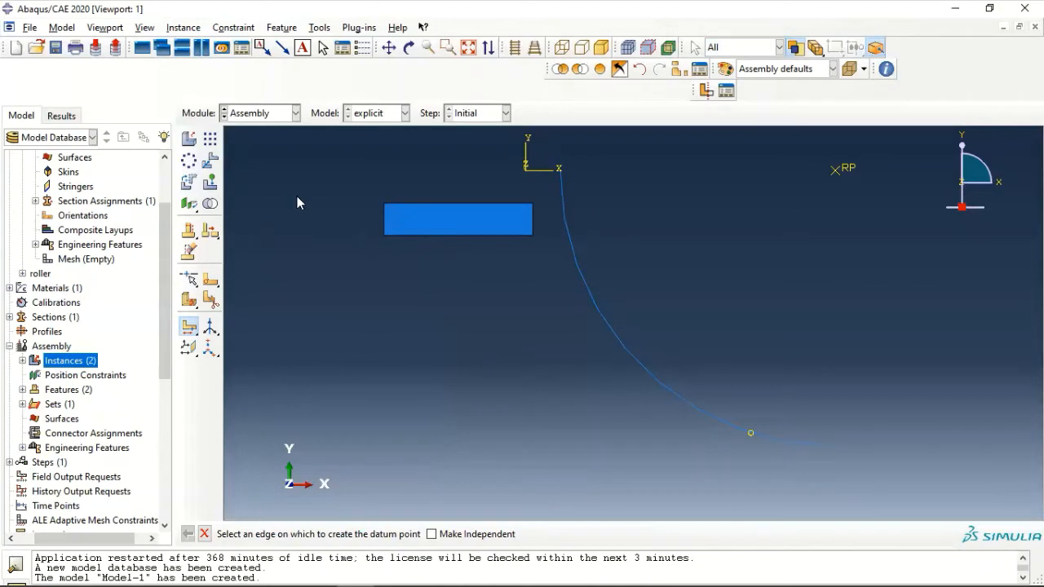
Translate the plate instance so its top-right corner lands on the datum point on the roller arc.
click(214, 167)
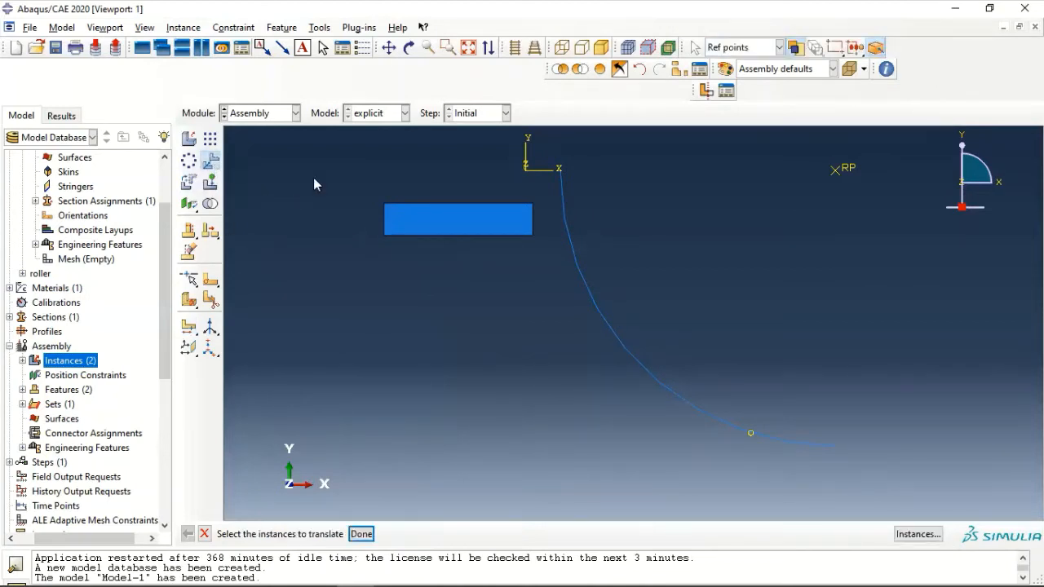
click(393, 234)
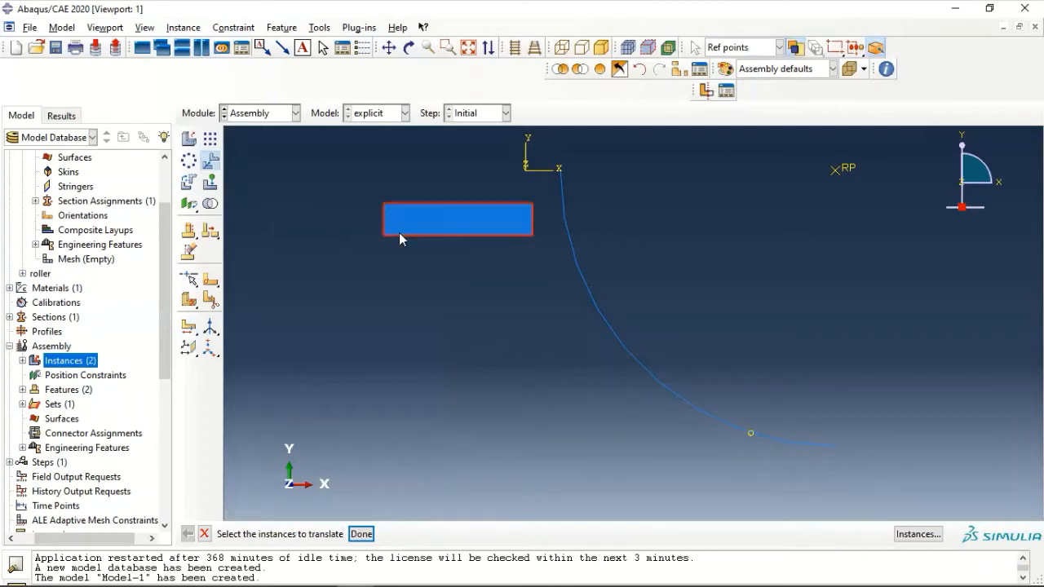
click(362, 535)
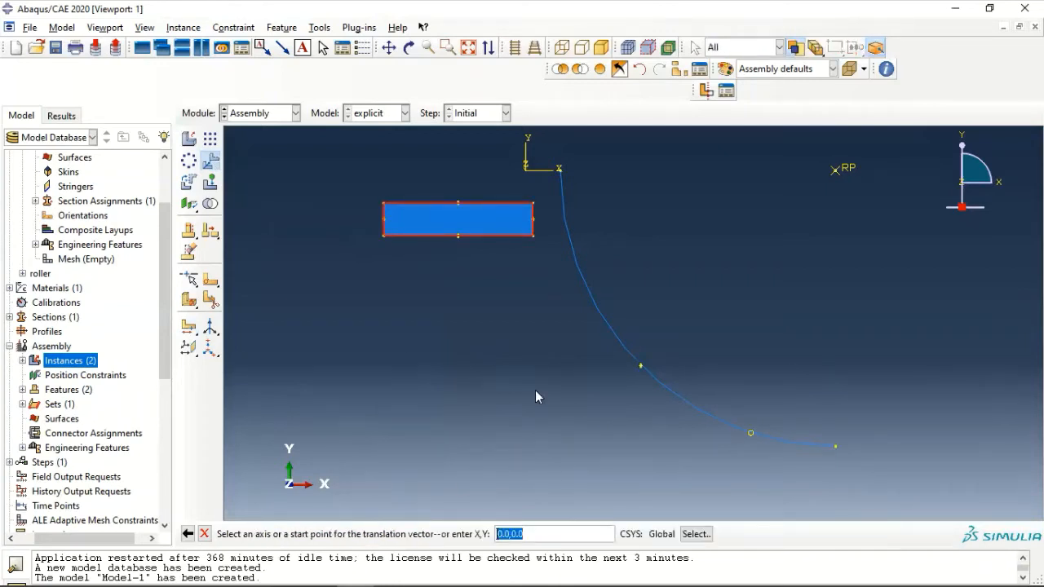
click(533, 203)
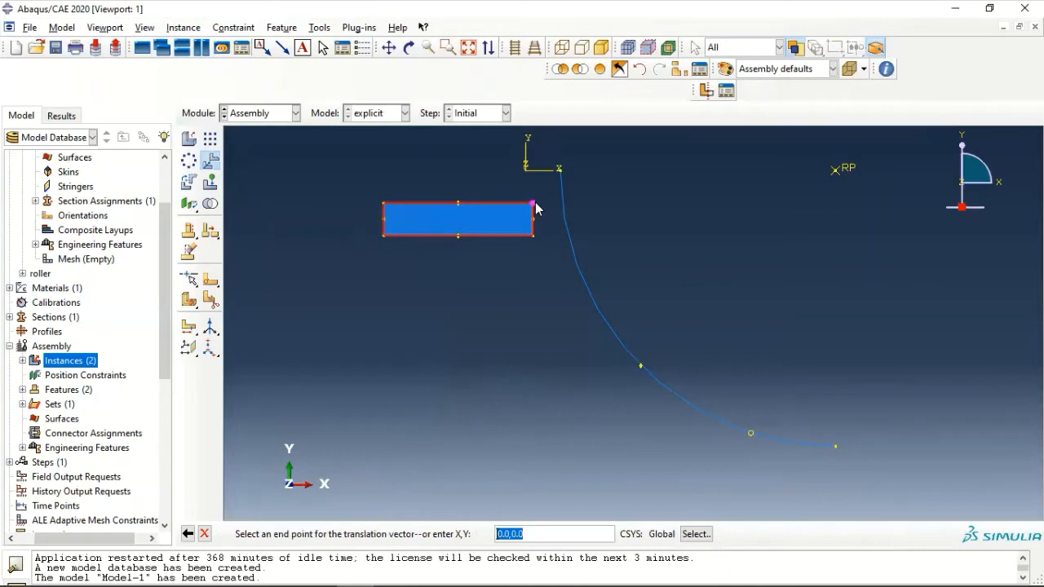
click(751, 434)
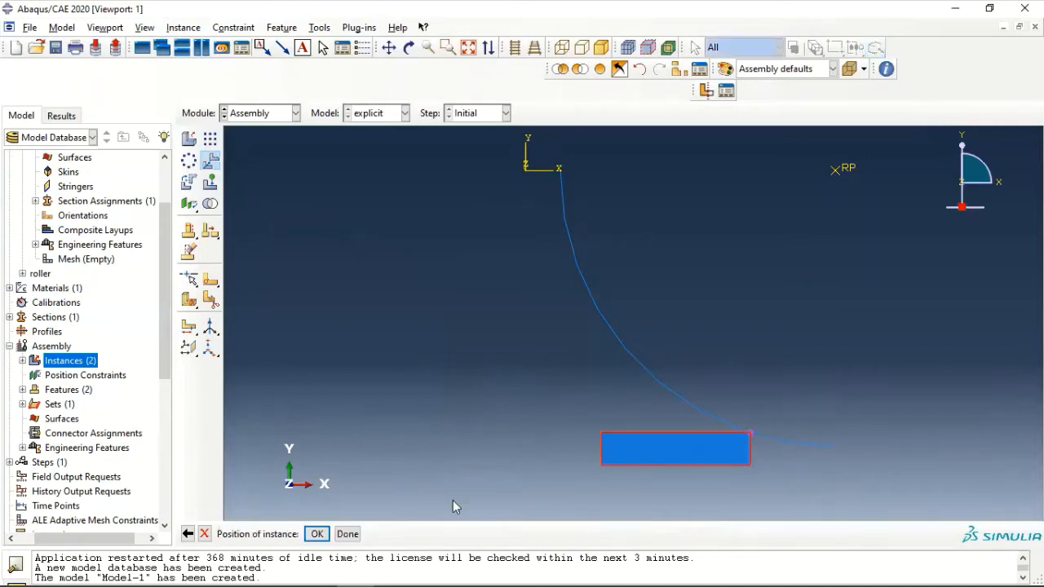
click(322, 534)
click(355, 535)
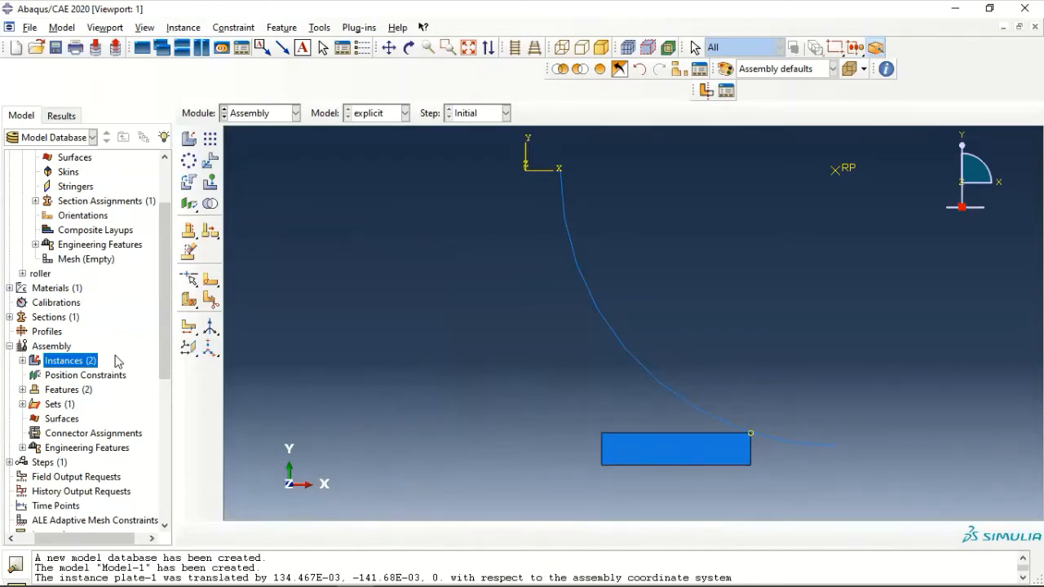
Create an assembly geometry set named left from the plate's left edge.
scroll(92, 402, down, 2)
double_click(59, 316)
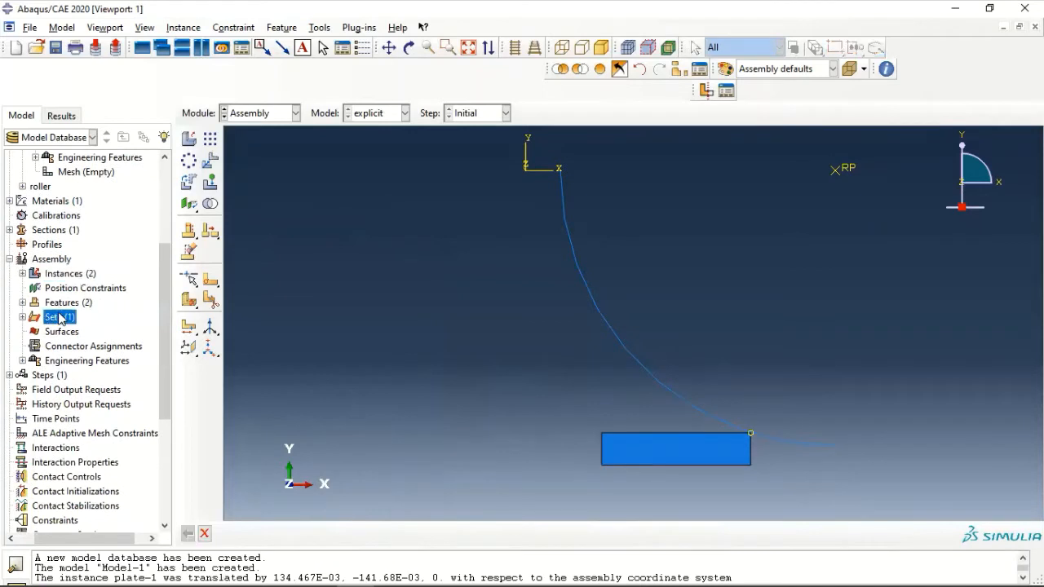
text(left)
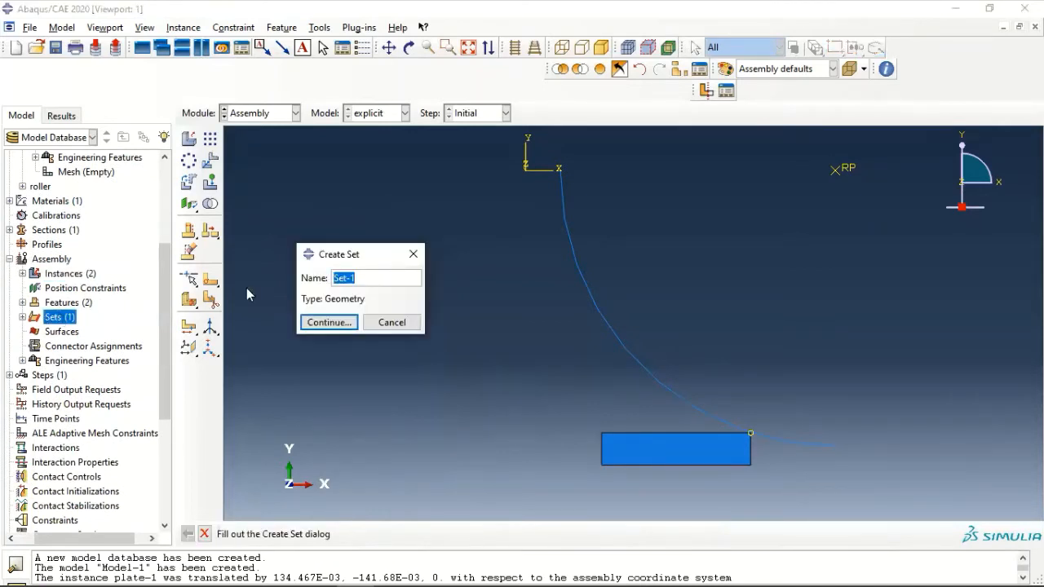
key(Return)
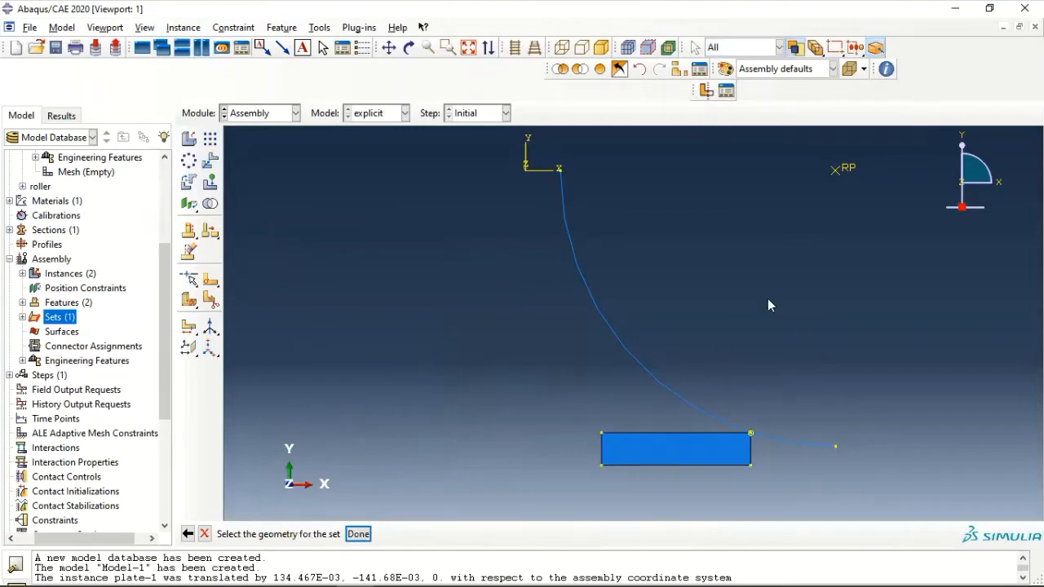
click(604, 451)
click(359, 534)
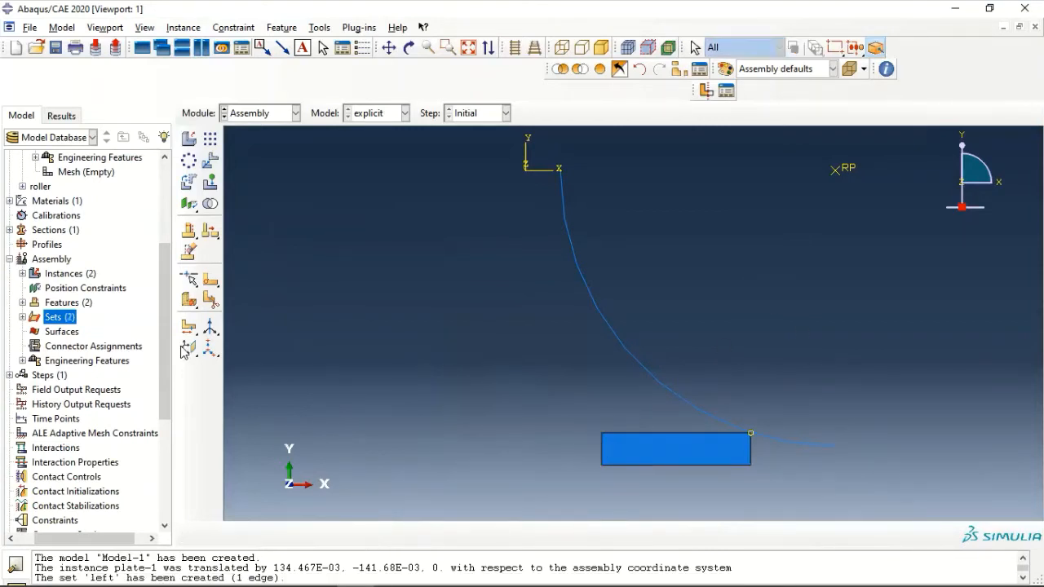
Create an assembly geometry set named bottom from the plate's bottom edge.
double_click(59, 318)
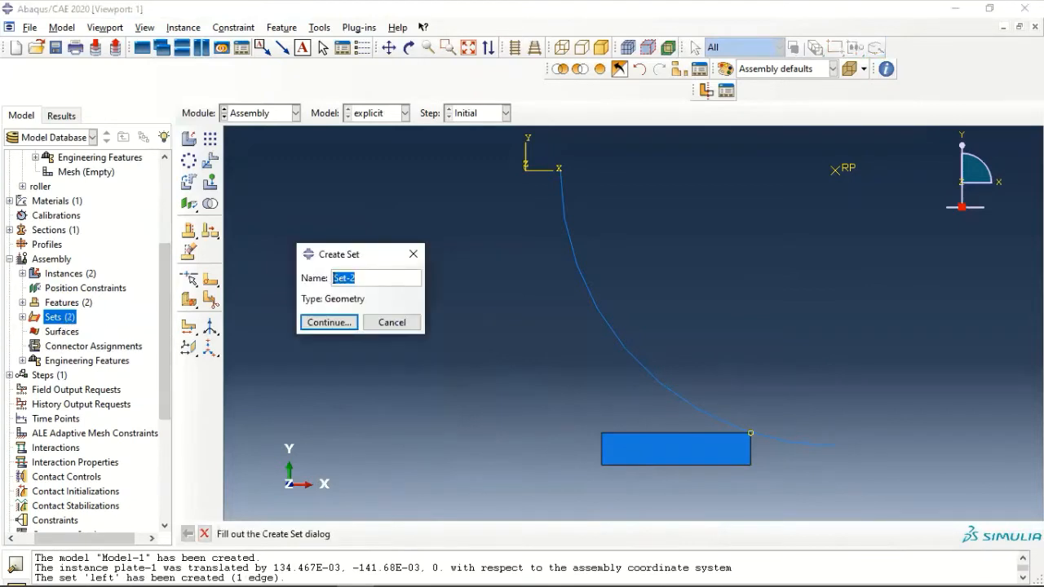
text(bottom,)
click(328, 322)
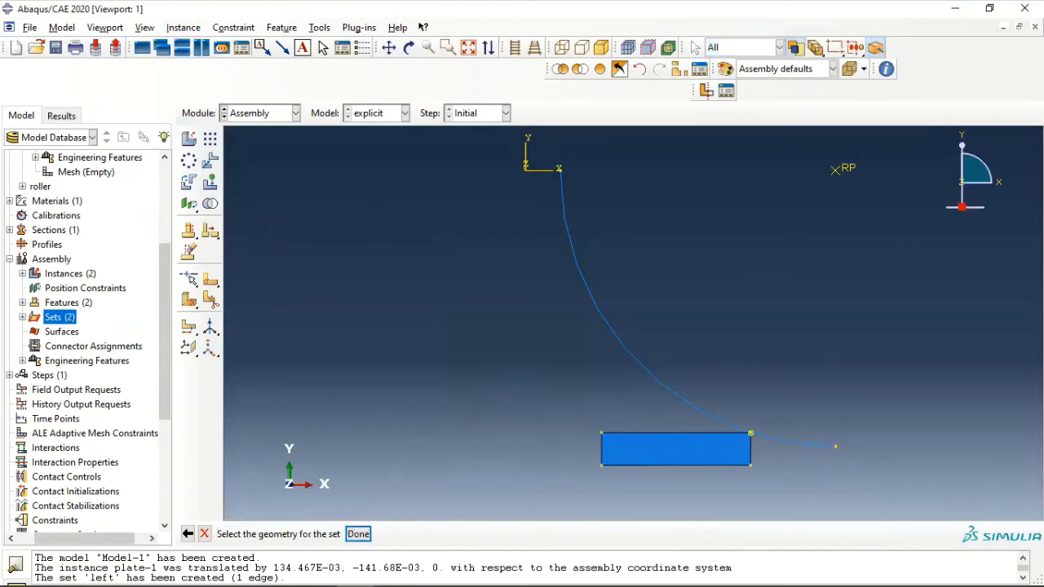
click(650, 465)
click(358, 534)
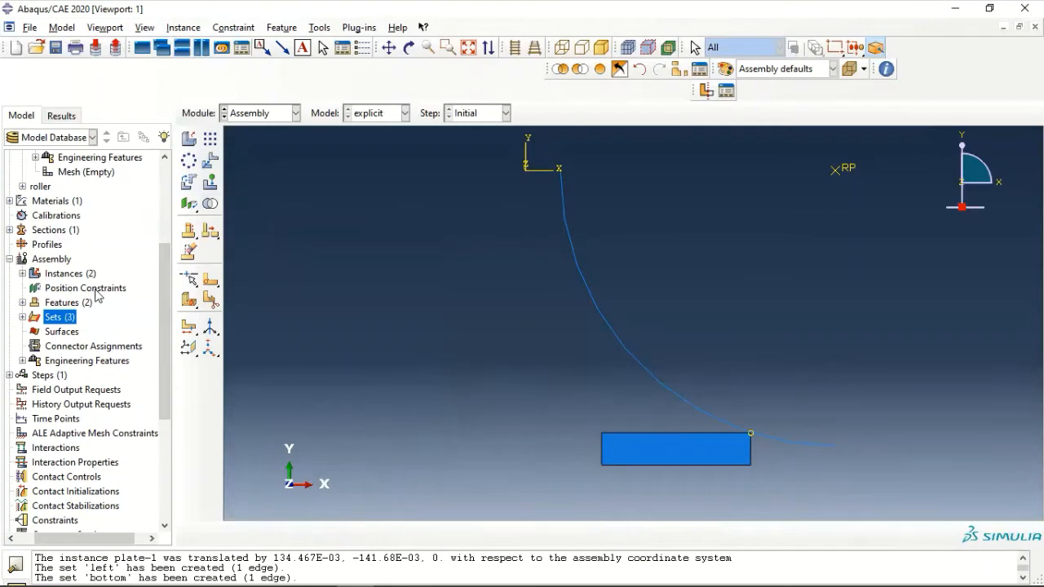
Create an assembly geometry set named plate containing the whole plate face.
double_click(51, 317)
text(plate)
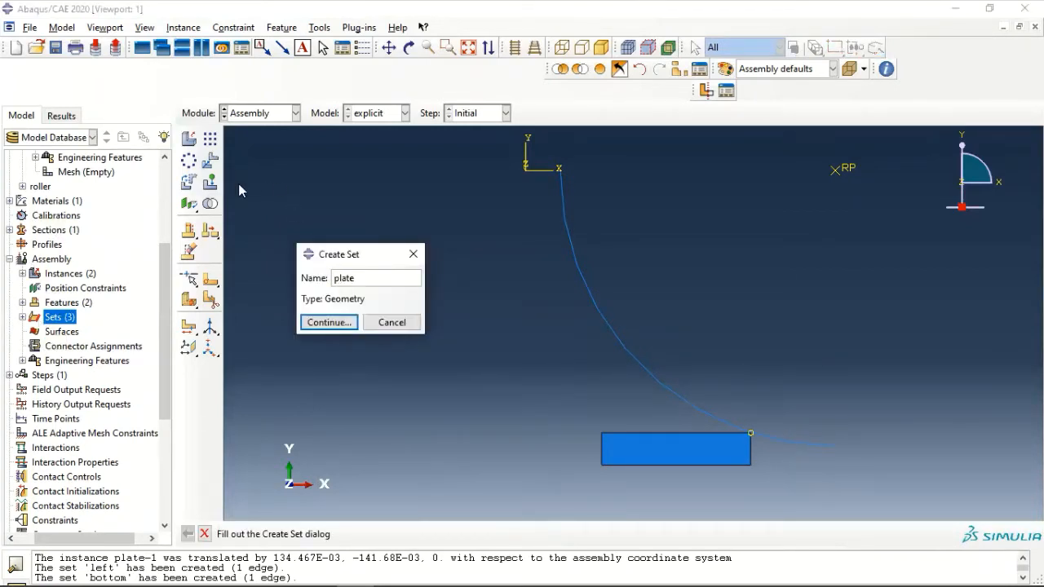
click(350, 323)
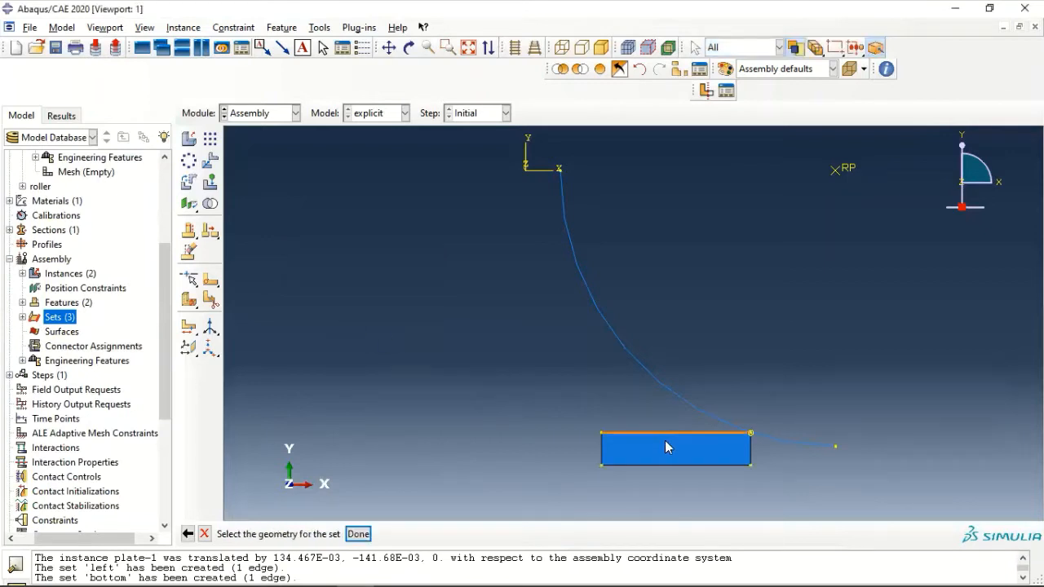
click(667, 440)
click(359, 534)
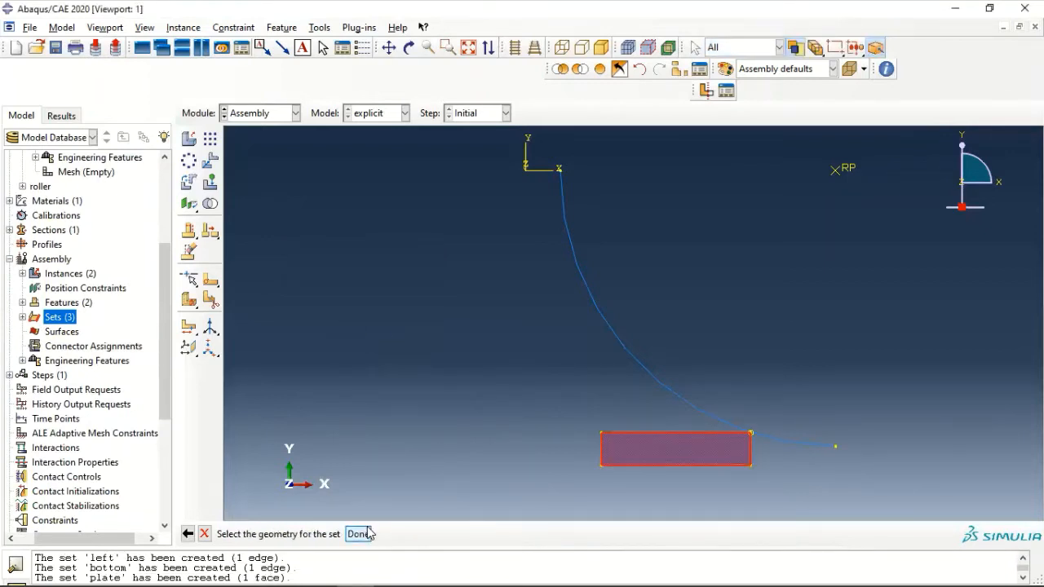
Create an assembly geometry set named refPt containing the roller's reference point RP.
double_click(49, 323)
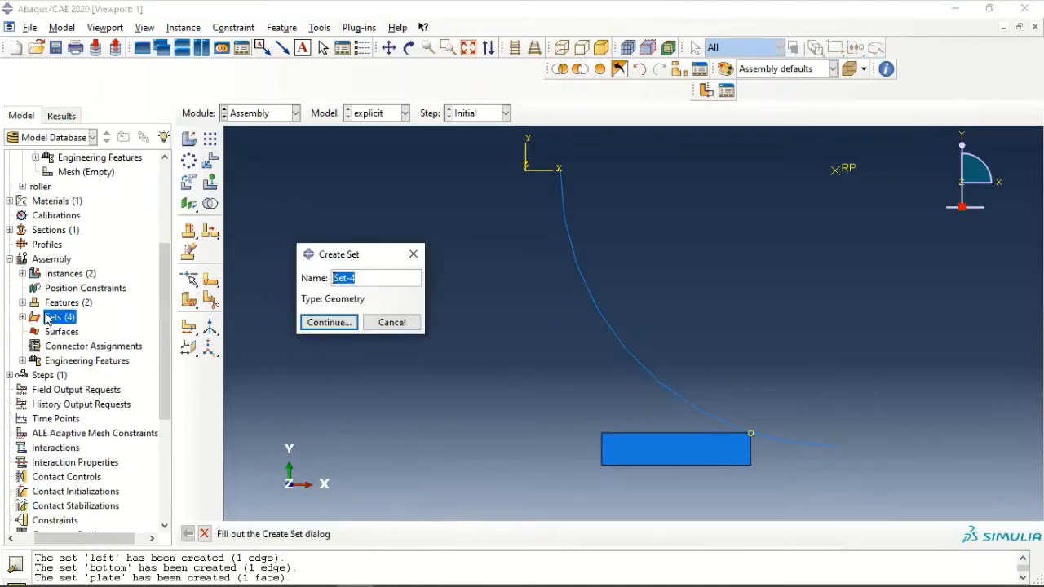
text(refPt)
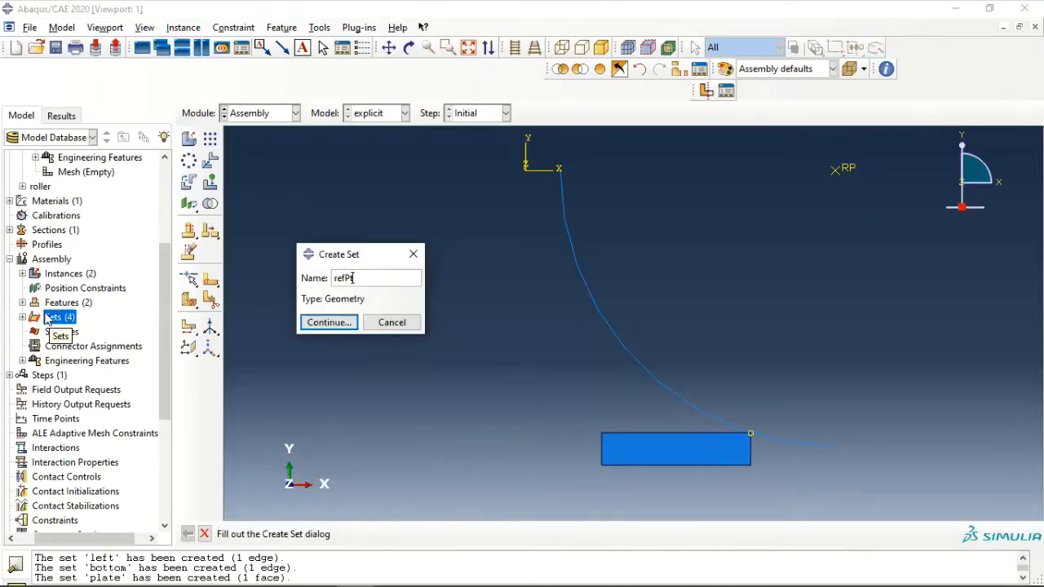
key(Return)
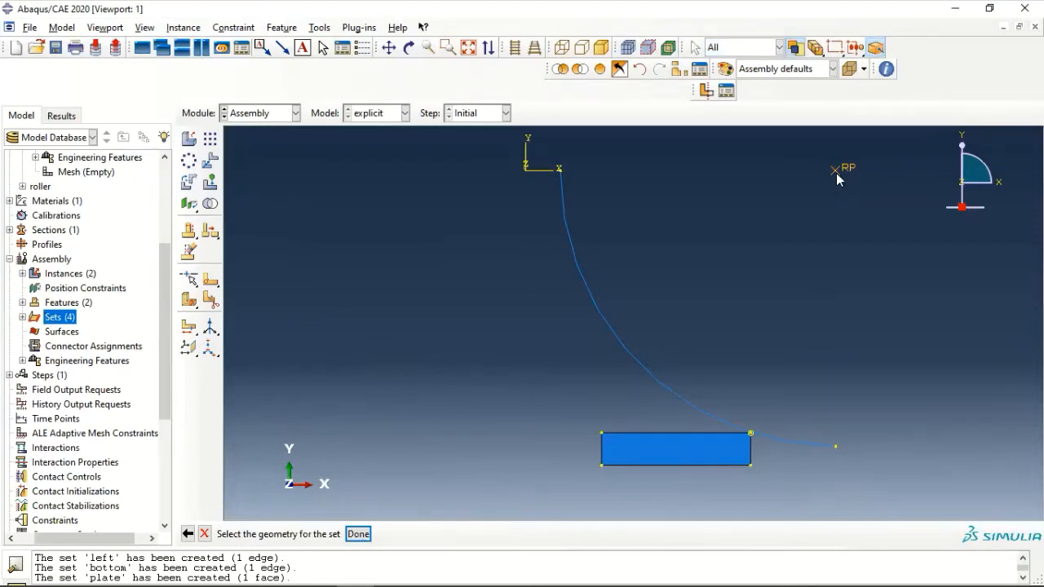
click(358, 534)
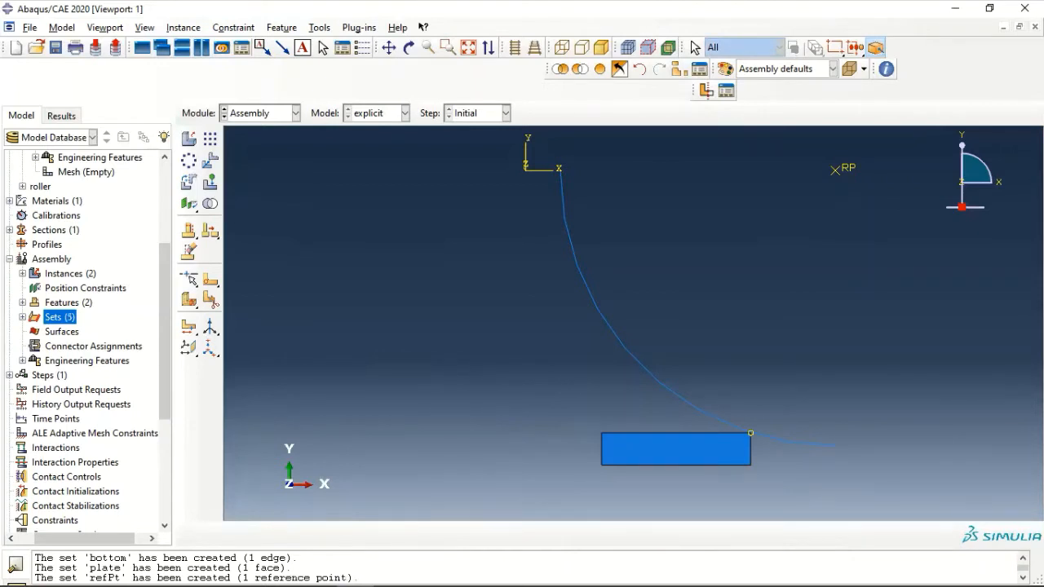
Create an assembly surface named roller on the roller arc, using the magenta side that faces the plate.
double_click(62, 332)
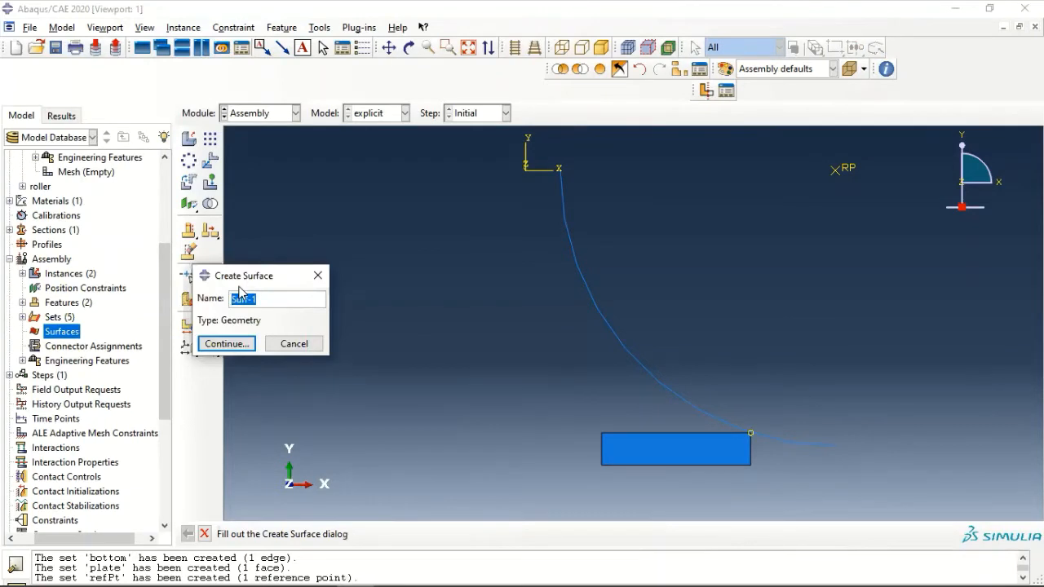
key(BackSpace)
text(roller)
click(226, 346)
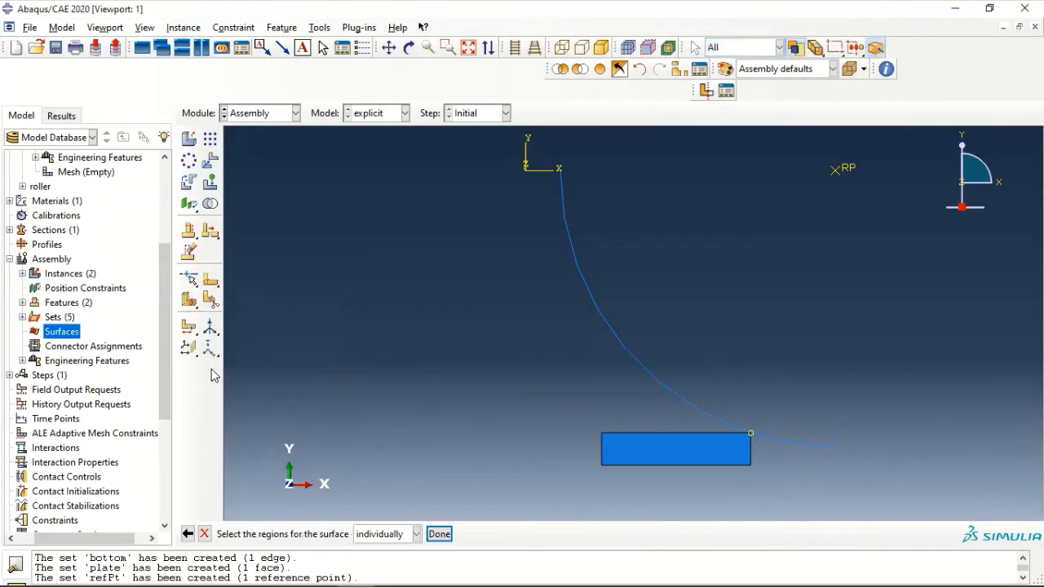
click(612, 334)
click(444, 533)
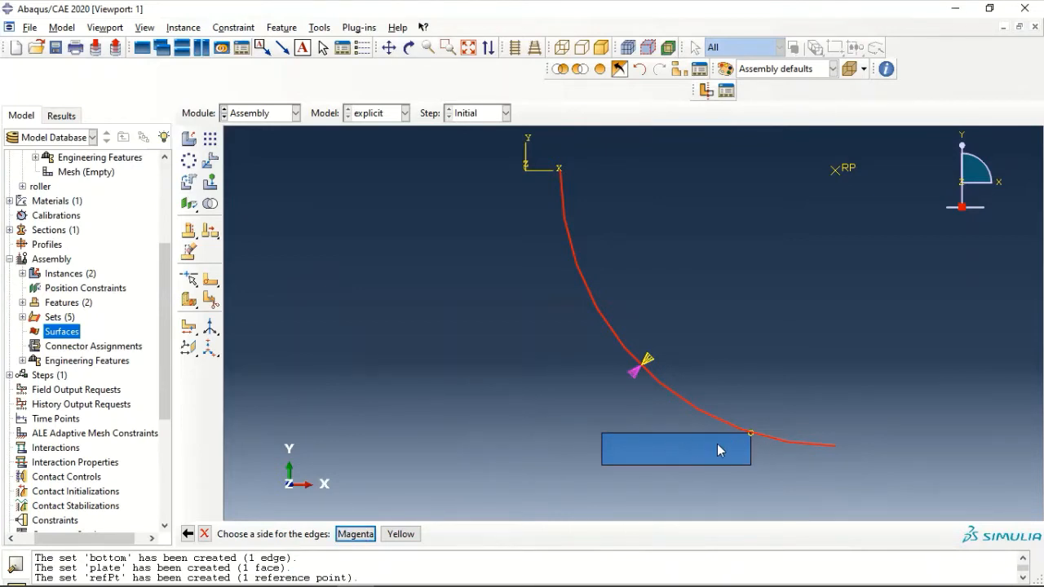
click(355, 534)
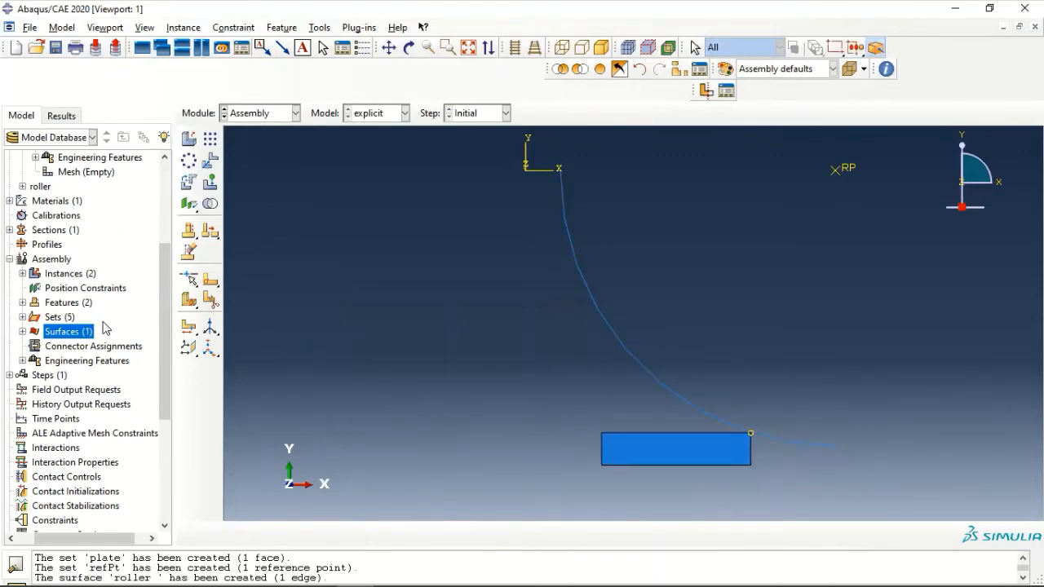
Create an assembly surface named topplate from the plate's top edge and right edge.
double_click(83, 332)
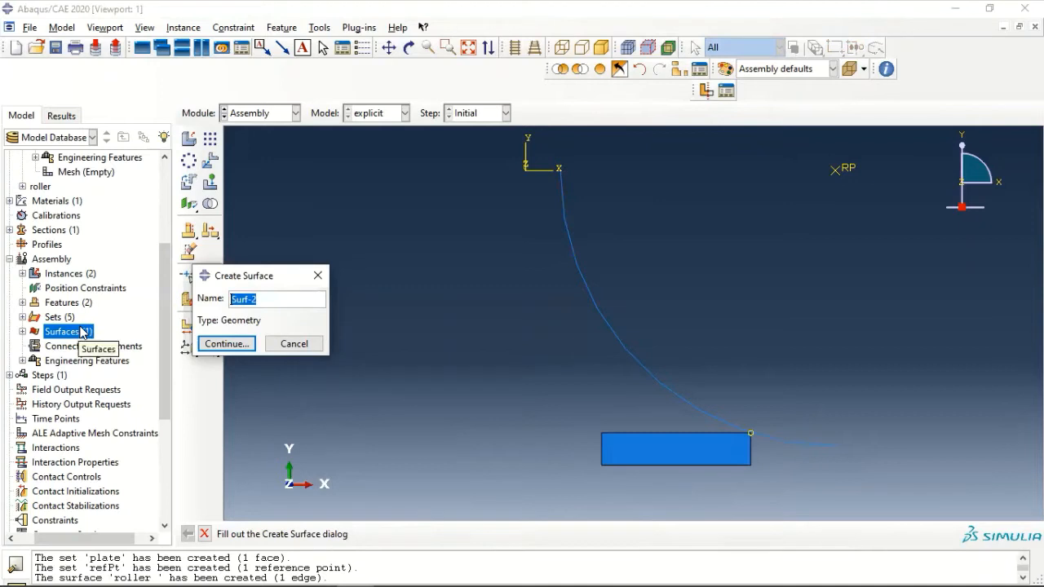
text(topplate)
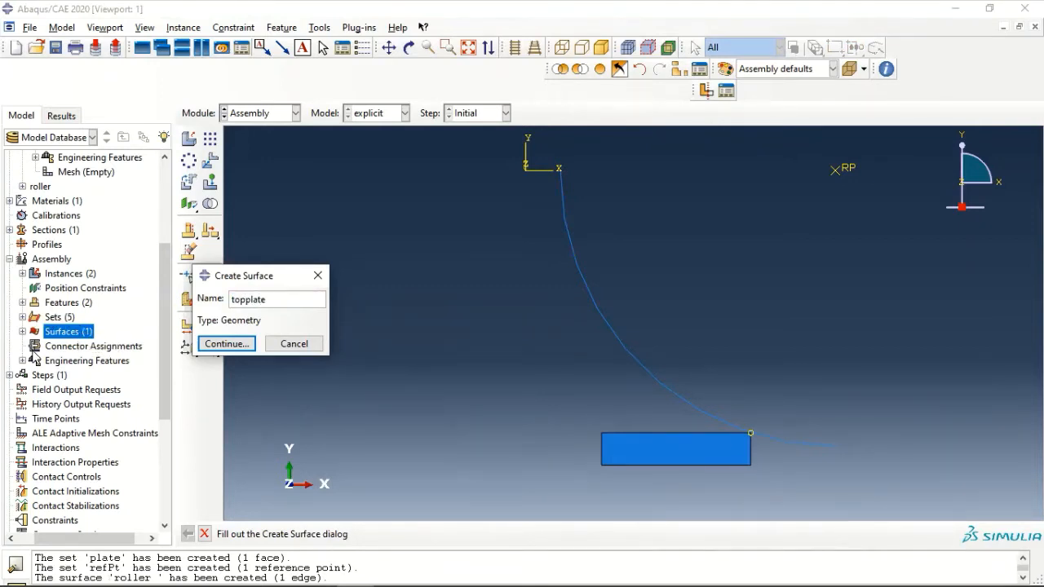
click(227, 343)
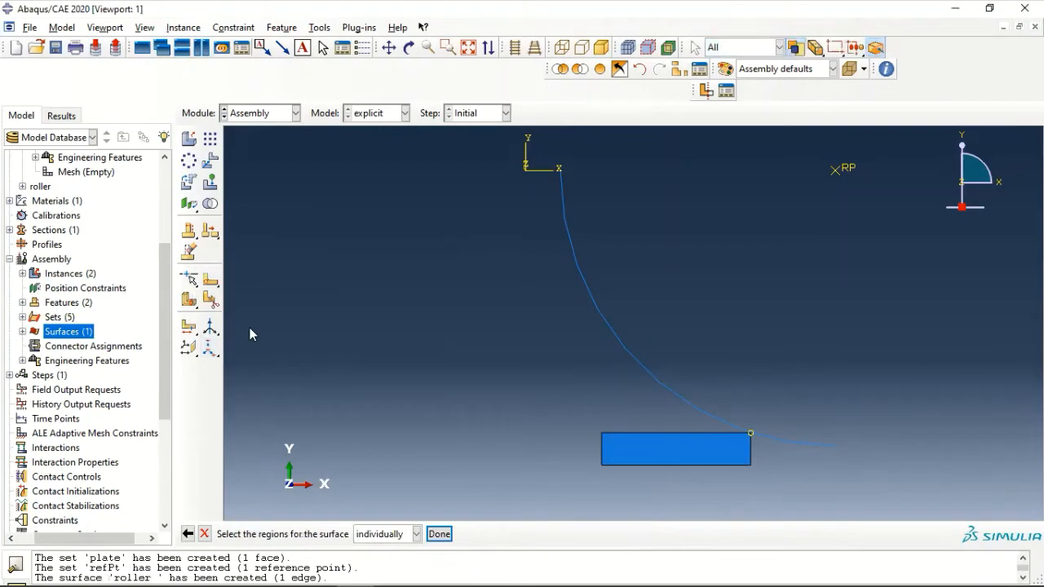
click(648, 433)
shift+click(752, 450)
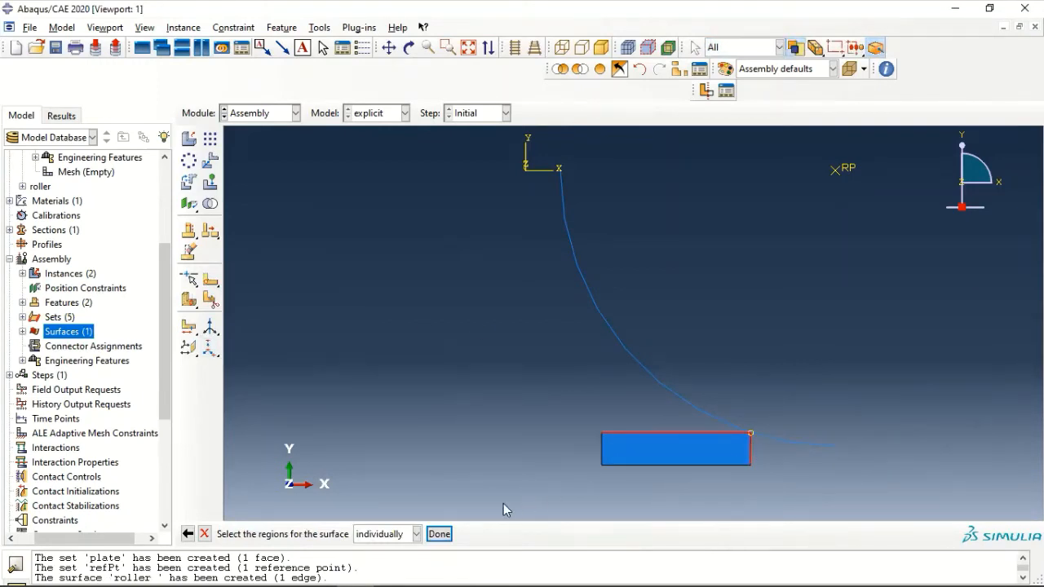
click(439, 533)
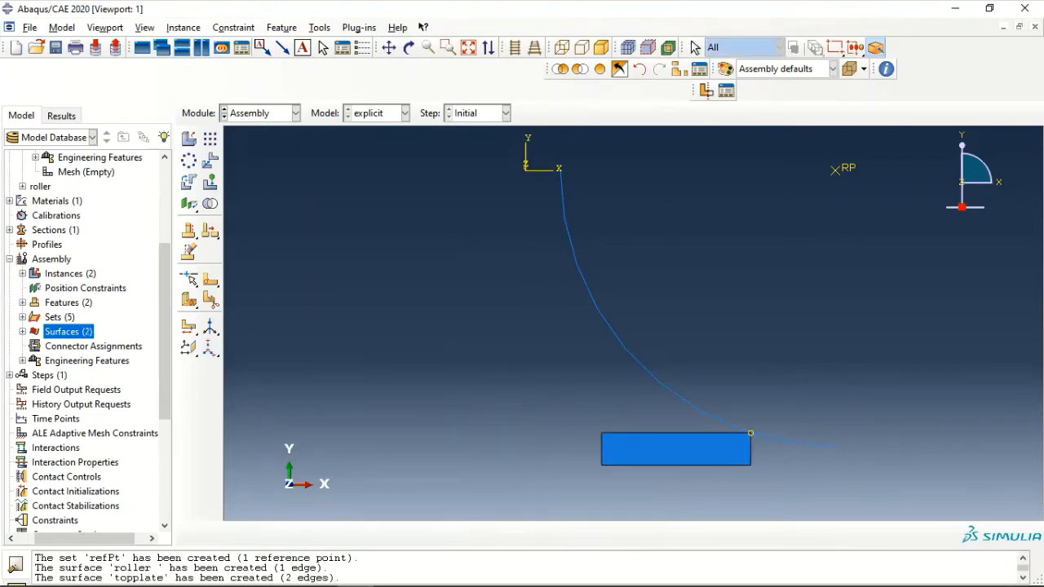
Create a Dynamic, Explicit step named single pass rolling after the Initial step, with a time period of 0.1.
click(11, 259)
scroll(81, 269, down, 1)
double_click(48, 229)
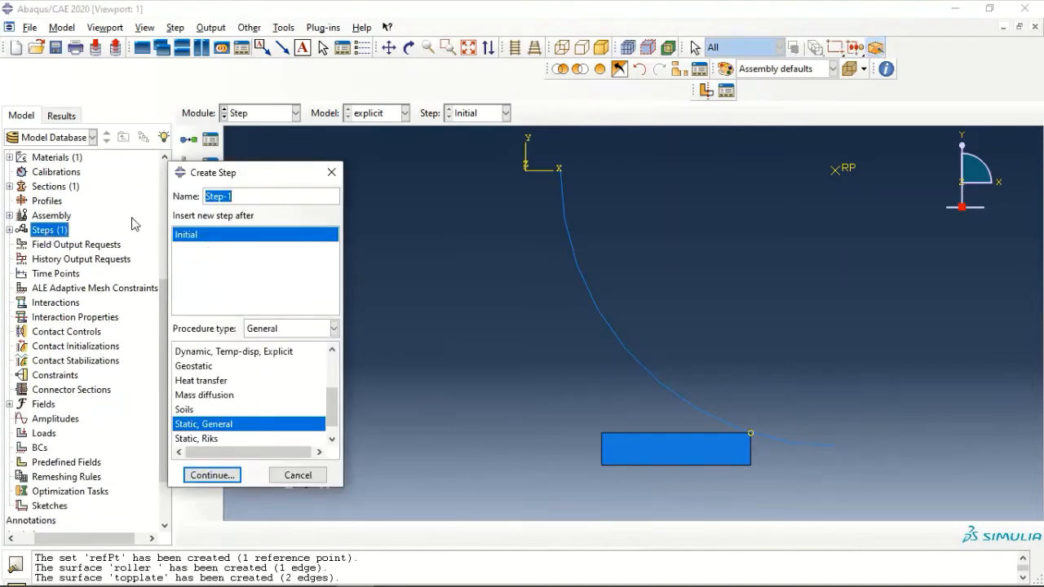
text(single r)
key(BackSpace)
text(pass)
key(BackSpace)
key(BackSpace)
key(BackSpace)
key(BackSpace)
text(ass rolling)
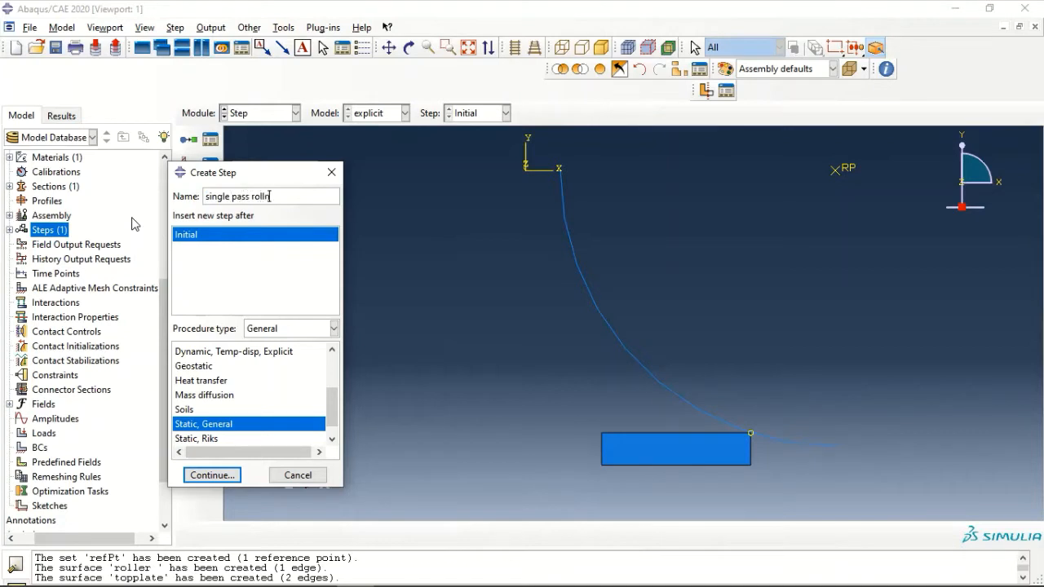
key(BackSpace)
key(BackSpace)
text(ing)
scroll(264, 371, up, 1)
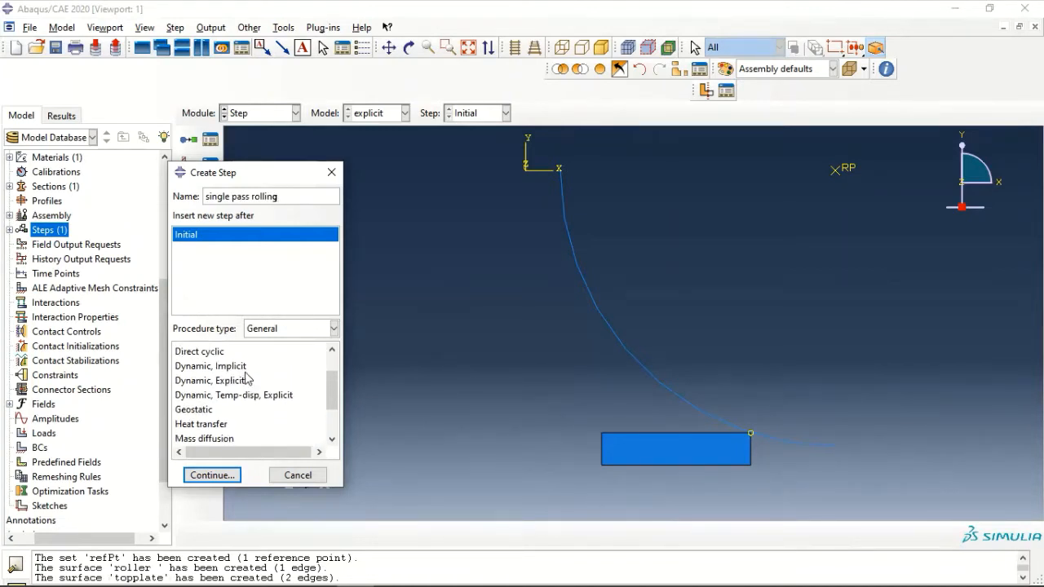
click(228, 383)
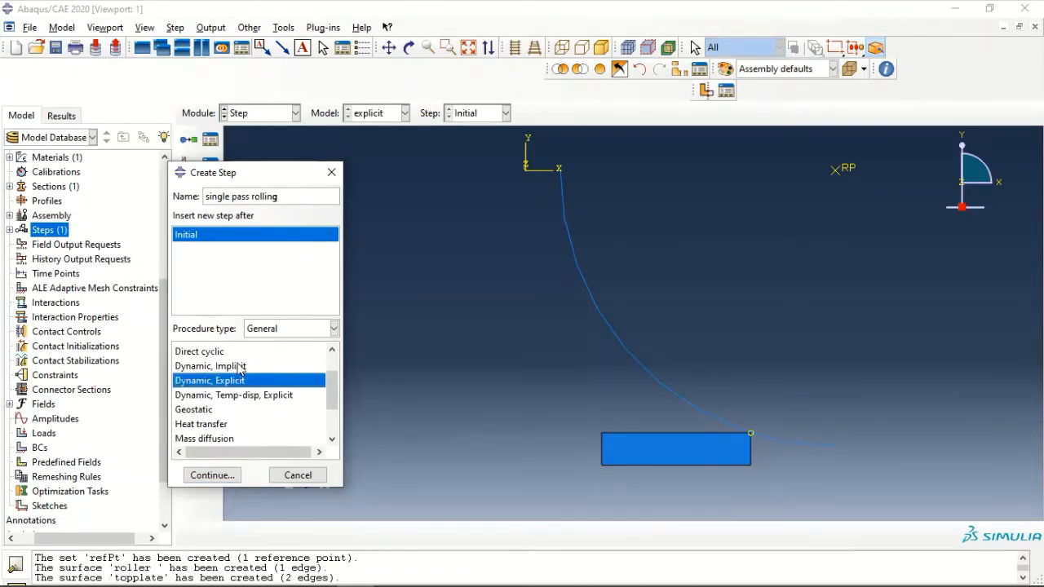
click(219, 475)
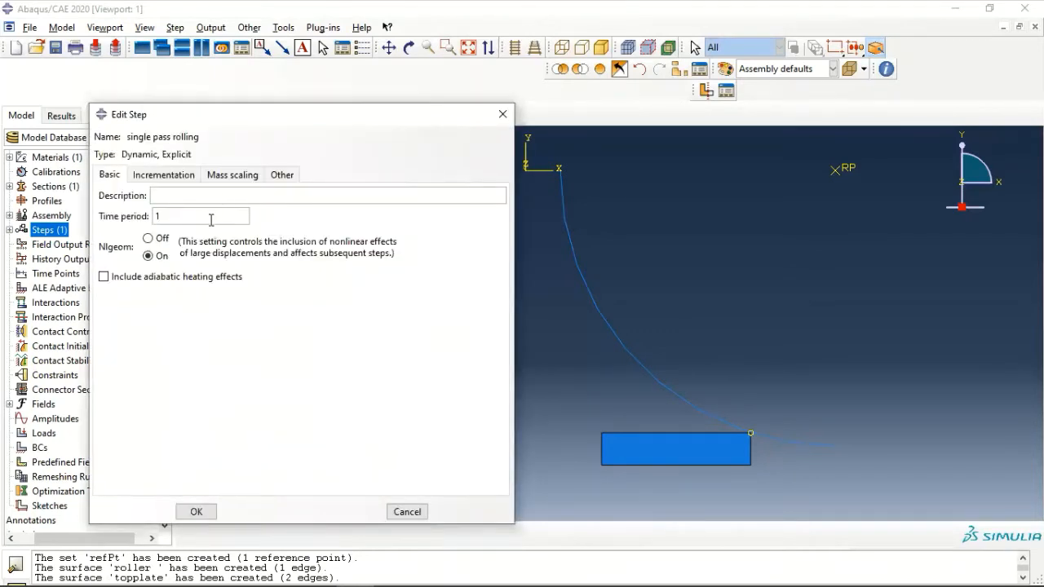
key(Tab)
text(0.1)
Add a semi-automatic mass scaling definition to the step, scaling set plate by a factor of 1600 at the beginning of the step.
click(229, 175)
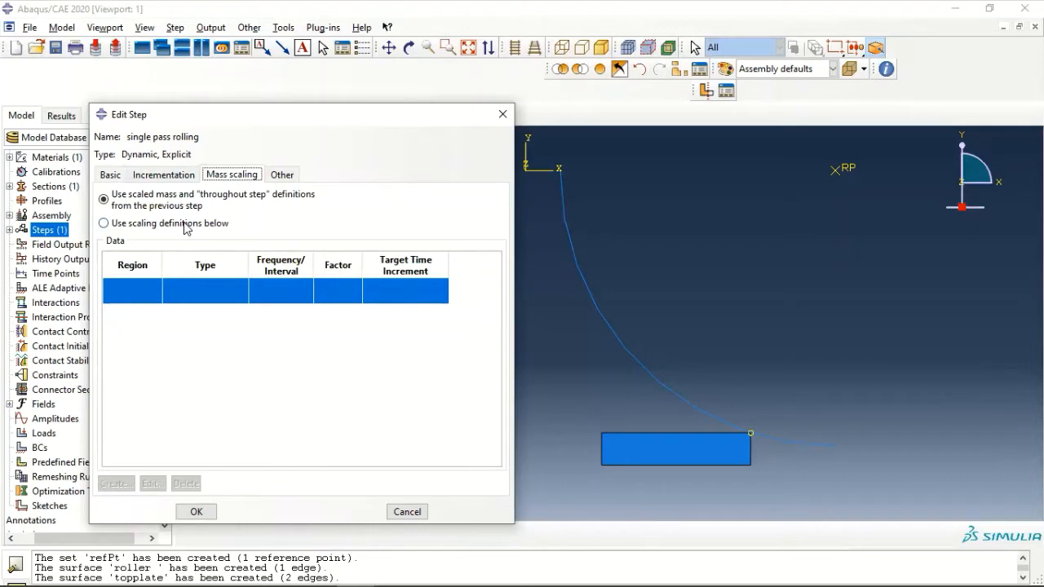
click(186, 225)
click(129, 482)
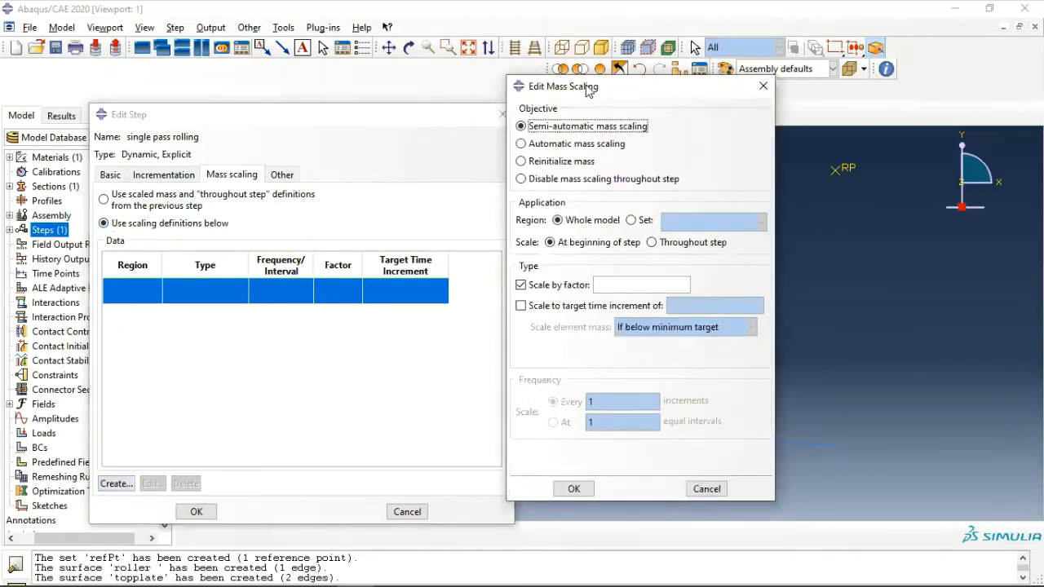
drag(588, 90, 515, 91)
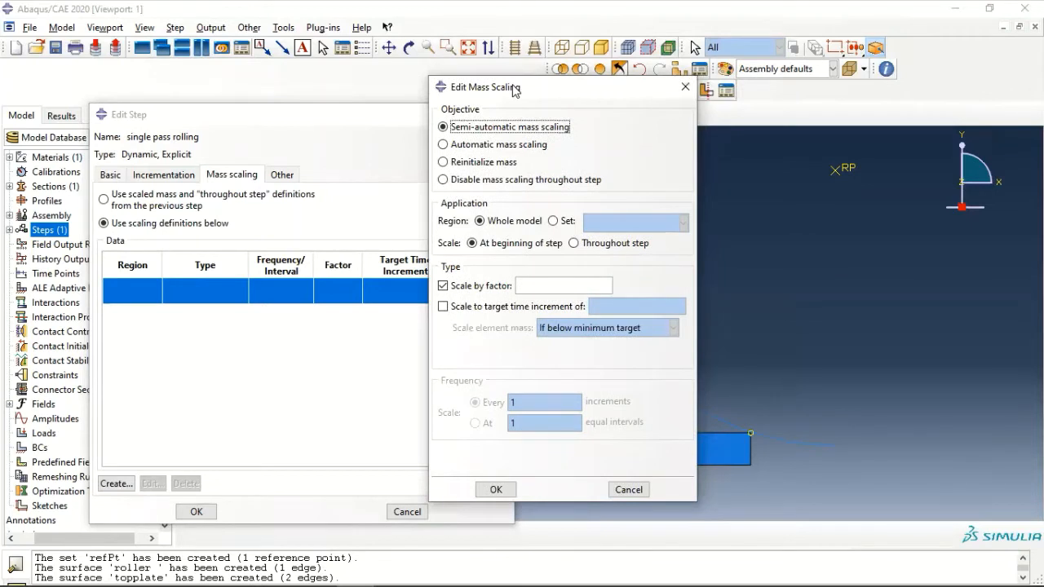
click(547, 290)
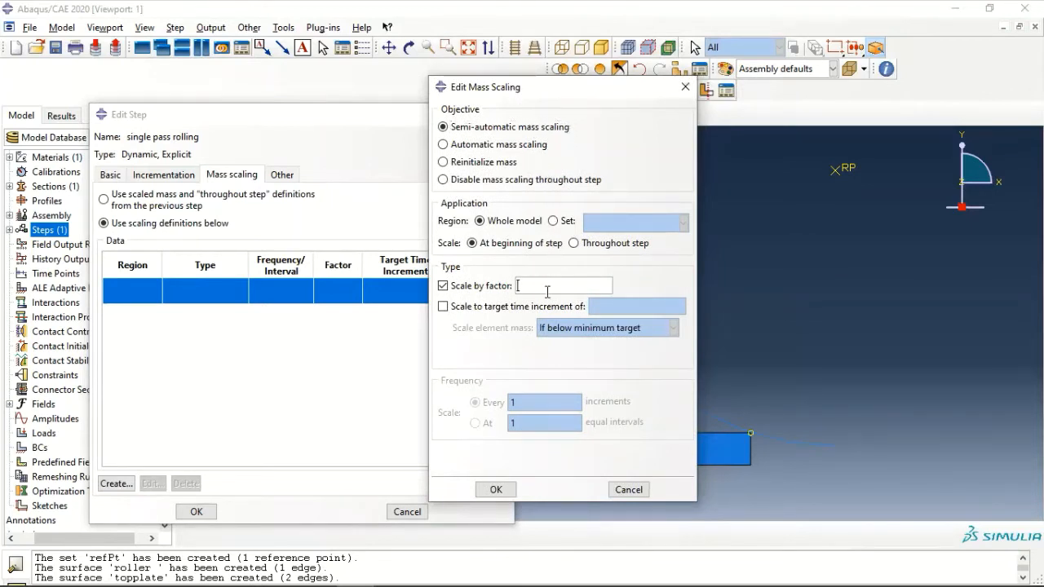
text(1600)
click(561, 221)
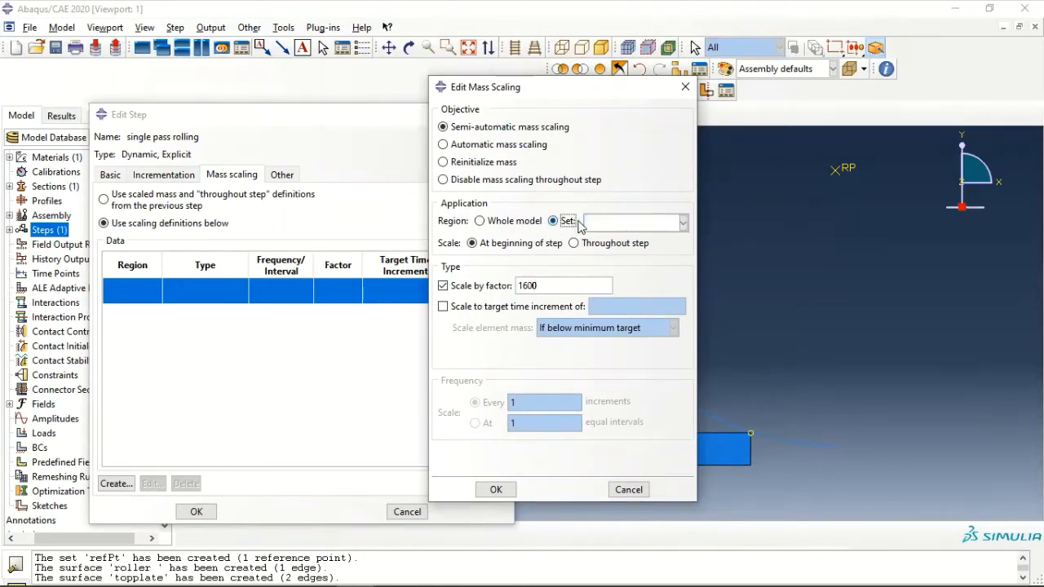
click(619, 223)
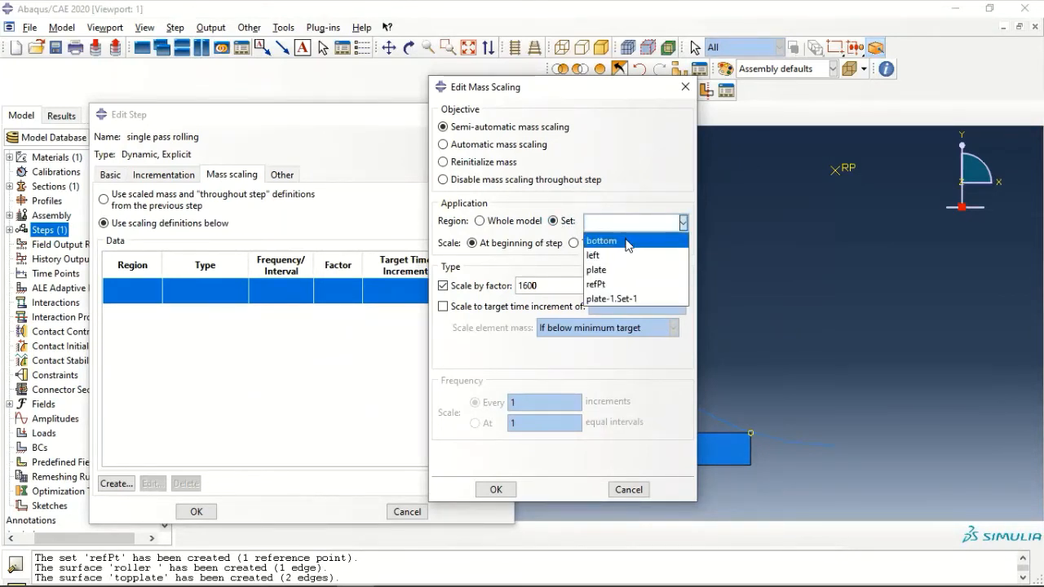
click(618, 268)
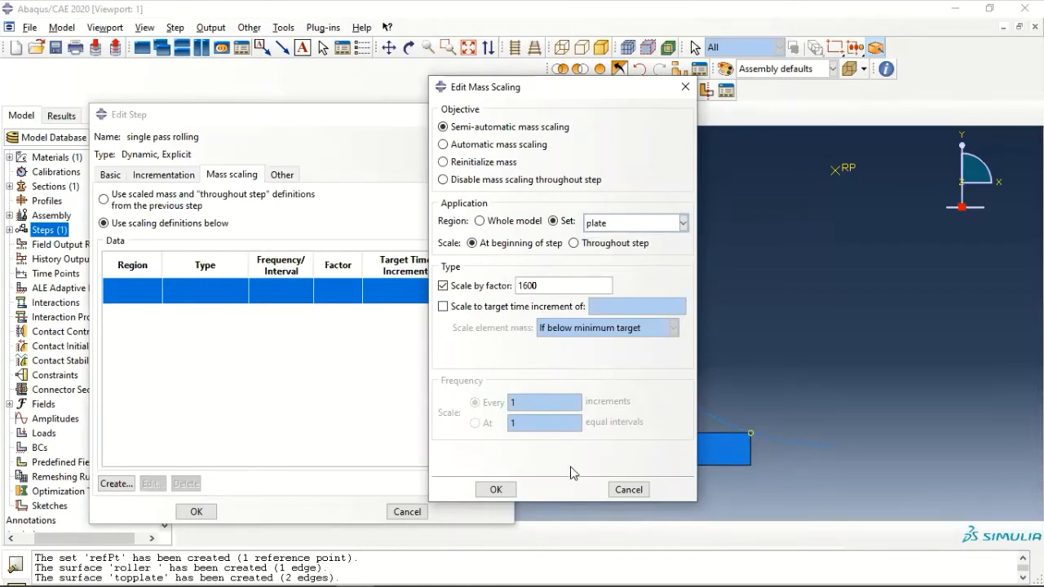
click(495, 489)
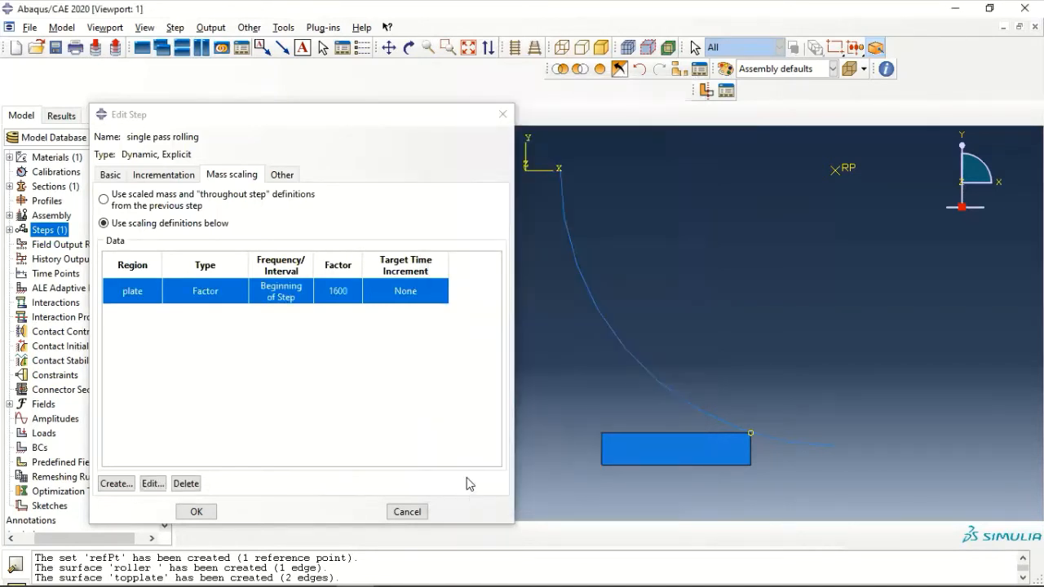
click(197, 512)
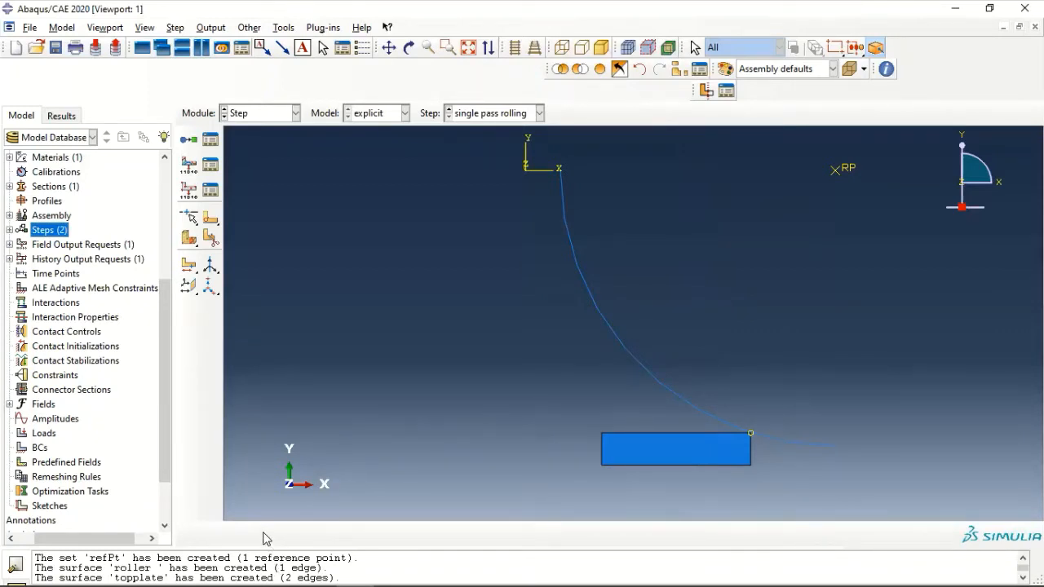
Edit history output request H-Output-1 to use set refPt as its domain, with 100 evenly spaced time intervals.
scroll(35, 355, down, 2)
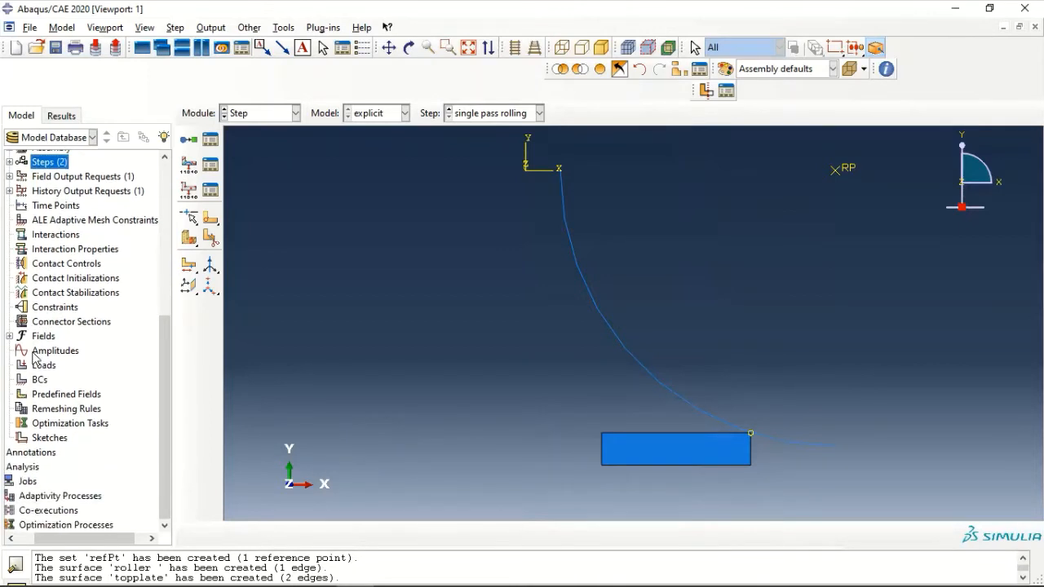
scroll(20, 406, up, 2)
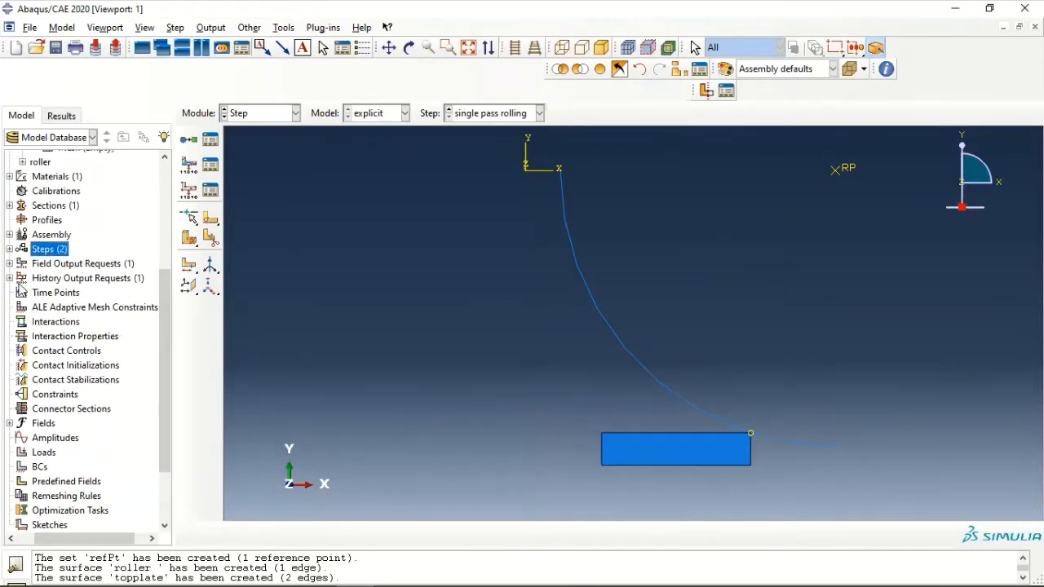
click(9, 278)
right_click(38, 292)
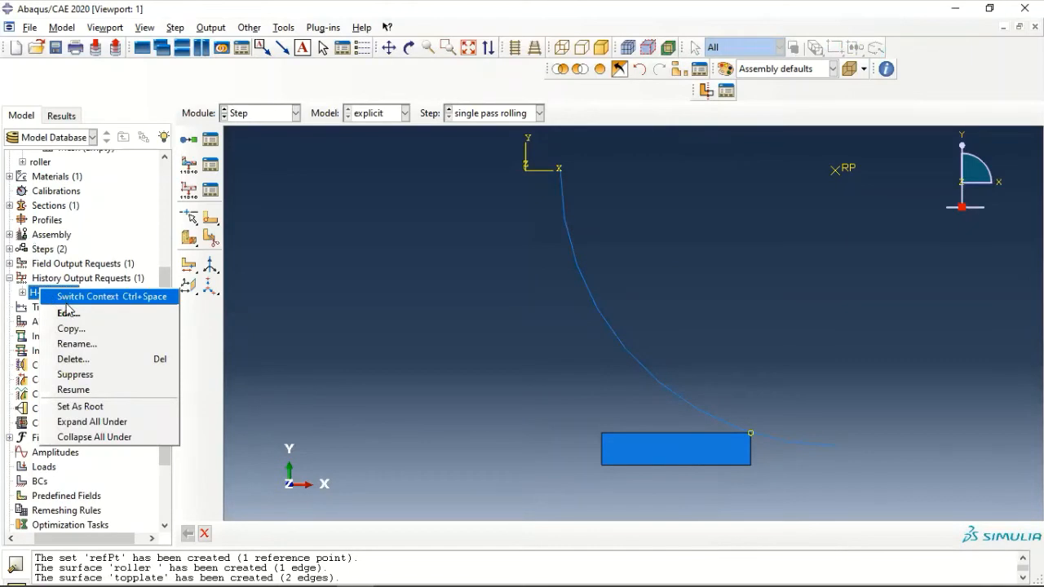
click(69, 312)
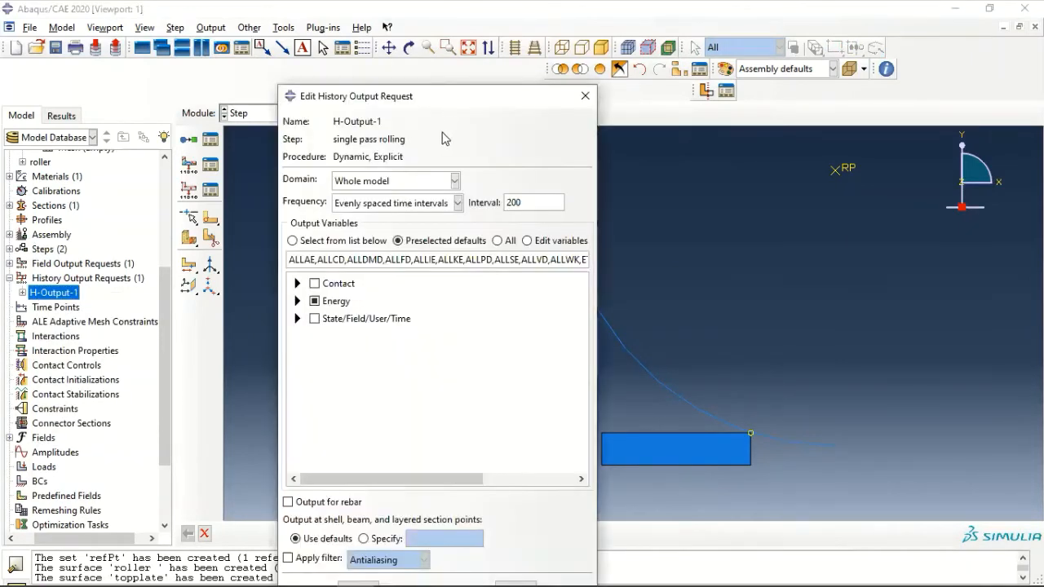
click(399, 186)
click(399, 211)
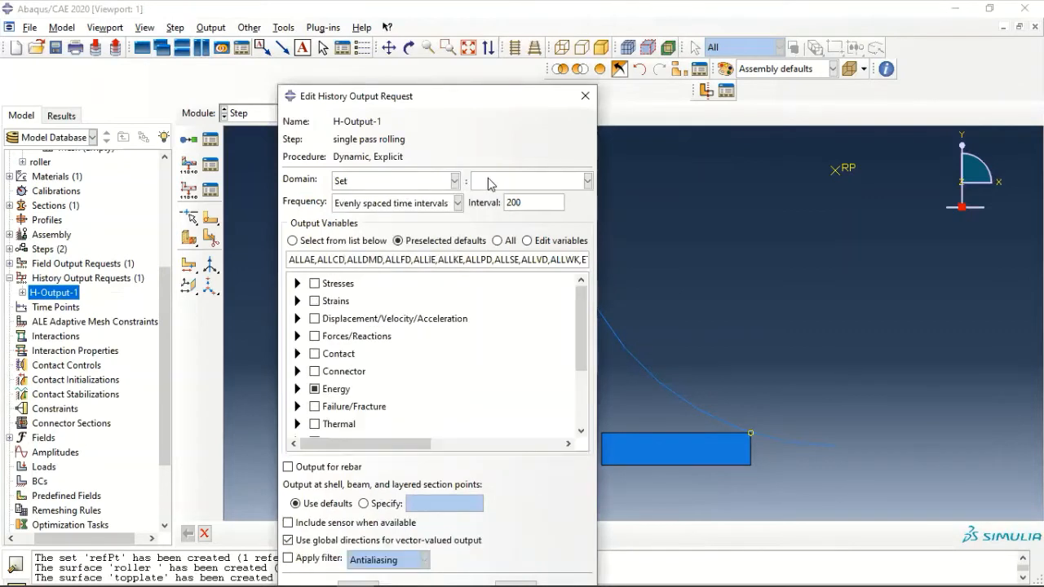
click(487, 183)
click(485, 244)
drag(535, 204, 405, 198)
text(100)
Add the reaction moment RM3 to the history output variables and save the request.
click(297, 337)
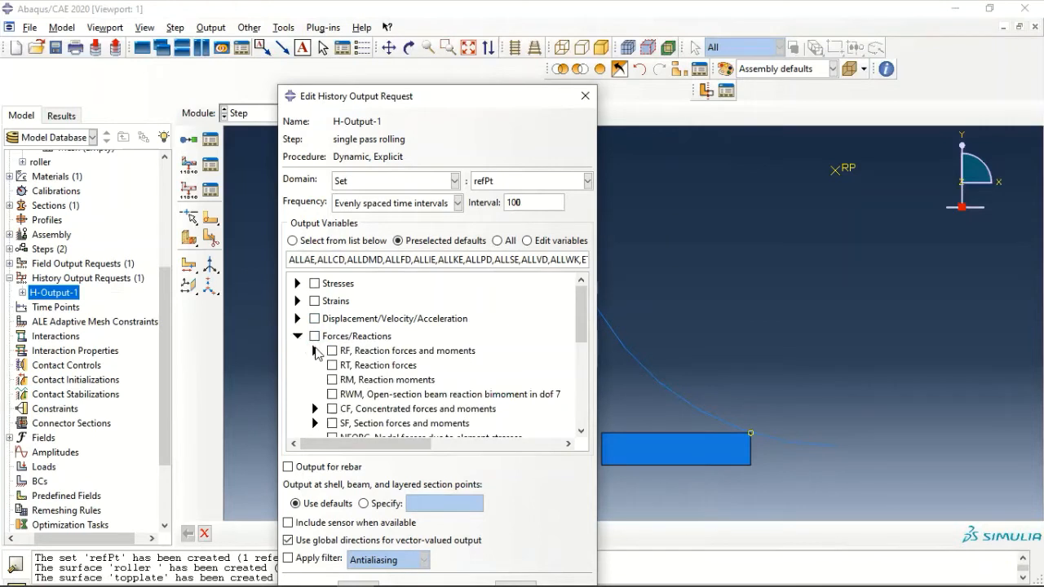
click(315, 351)
scroll(351, 383, down, 1)
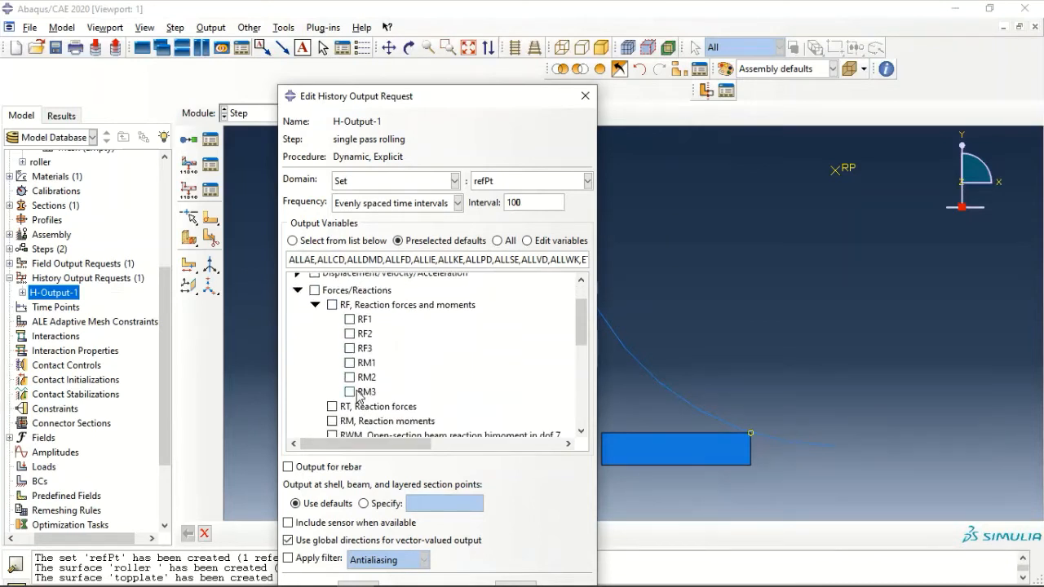
click(357, 392)
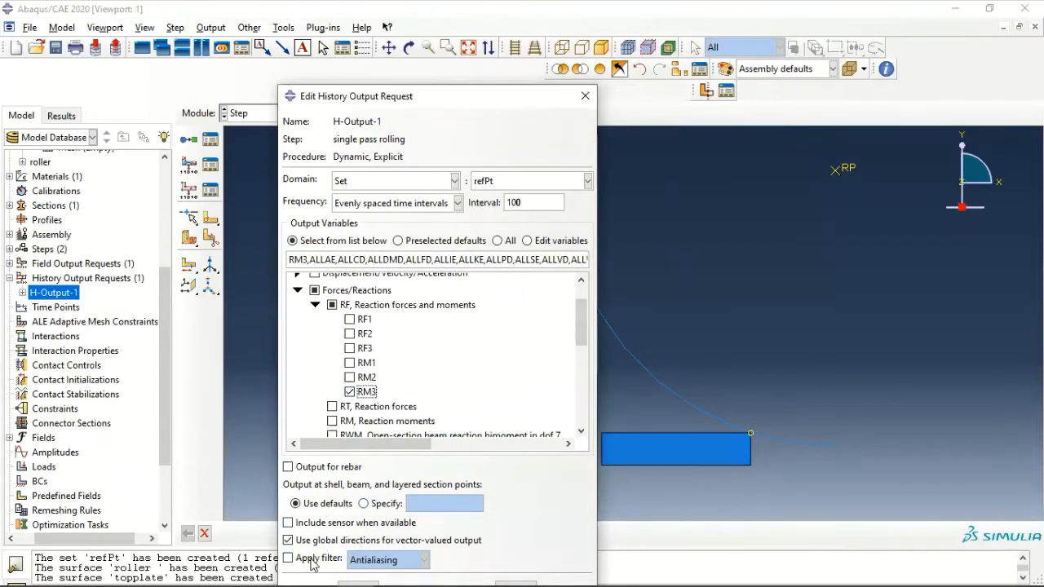
drag(425, 105, 417, 41)
click(341, 529)
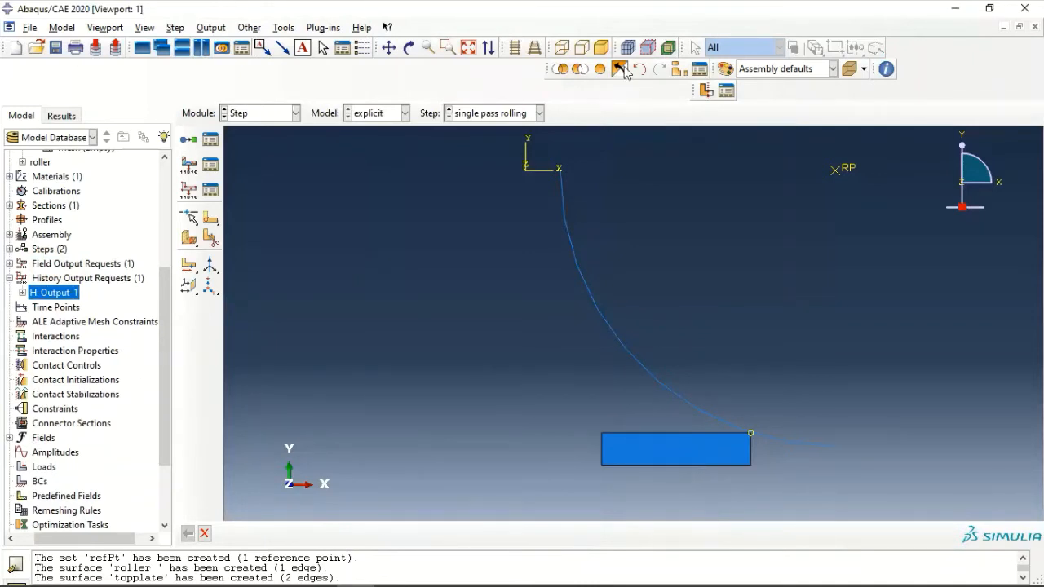
Enable an ALE adaptive mesh domain for the single pass rolling step on set plate, with 3 remeshing sweeps per increment.
click(249, 29)
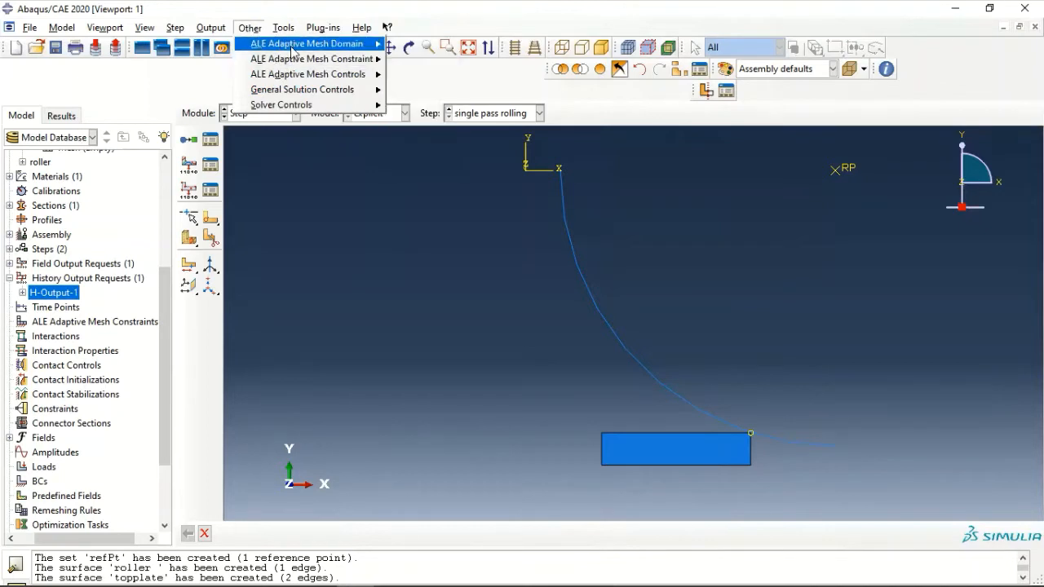
mouse_move(295, 49)
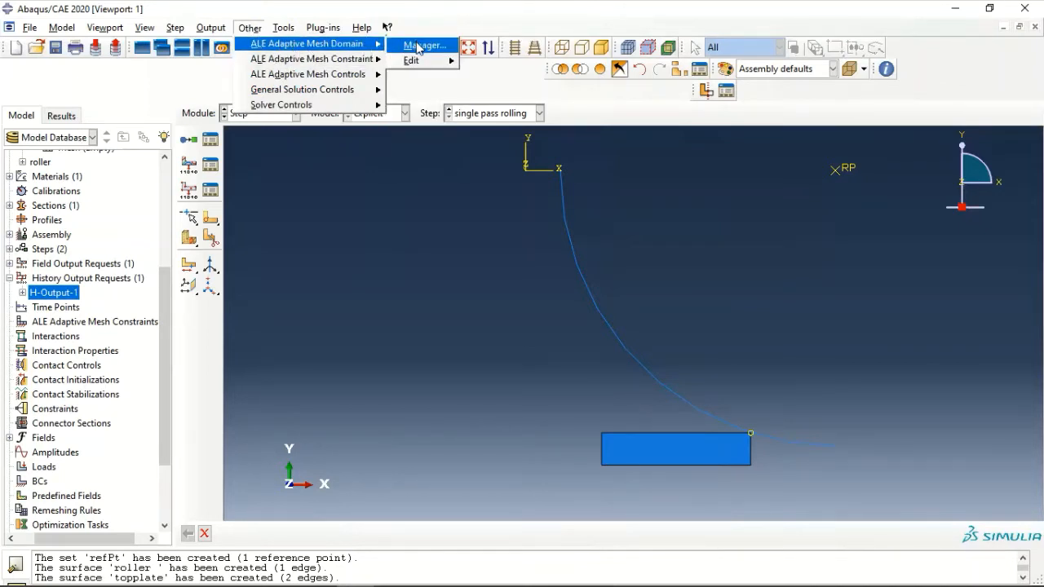
mouse_move(410, 61)
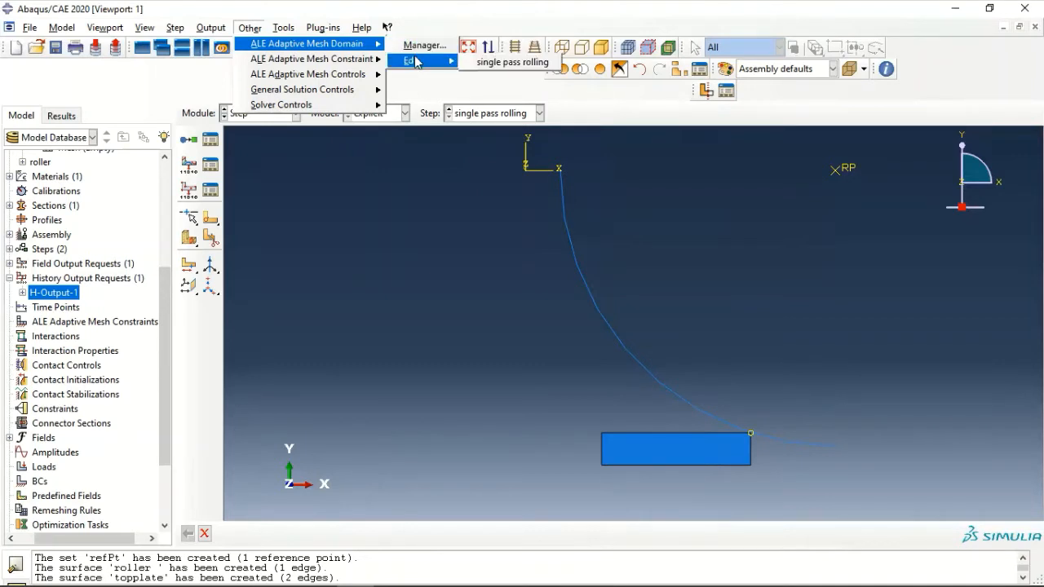
click(478, 62)
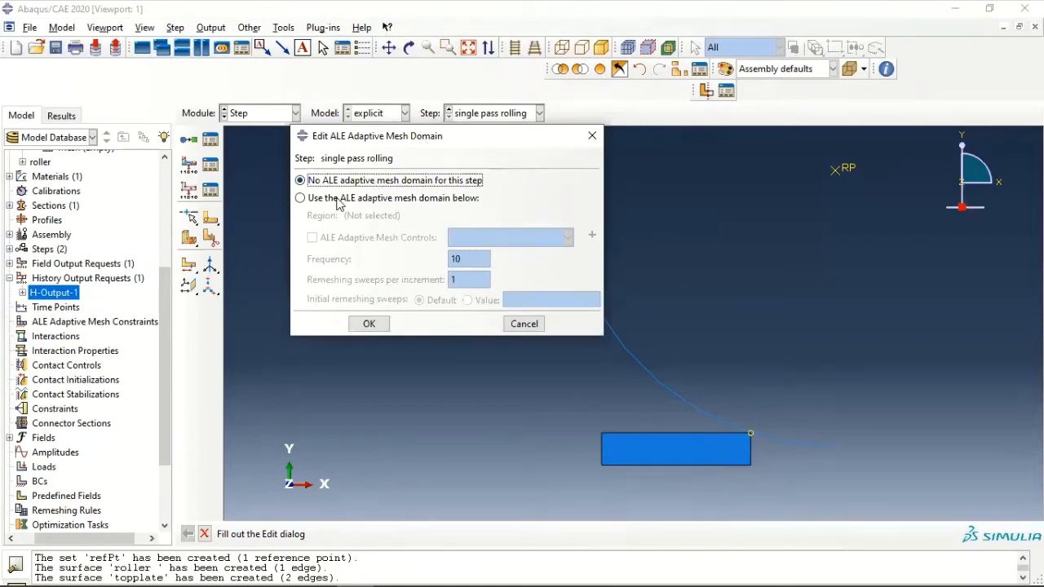
click(339, 201)
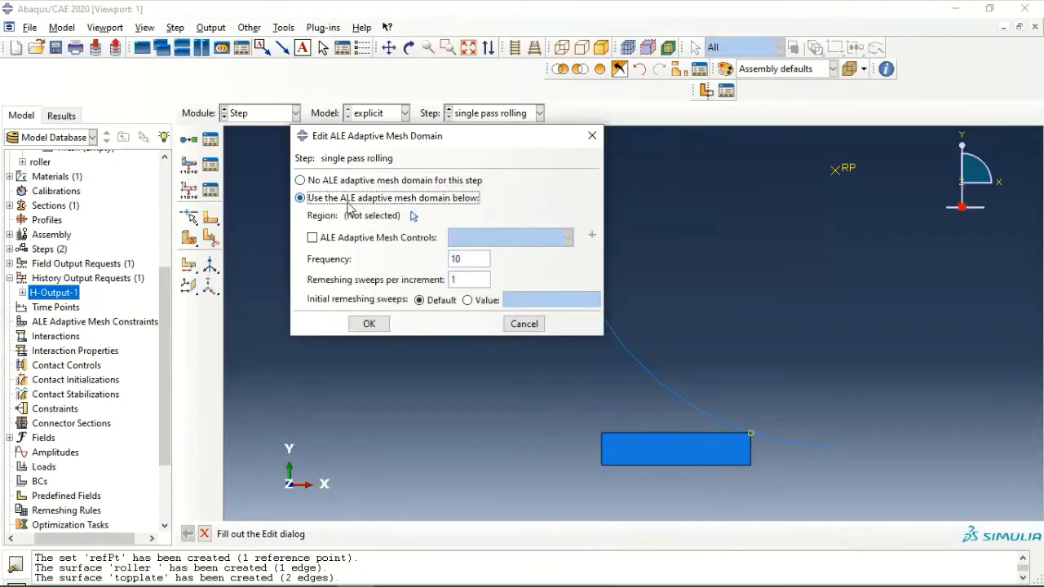
double_click(476, 275)
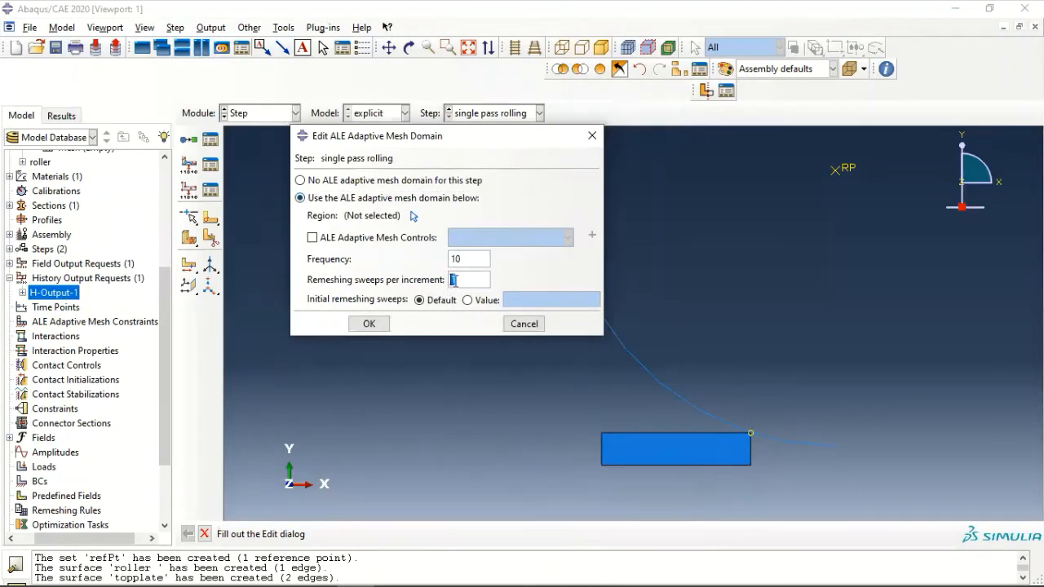
text(3)
click(414, 215)
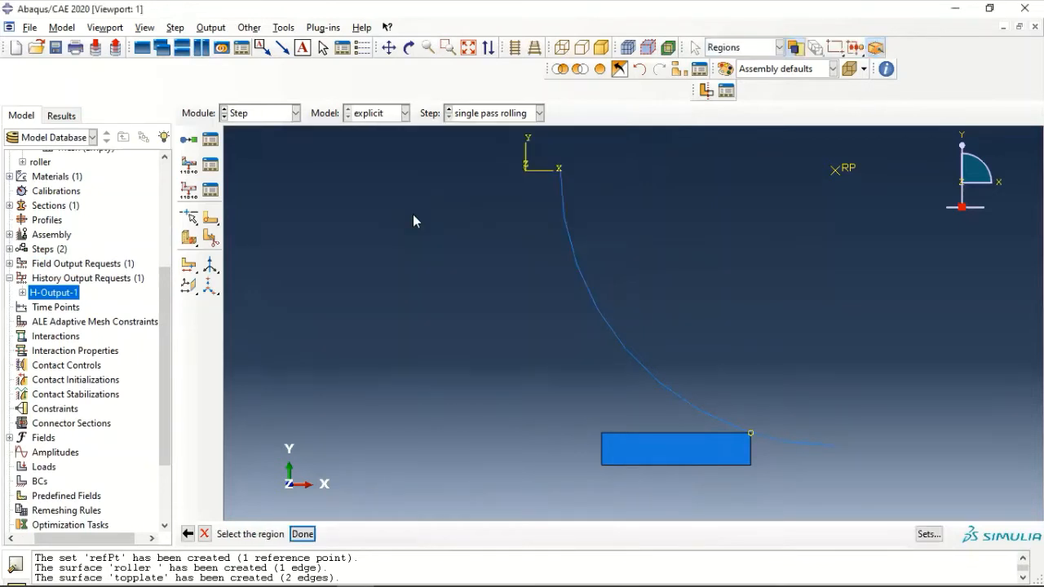
click(929, 535)
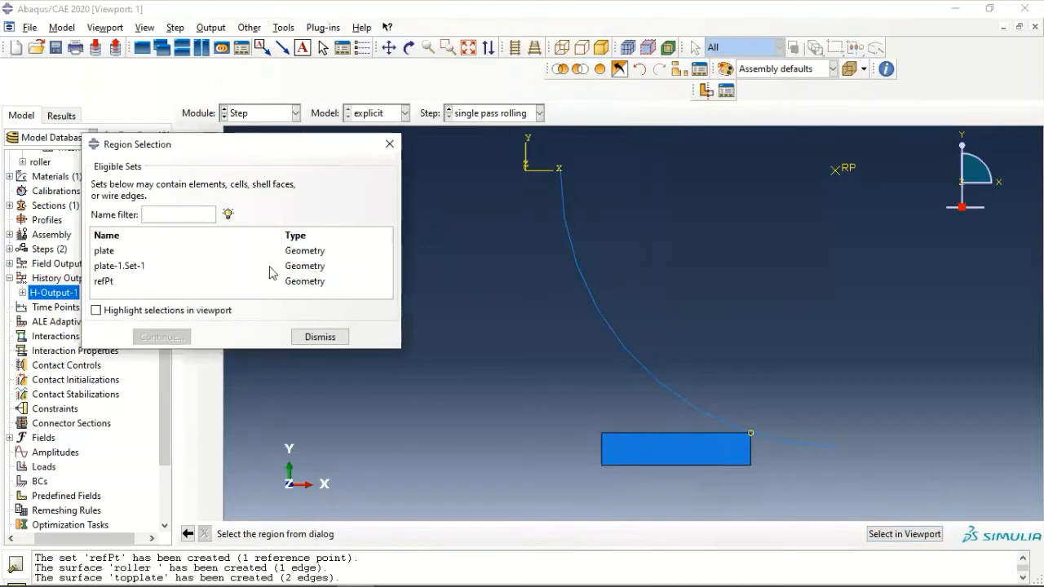
click(114, 254)
click(167, 337)
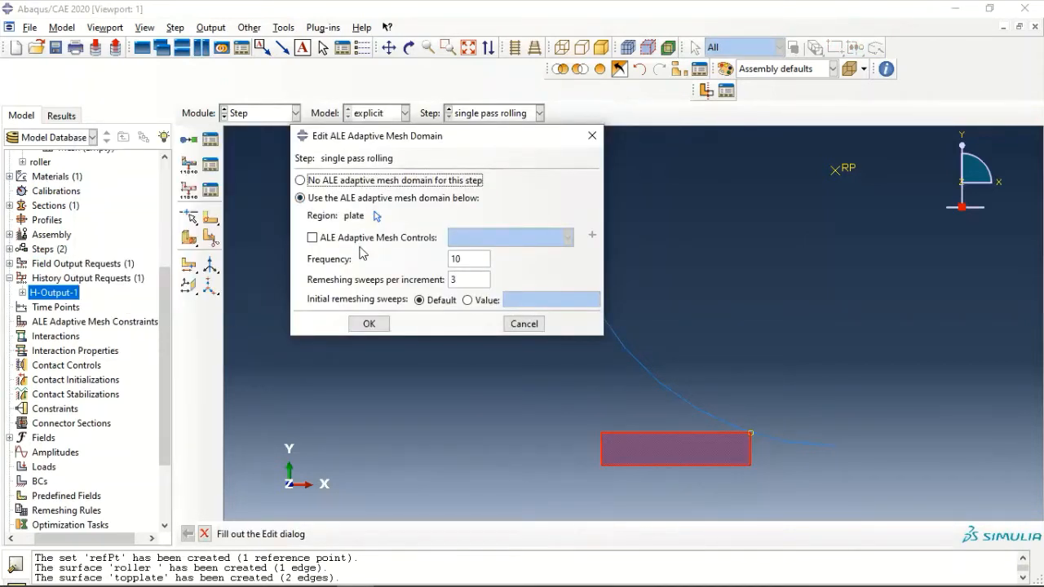
Create ALE adaptive mesh controls with the default settings, assign them to the mesh domain and save the domain.
click(356, 239)
click(467, 243)
click(466, 242)
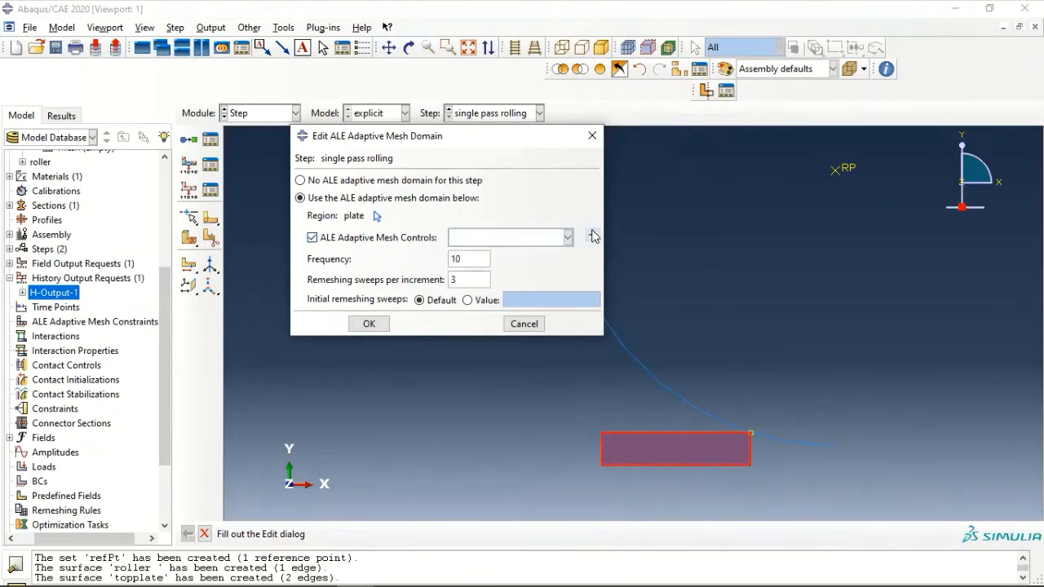
click(593, 237)
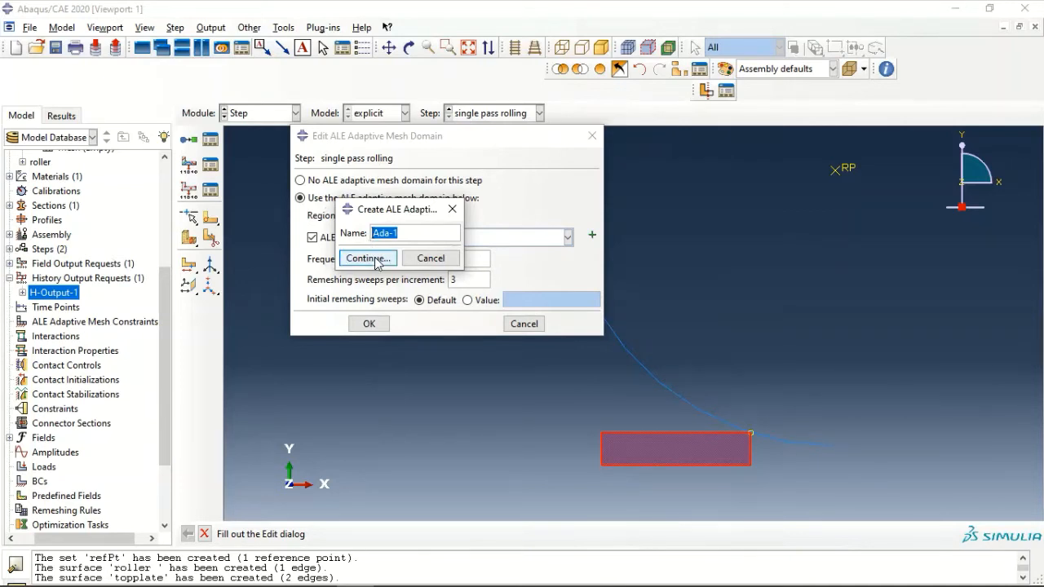
click(376, 259)
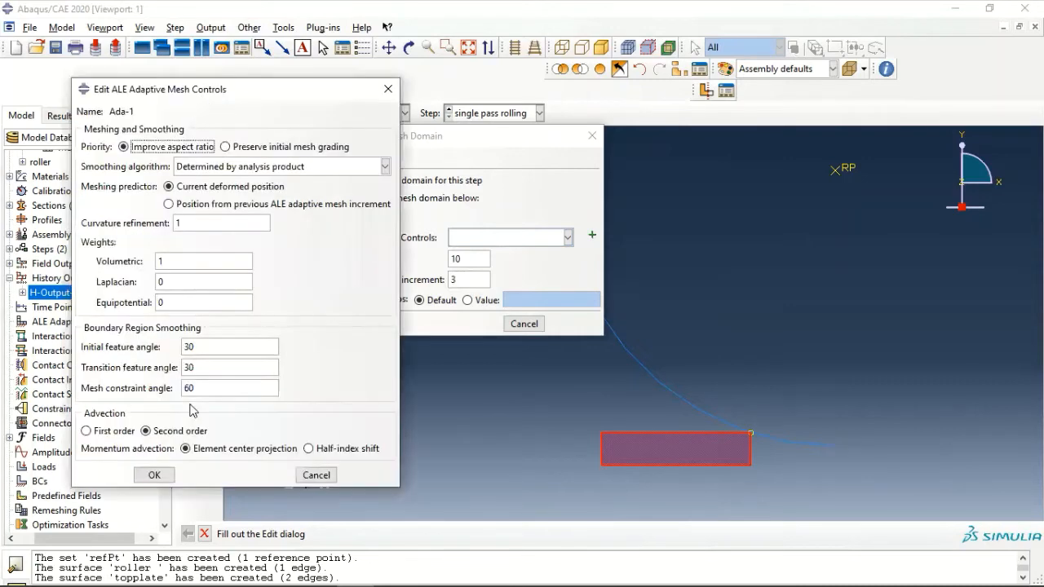
click(153, 475)
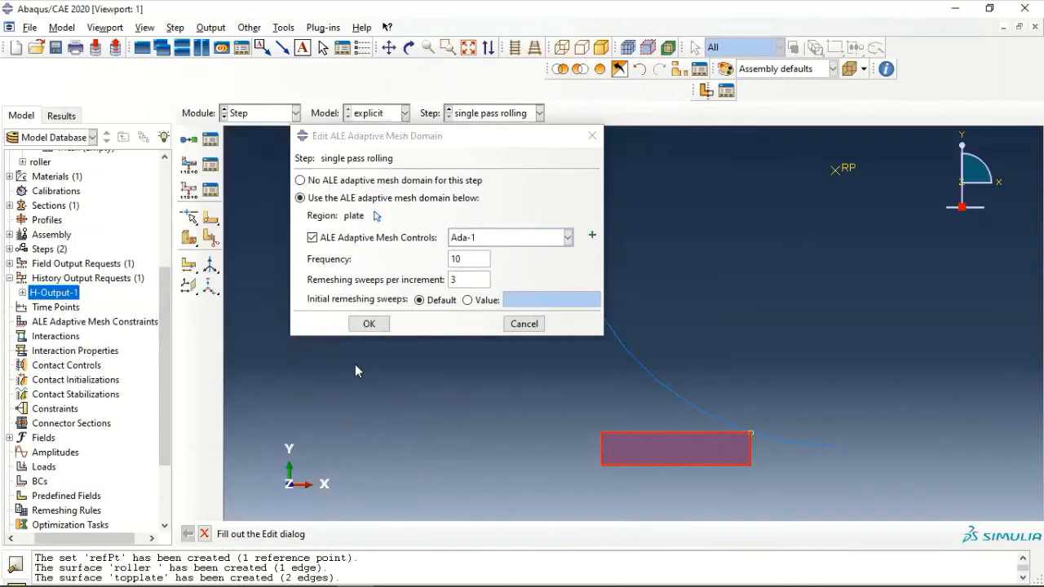
click(370, 325)
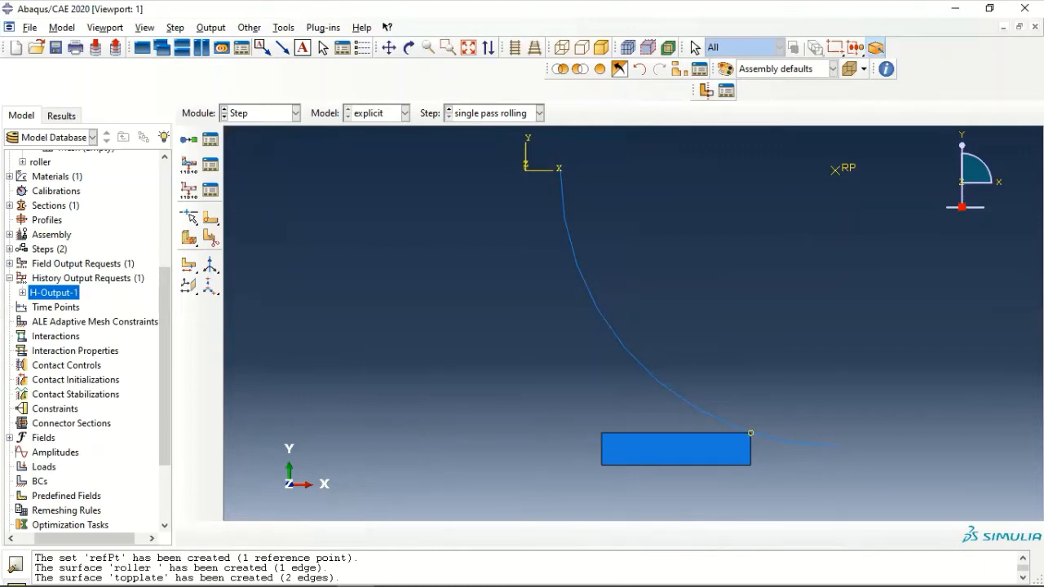
Create a contact interaction property named friction with penalty tangential behavior and a friction coefficient of 0.4.
click(75, 350)
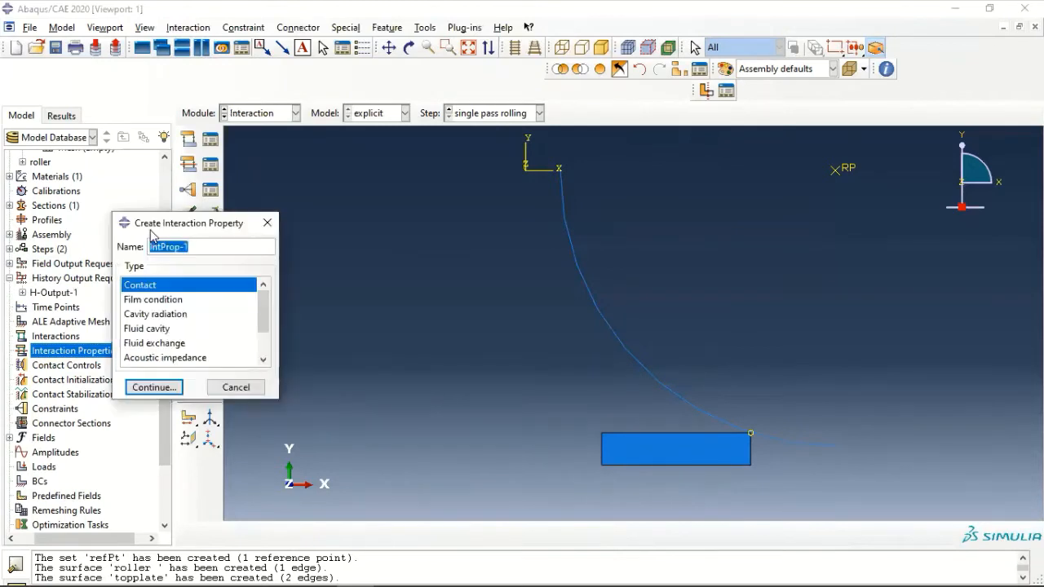
text(friction)
key(Return)
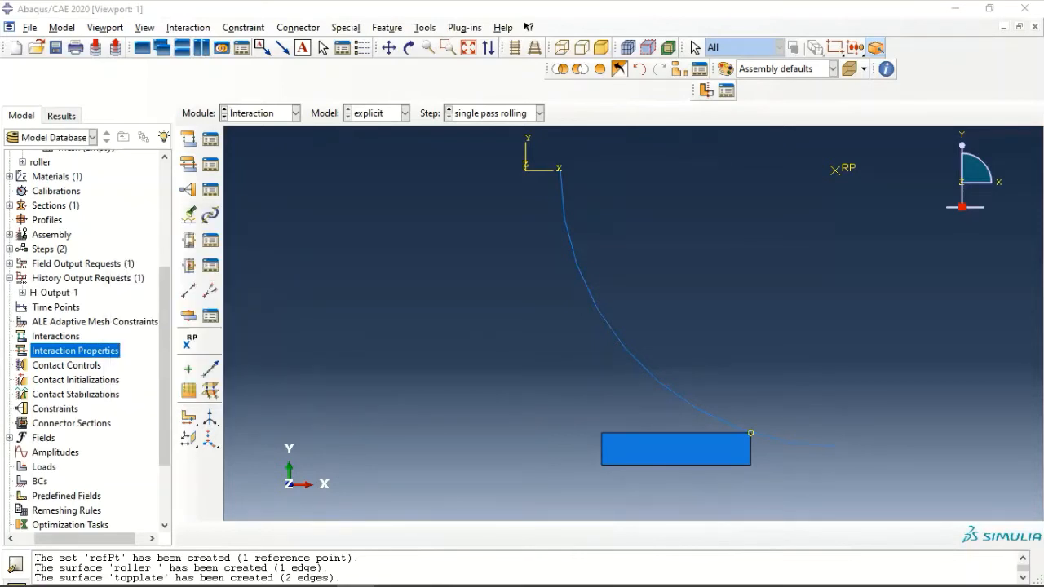
click(209, 174)
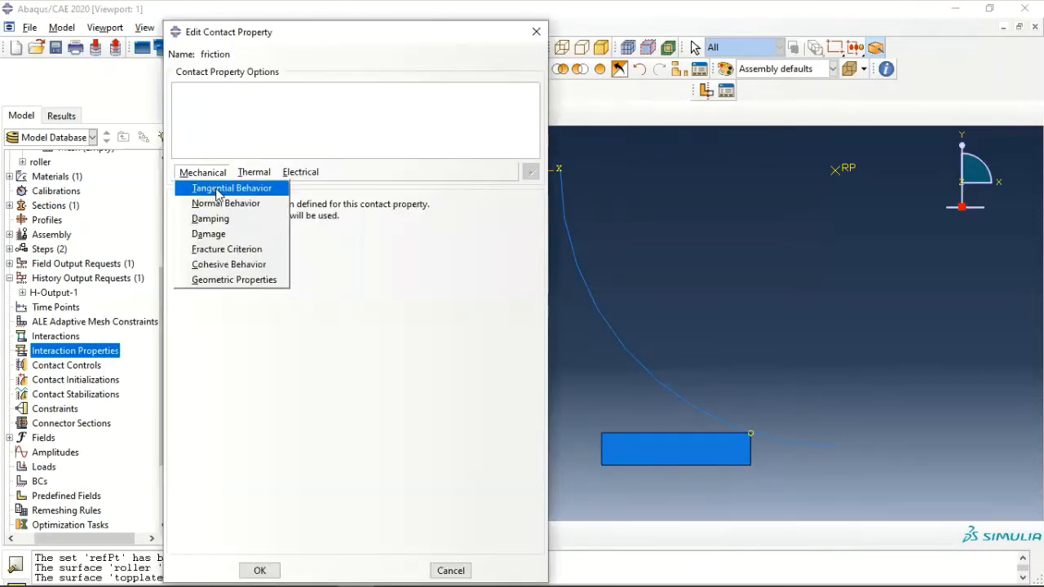
click(217, 187)
click(320, 220)
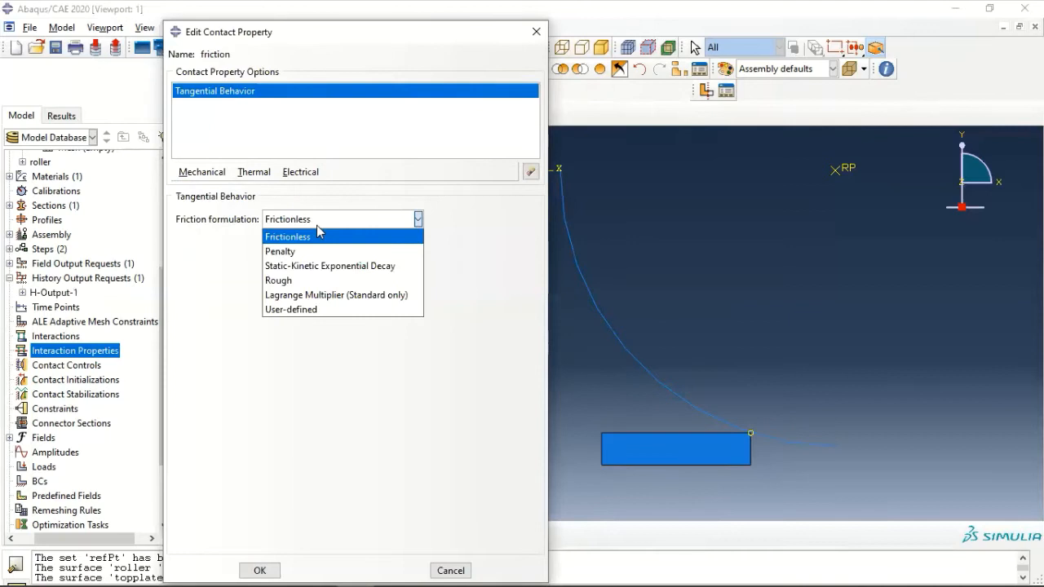
click(280, 249)
click(218, 379)
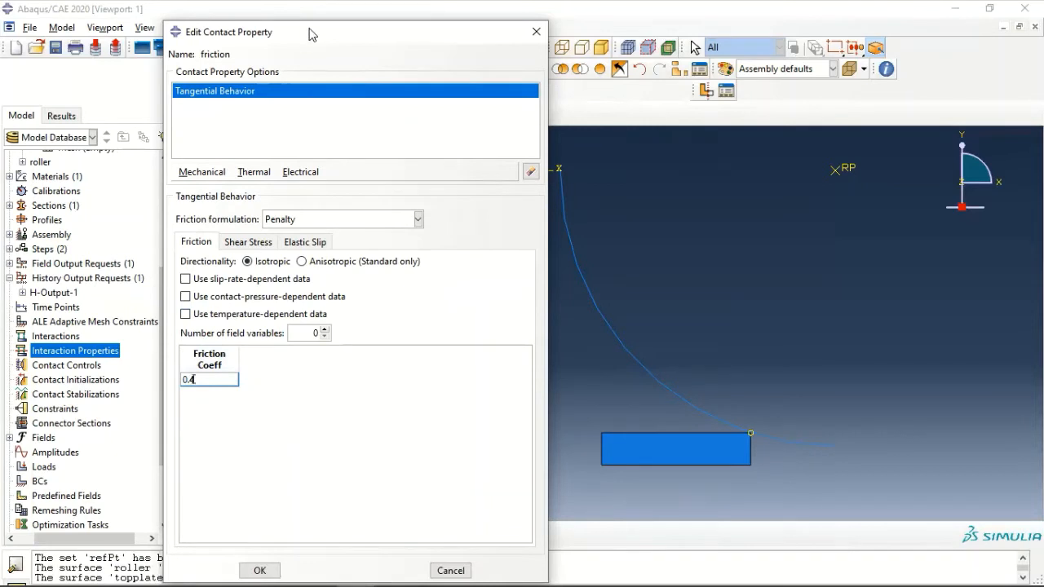
click(260, 570)
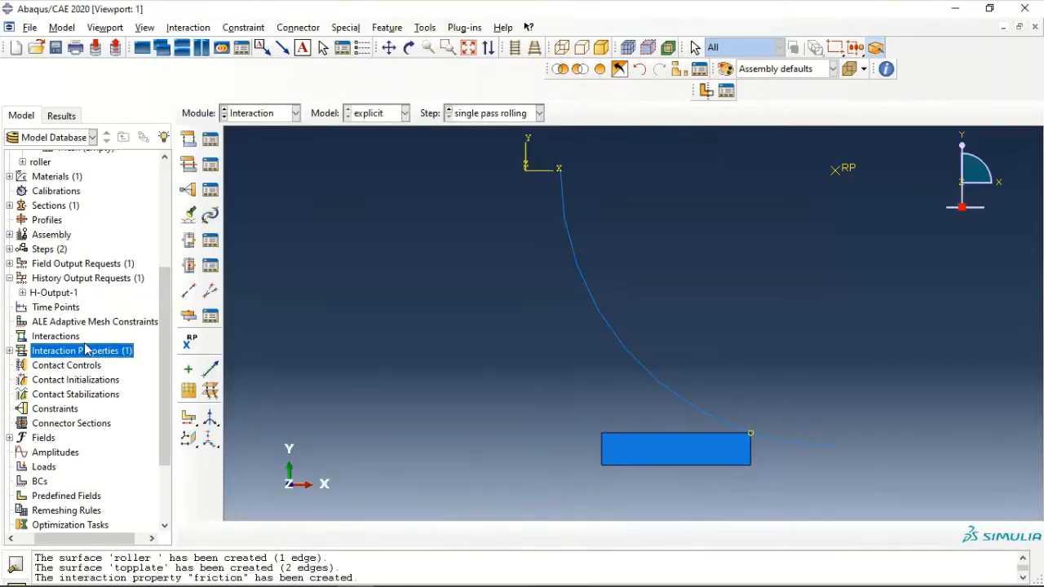
Create an explicit surface-to-surface contact in the single pass rolling step, with roller as first surface, topplate as second, and the friction property.
double_click(54, 338)
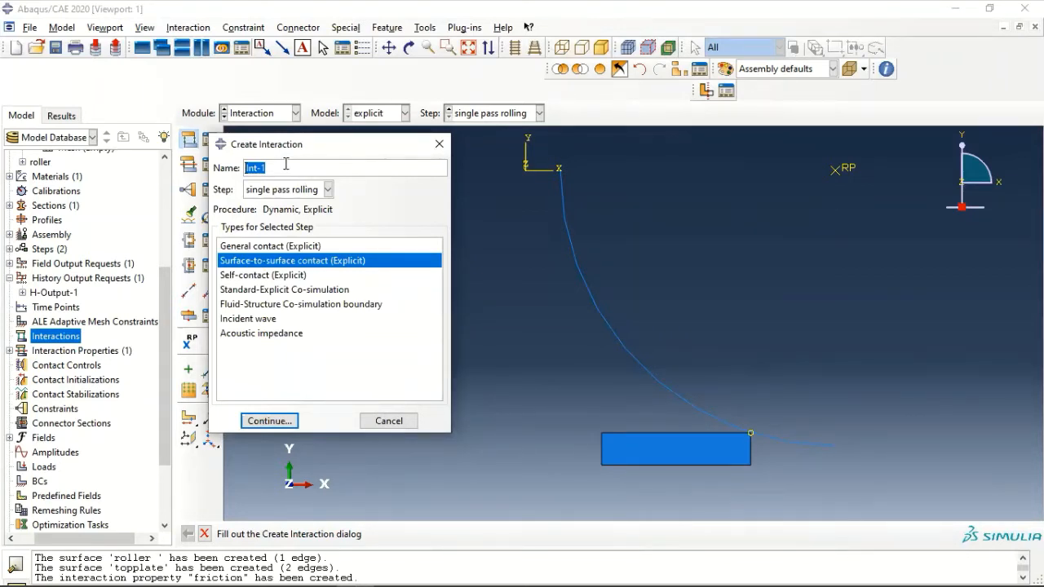
click(261, 262)
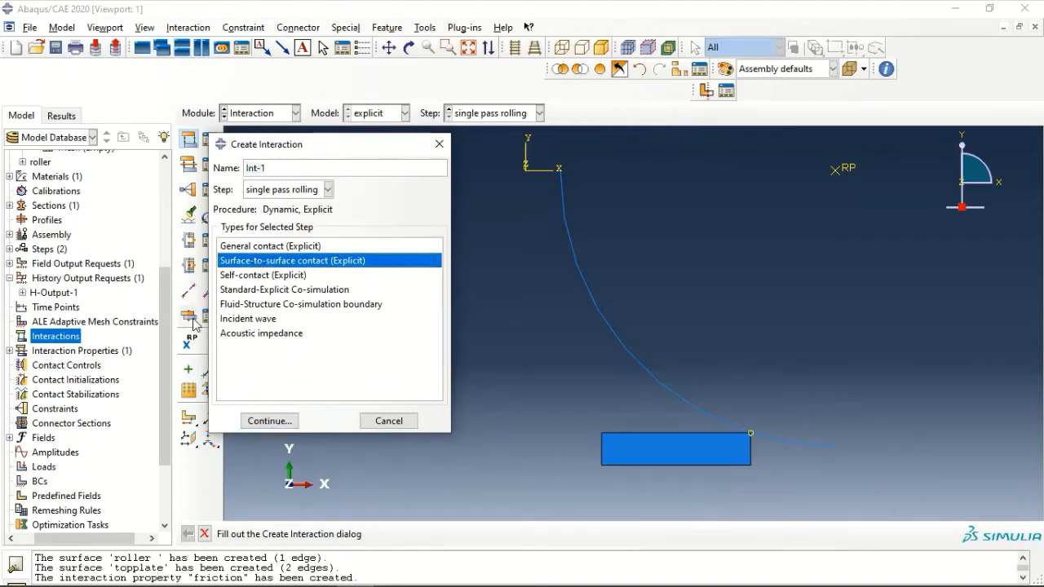
click(270, 421)
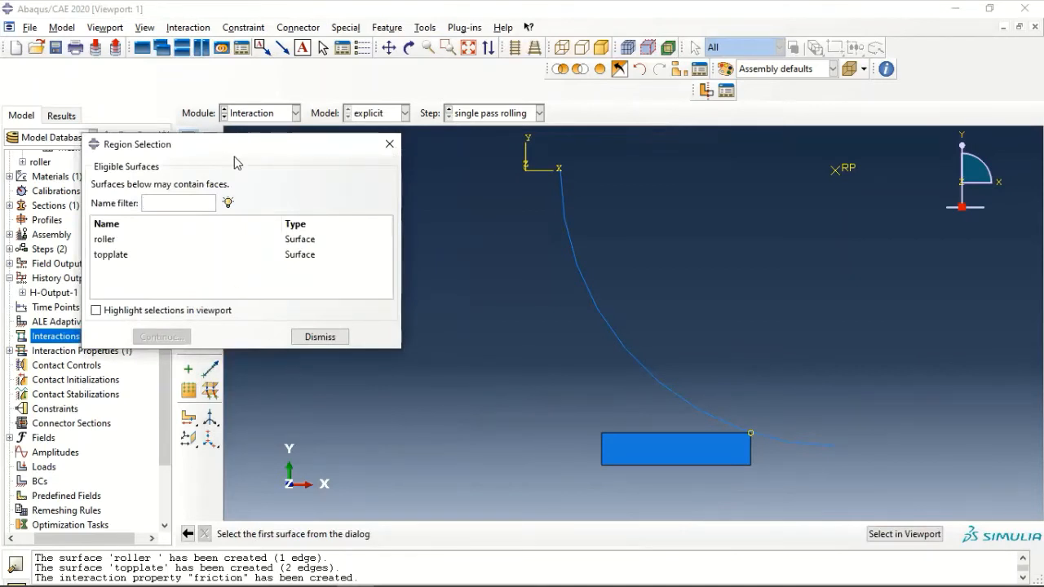
click(128, 239)
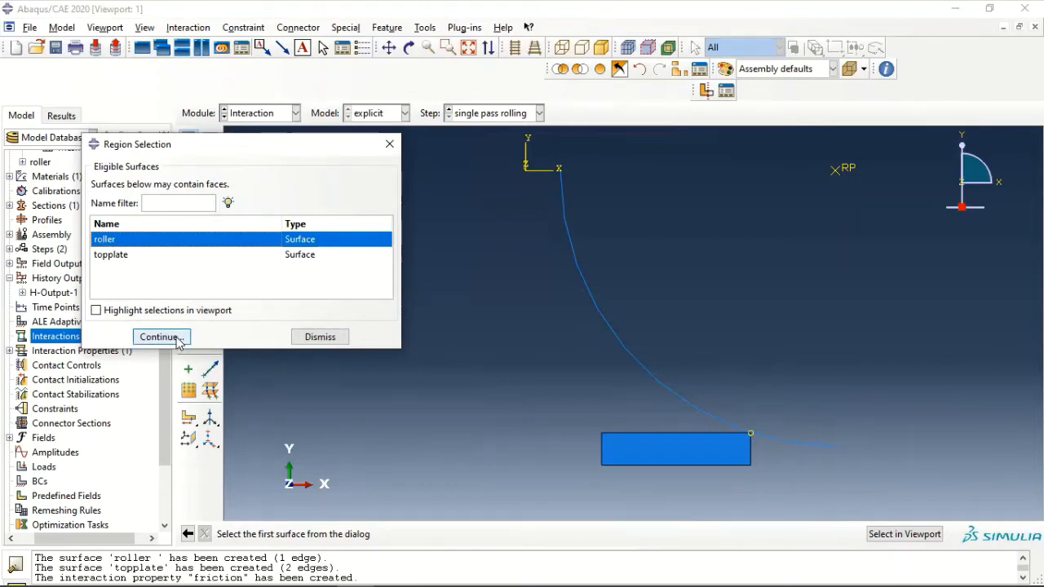
click(160, 337)
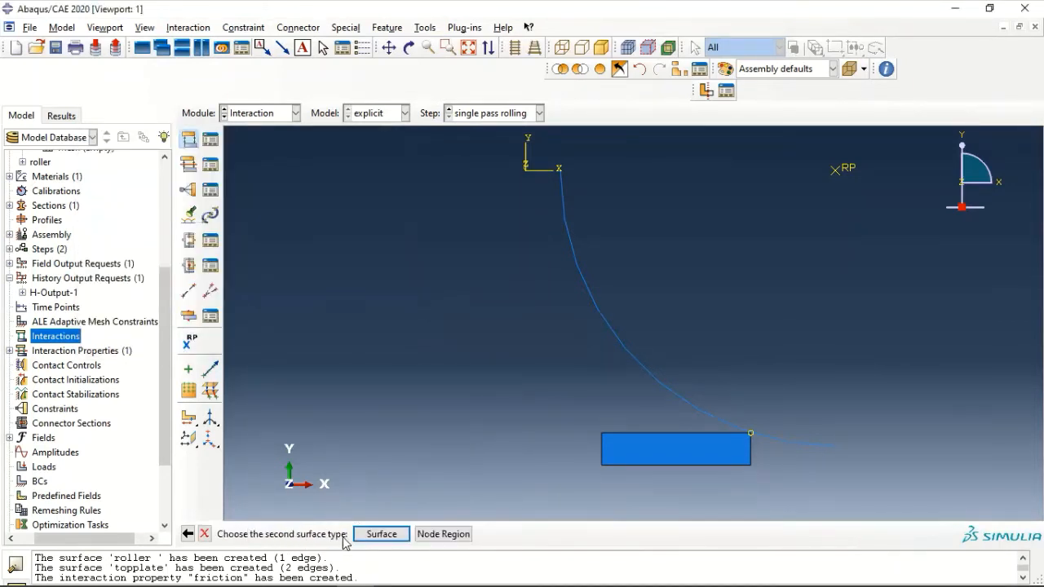
click(370, 539)
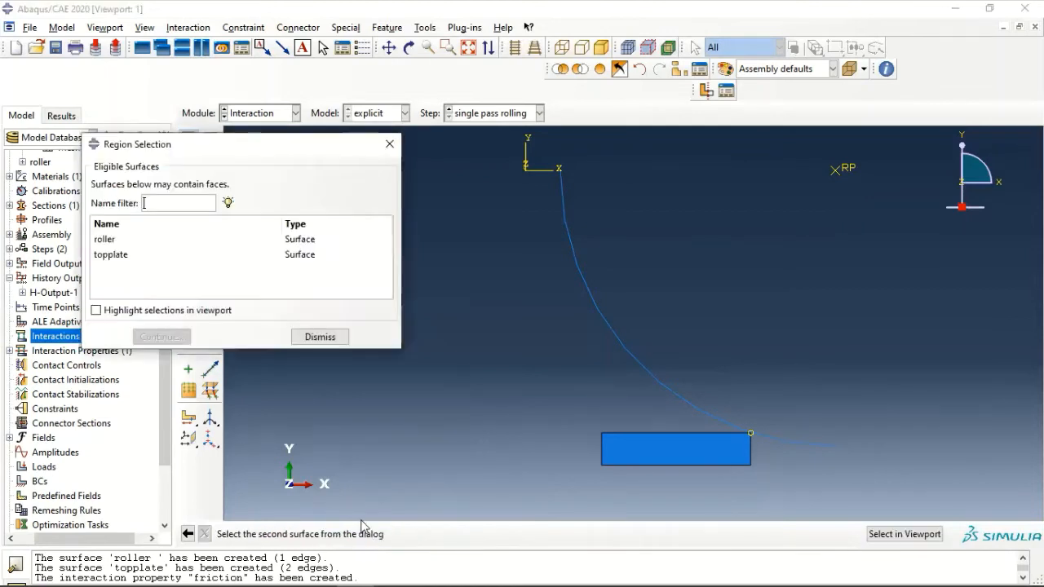
click(111, 256)
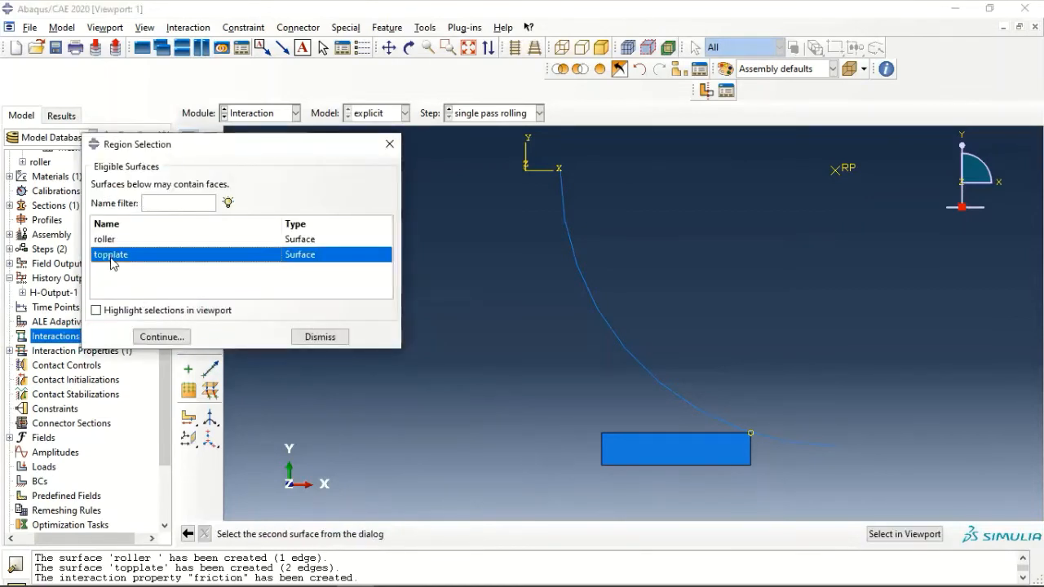
click(144, 339)
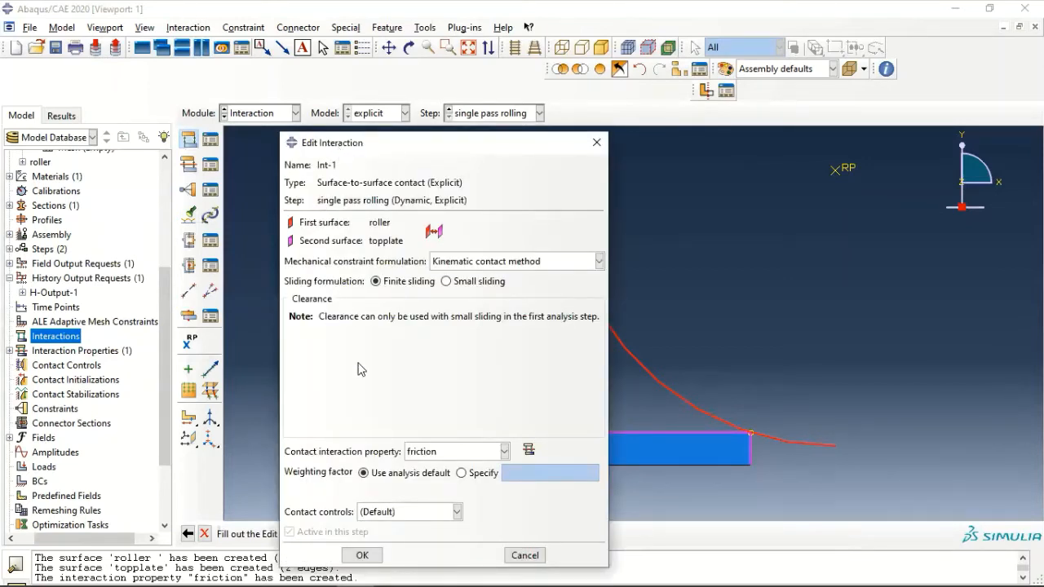
click(362, 555)
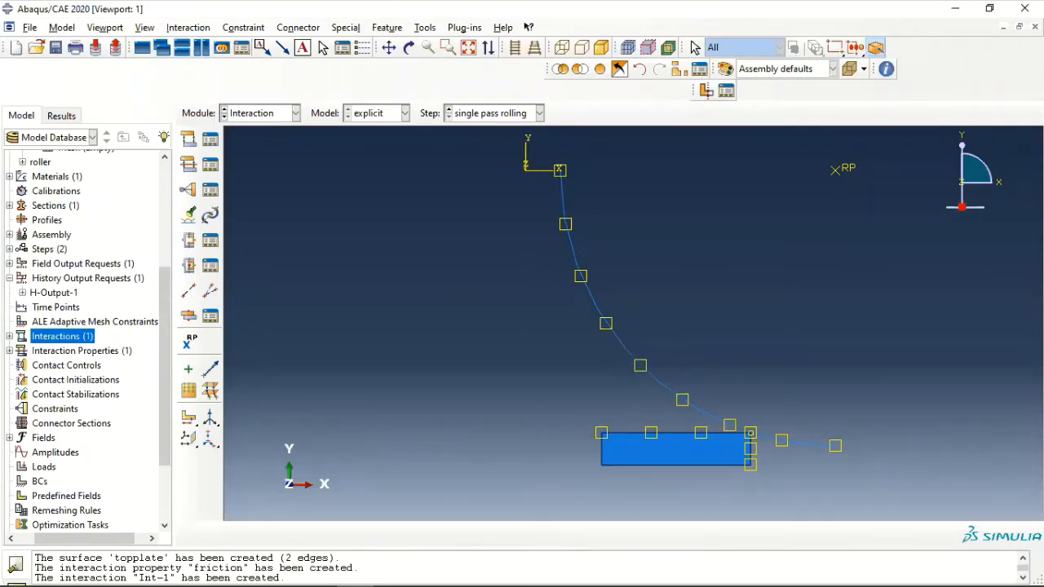
Create a mechanical displacement/rotation boundary condition named bottom in the Initial step.
click(39, 481)
right_click(37, 481)
click(81, 489)
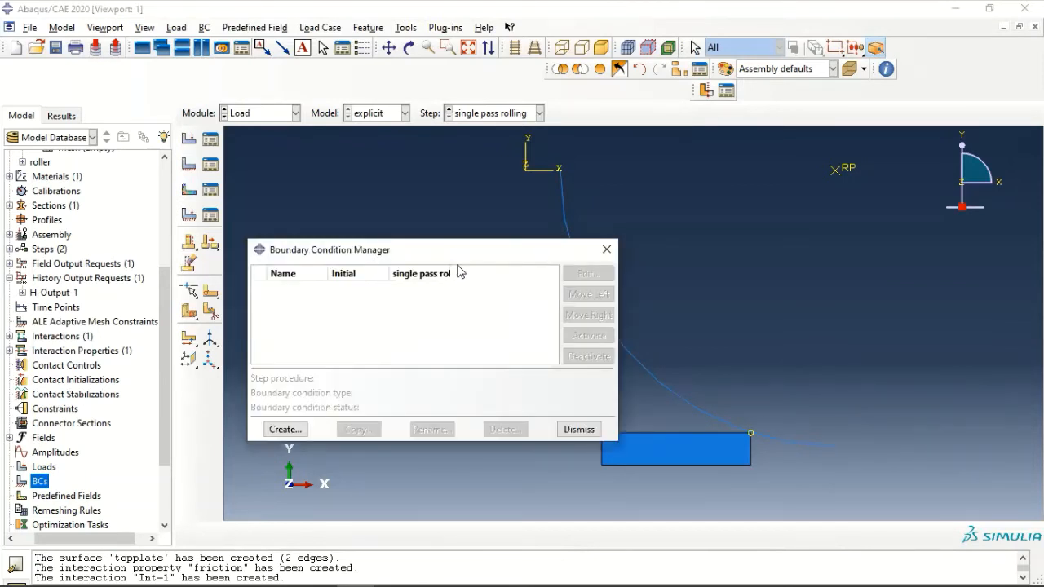
click(286, 429)
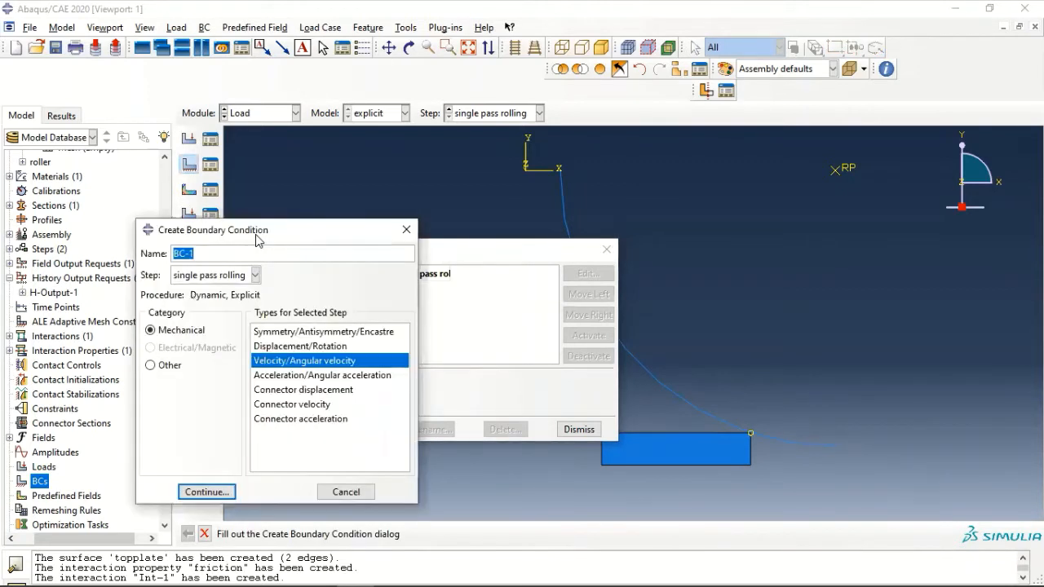
text(bottom)
click(232, 277)
click(221, 292)
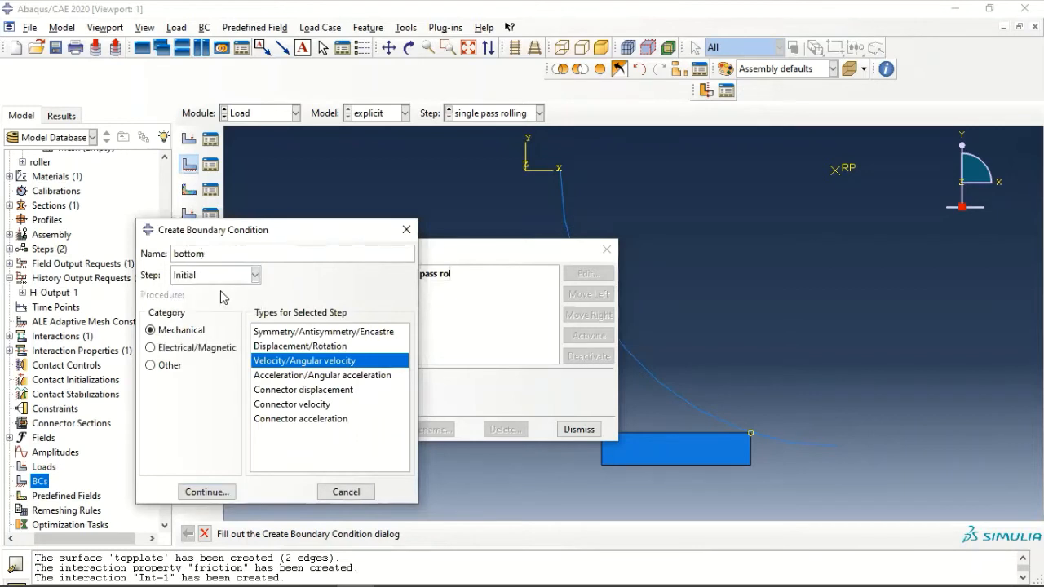
click(279, 345)
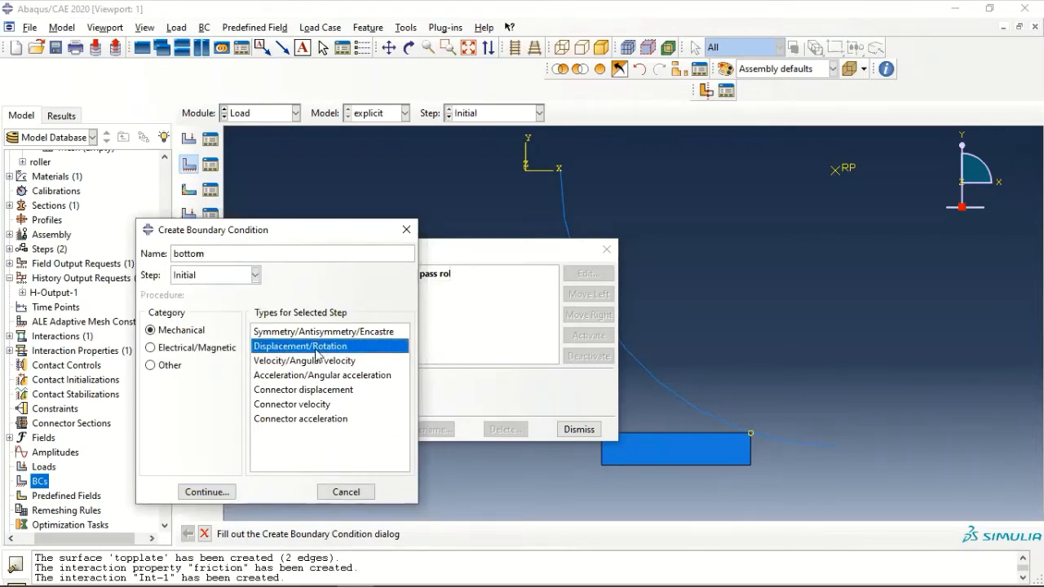
click(205, 492)
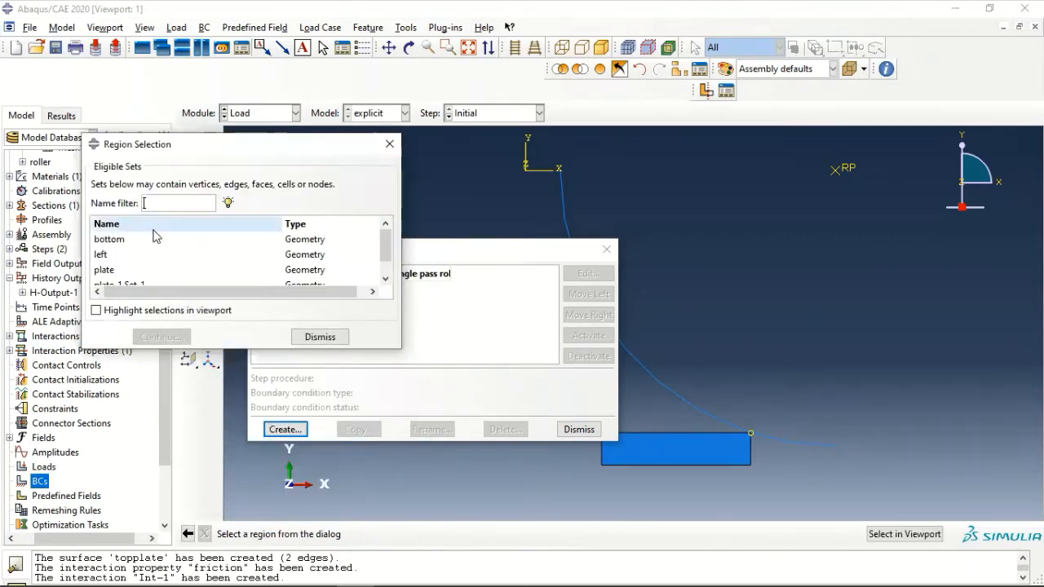
Apply the bottom boundary condition to set bottom and constrain U2.
click(122, 241)
click(161, 337)
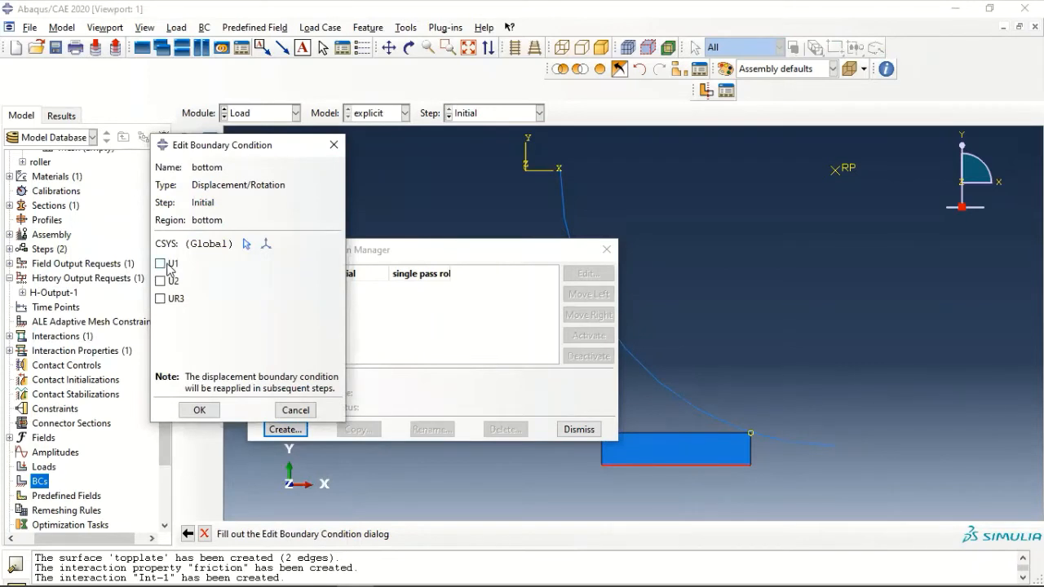
click(168, 281)
click(200, 410)
Create a second displacement/rotation boundary condition named fixroll in the Initial step.
click(285, 429)
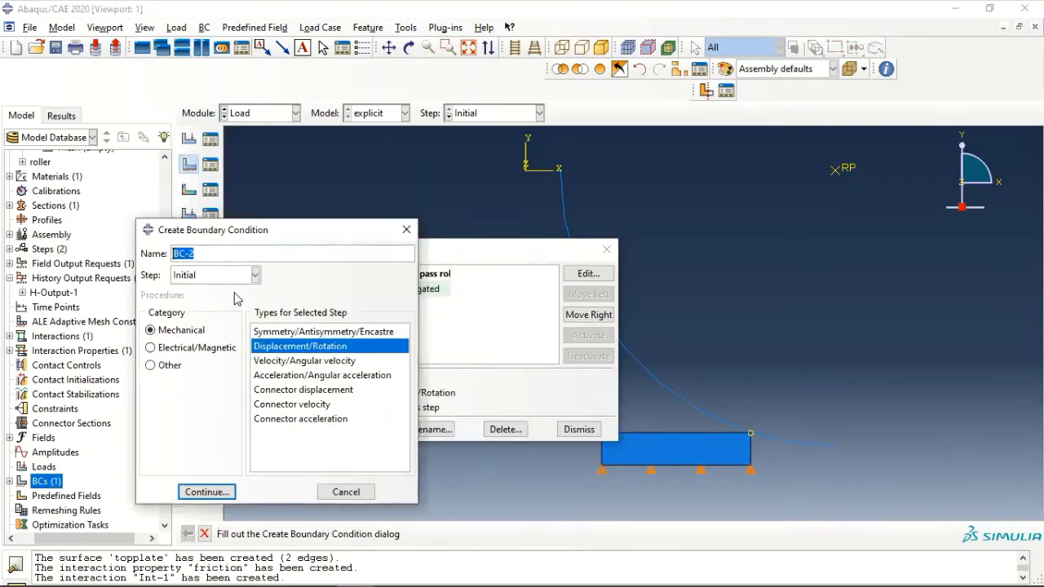
text(fixro)
key(BackSpace)
key(BackSpace)
key(BackSpace)
text(oll)
key(BackSpace)
text(l)
click(204, 492)
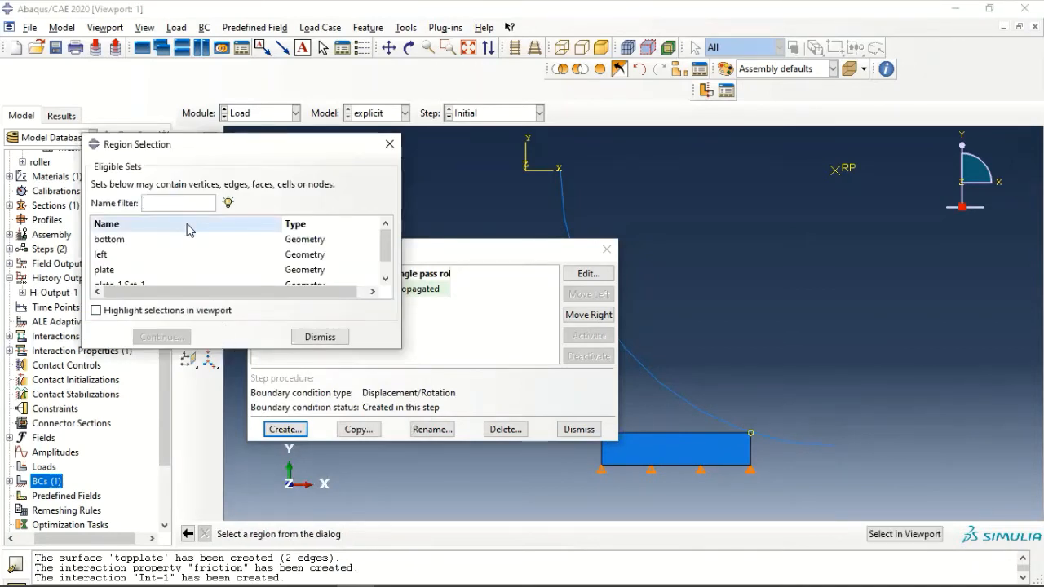
Apply the fixroll boundary condition to set refPt and constrain U1 and U2, leaving UR3 free.
scroll(163, 261, down, 1)
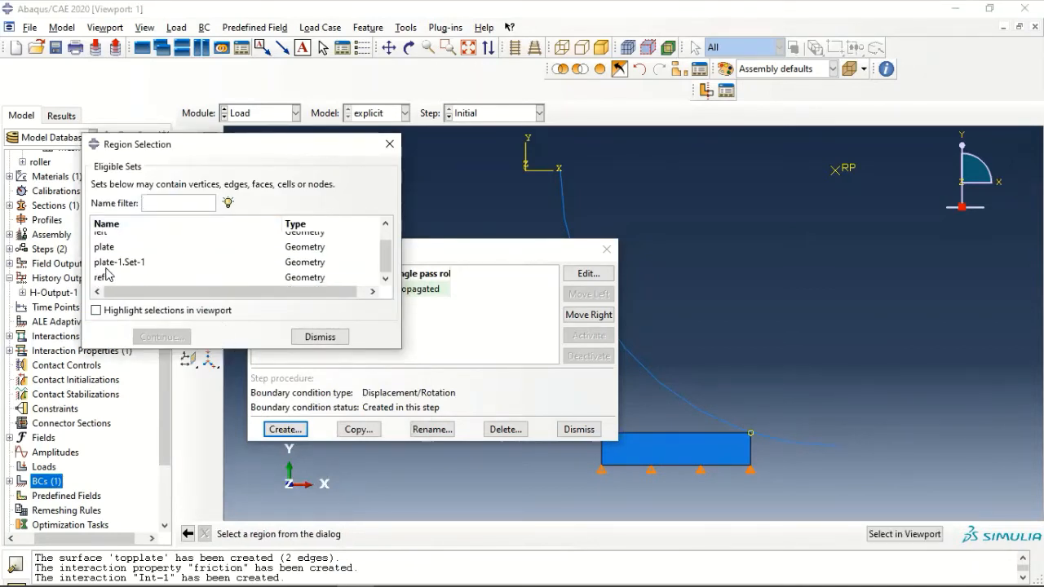
click(110, 266)
click(106, 278)
click(162, 336)
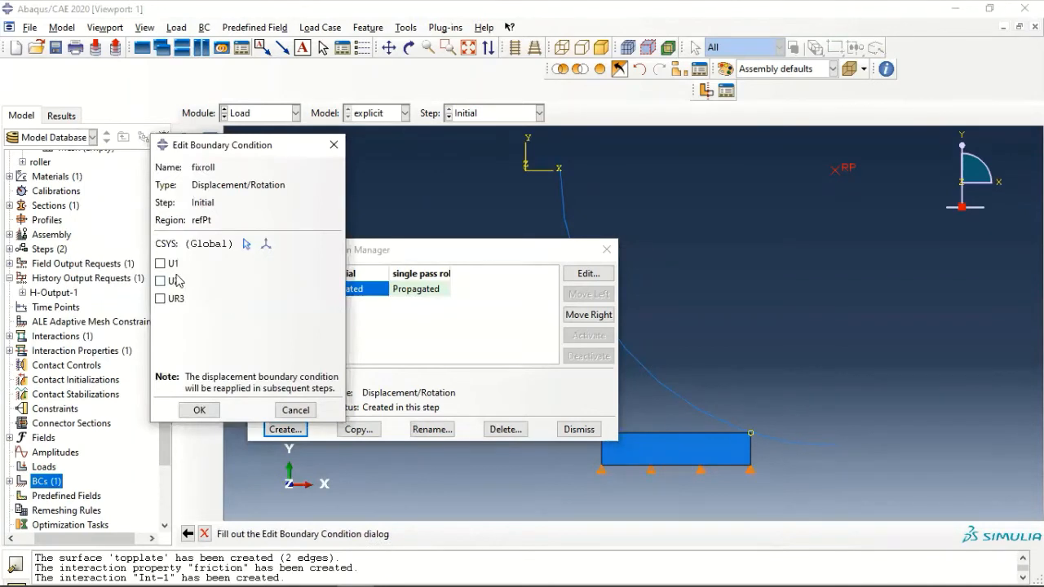
click(174, 283)
click(175, 299)
click(172, 298)
click(159, 264)
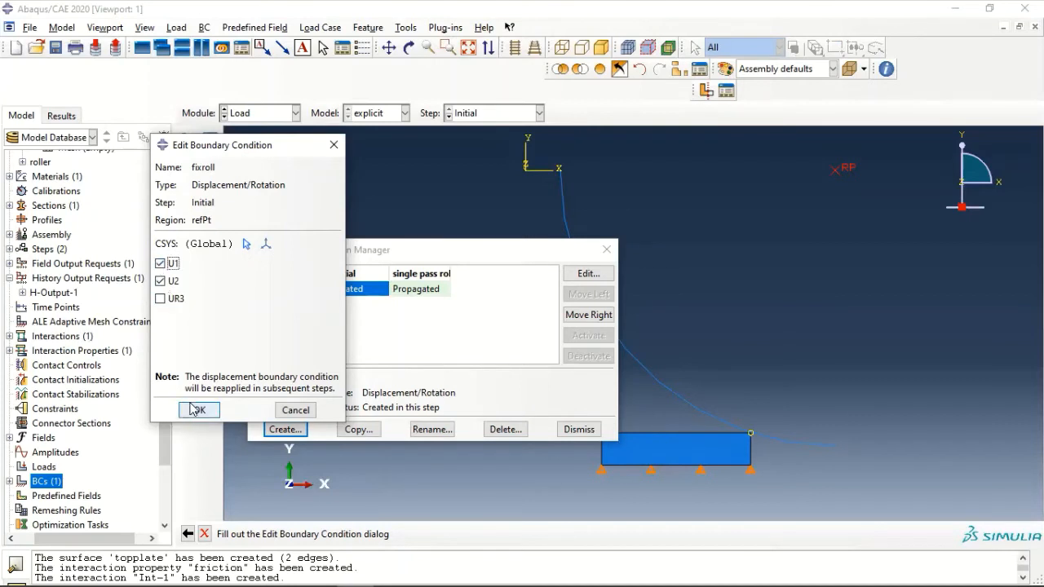
click(199, 410)
Create a velocity/angular velocity boundary condition named rotateroll in the single pass rolling step.
click(283, 428)
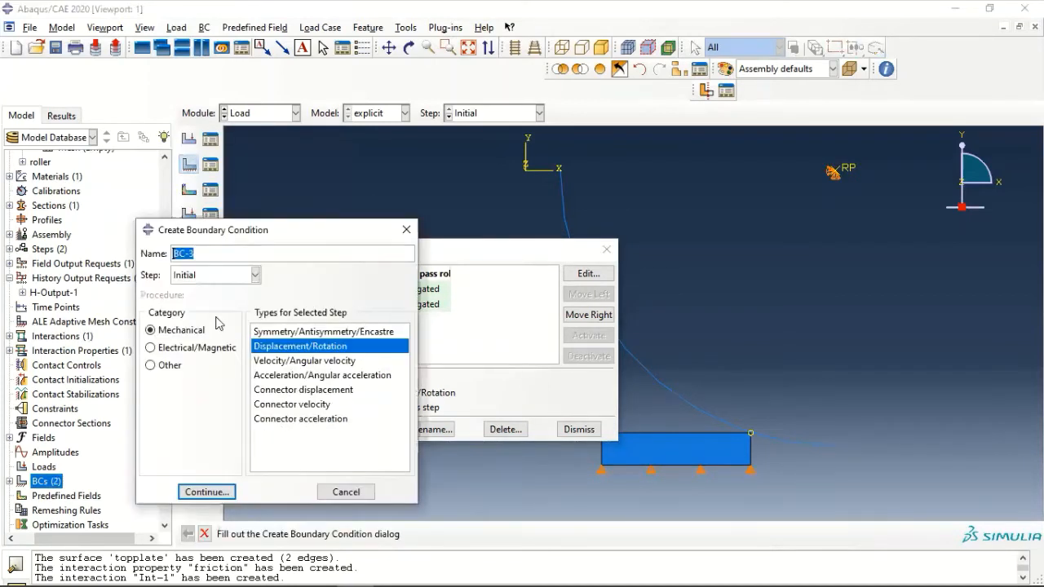
key(BackSpace)
text(rotate)
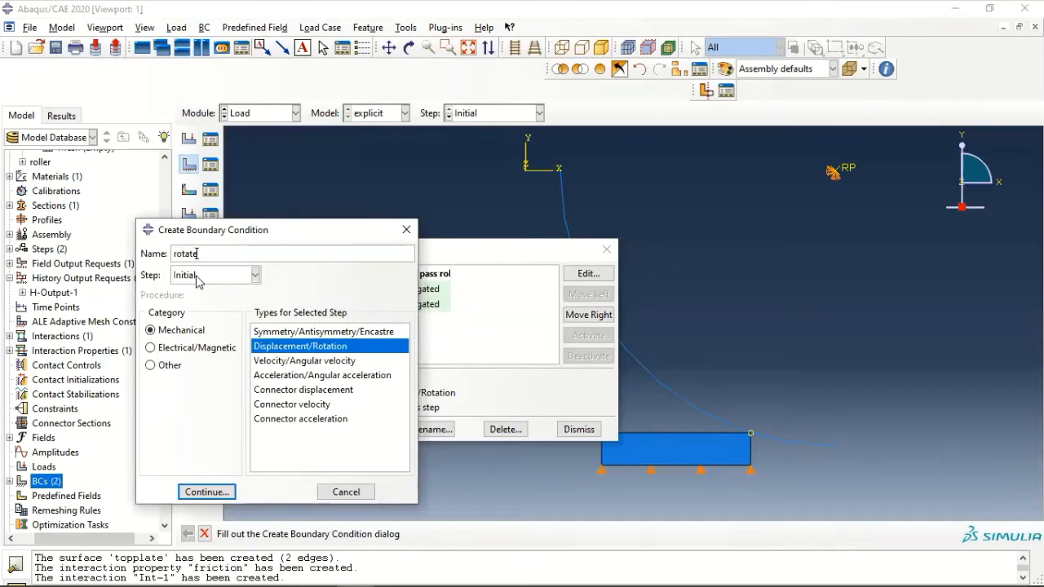
text(roll)
click(301, 361)
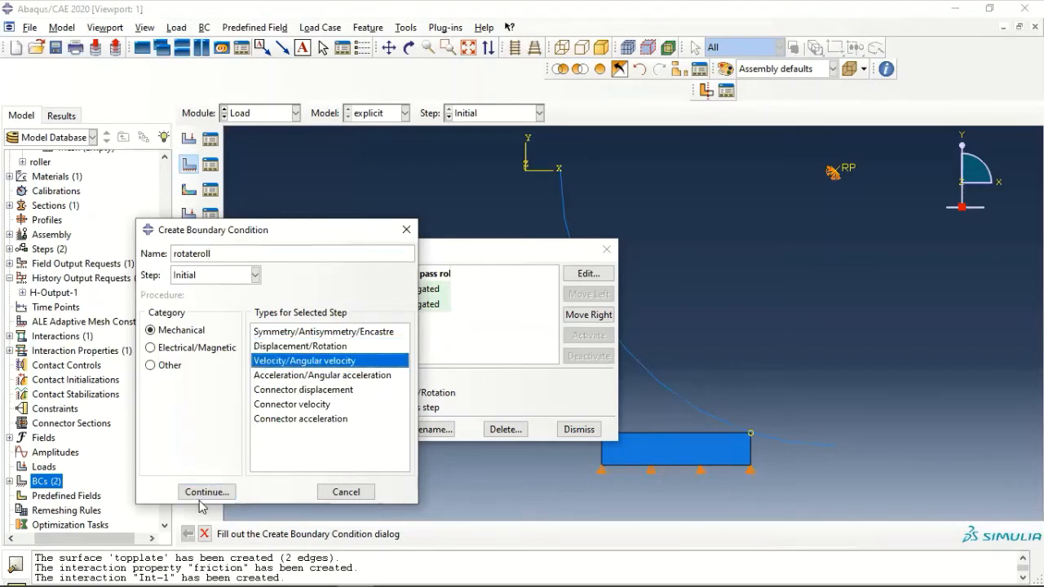
click(214, 275)
click(208, 303)
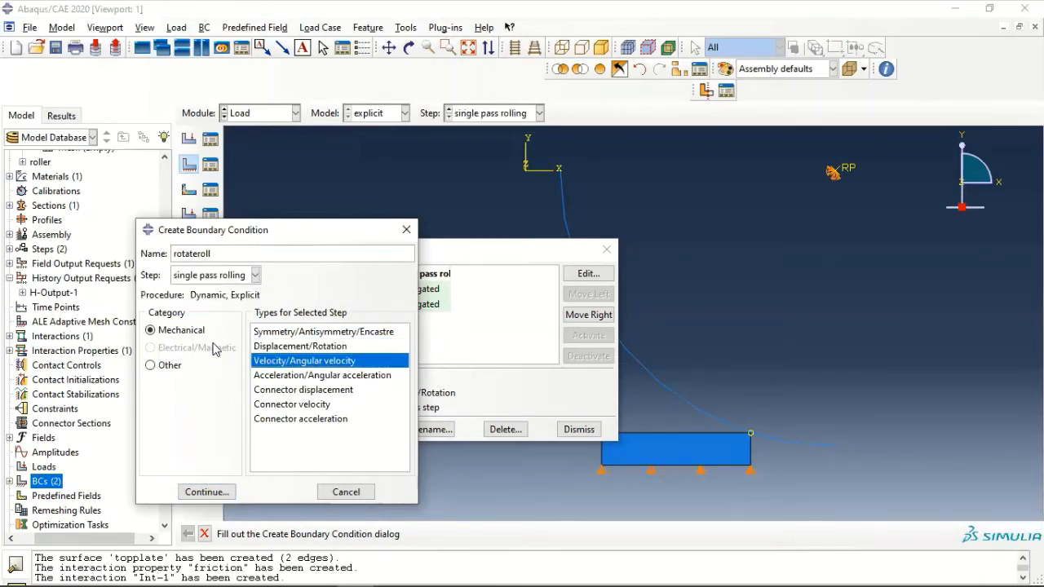
click(207, 492)
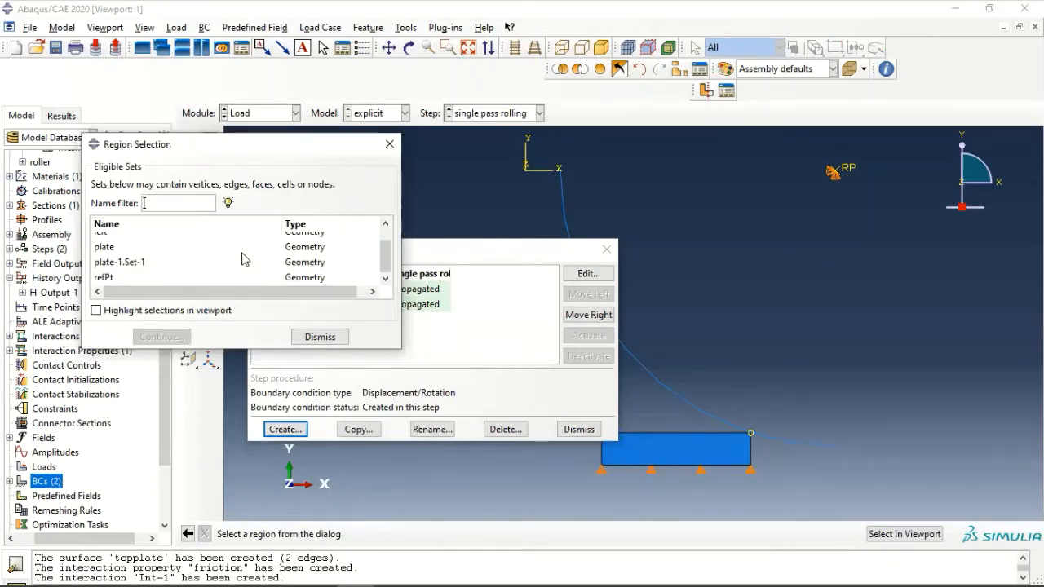
Apply the rotateroll condition to set refPt with VR3 of 6.2832 radians/time and close the boundary condition manager.
click(127, 278)
click(169, 330)
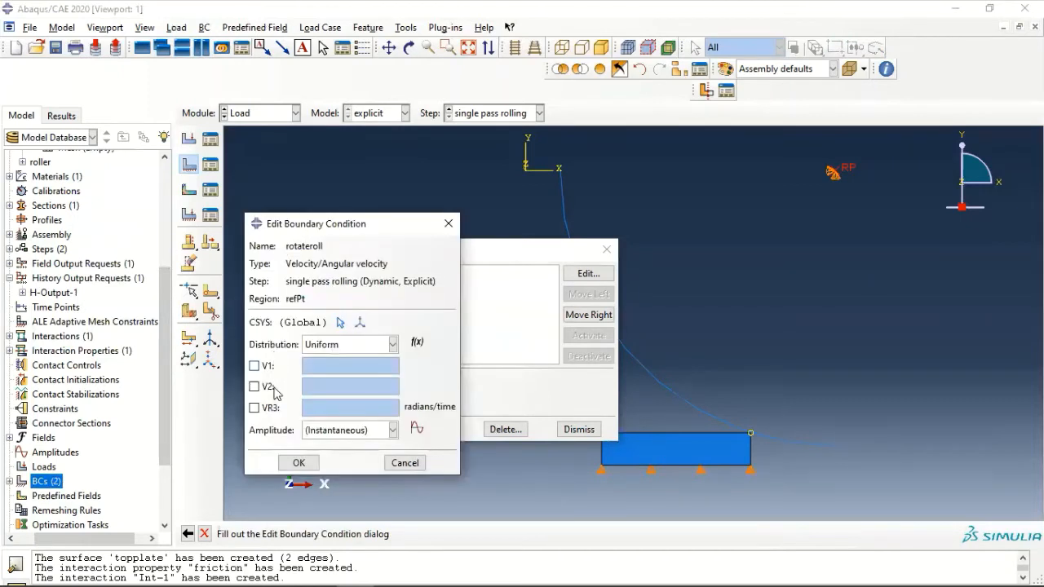
click(268, 409)
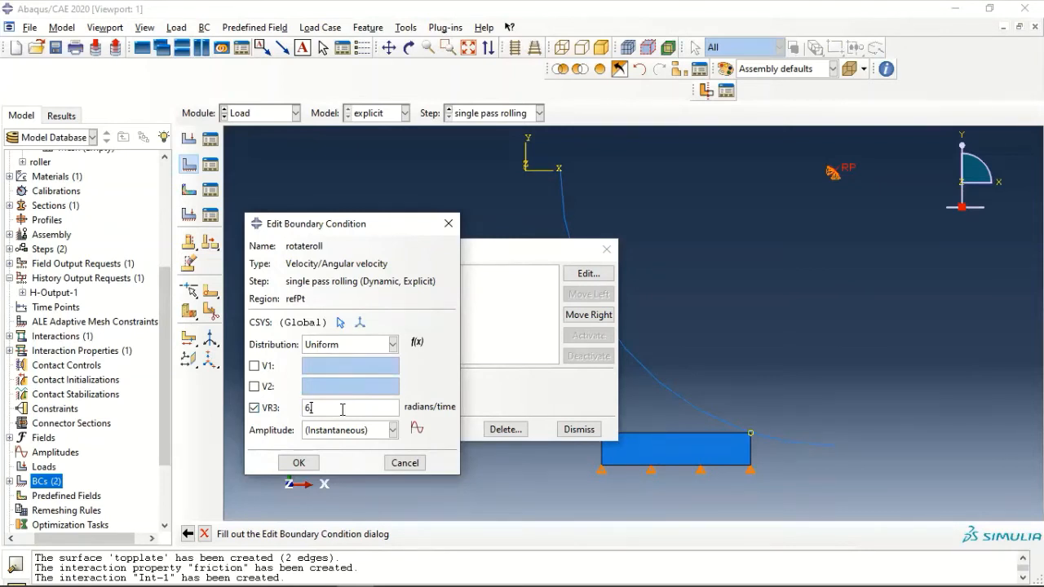
text(6.2832)
click(302, 463)
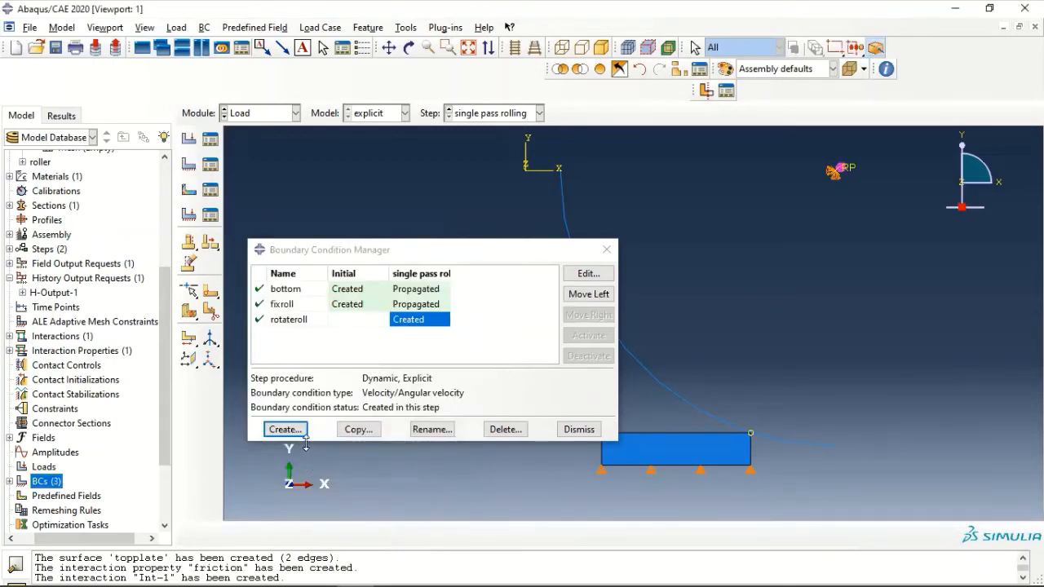
click(571, 430)
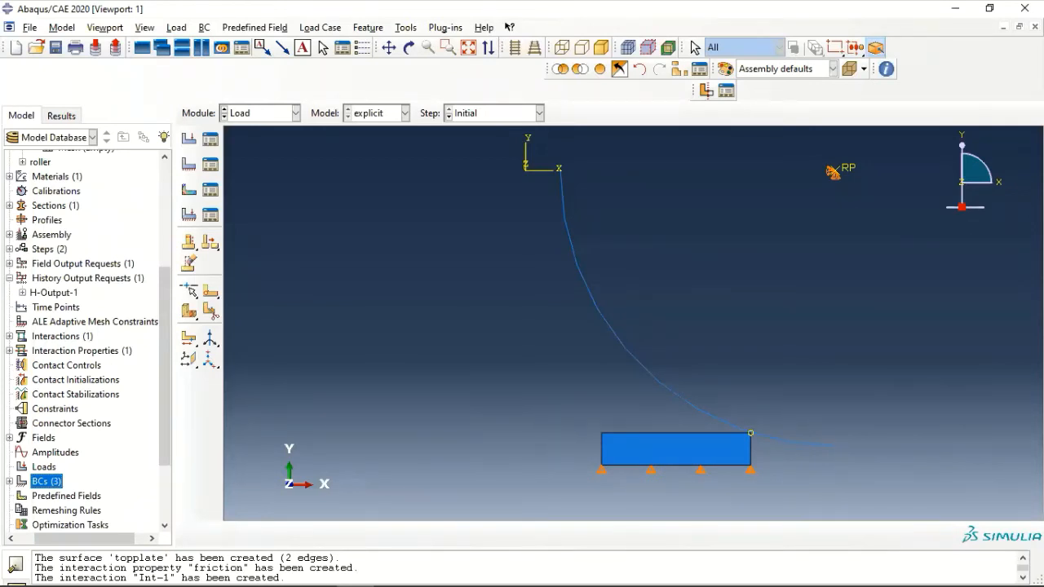
Create a mechanical velocity predefined field named initialvel in the Initial step.
scroll(102, 392, down, 2)
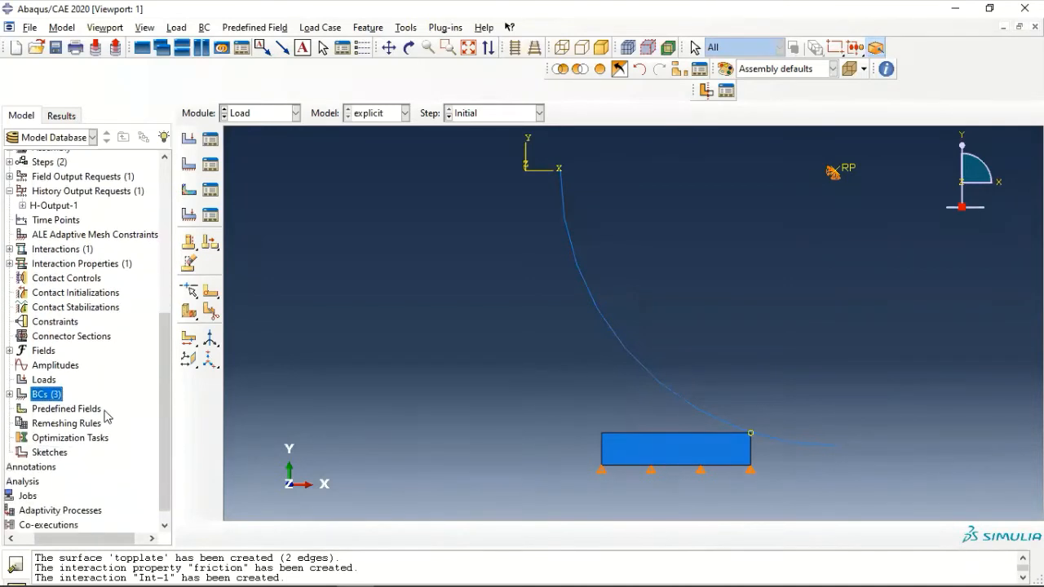
double_click(92, 412)
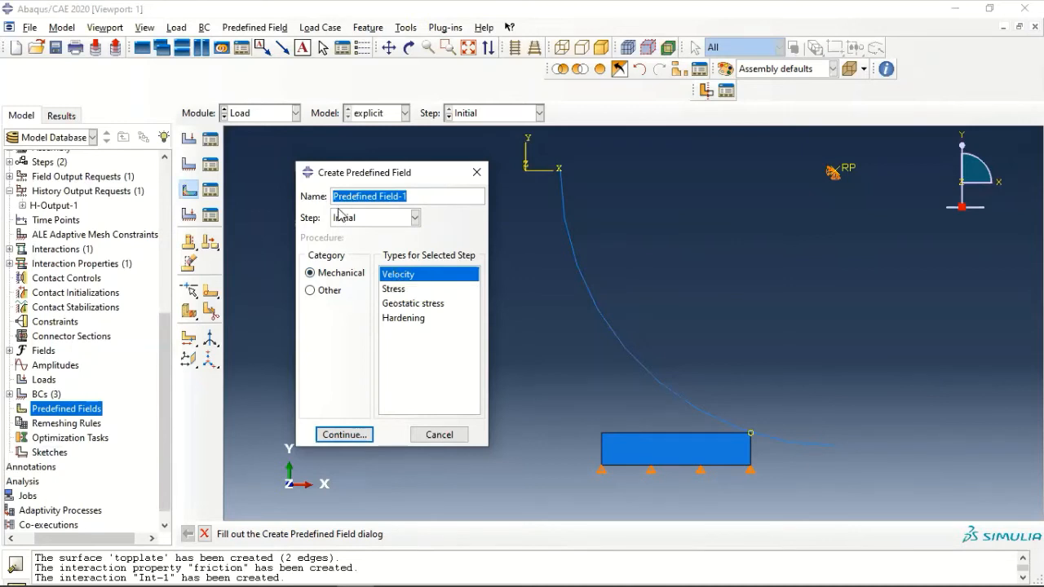
text(ini)
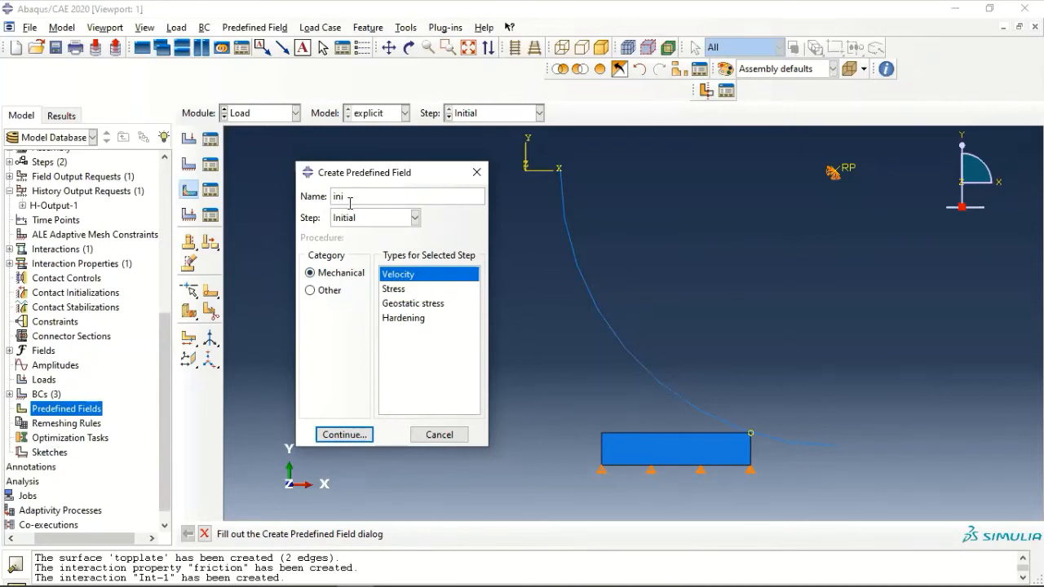
text(tialvel)
click(343, 434)
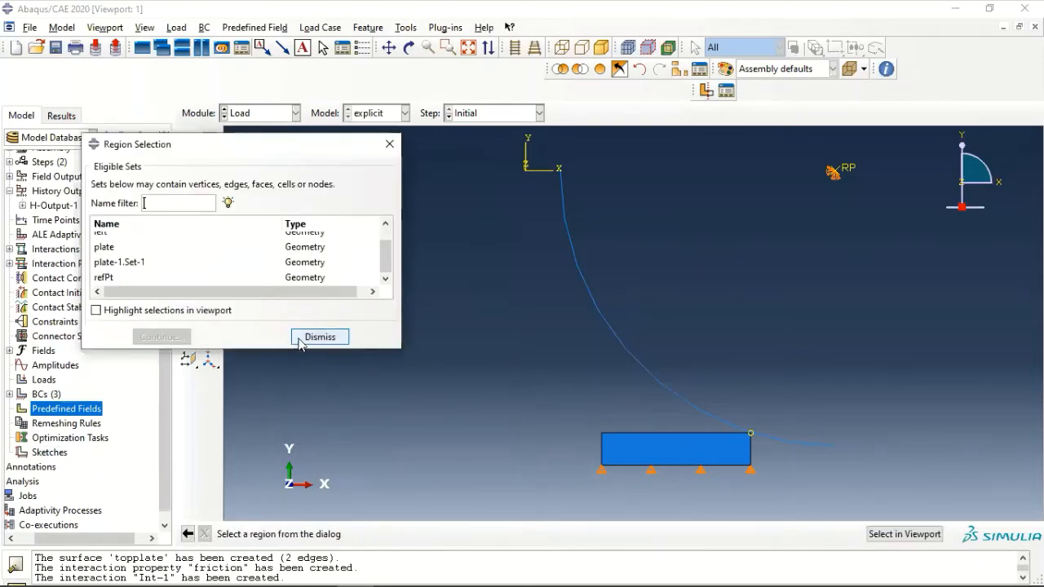
Apply the initialvel field to set plate with a translational velocity V1 of 1.01587.
scroll(168, 254, up, 1)
scroll(168, 255, up, 1)
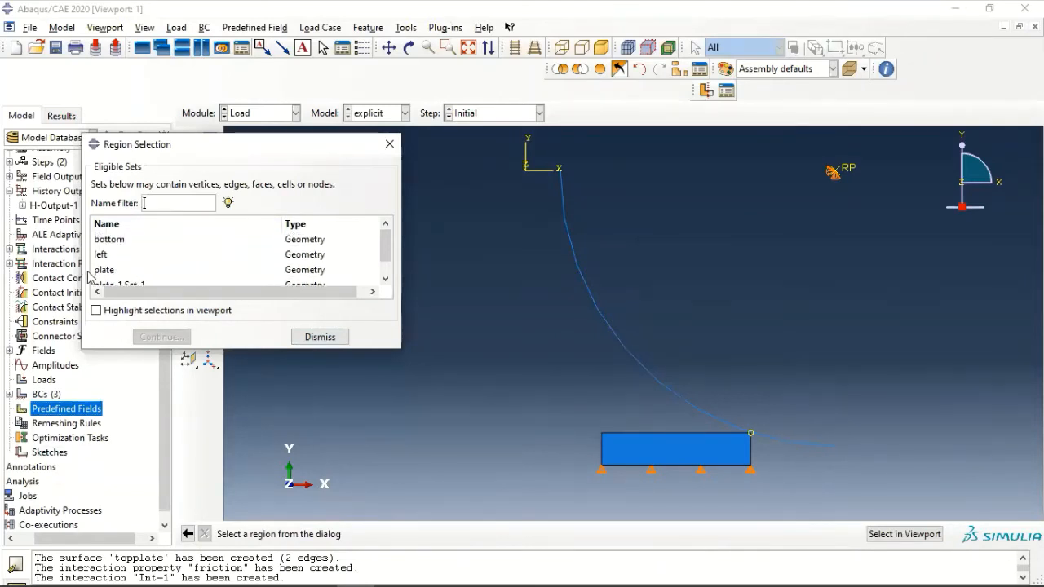
click(105, 270)
click(160, 338)
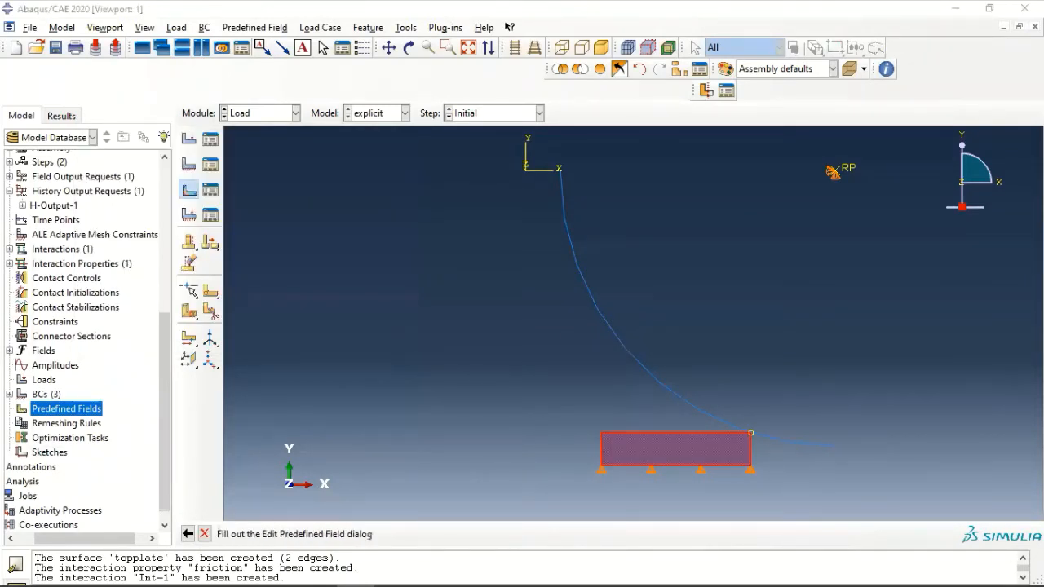
click(303, 267)
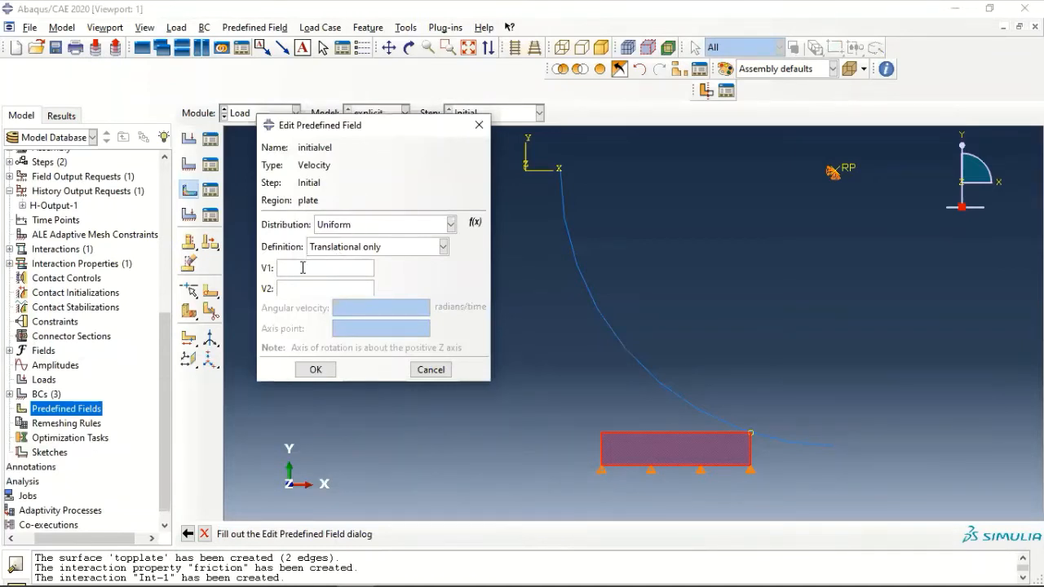
text(1.01587)
click(316, 369)
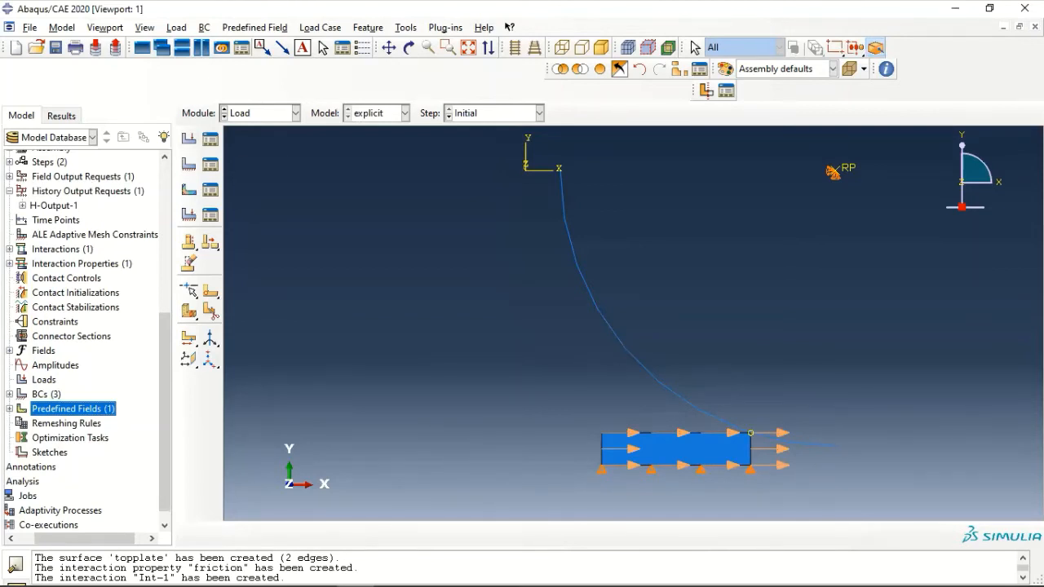
Open the plate part's mesh and assign its face linear elements from the Explicit library and Plane Strain family.
scroll(81, 250, up, 7)
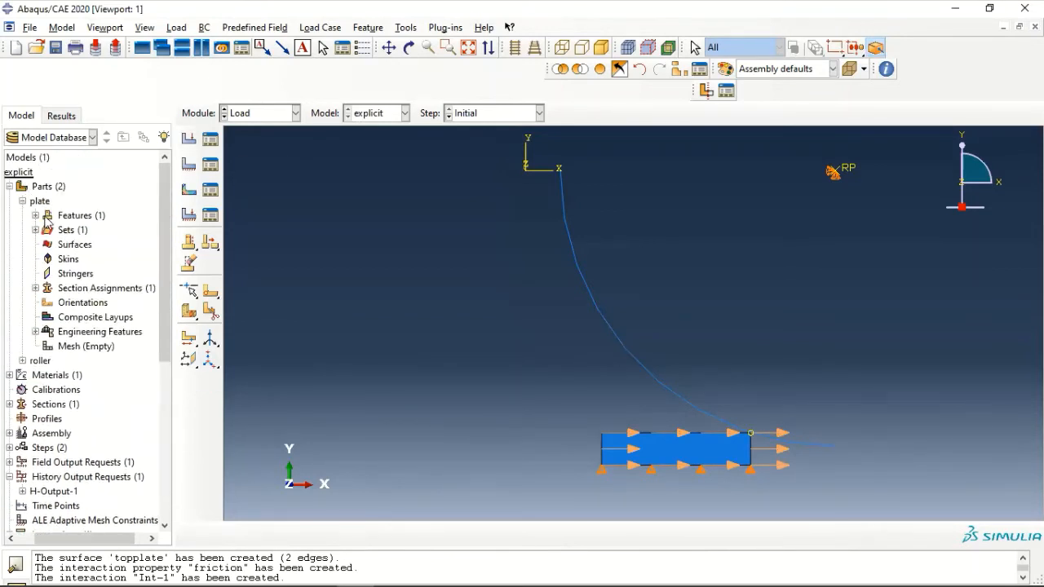
double_click(79, 347)
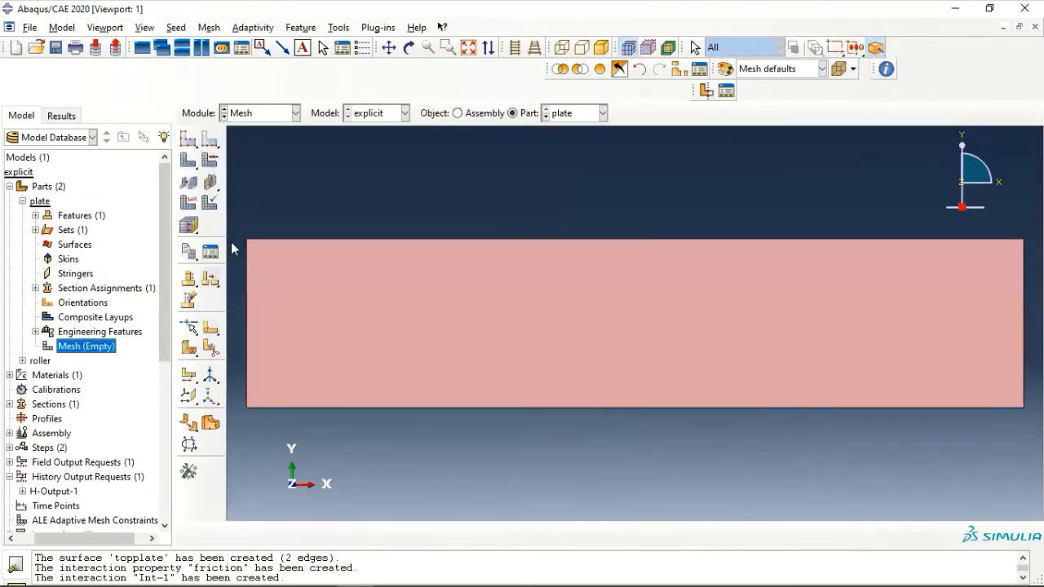
click(210, 28)
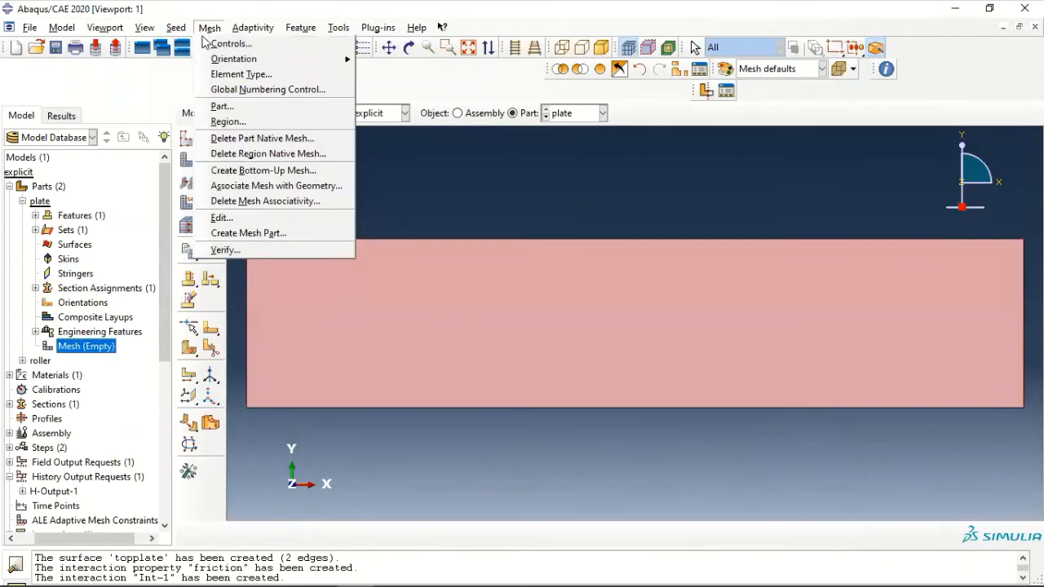
mouse_move(224, 58)
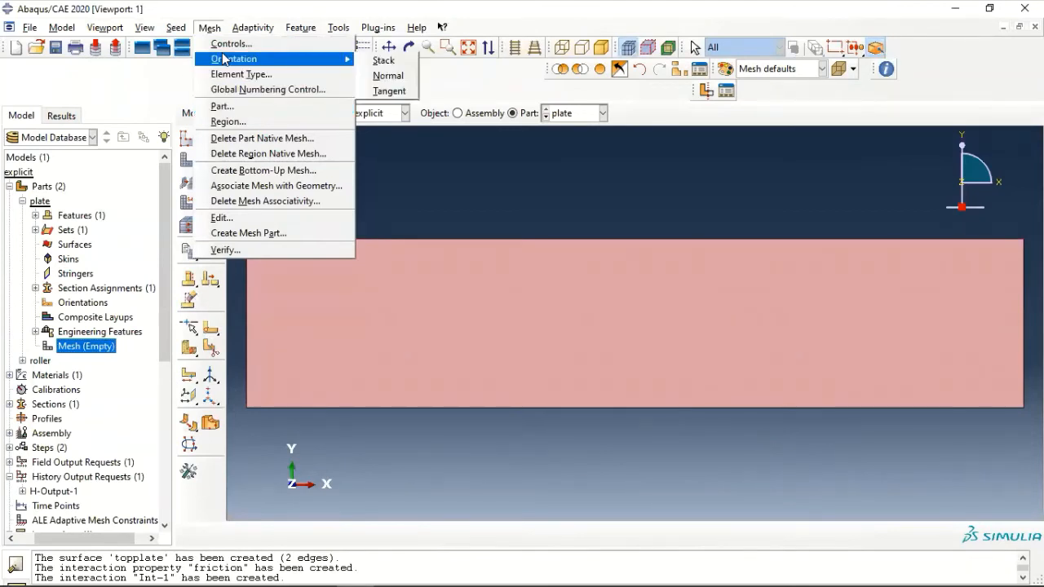
click(230, 74)
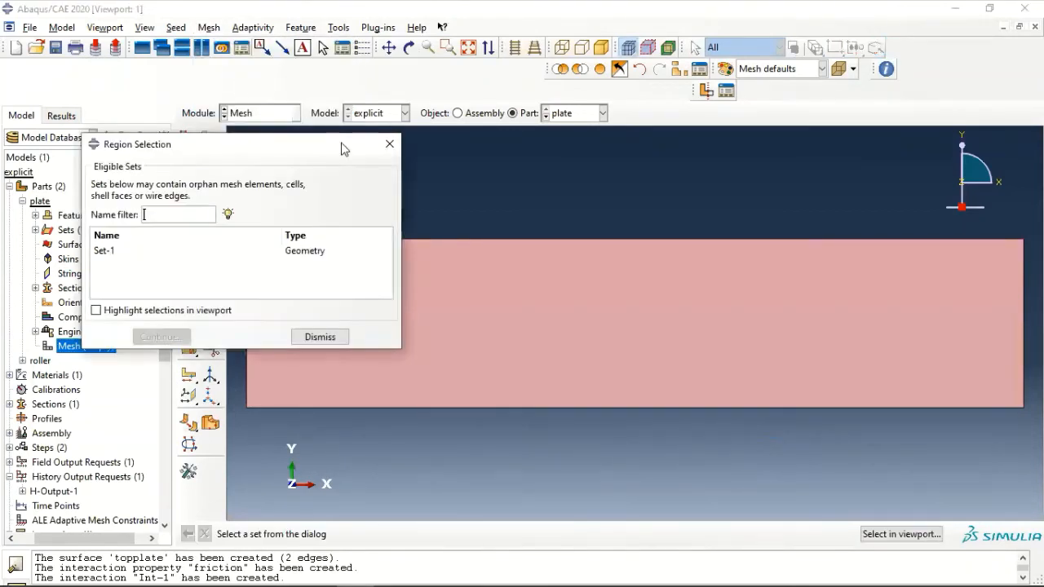
click(389, 143)
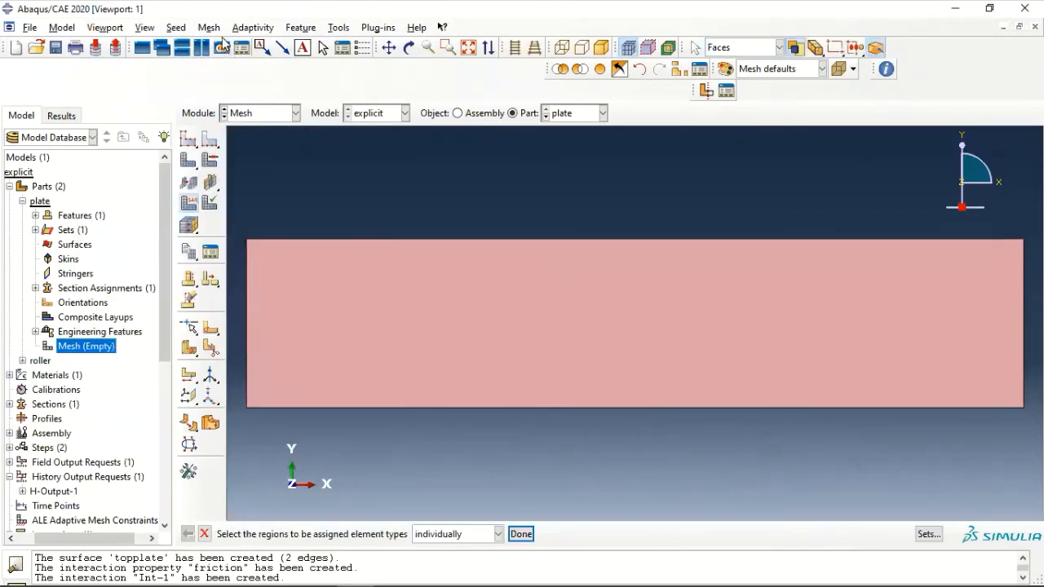
click(210, 28)
click(228, 74)
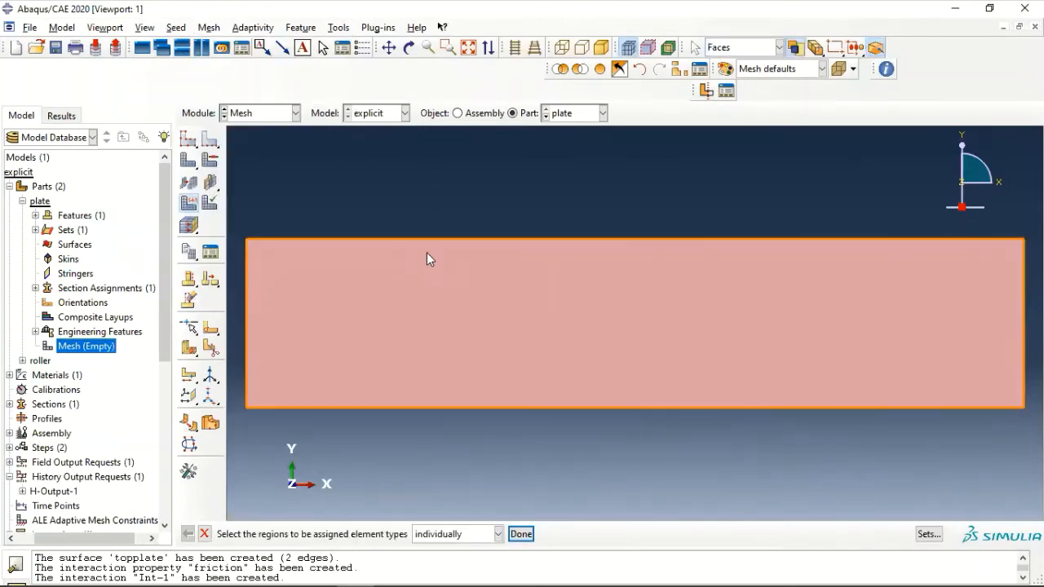
click(427, 252)
click(521, 533)
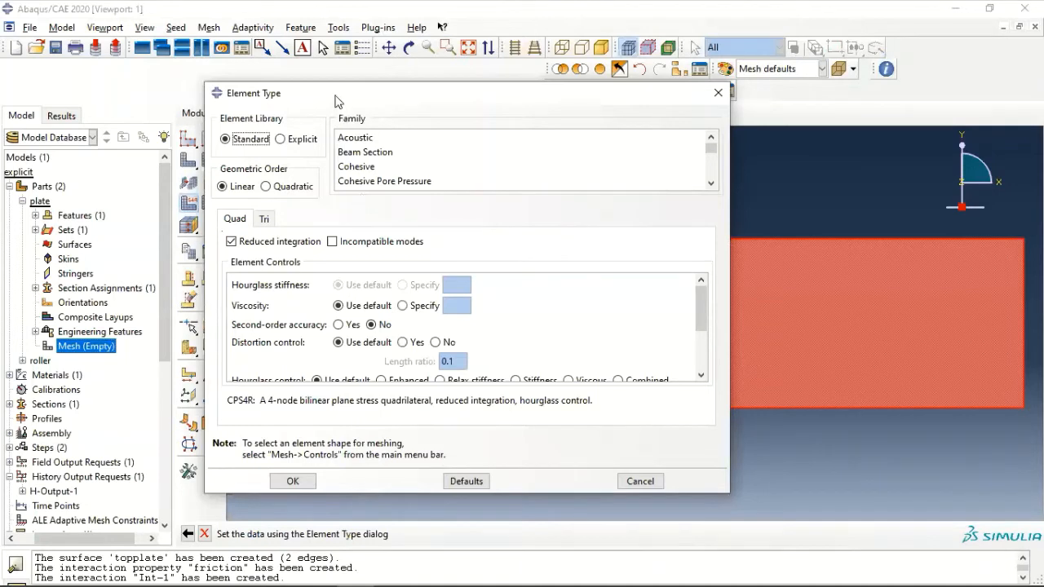
click(281, 139)
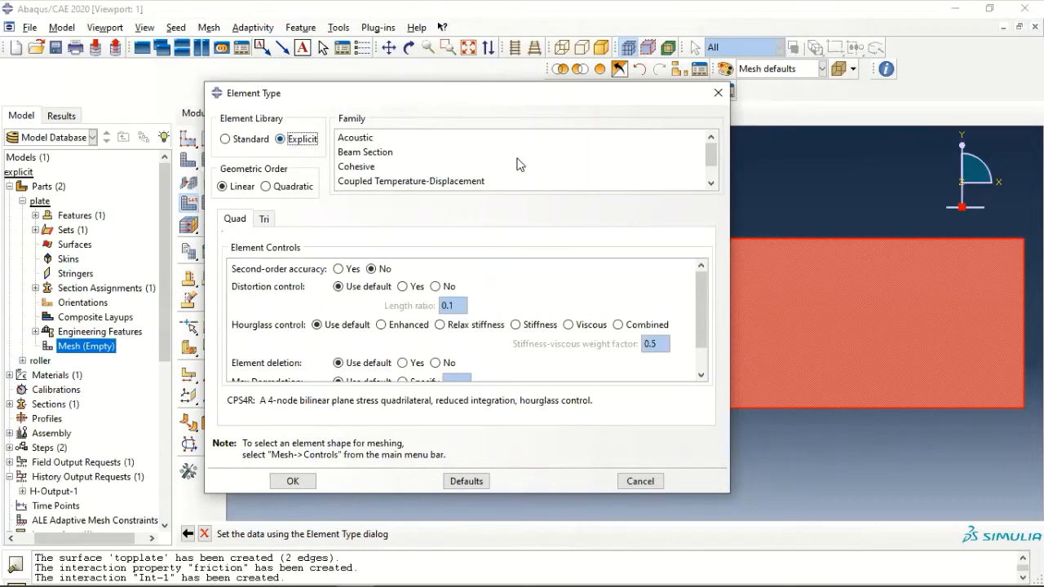
scroll(396, 175, down, 2)
click(396, 181)
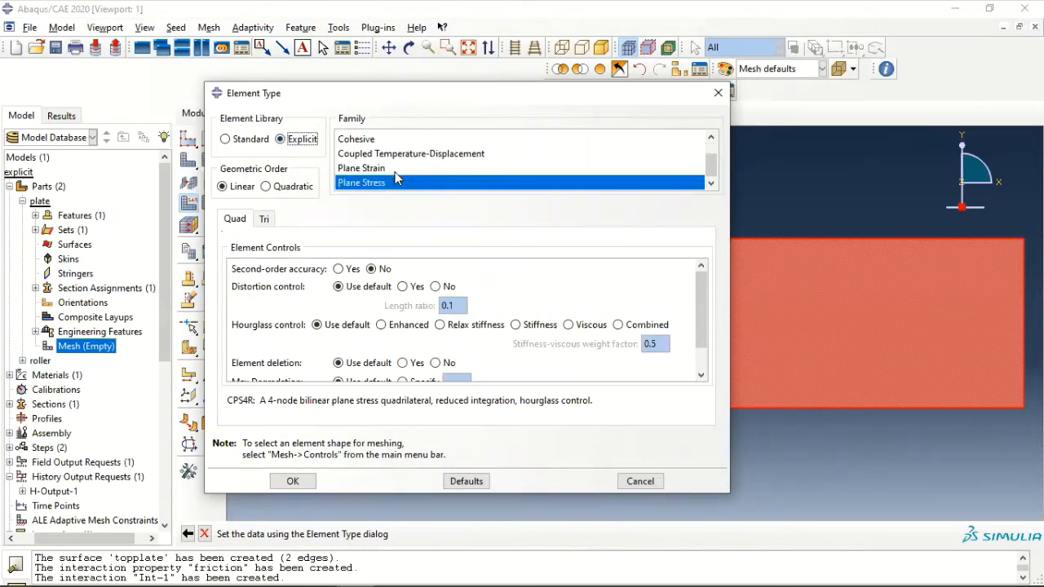
click(373, 169)
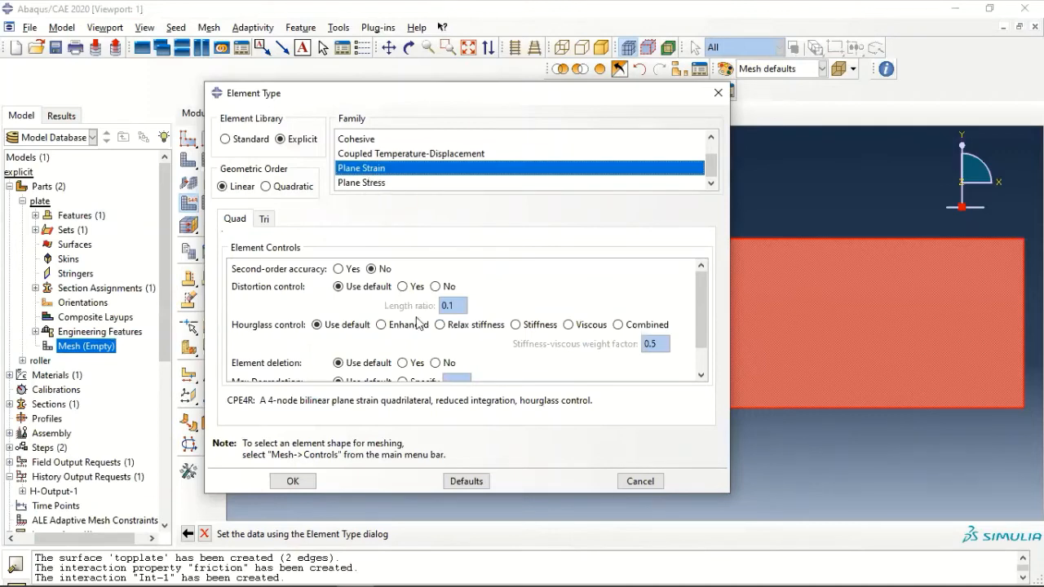
click(282, 487)
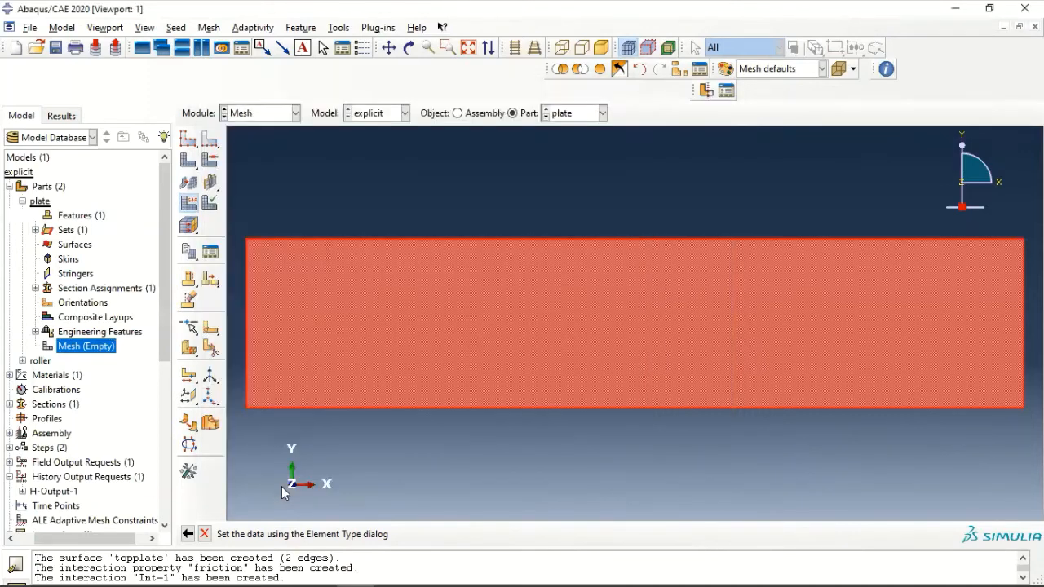
click(522, 534)
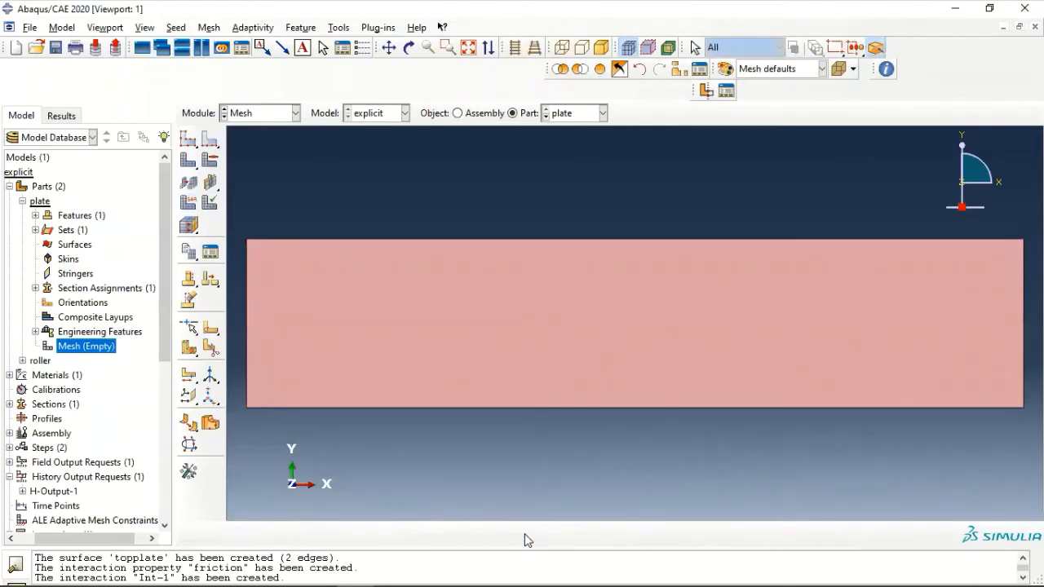
Seed the plate with an approximate global element size of 0.002.
click(188, 139)
text(0.002)
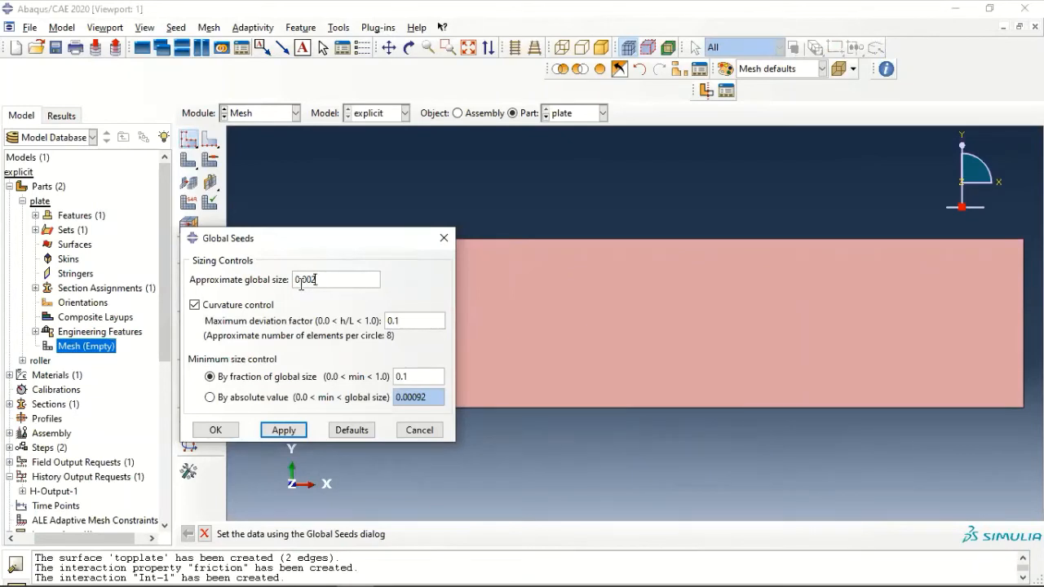
key(Return)
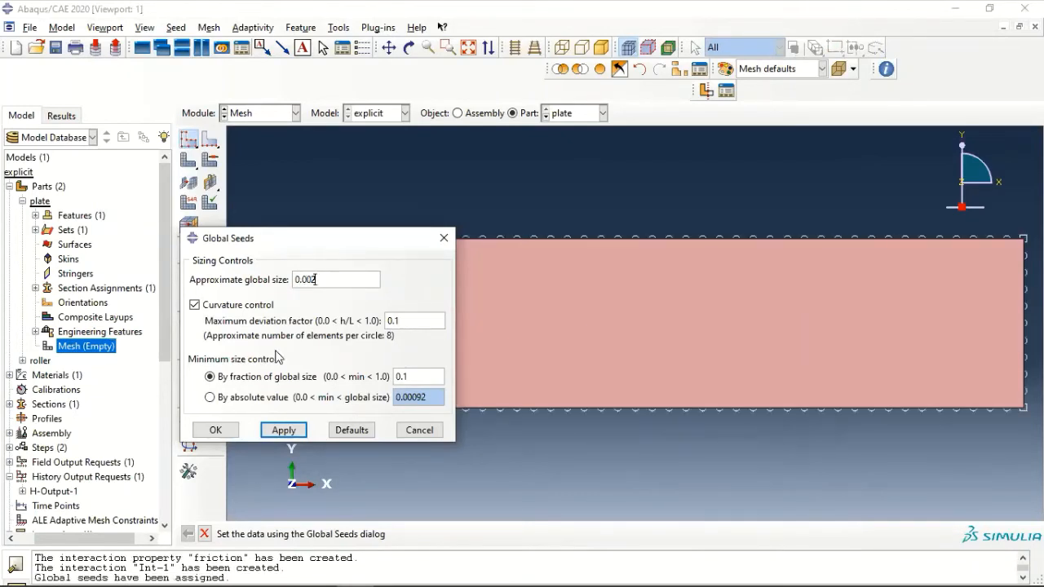
click(216, 430)
Set the plate's mesh controls to Quad elements with the free Medial axis algorithm and mesh the part.
click(209, 27)
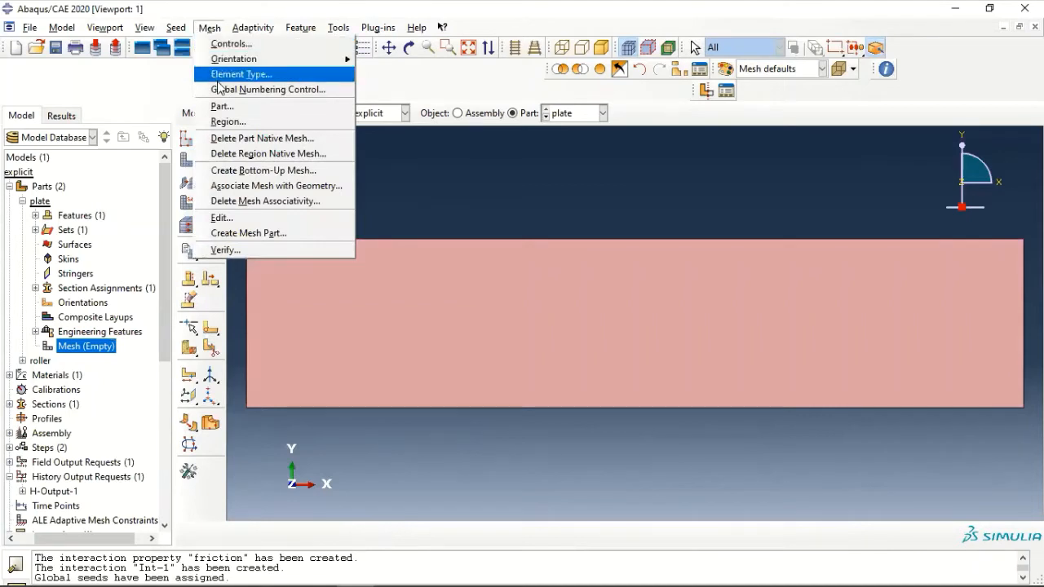
click(242, 45)
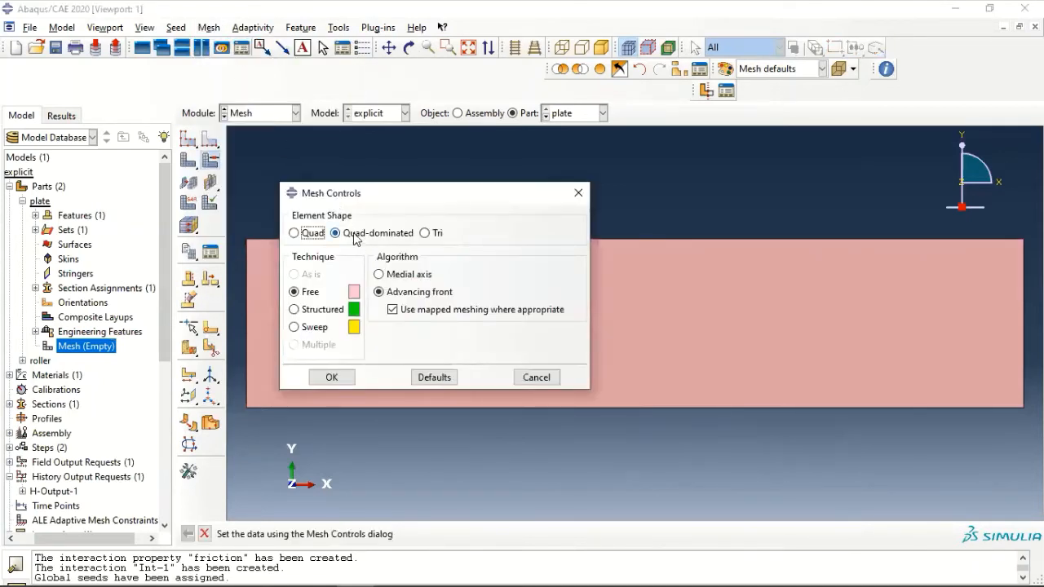
click(381, 276)
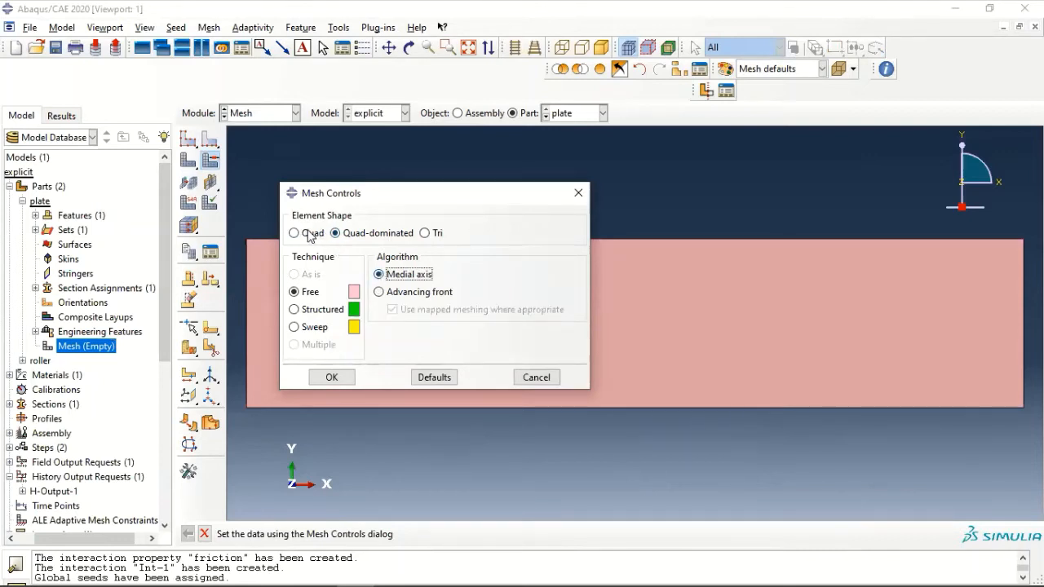
click(303, 234)
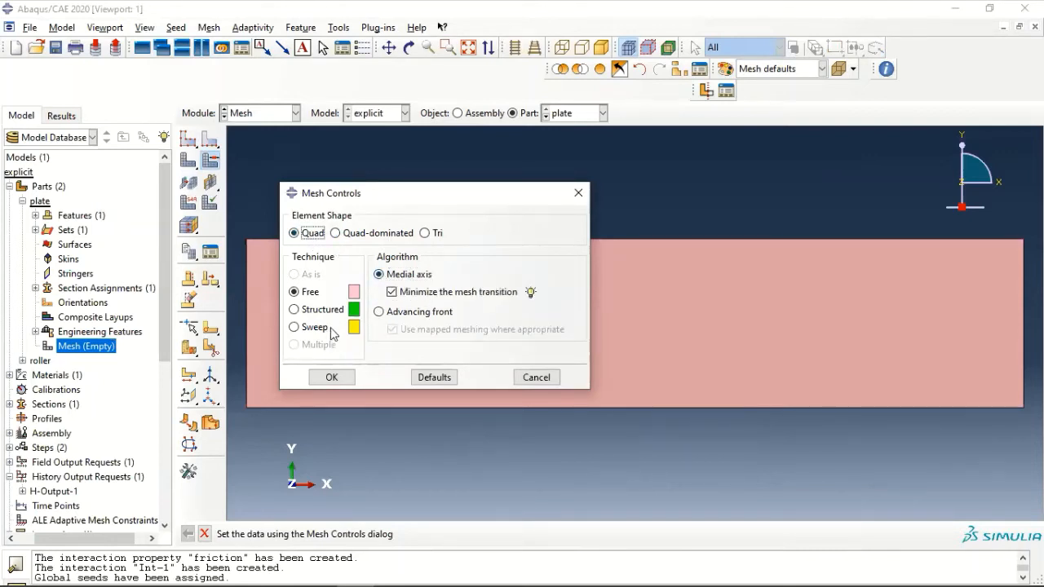
click(330, 376)
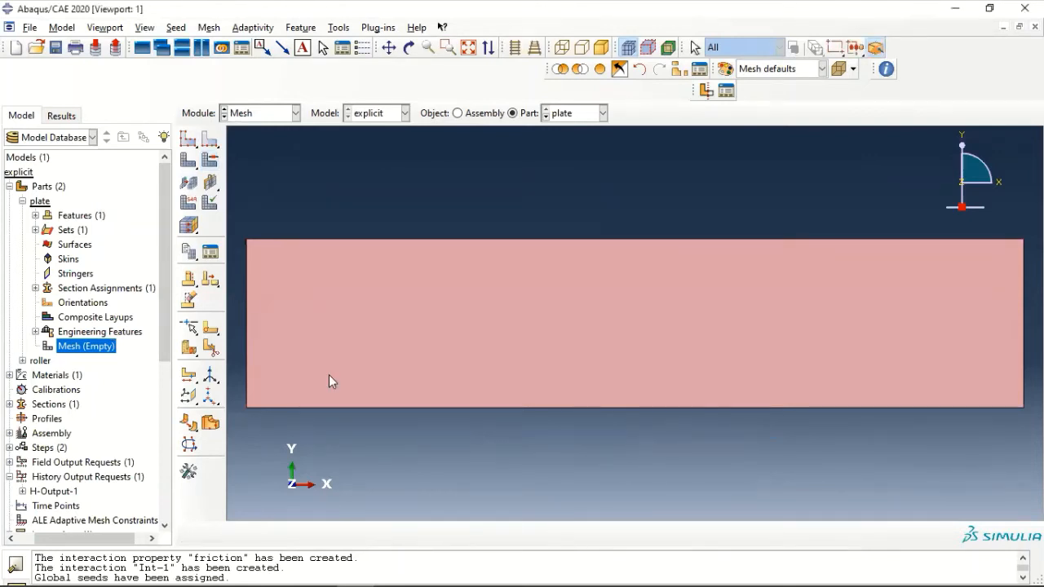
click(189, 160)
click(316, 535)
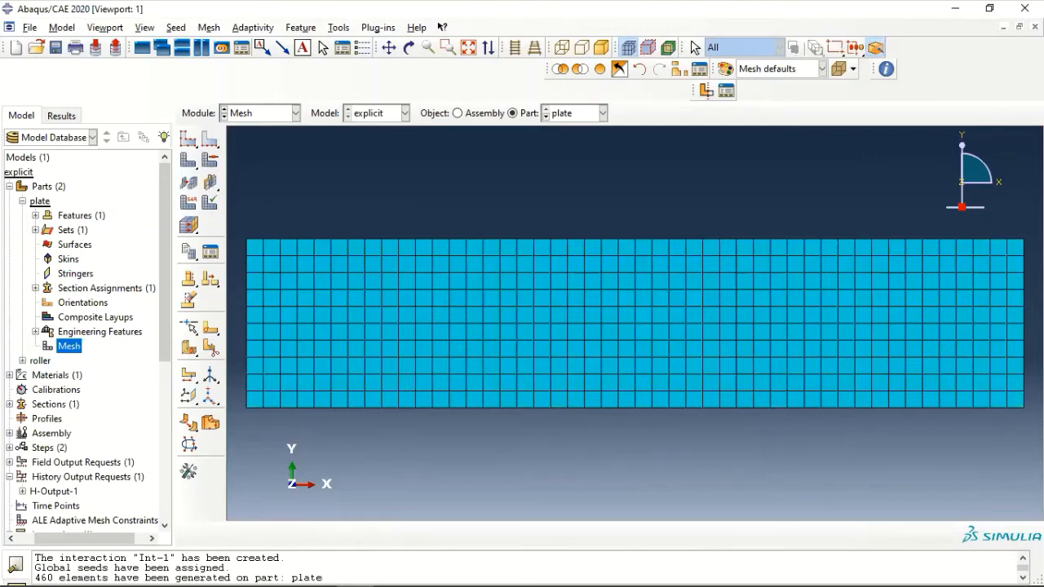
Save the model database to the Desktop as "tutorial plate".
click(31, 29)
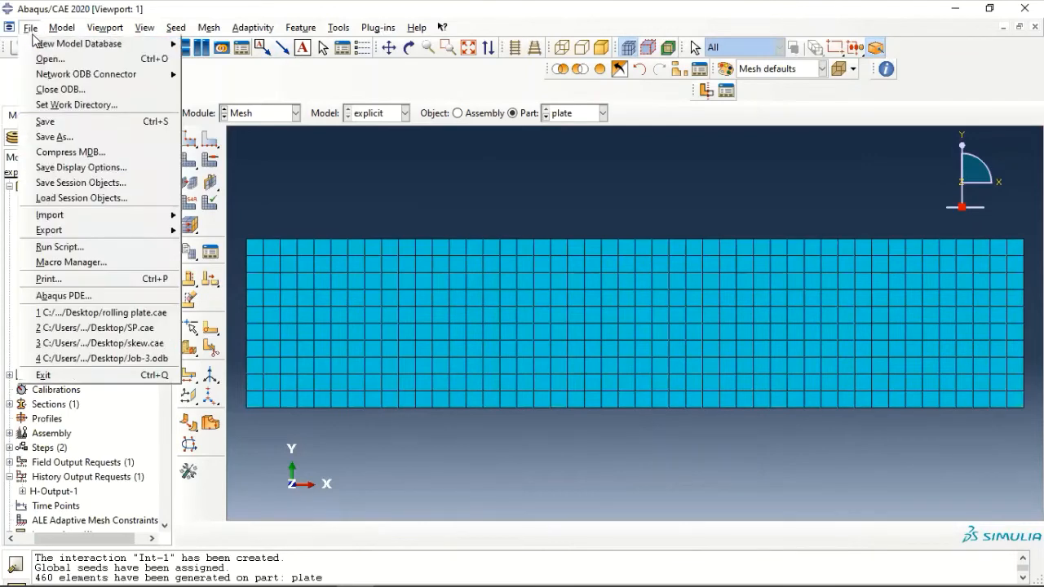
click(46, 121)
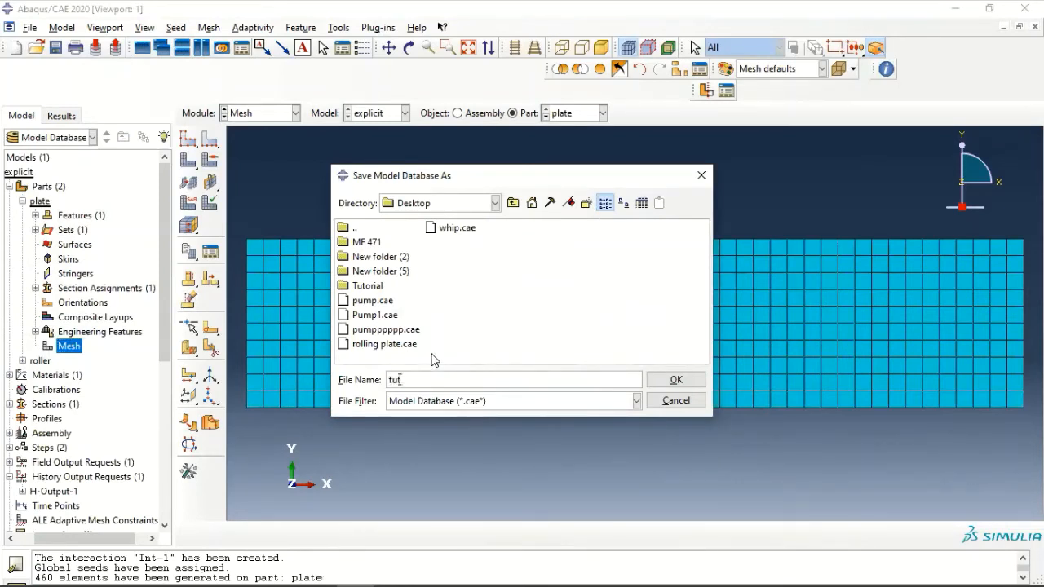
text(tutorial plate)
click(674, 380)
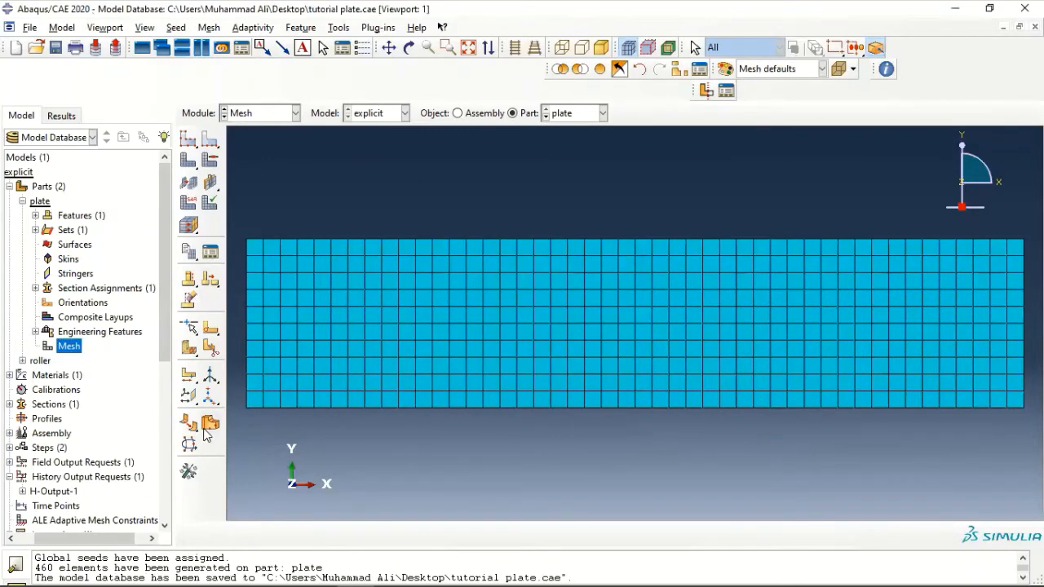
Create a full analysis job for the explicit model, keeping the default name Job-1 and default settings.
scroll(77, 426, down, 6)
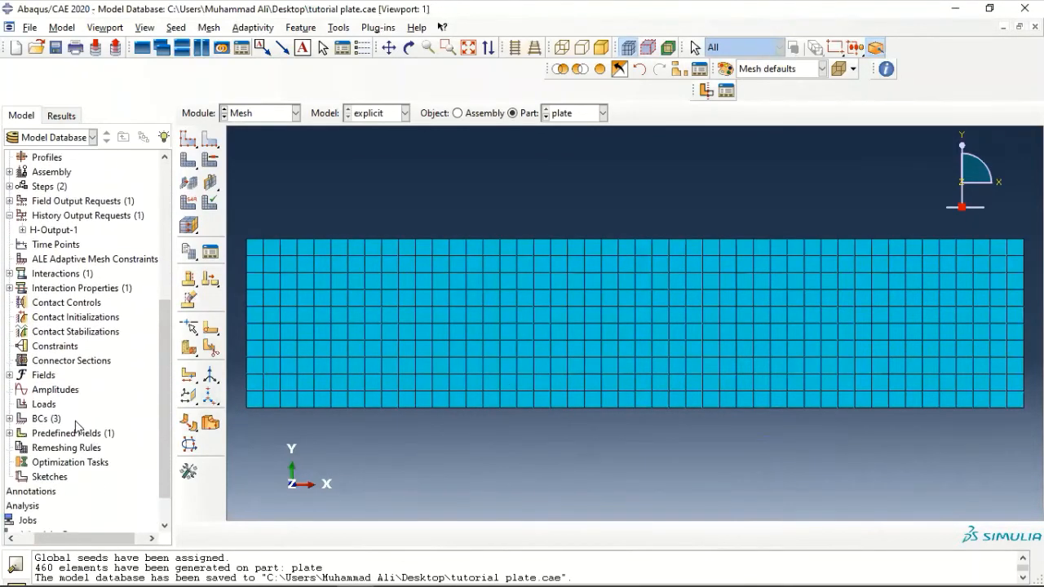
scroll(58, 424, down, 2)
double_click(26, 482)
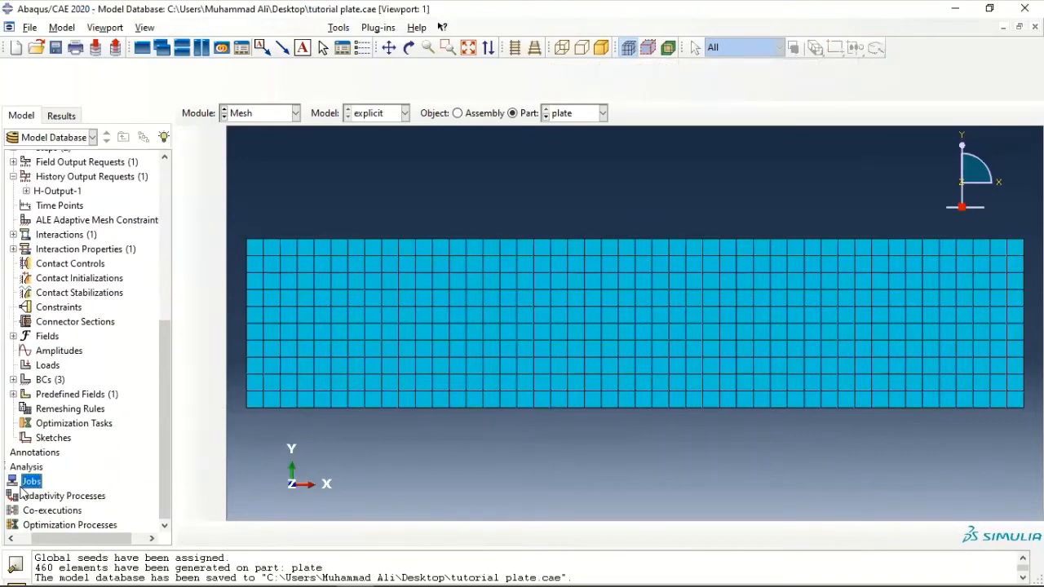
click(335, 411)
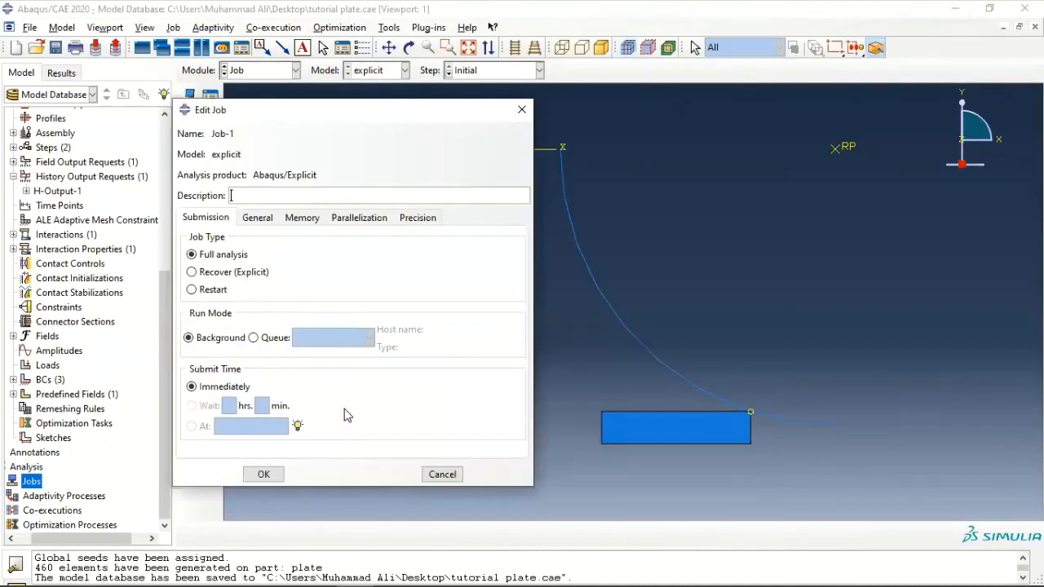
click(264, 474)
Submit Job-1 for analysis and allow its existing job files to be overwritten.
right_click(33, 495)
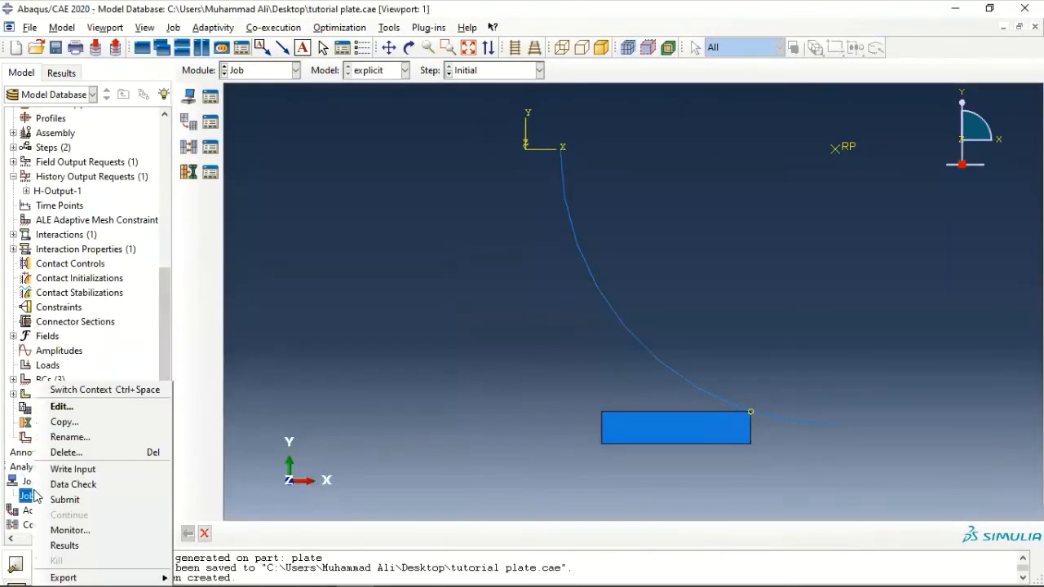
click(81, 500)
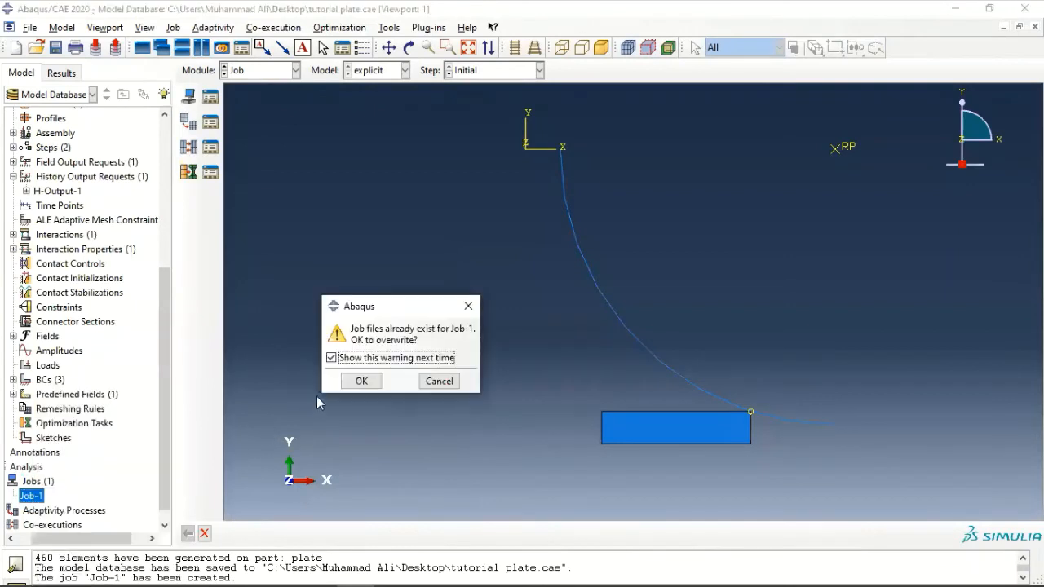
click(362, 381)
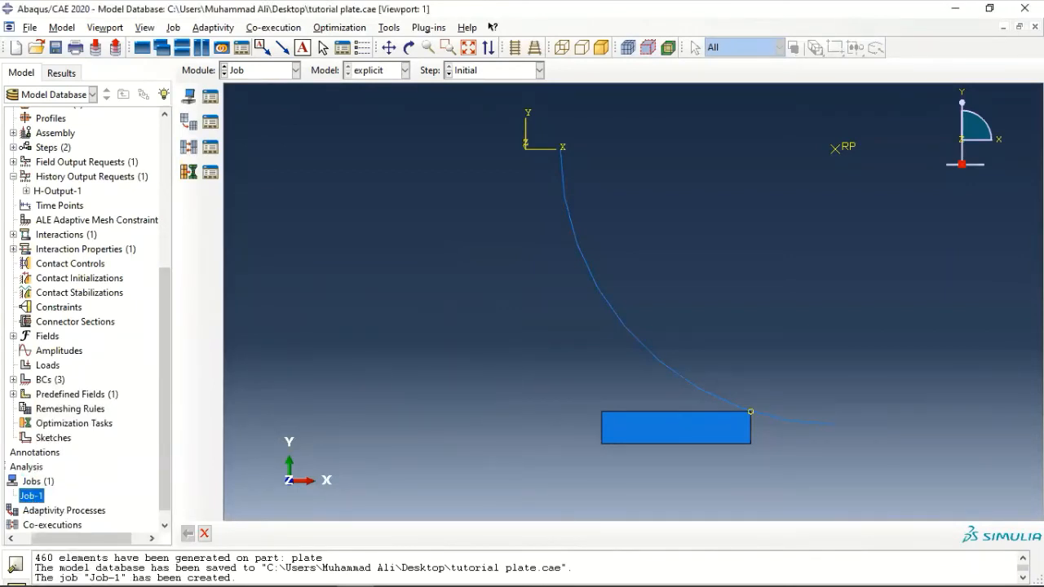
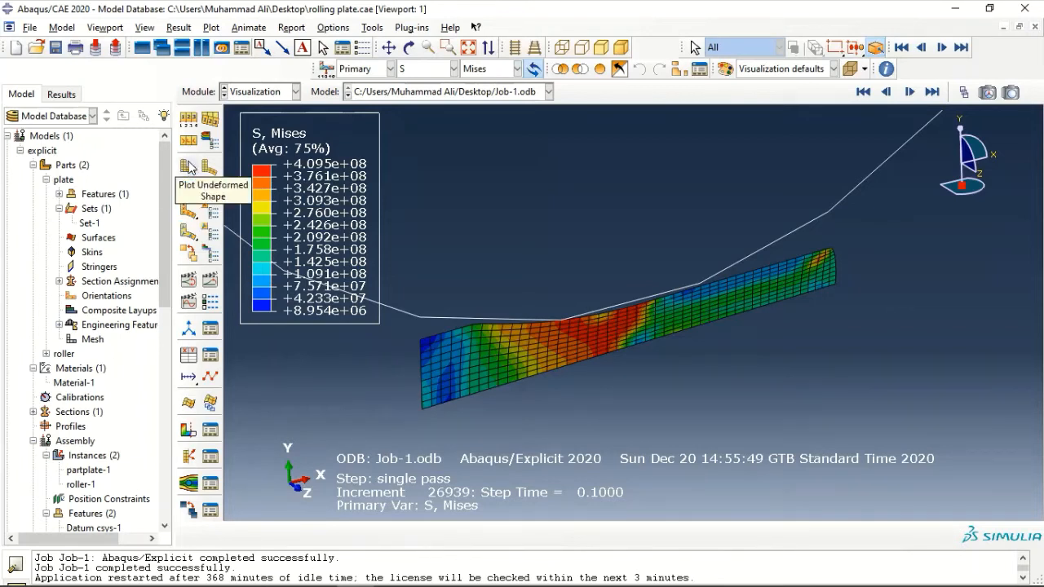
View the undeformed shape of the rolling results, and return to the Mises stress contours on the deformed shape.
click(189, 167)
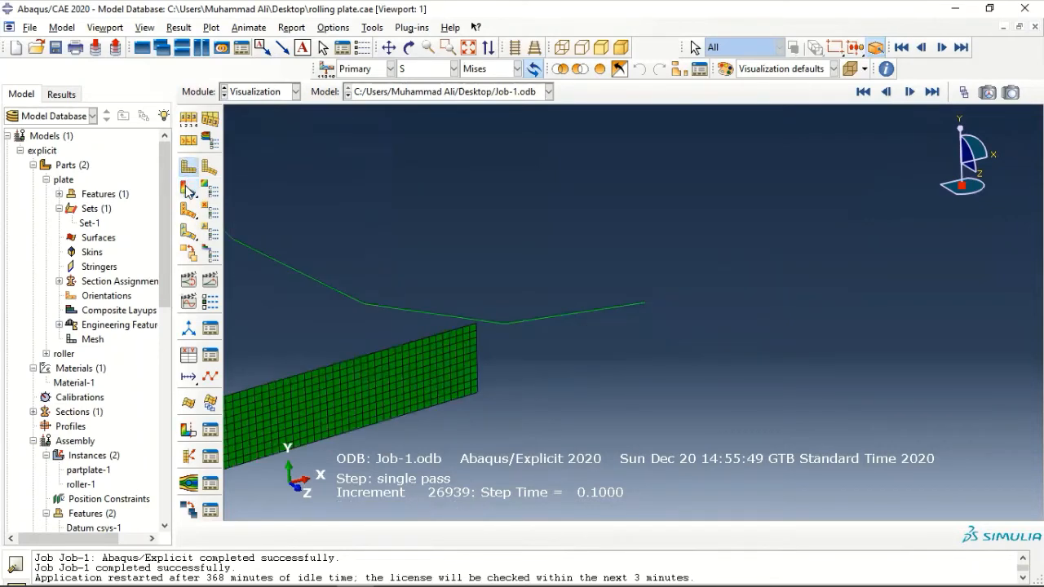
click(188, 190)
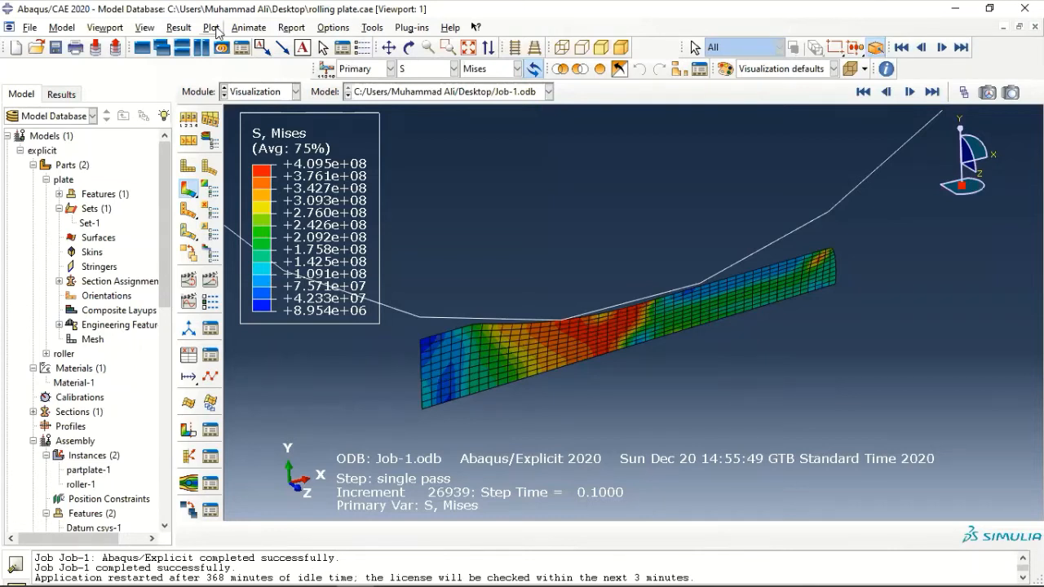
Set the results display's refinement level for curved lines and faces to Extra Fine.
click(146, 28)
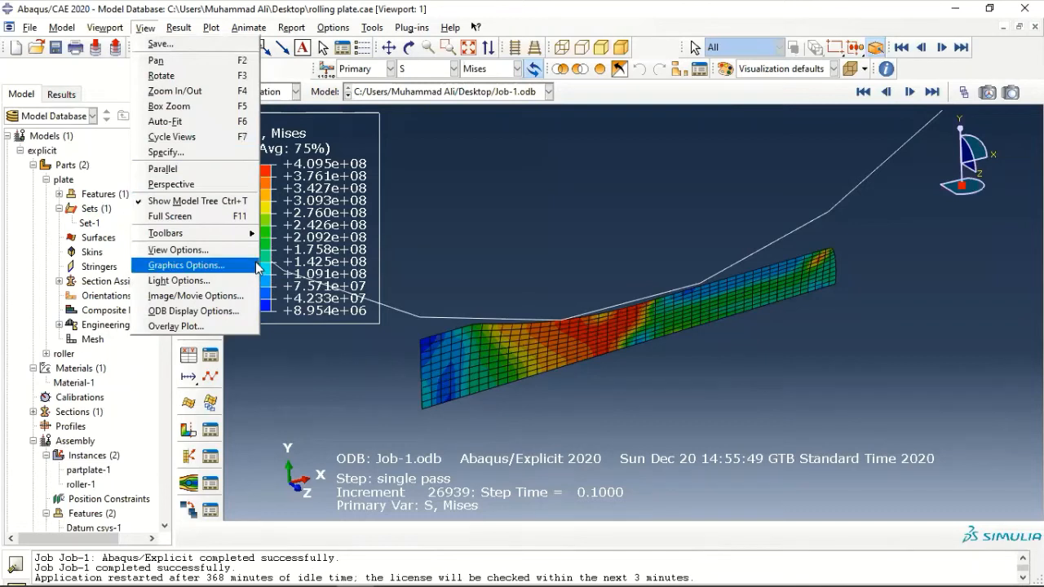
click(228, 312)
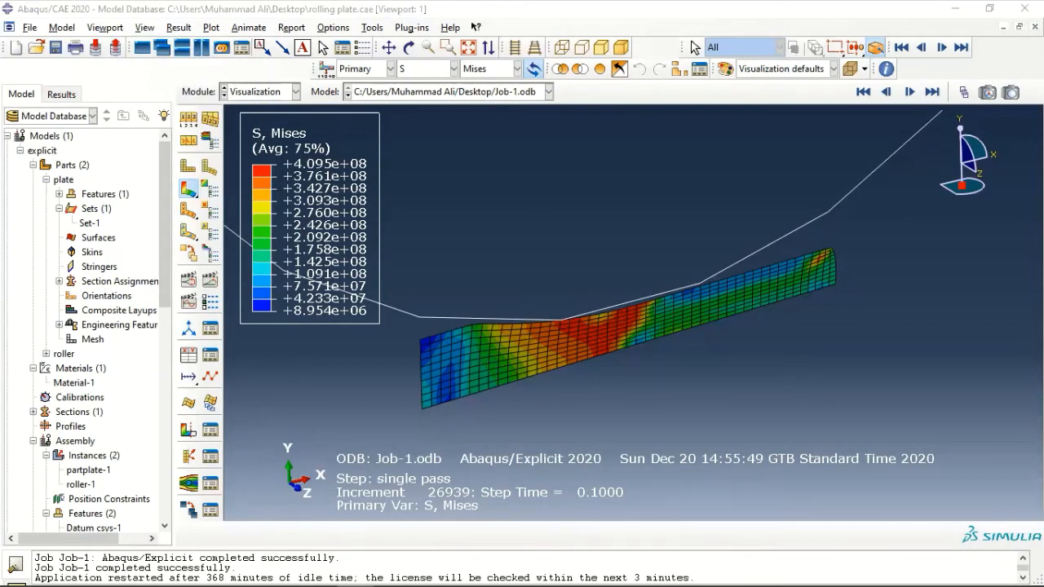
click(187, 131)
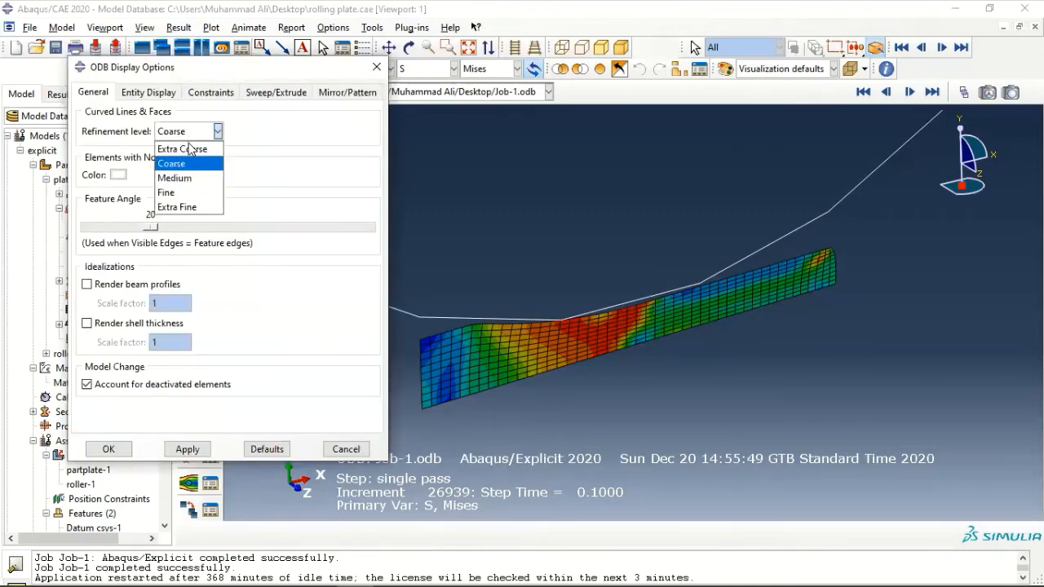
click(198, 206)
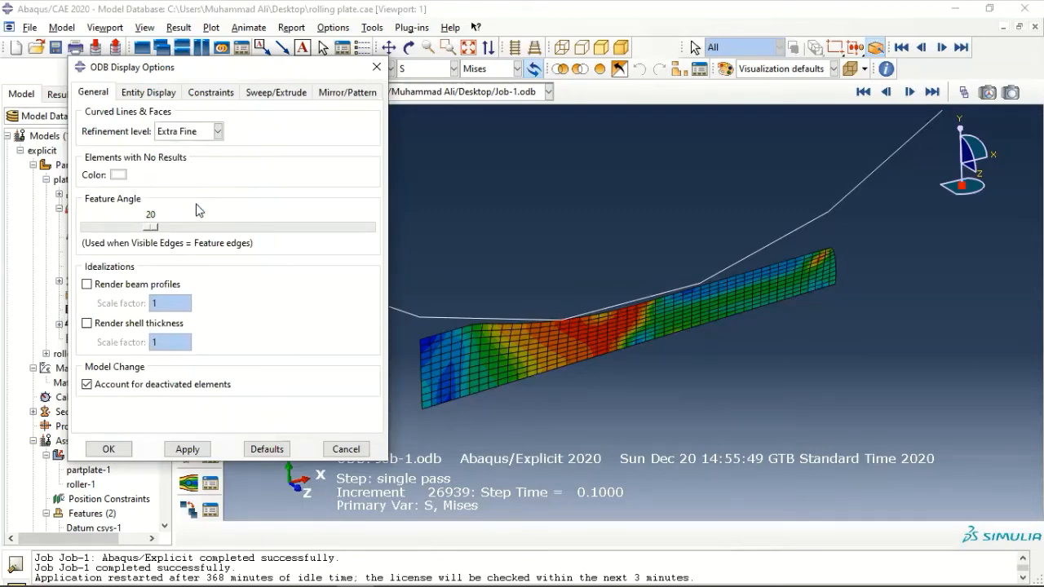
Display the results extruded, with a depth of 0.01 for the elements and a specified depth of 0.01 for the analytical rigid surfaces.
click(277, 93)
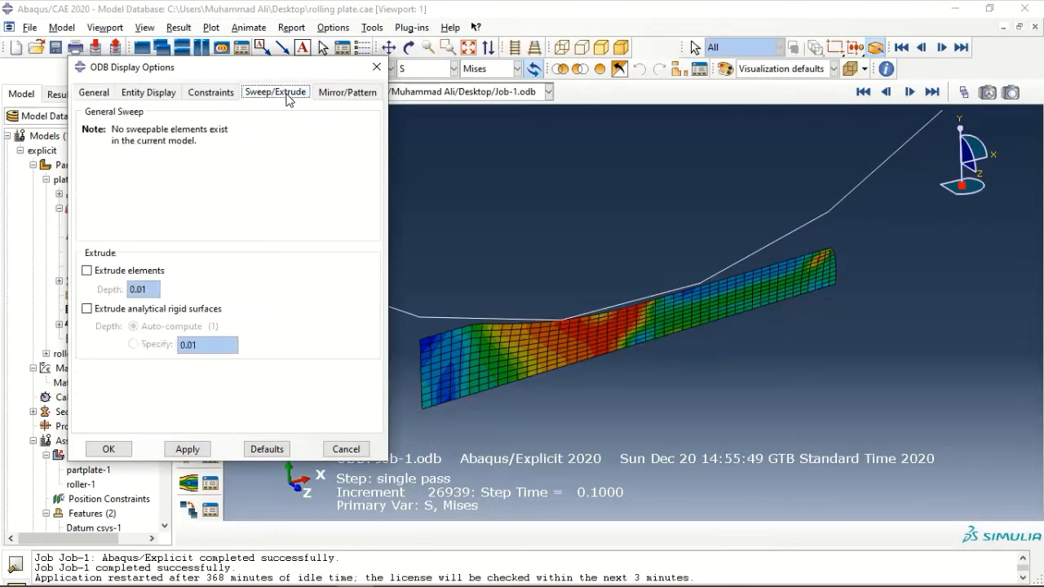
click(129, 271)
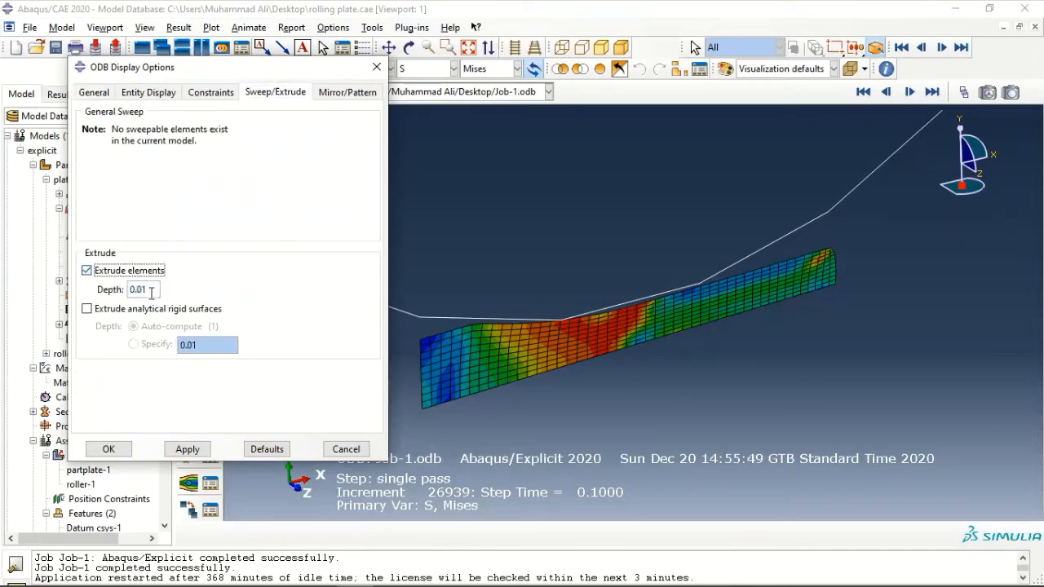
drag(148, 291, 127, 292)
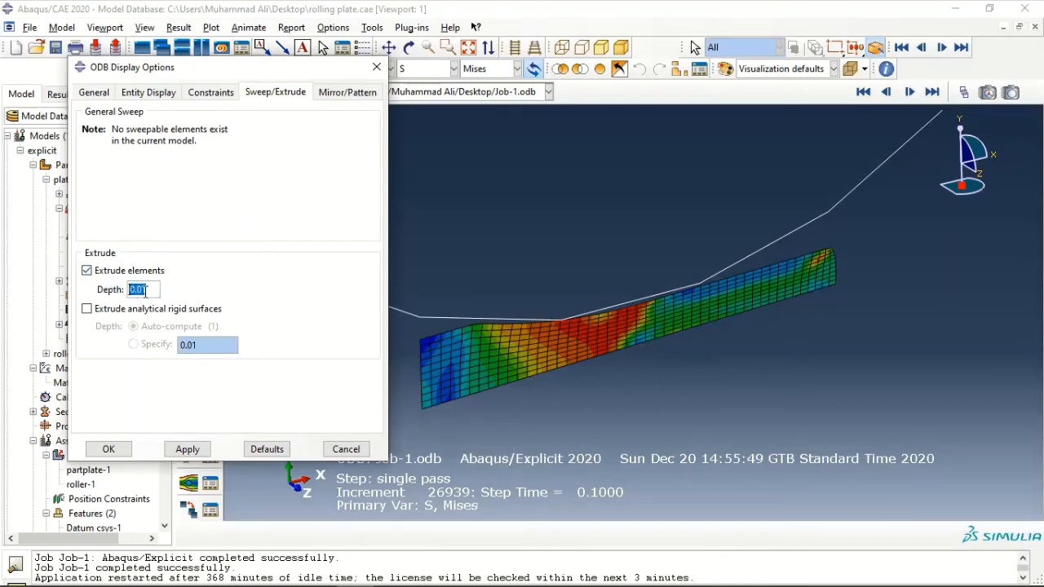
click(155, 292)
click(88, 310)
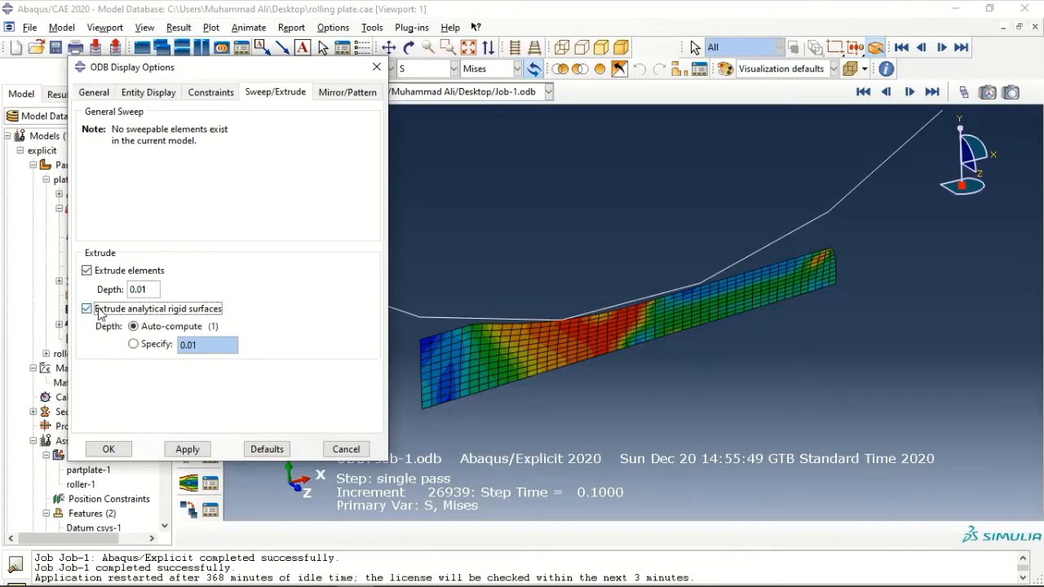
click(137, 346)
drag(204, 349, 162, 344)
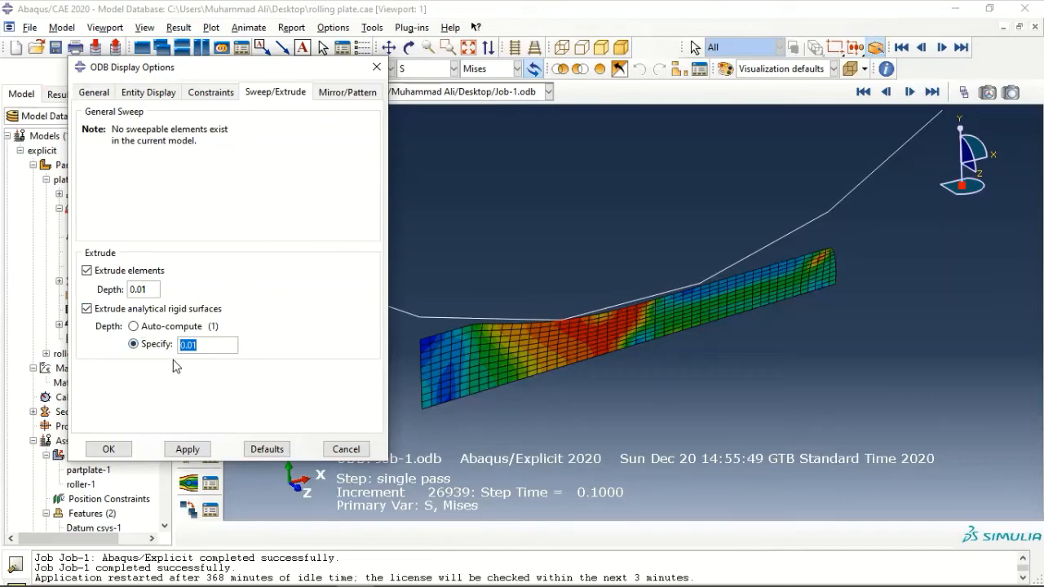
click(110, 448)
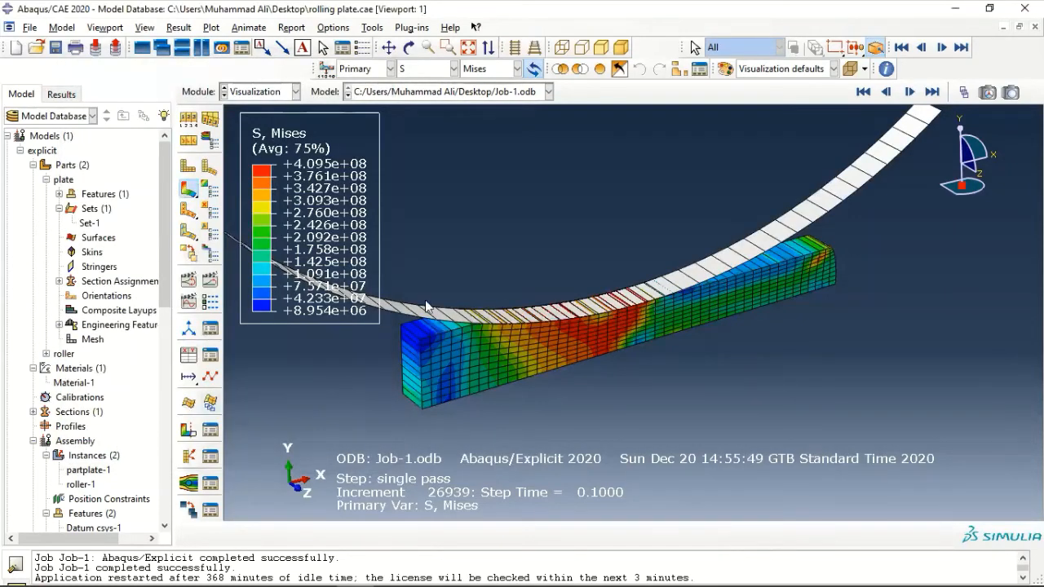
scroll(423, 326, down, 5)
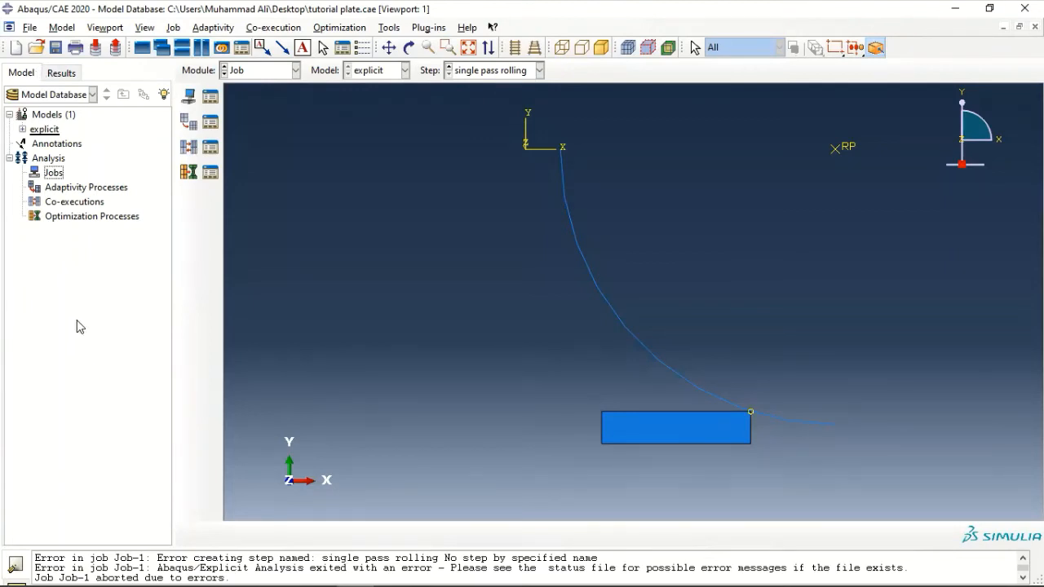
Copy the explicit model to a new model named "implicit".
right_click(43, 131)
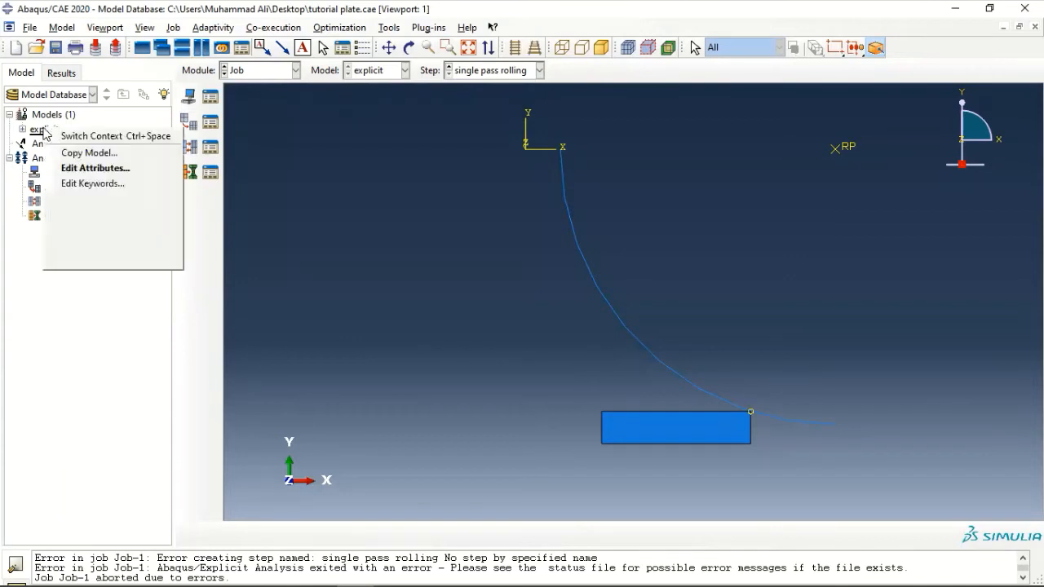
click(88, 153)
text(im)
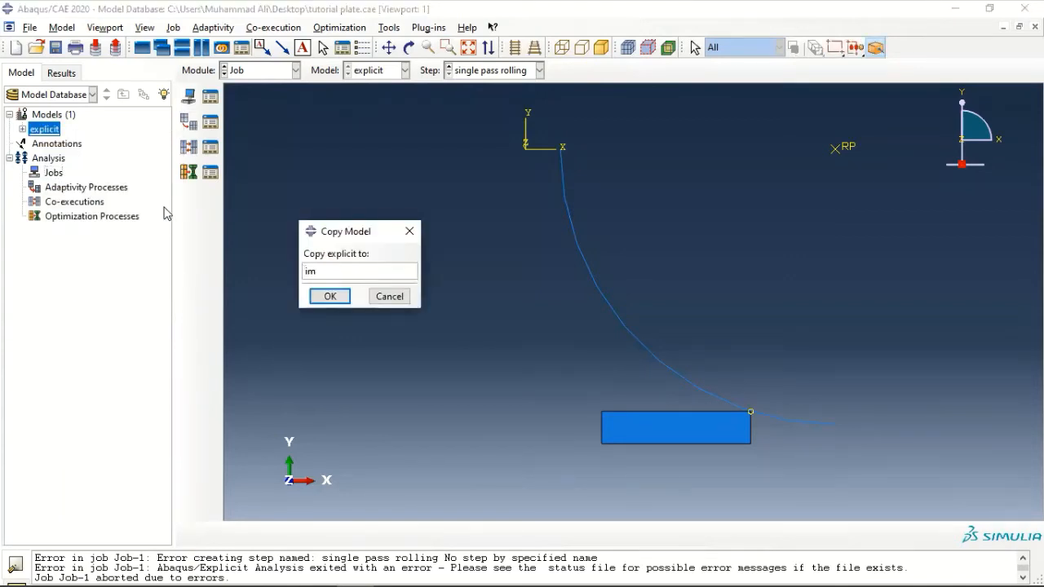
text(plicit)
key(Return)
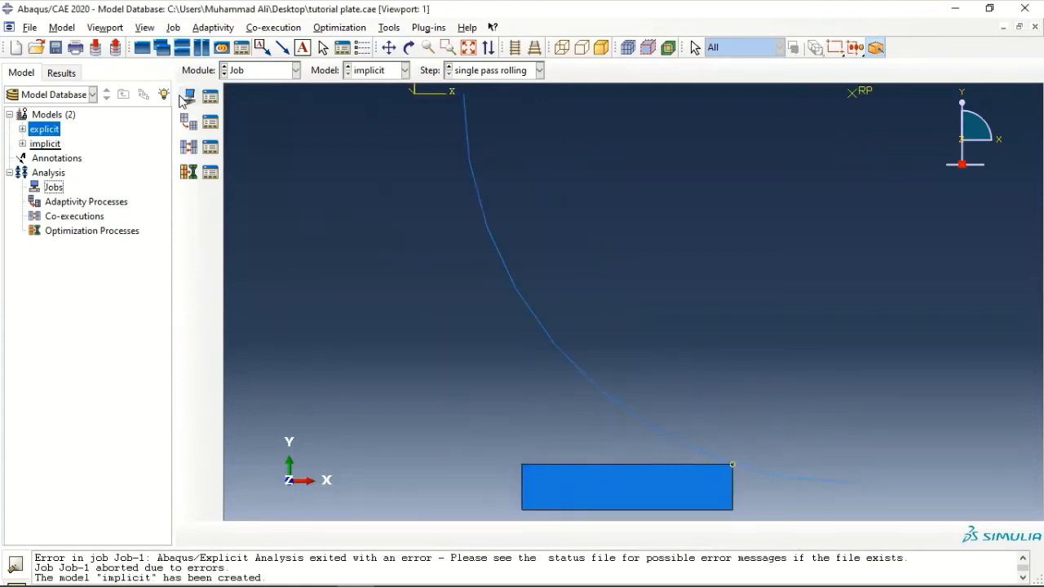
Replace the implicit model's single pass rolling step with a Static, General procedure, keeping the default settings.
click(23, 144)
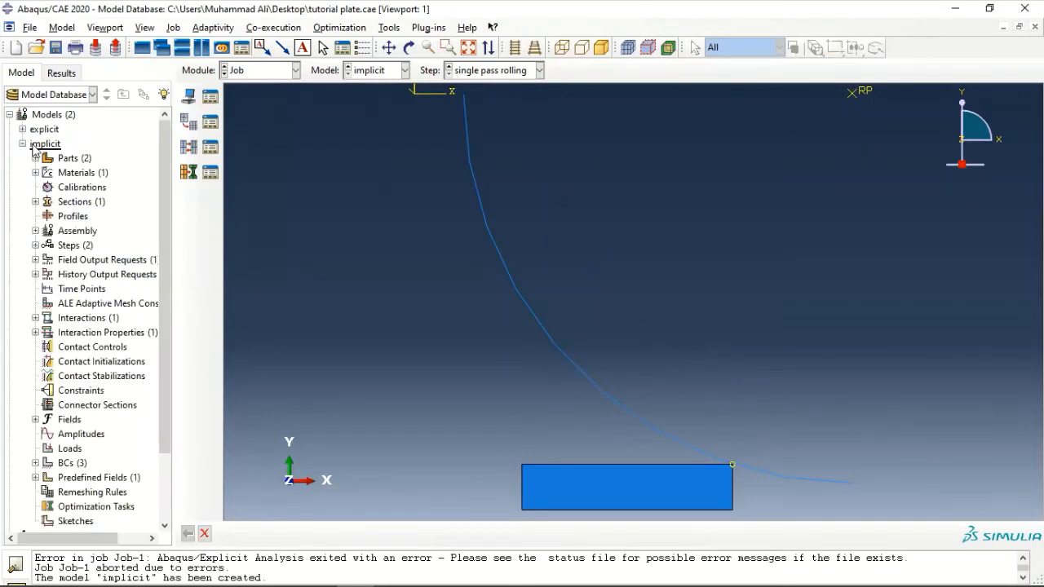
click(82, 244)
right_click(82, 241)
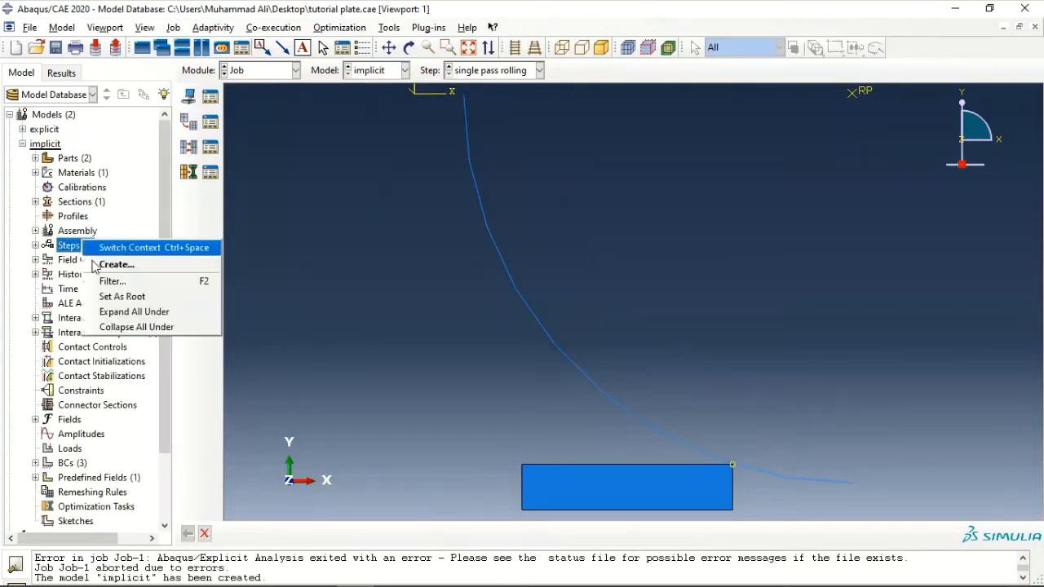
click(69, 252)
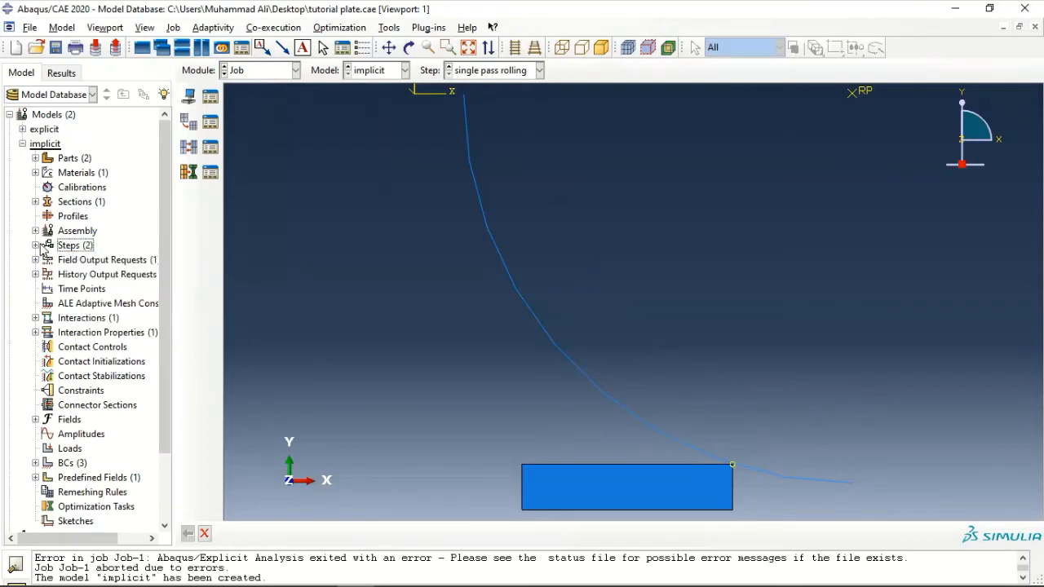
click(35, 244)
click(76, 275)
right_click(76, 275)
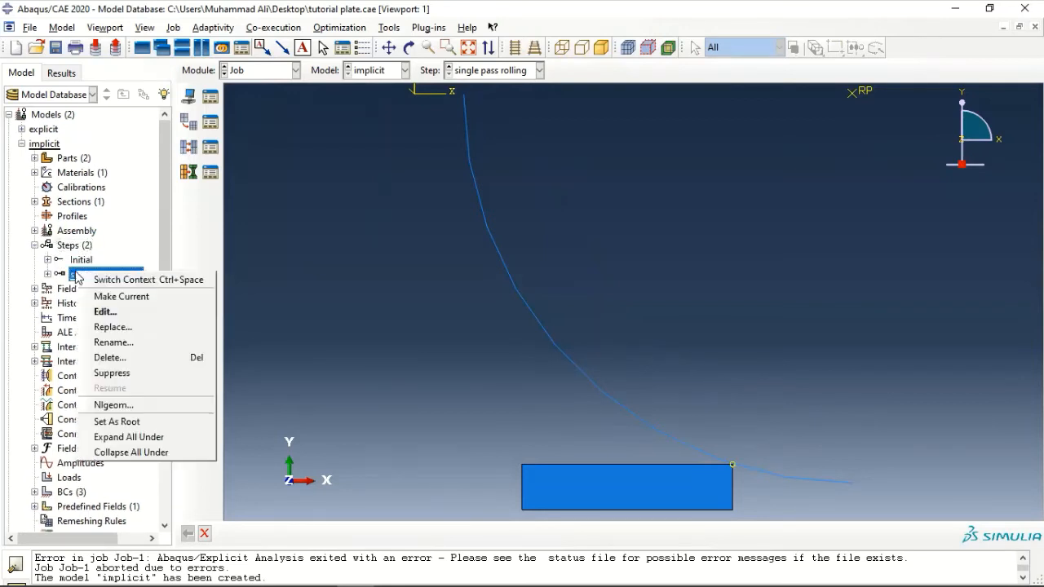
click(118, 315)
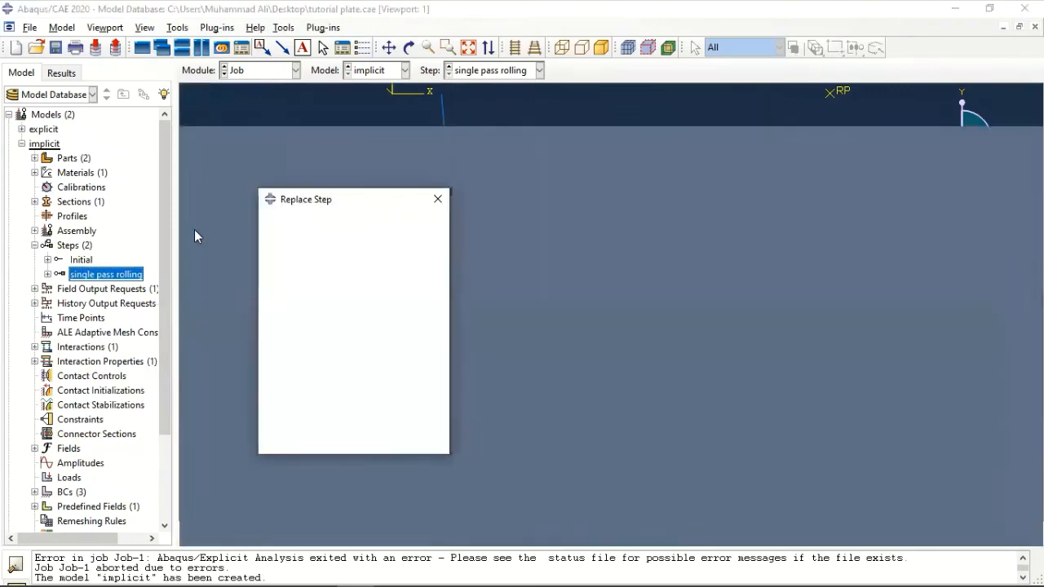
scroll(356, 382, down, 2)
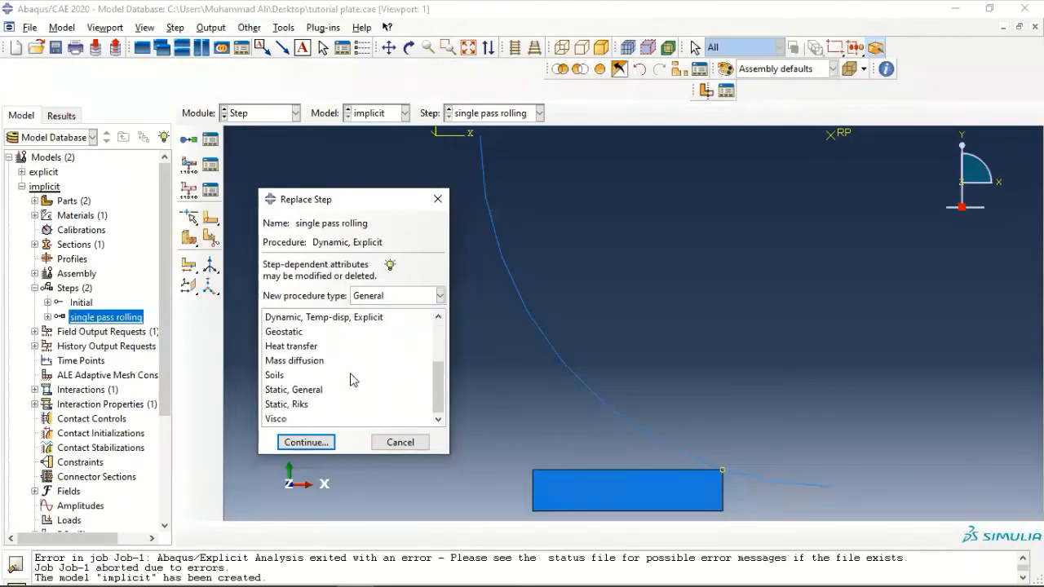
click(301, 393)
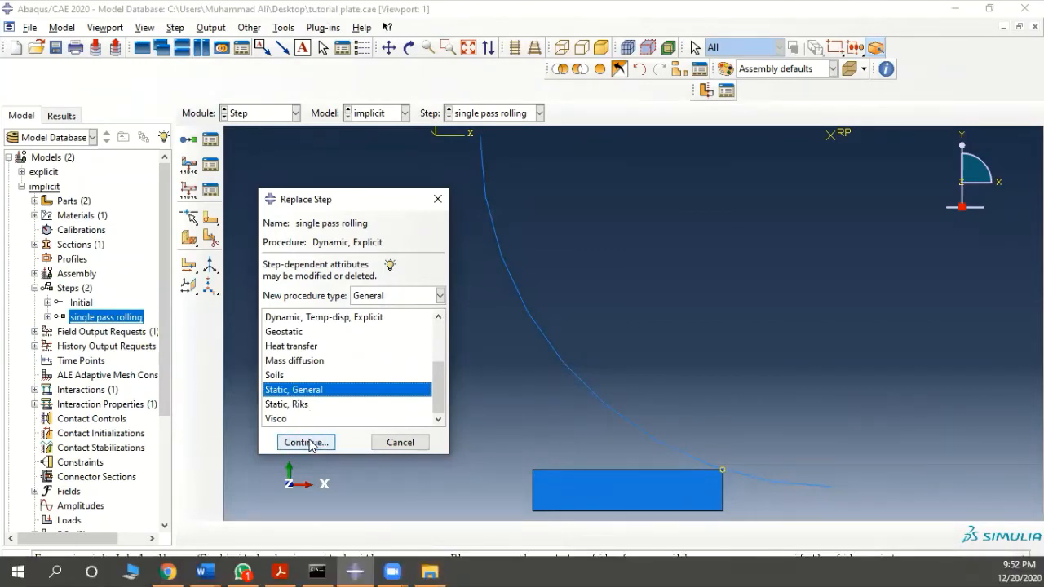
click(307, 442)
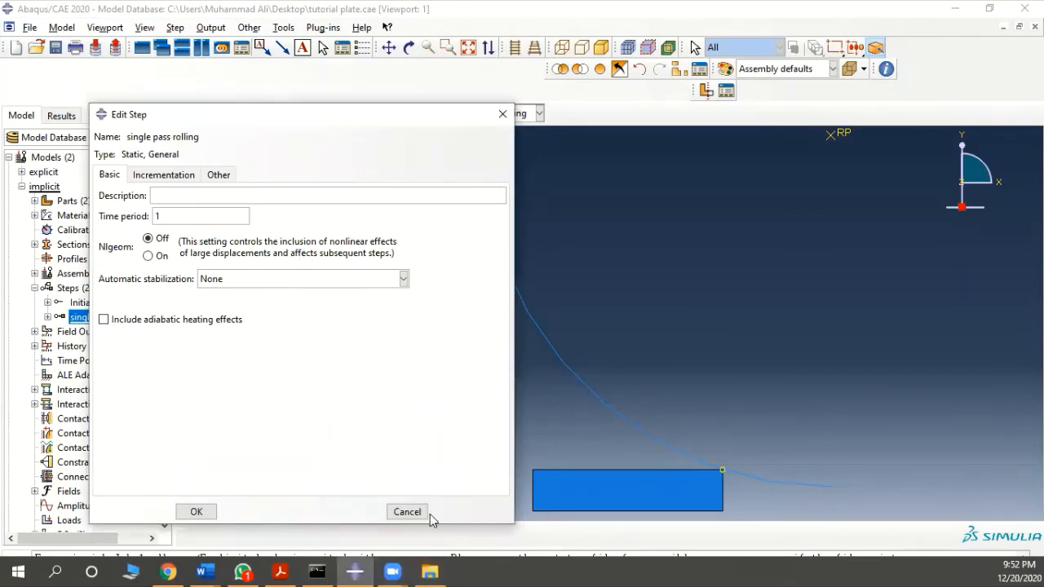
click(204, 511)
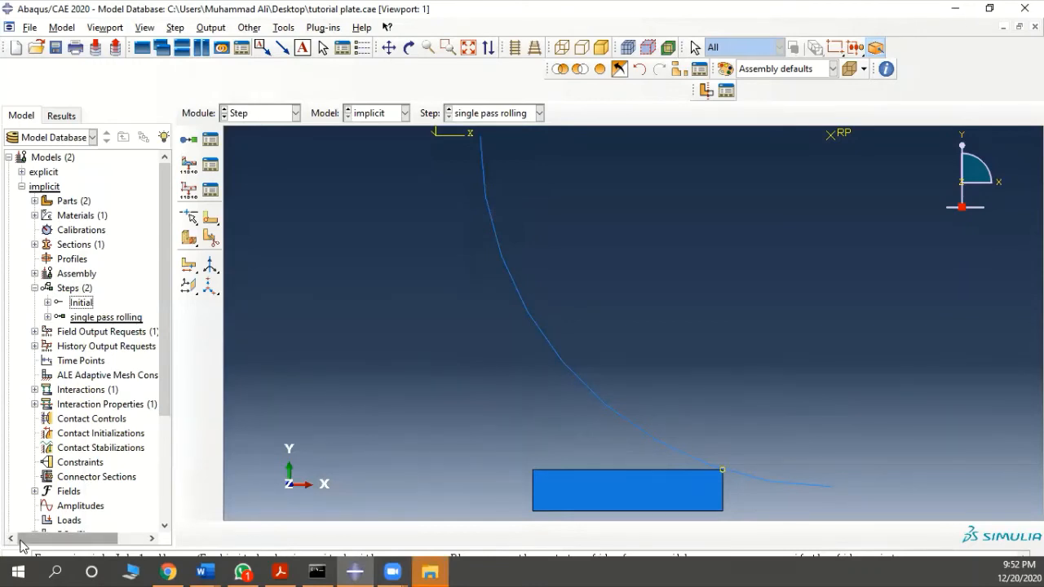
Set the single pass rolling step to use no ALE adaptive mesh domain.
click(249, 27)
mouse_move(263, 47)
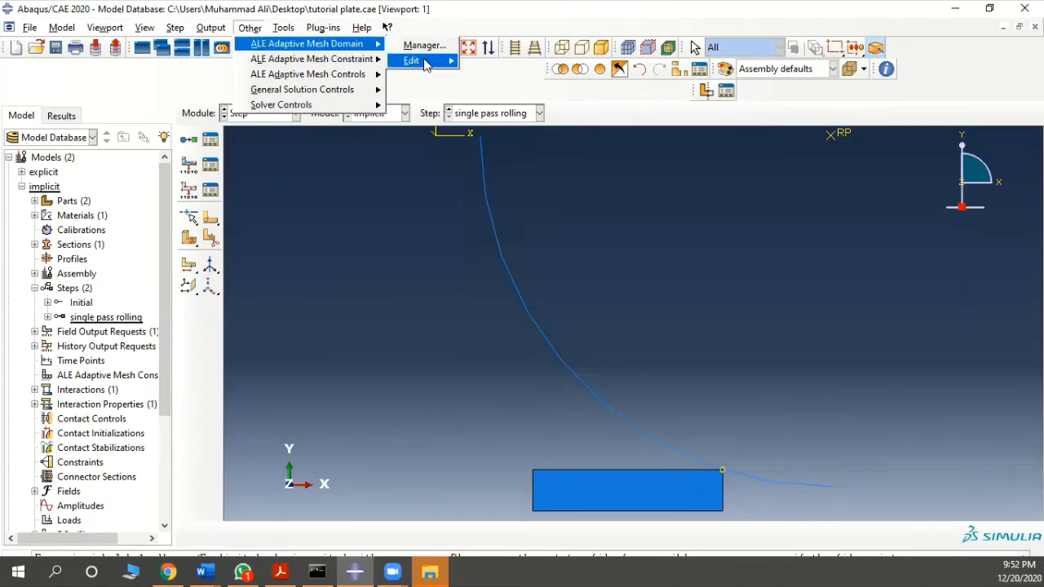
mouse_move(420, 61)
click(484, 63)
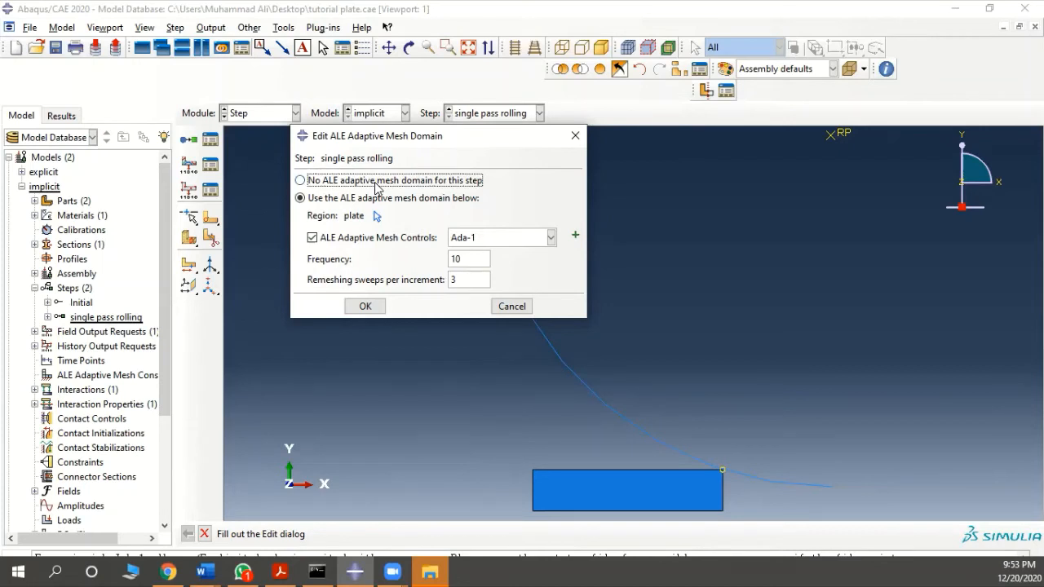
click(378, 186)
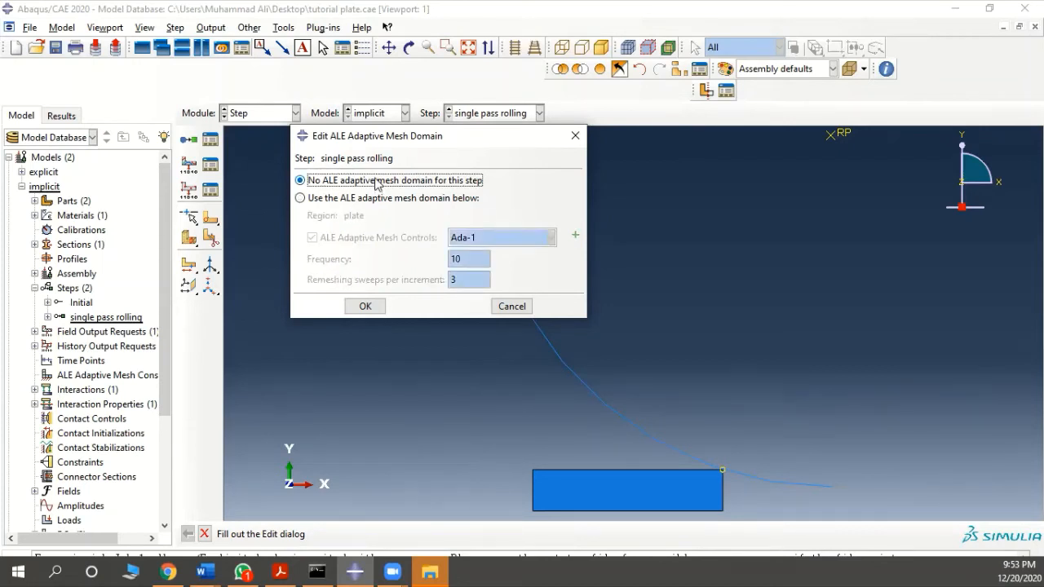
click(366, 310)
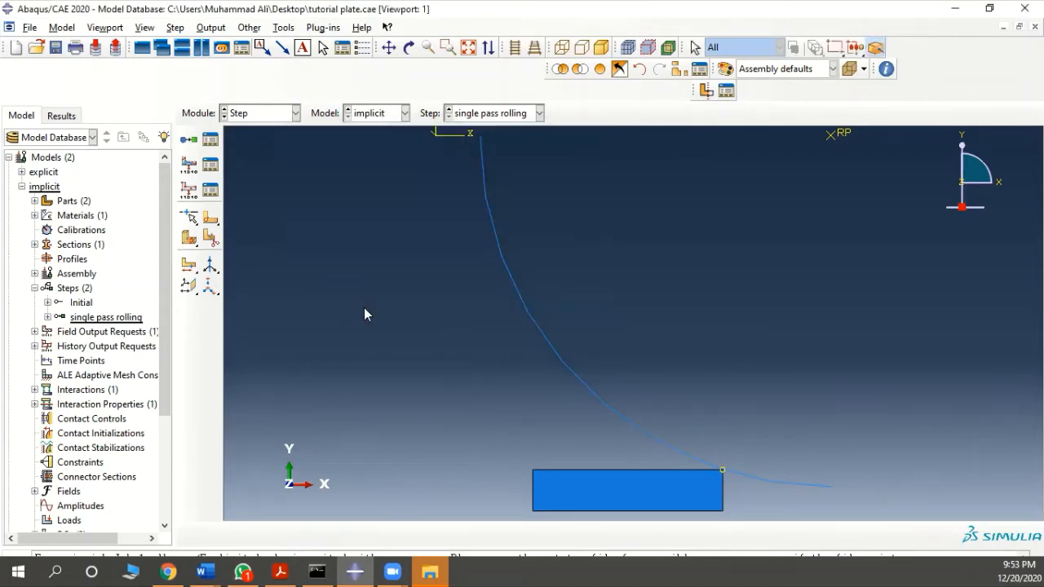
Rename the single pass rolling step of the implicit model to "establish contact".
right_click(113, 317)
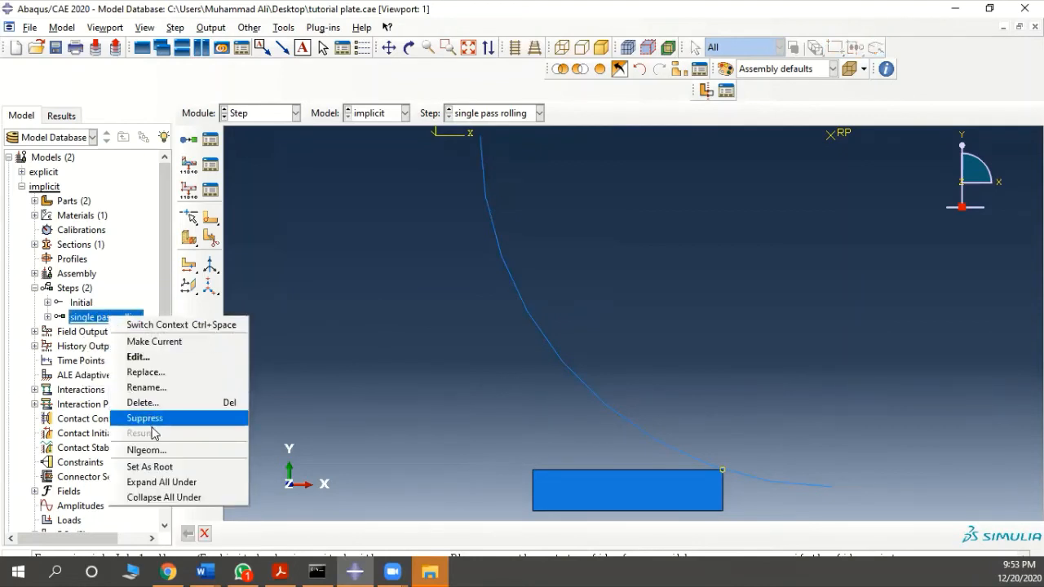
click(186, 388)
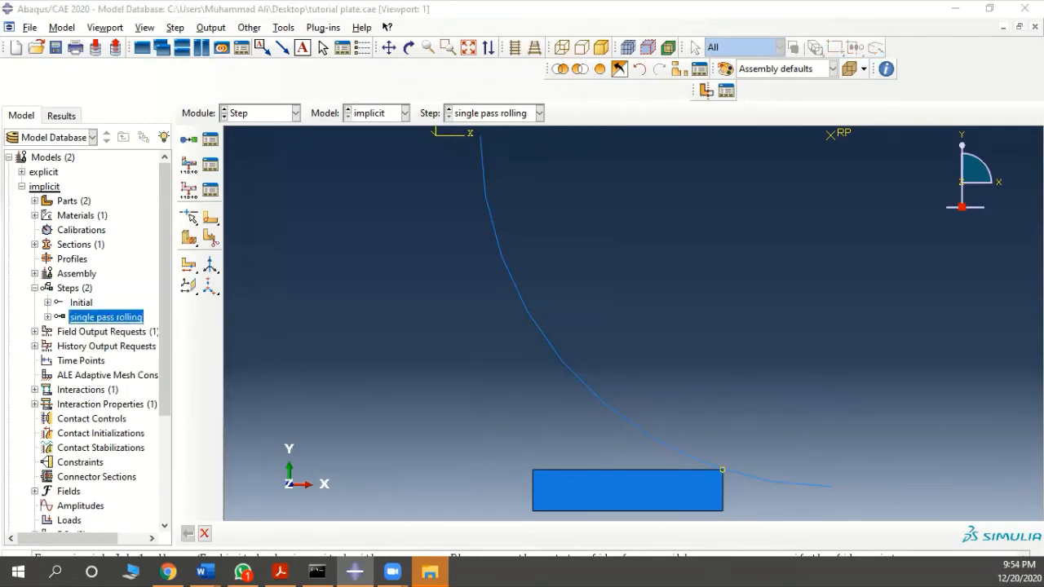
text(e)
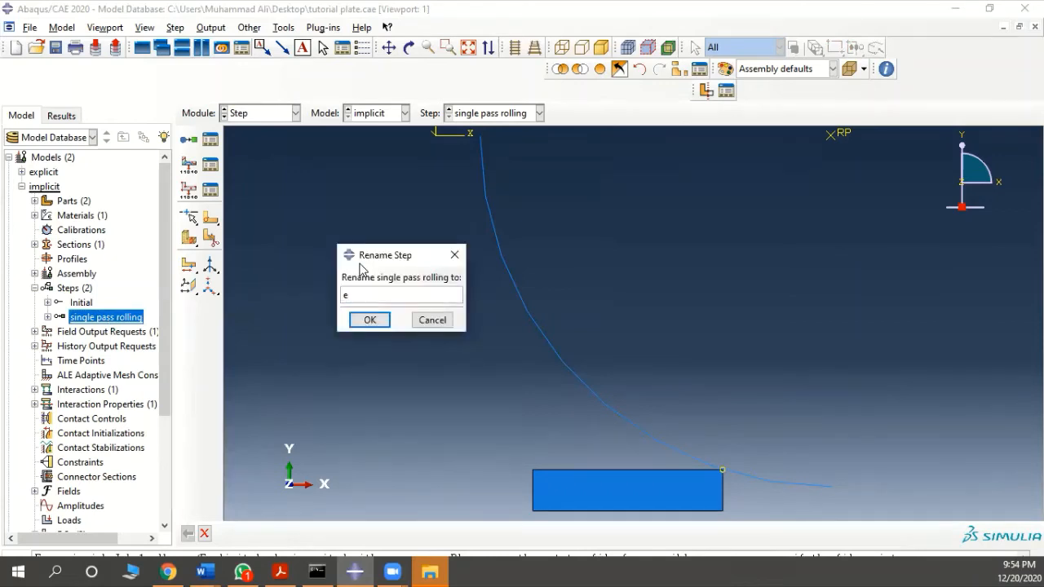
text(stablish contact)
key(Return)
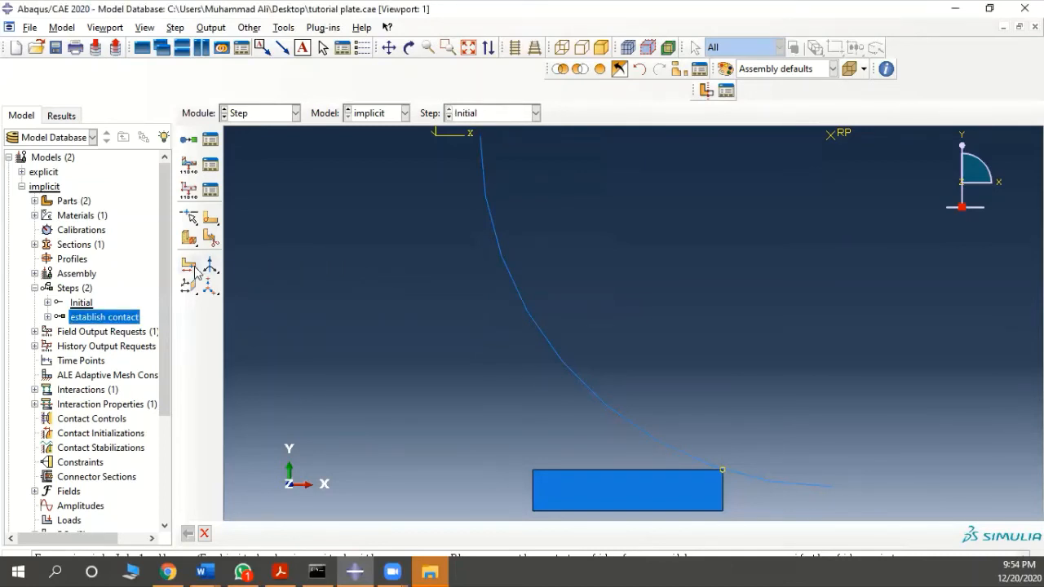
Set the establish contact step's increment sizes to 0.0001 initial, 1E-08 minimum and 0.001 maximum.
right_click(100, 322)
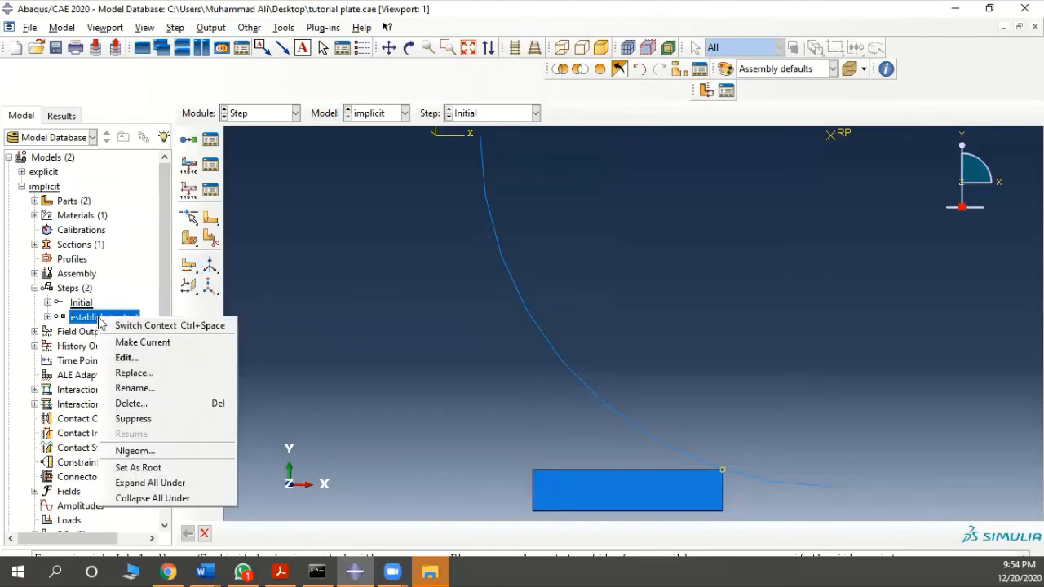
click(127, 357)
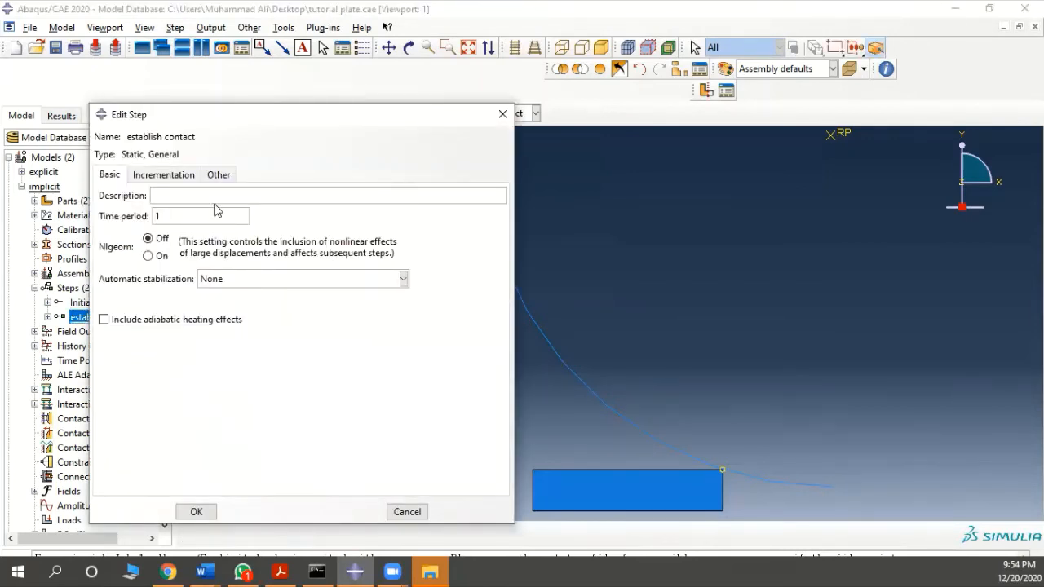
click(187, 181)
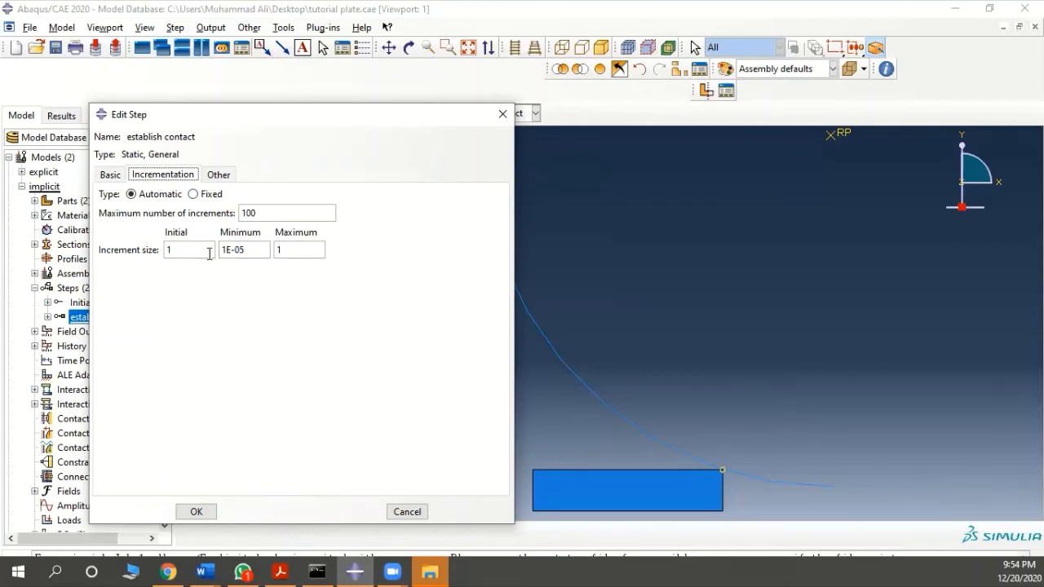
double_click(170, 249)
text(0.0001)
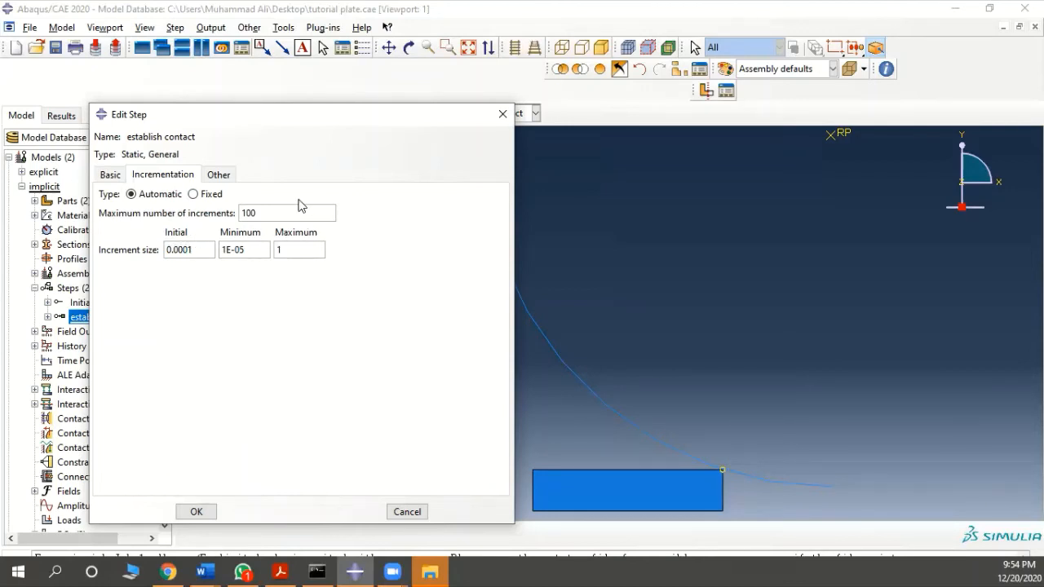
click(259, 250)
key(BackSpace)
key(BackSpace)
text(08)
double_click(304, 247)
text(0.001)
Give the establish contact step a time period of 0.001 and turn on Nlgeom.
click(116, 176)
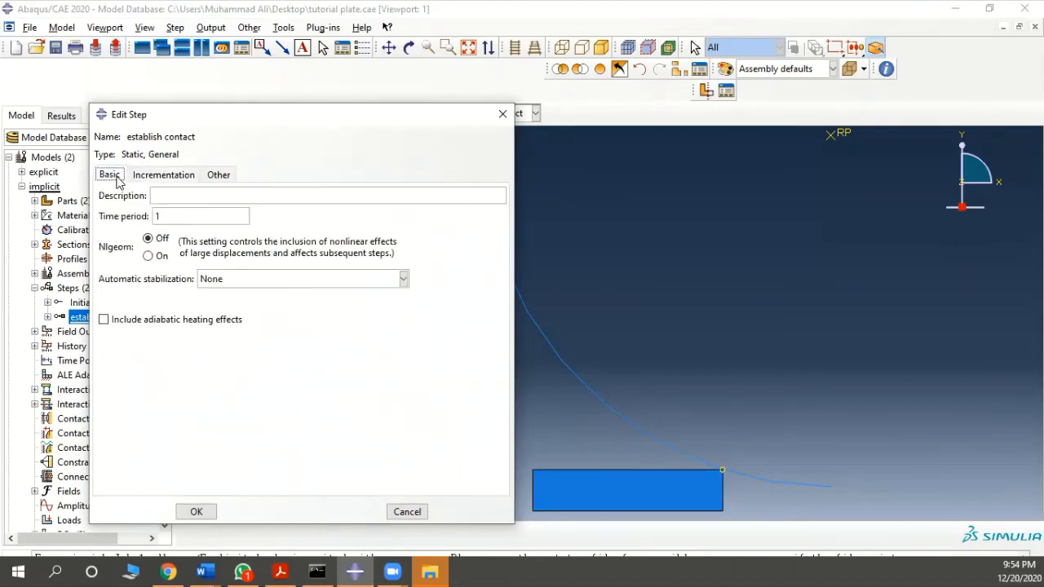
double_click(170, 218)
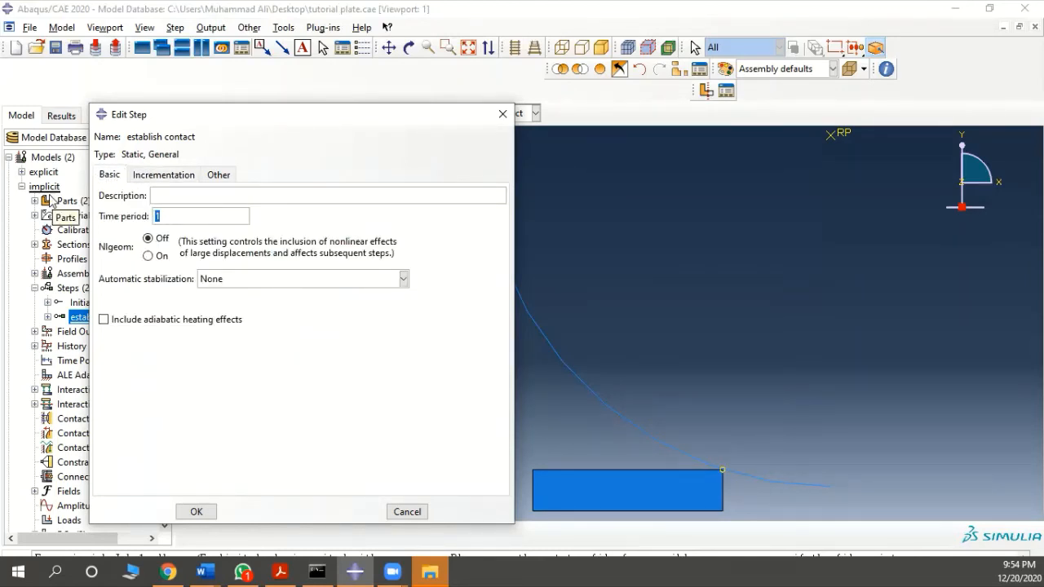
text(0.001)
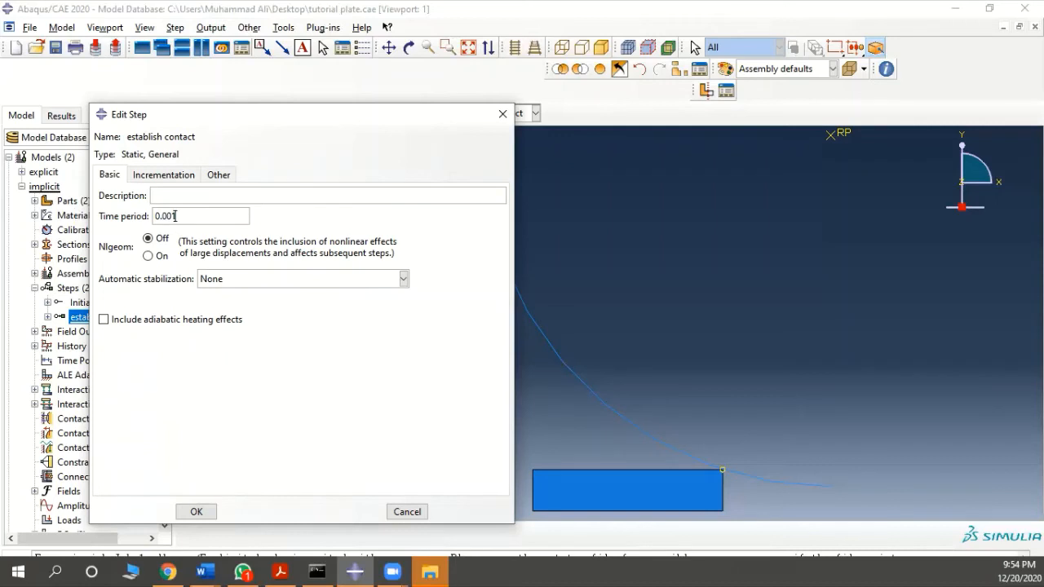
click(150, 256)
click(199, 511)
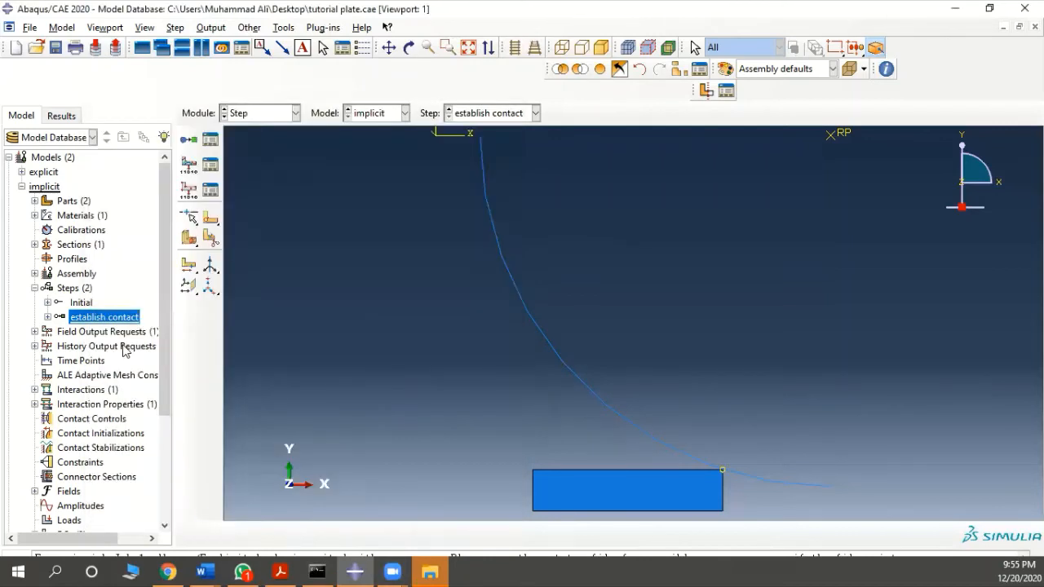
Create a Static, General step named "roll pass" after establish contact with a time period of 0.099.
double_click(65, 290)
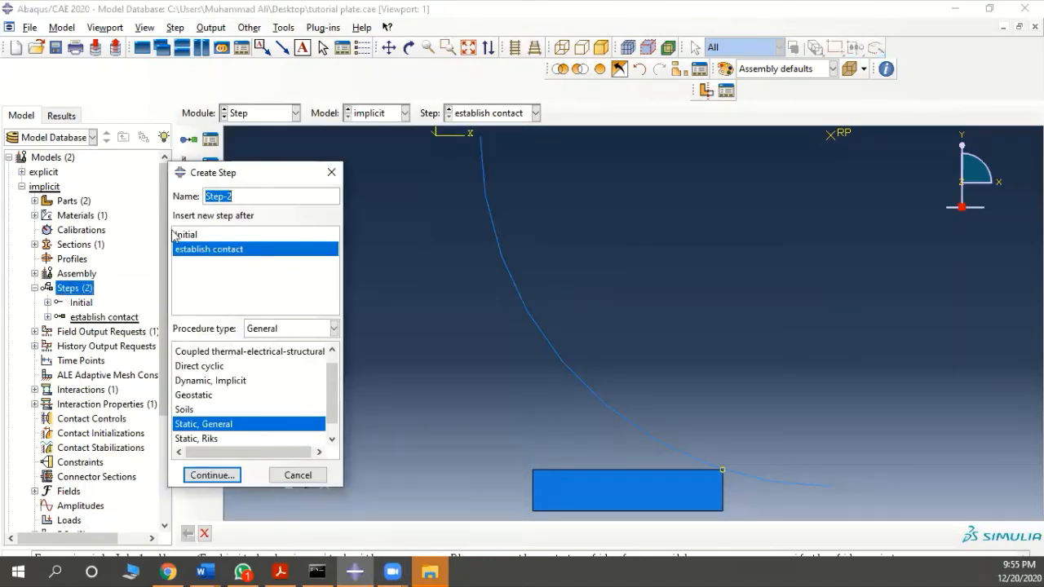
text(roll pass)
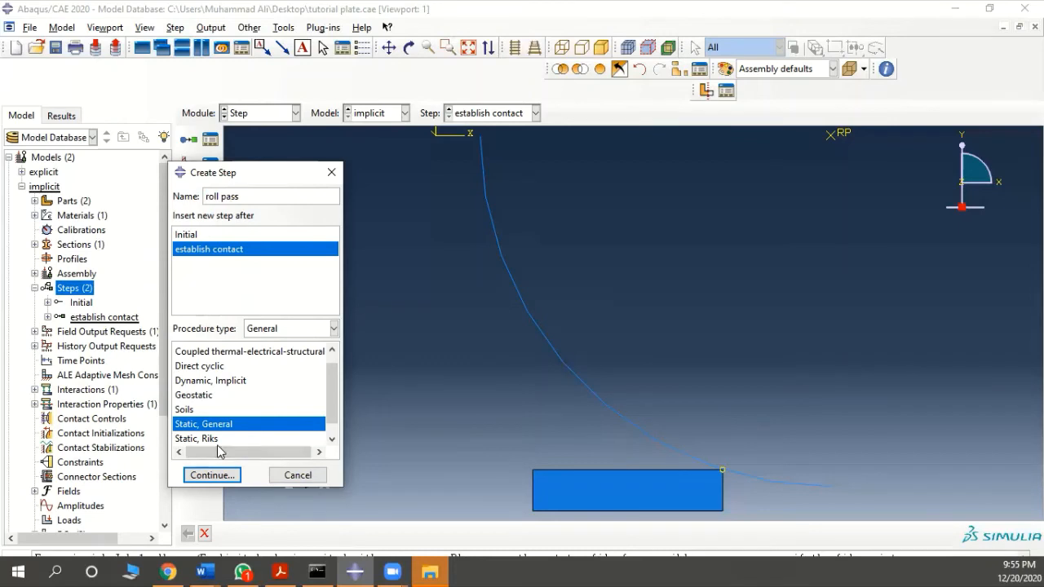
click(211, 475)
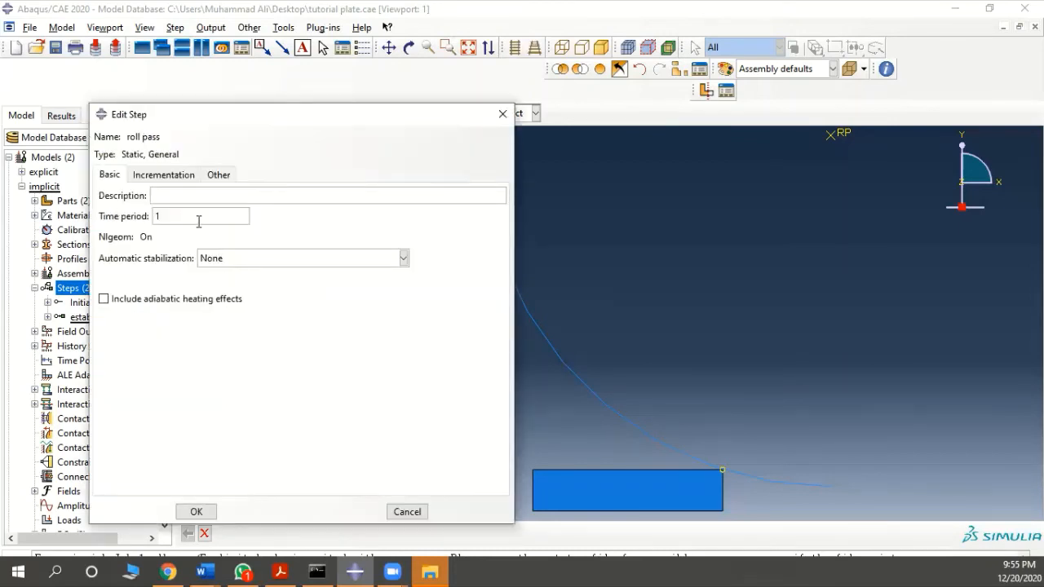
drag(197, 220, 120, 221)
text(0.099)
Limit the roll pass step to 500 increments with an initial increment size of 0.0001.
click(166, 174)
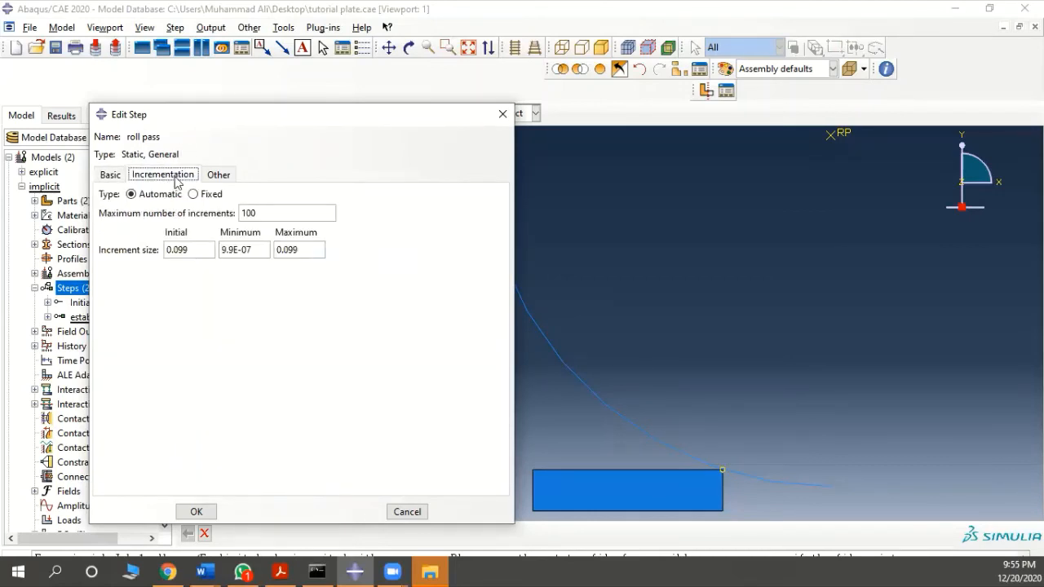
drag(258, 213, 186, 206)
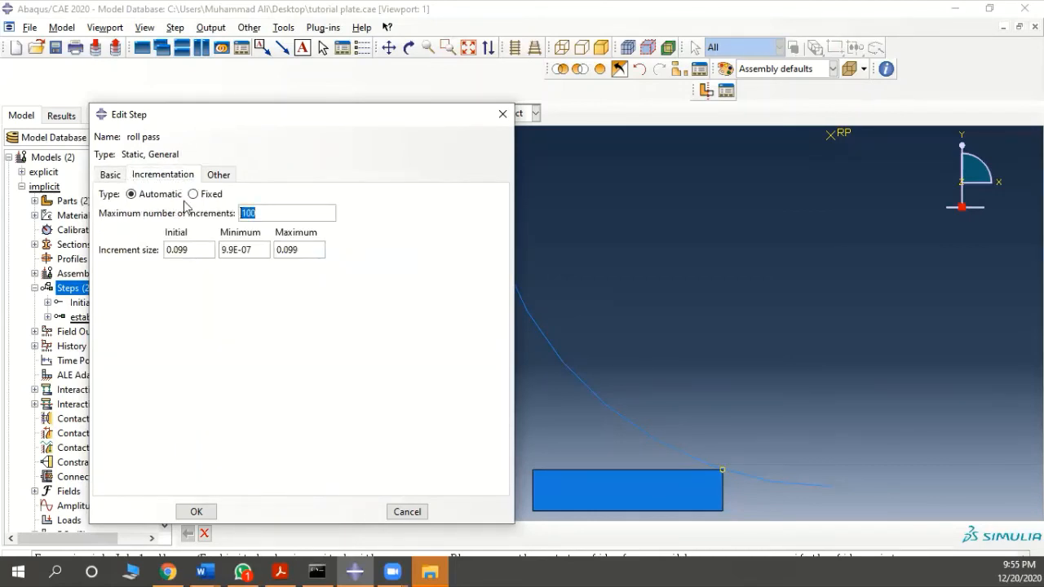
text(500)
drag(198, 249, 65, 198)
text(0.0001)
click(265, 253)
click(198, 512)
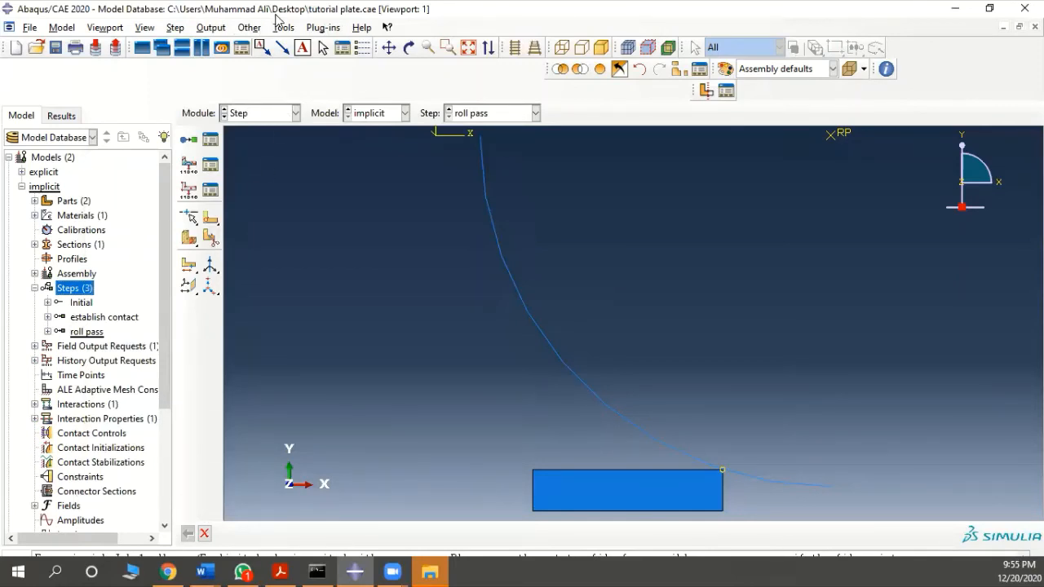
Set the restart request frequency to 250 for both the establish contact and roll pass steps.
click(223, 31)
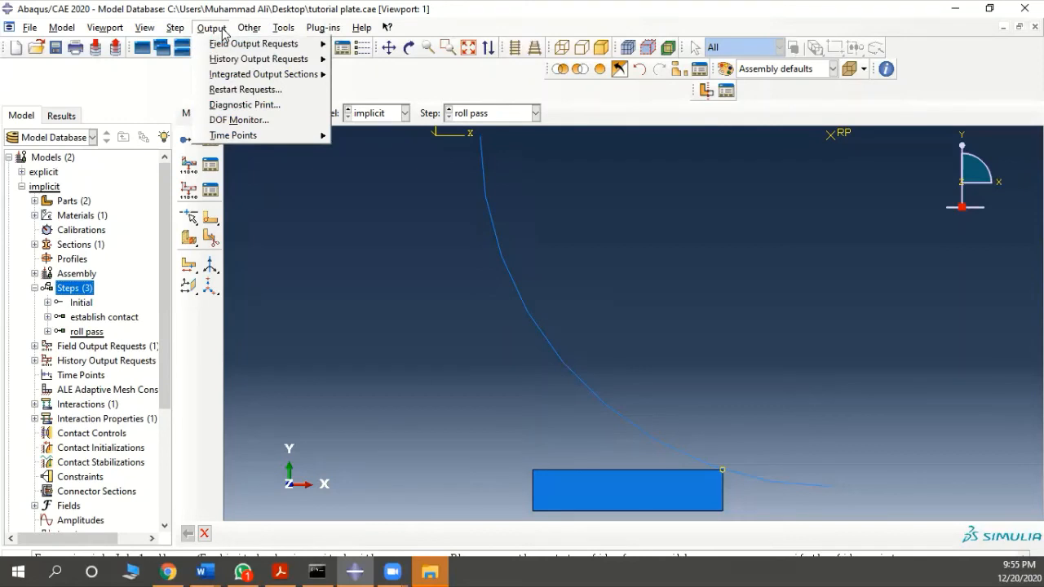
click(235, 103)
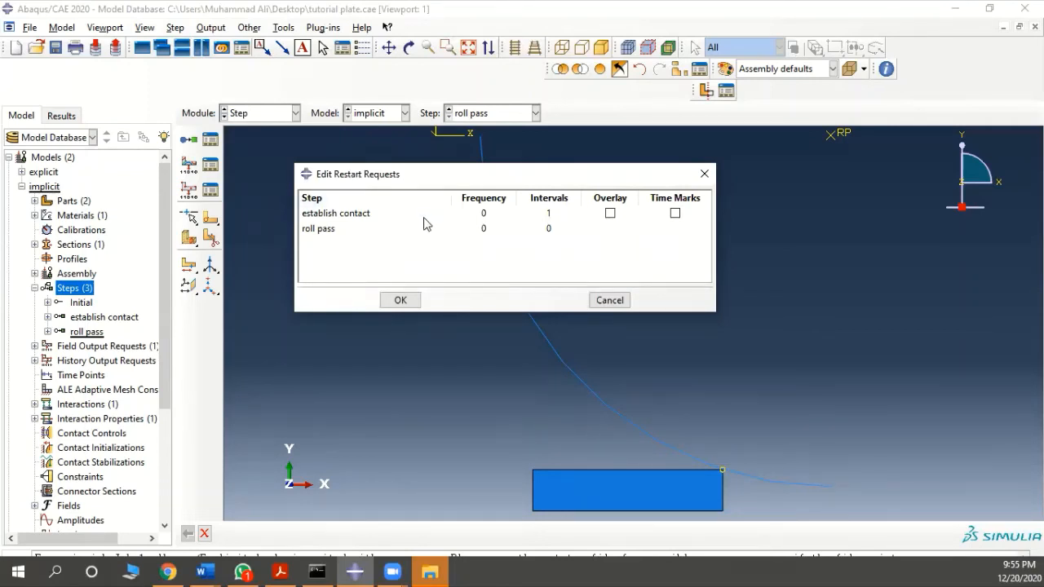
click(471, 214)
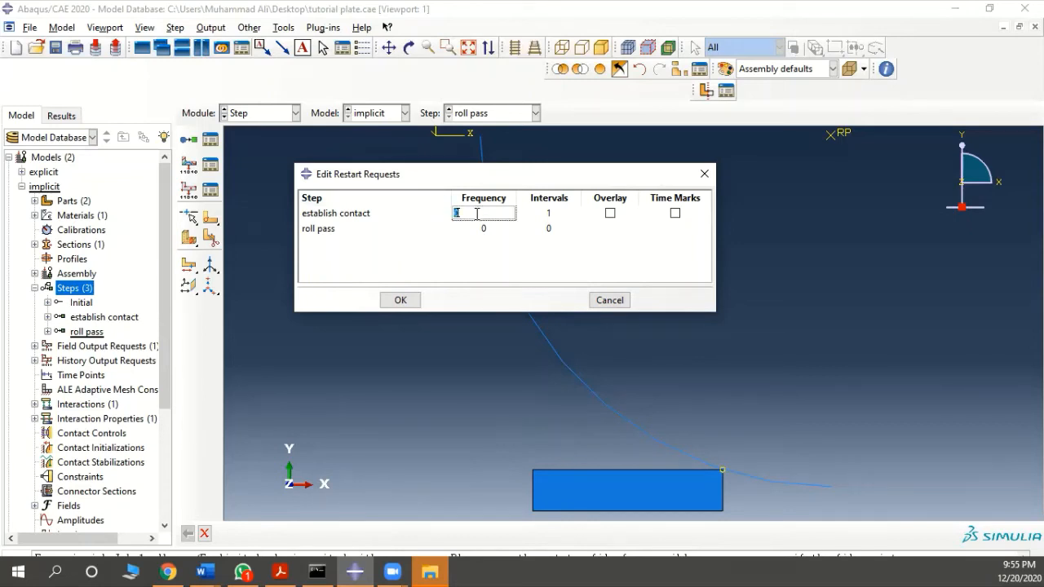
text(250)
key(Down)
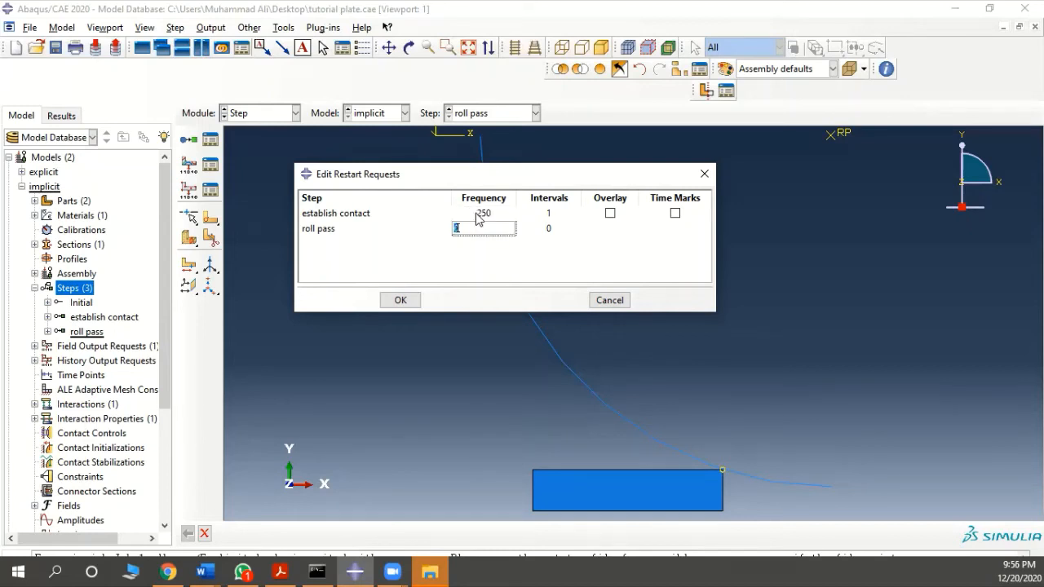
text(250)
key(Return)
click(400, 300)
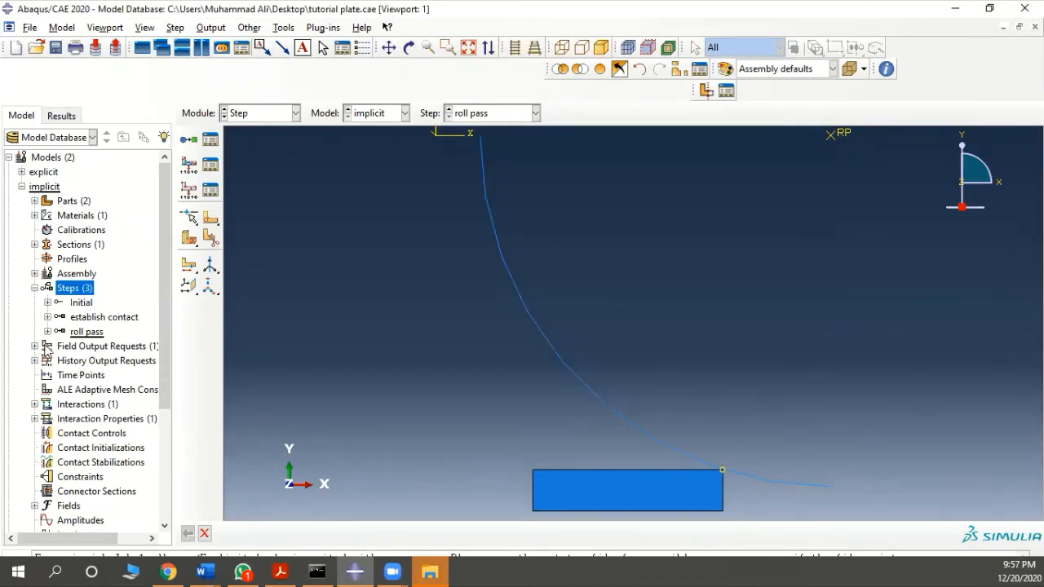
Set the field output request F-Output-1 to 25 evenly spaced time intervals.
click(34, 345)
right_click(77, 361)
click(82, 390)
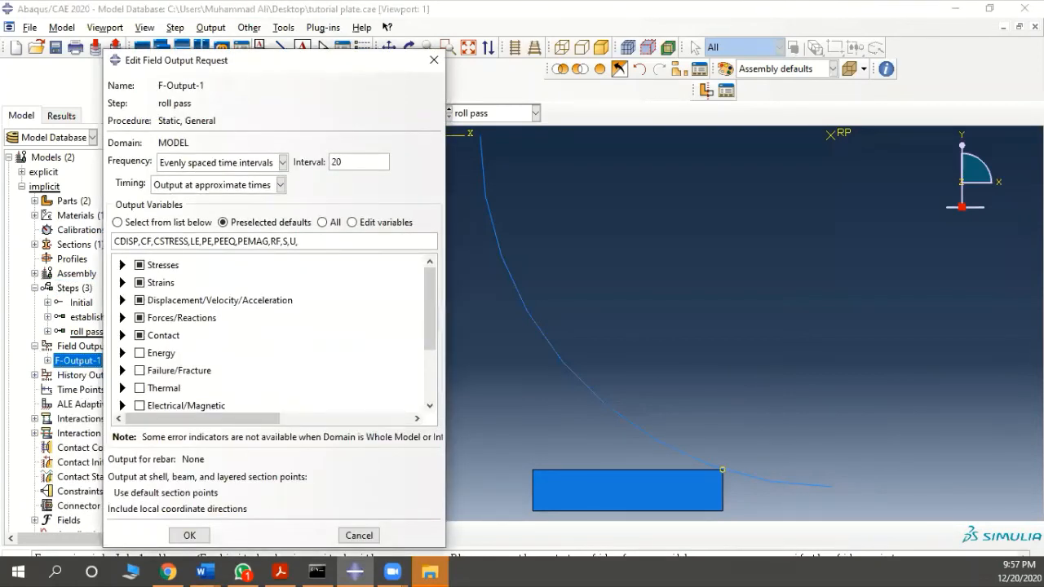
double_click(374, 162)
text(1)
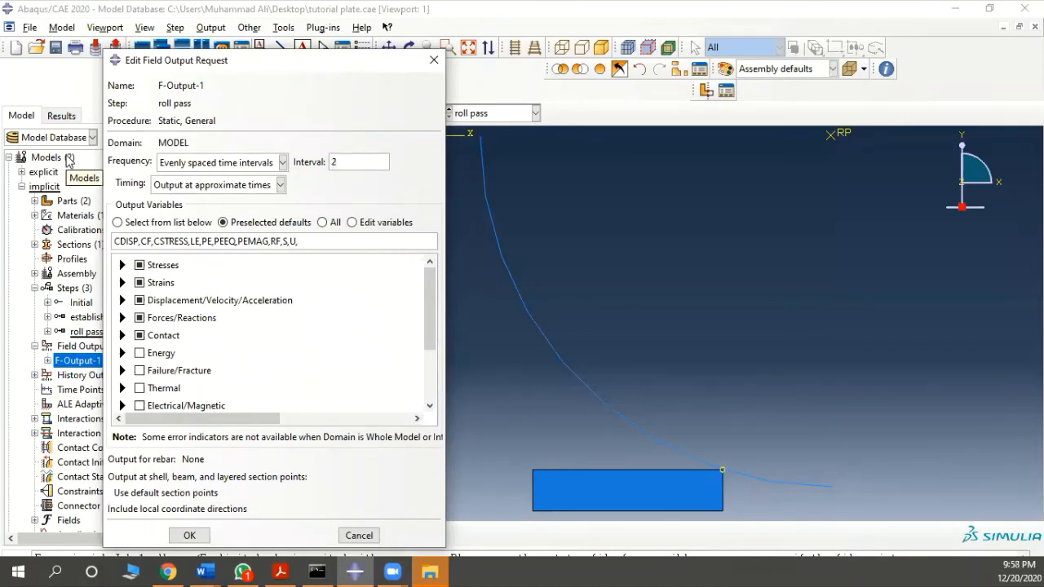
text(5)
drag(331, 65, 336, 28)
click(194, 498)
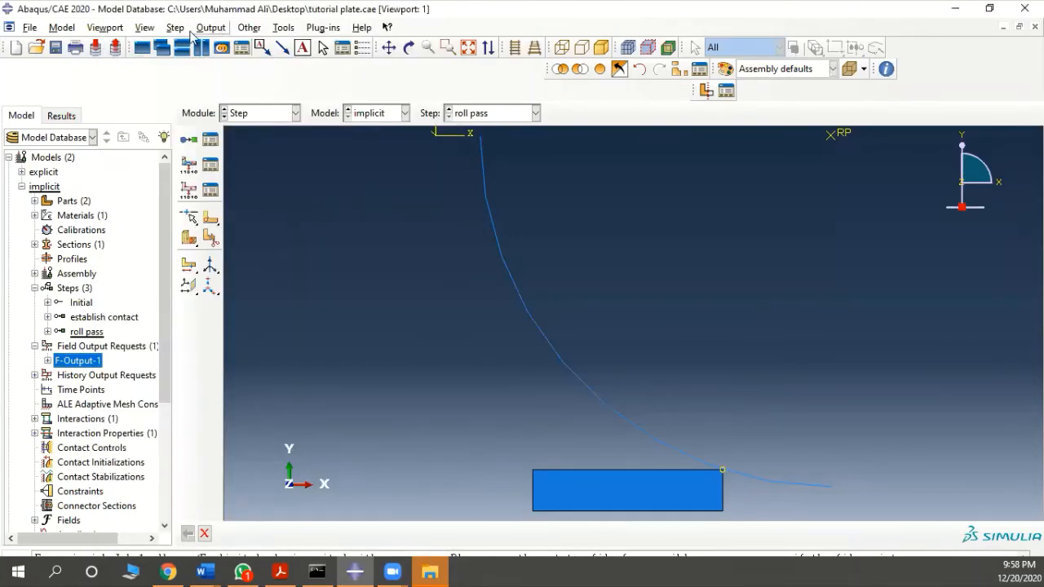
Specify the general solution controls of the roll pass step with discontinuous analysis enabled for time incrementation.
click(242, 28)
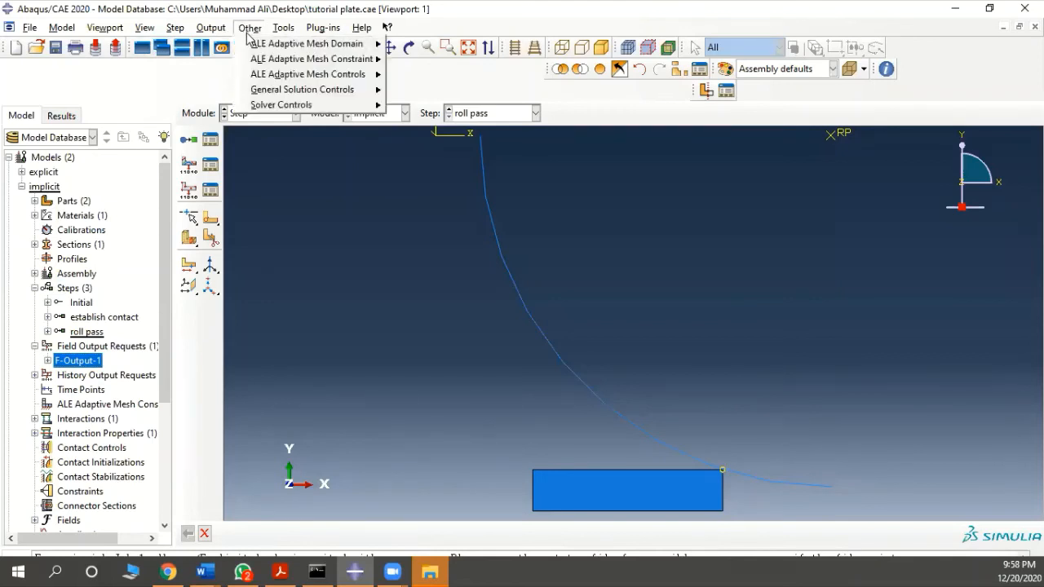
mouse_move(288, 90)
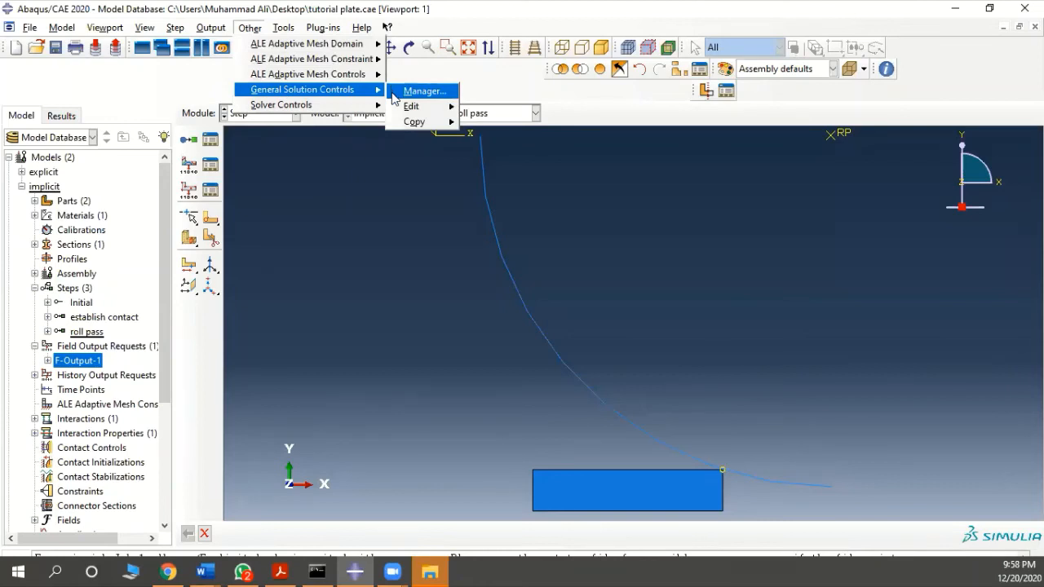
mouse_move(416, 108)
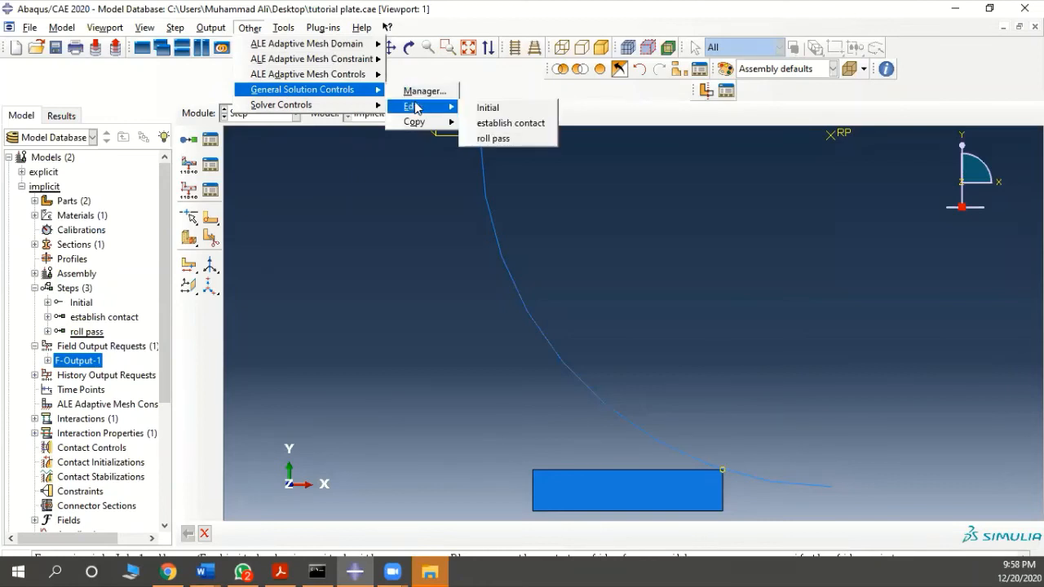
click(493, 138)
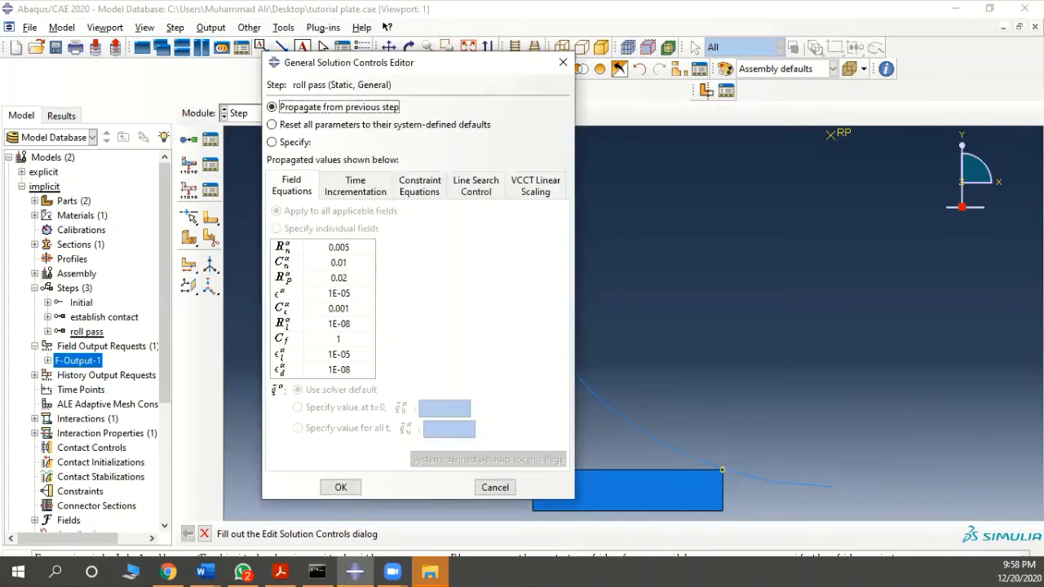
click(292, 143)
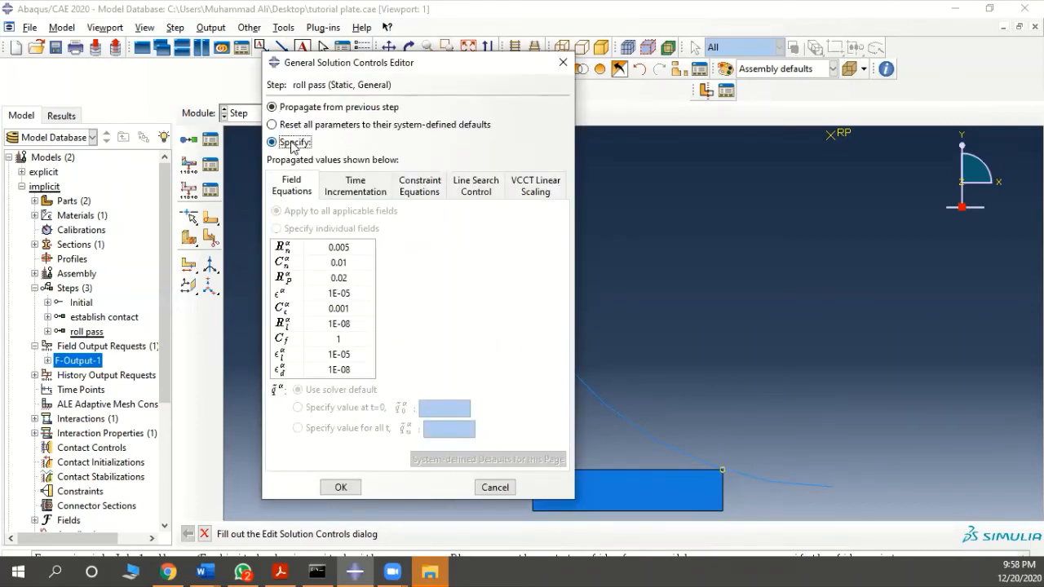
click(355, 187)
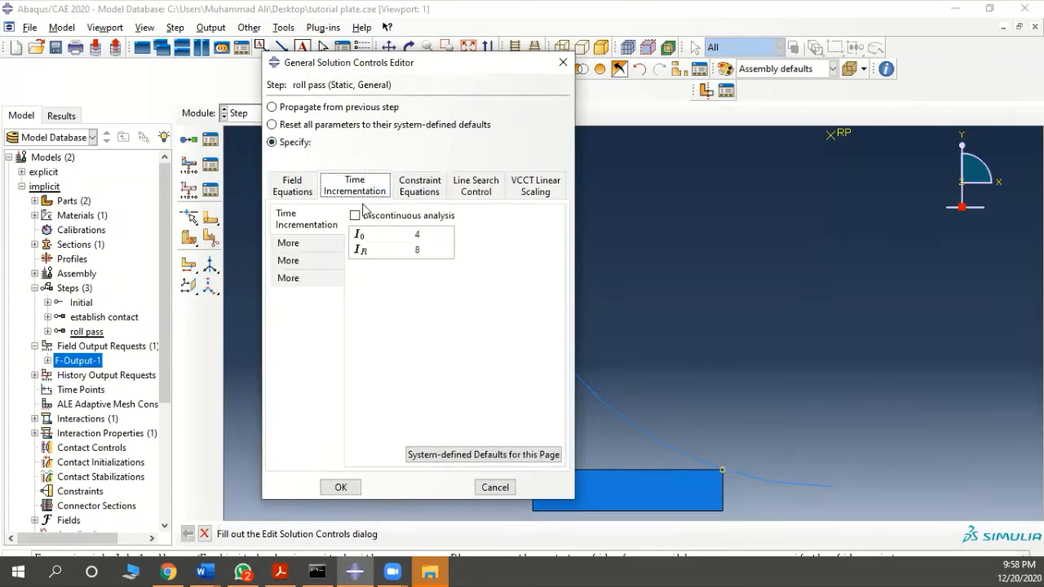
click(366, 215)
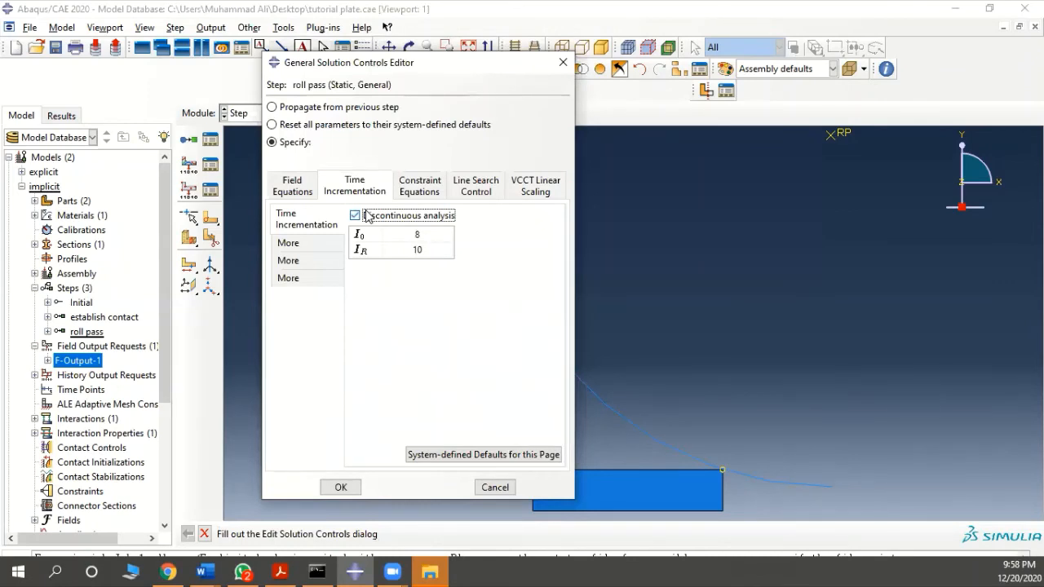
click(331, 492)
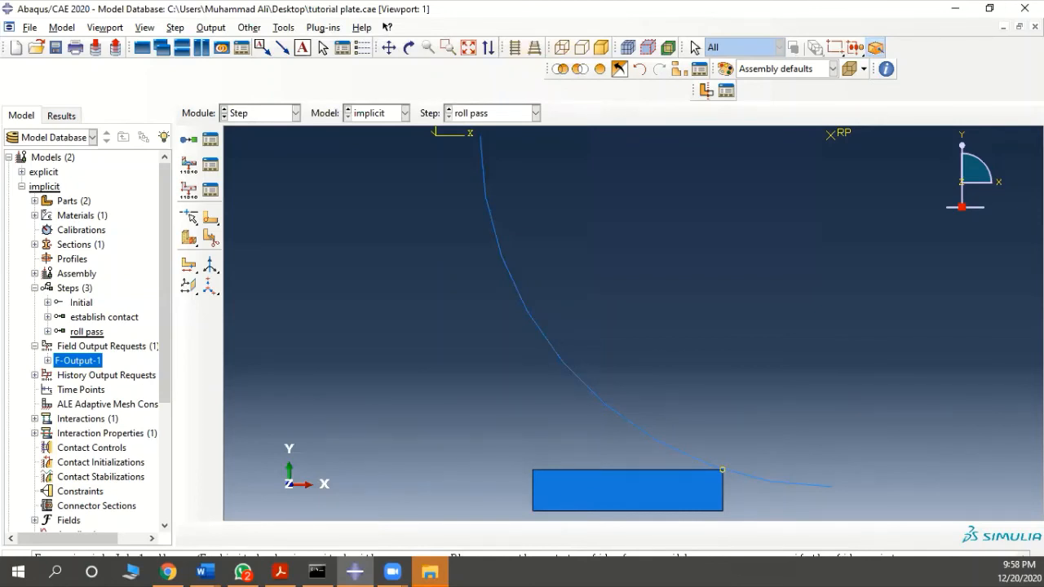
Create a velocity/angular velocity boundary condition named "feed piece" in the establish contact step.
scroll(122, 457, down, 3)
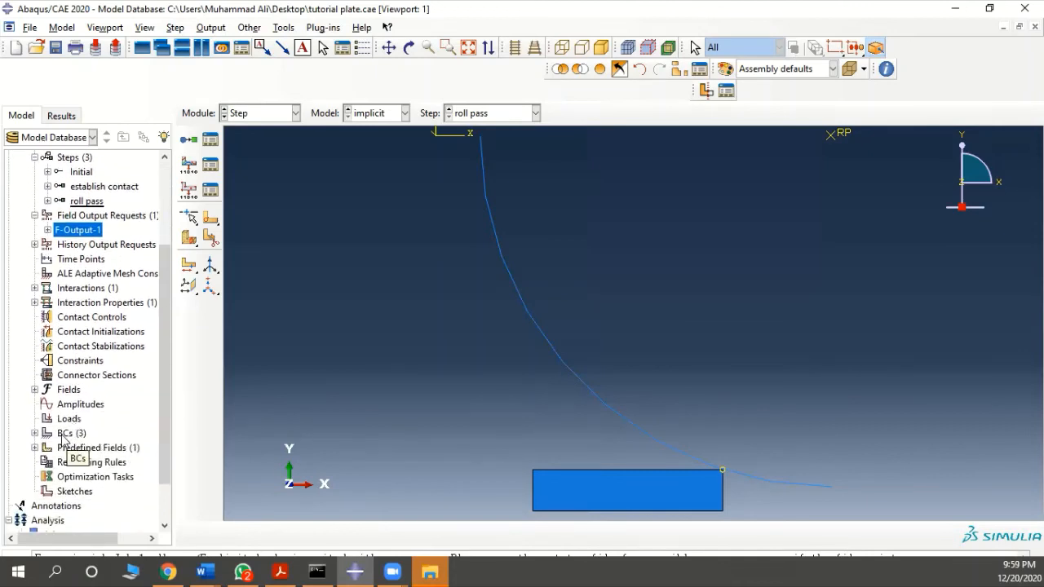
double_click(69, 433)
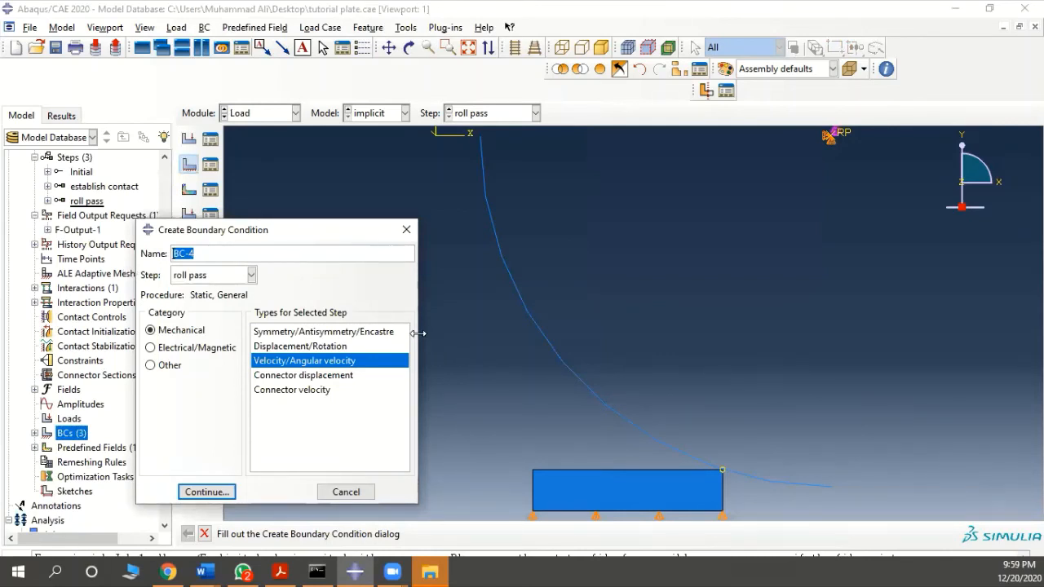
text(feed piece)
click(217, 277)
click(220, 308)
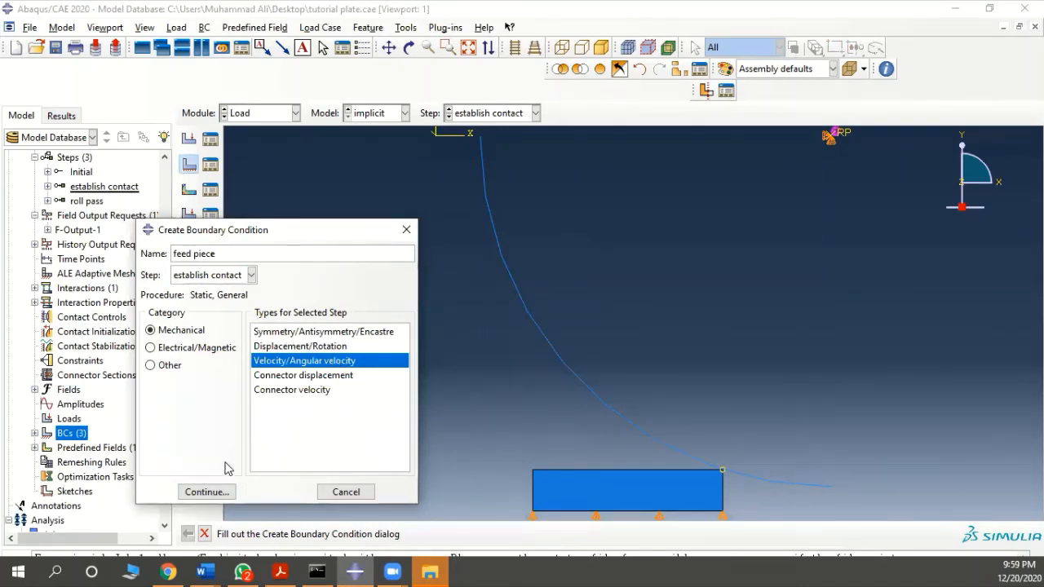
click(205, 492)
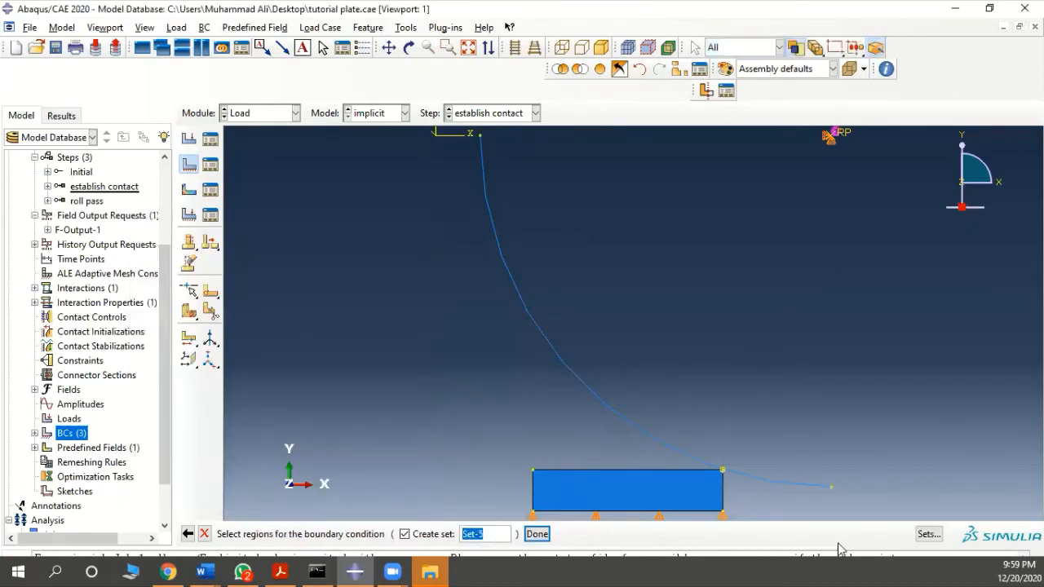
Apply the feed piece boundary condition to the set "left" with a V1 velocity of 1.01587.
click(928, 534)
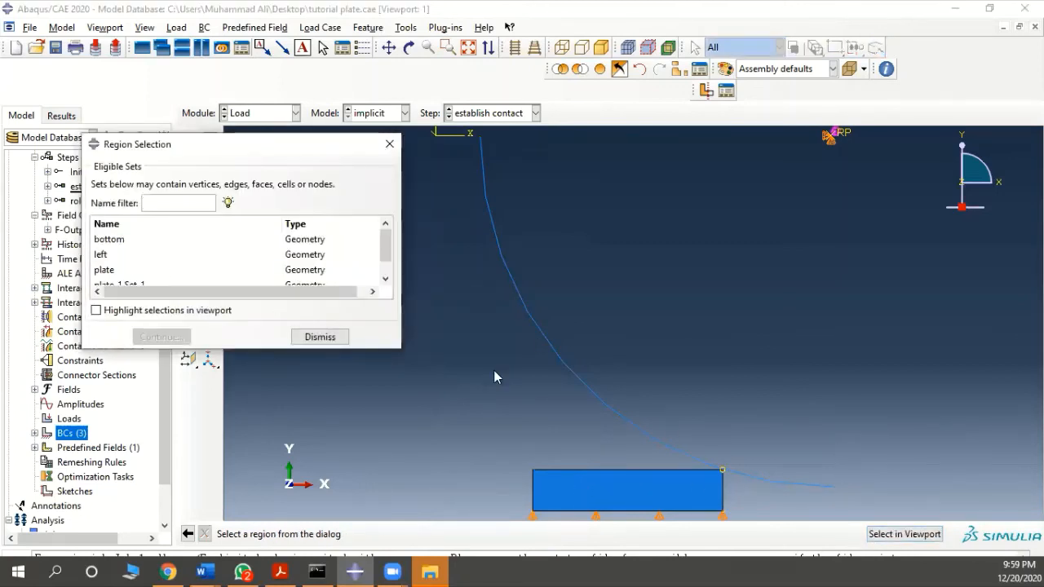
click(107, 256)
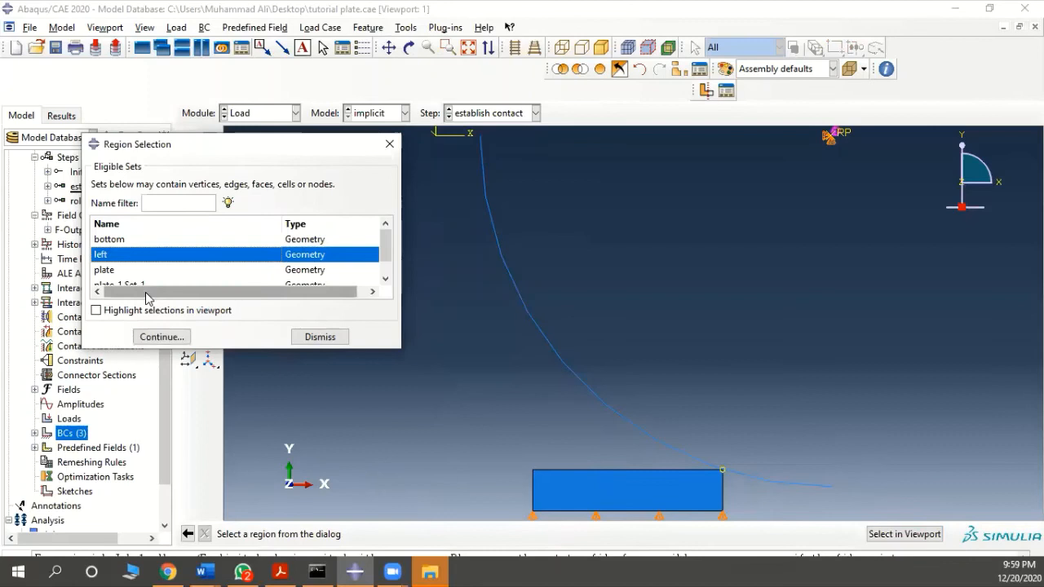
click(160, 337)
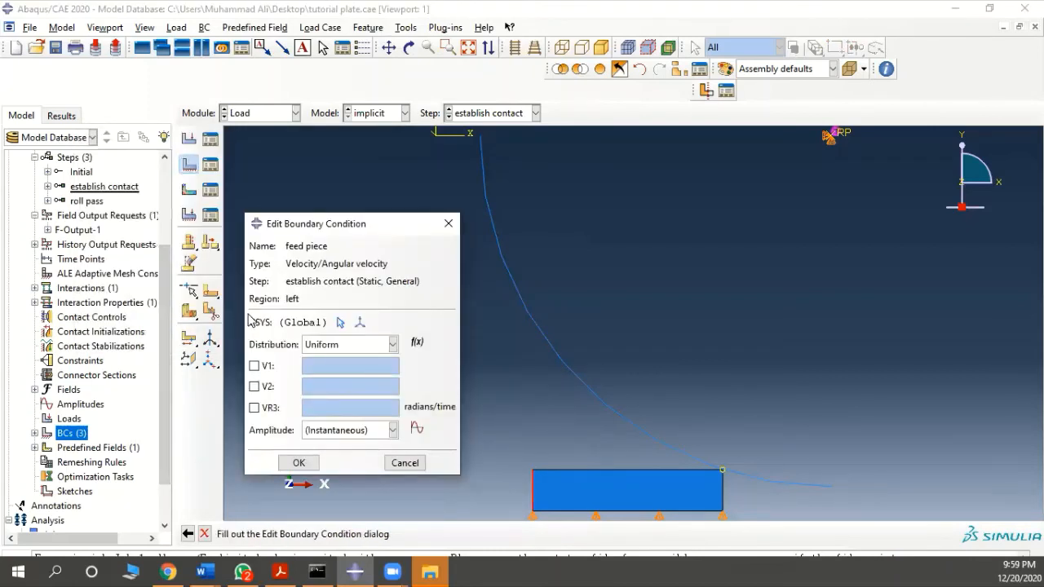
click(271, 367)
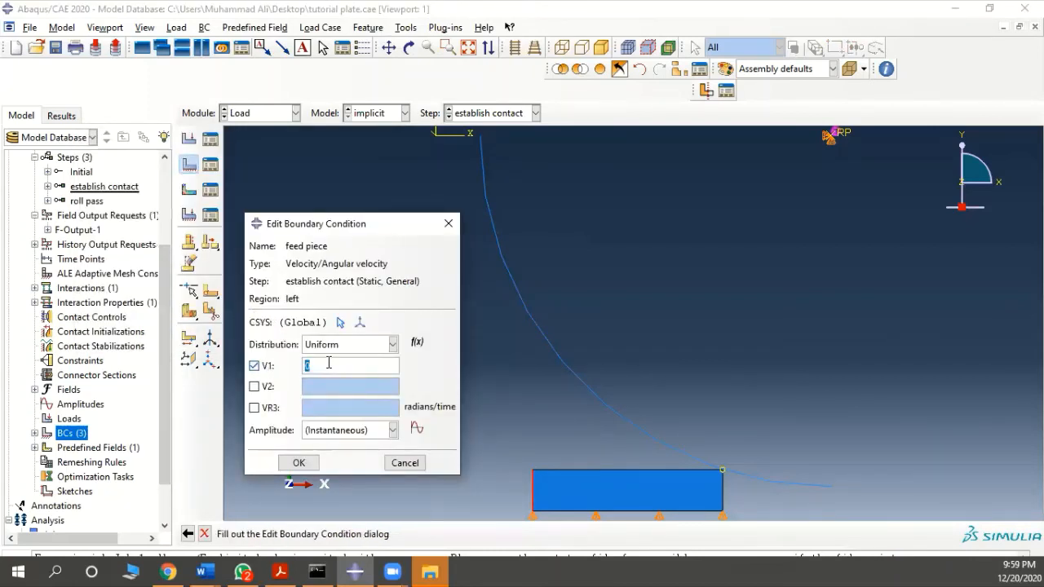
text(1.01587)
click(290, 468)
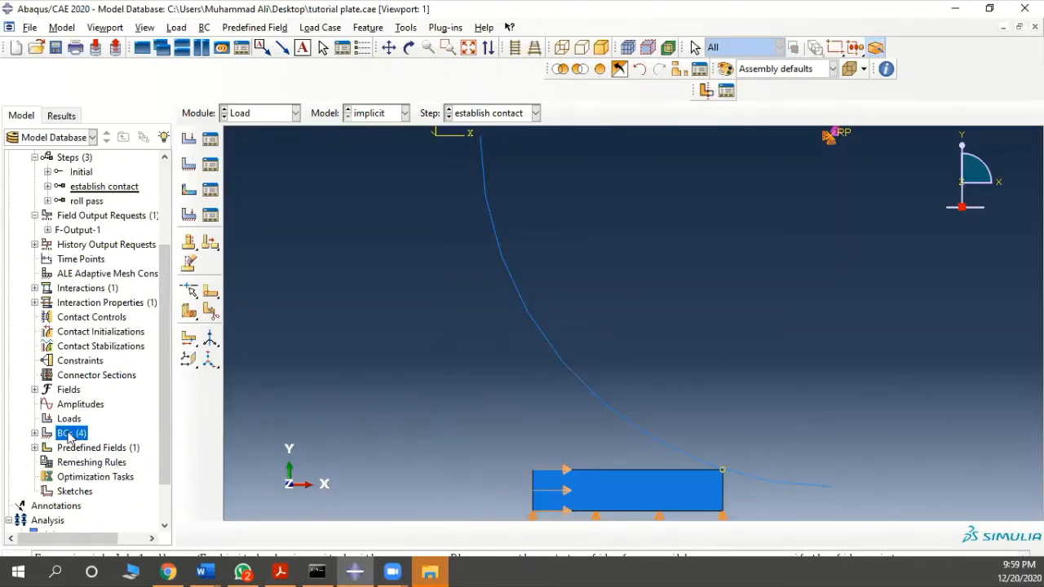
Deactivate the feed piece boundary condition in the roll pass step.
right_click(70, 436)
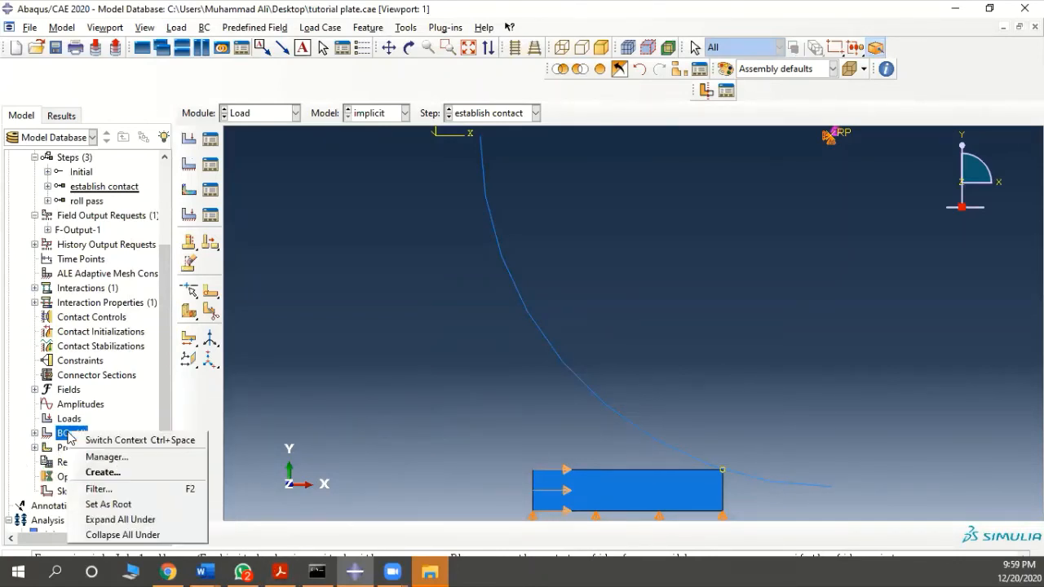
click(102, 457)
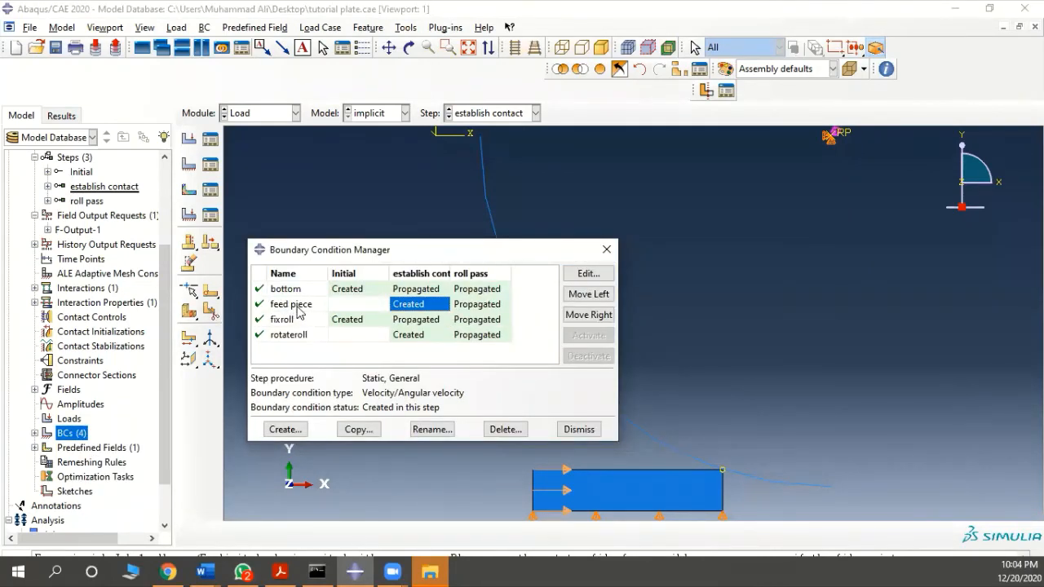
click(465, 306)
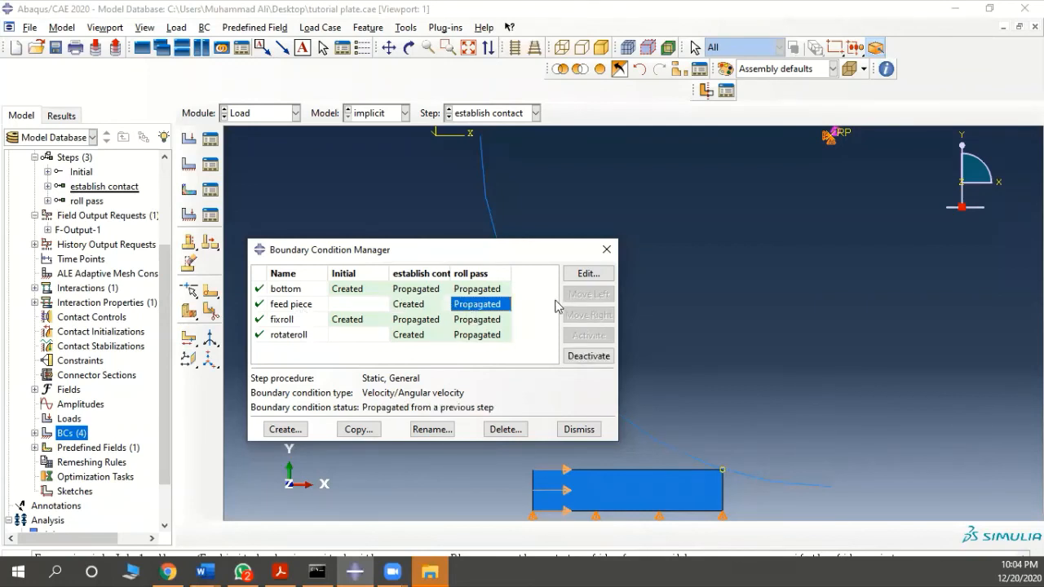
click(588, 356)
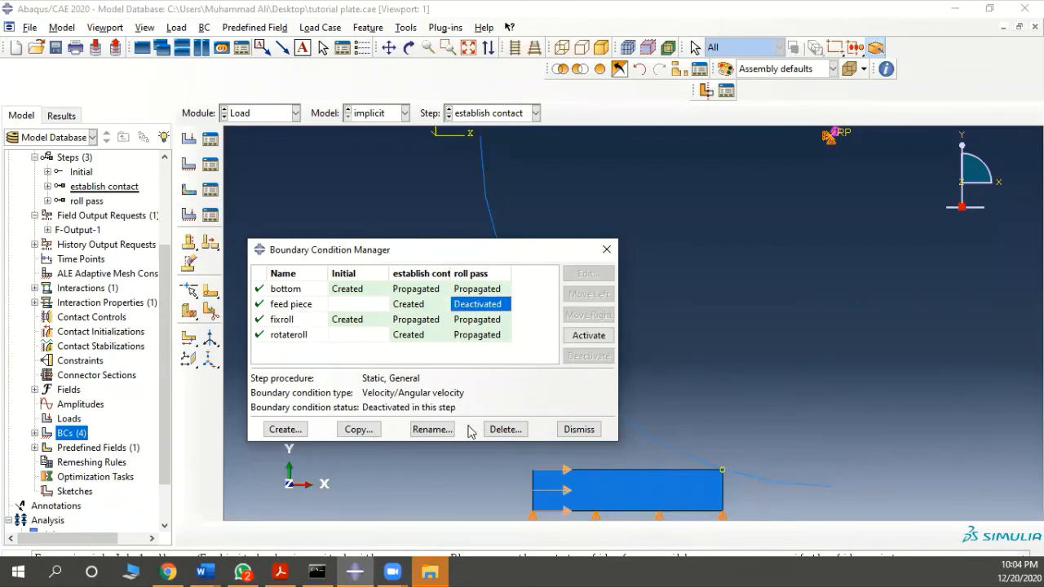
click(571, 429)
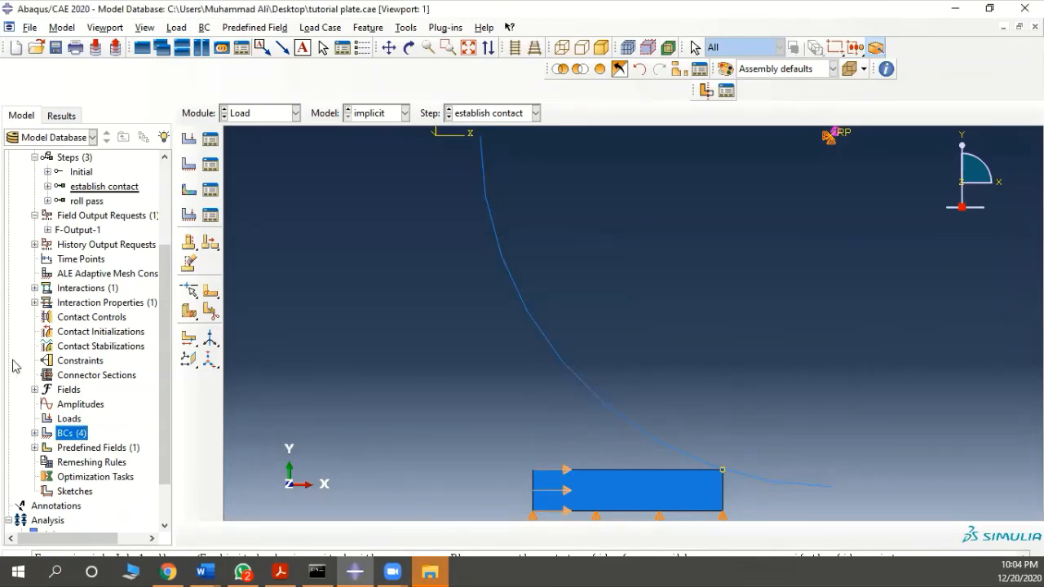
Switch the plate mesh's element type to the Standard element library and save the model database.
scroll(66, 233, up, 3)
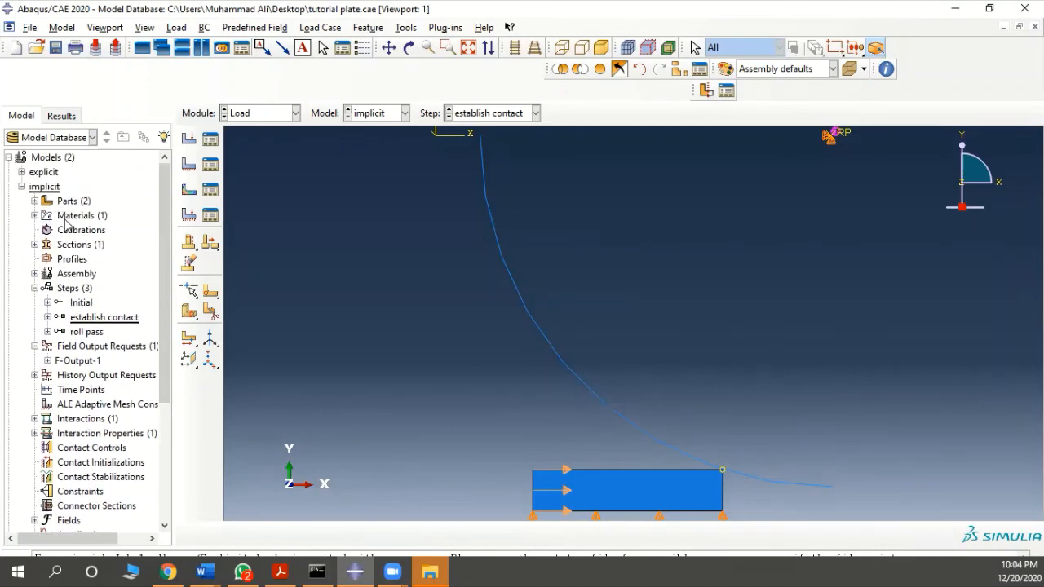
click(35, 201)
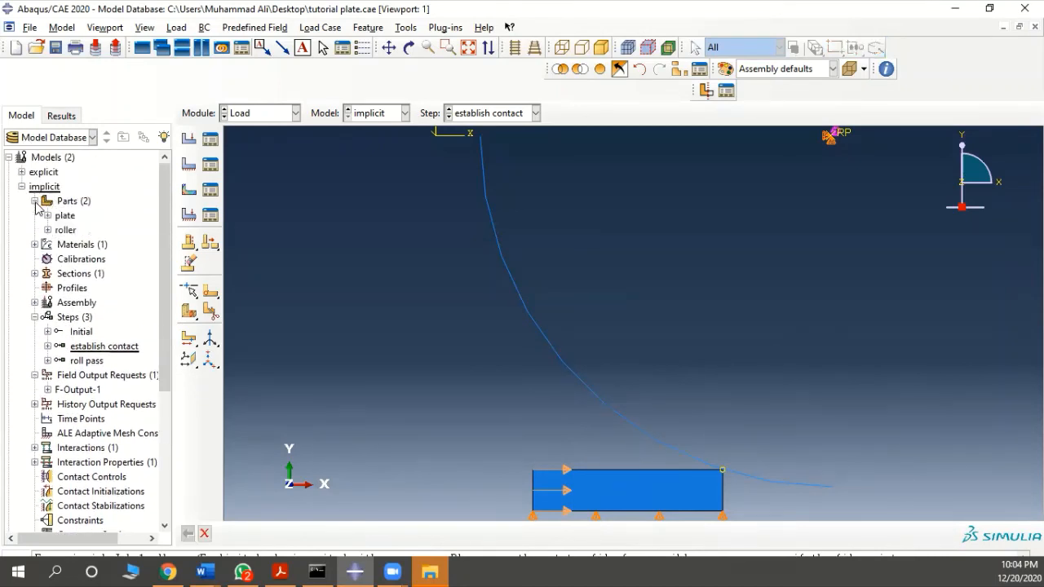
click(47, 216)
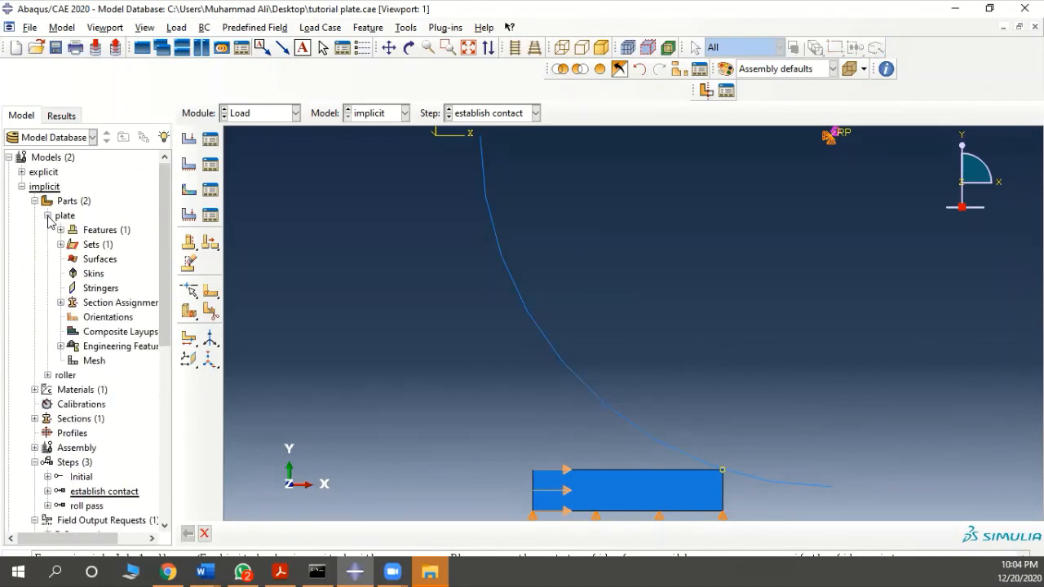
double_click(91, 362)
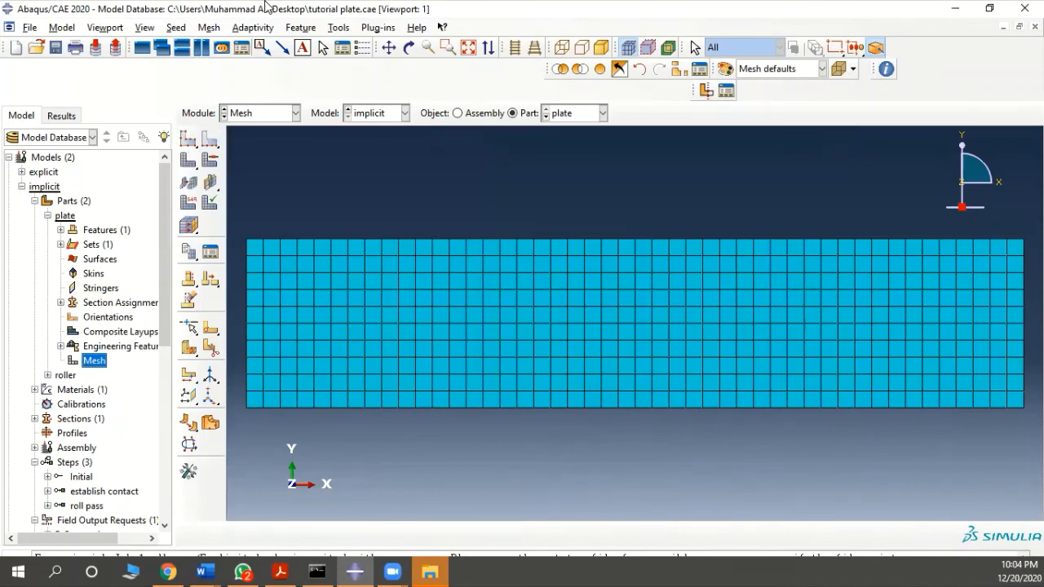
click(212, 28)
click(225, 72)
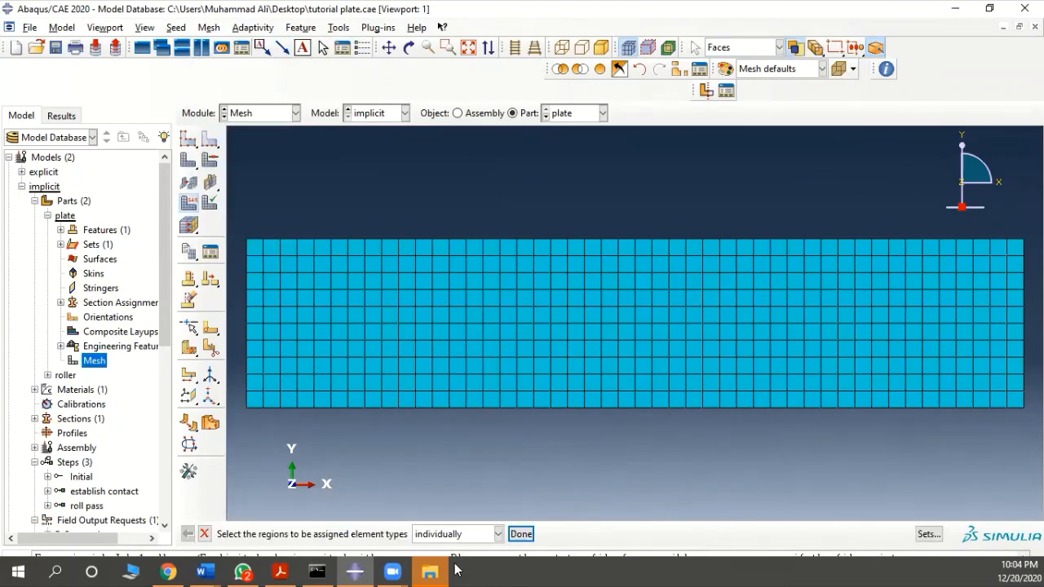
click(521, 533)
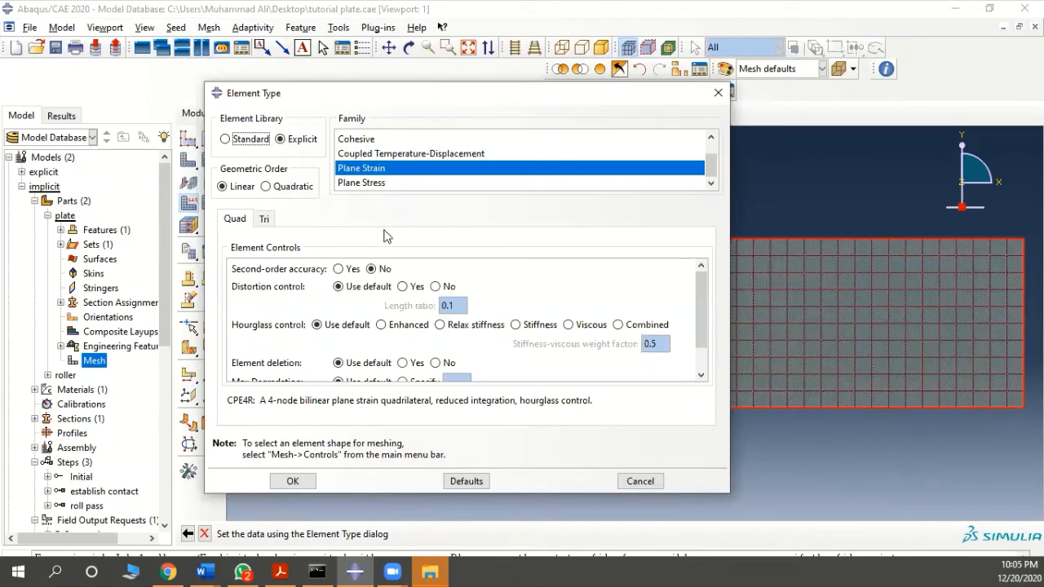
click(249, 141)
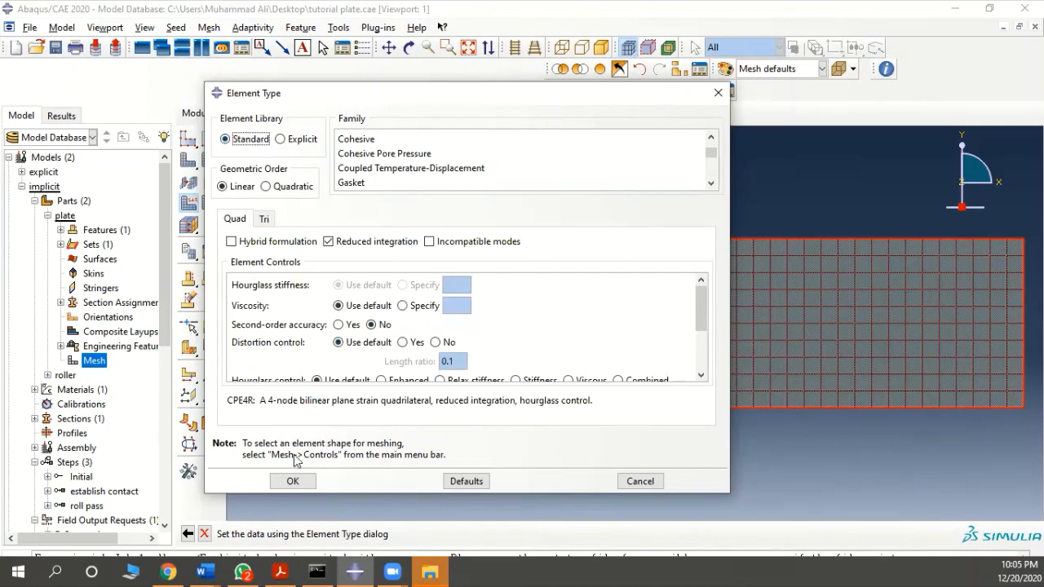
click(293, 481)
click(30, 27)
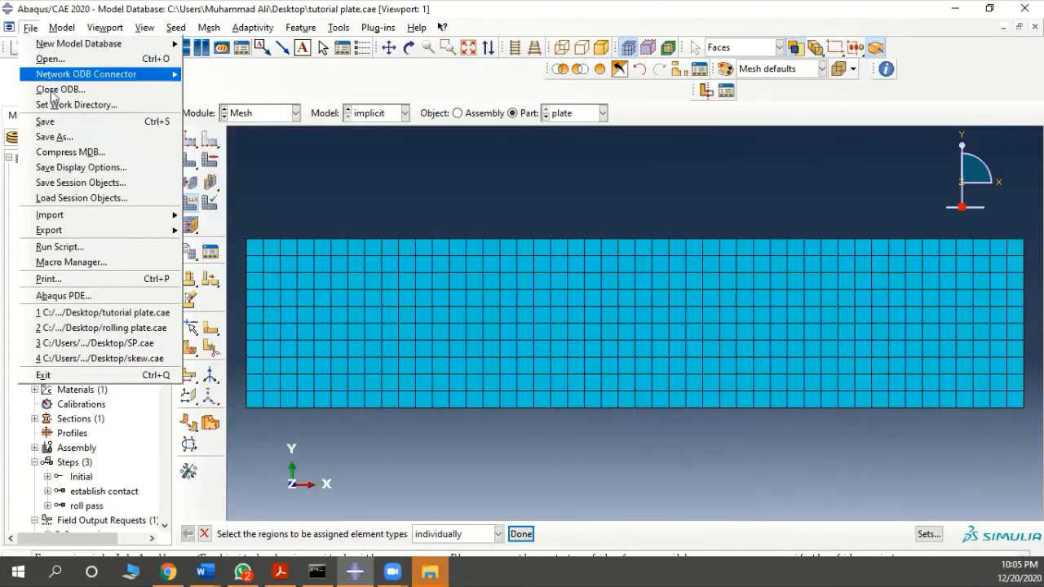
click(57, 122)
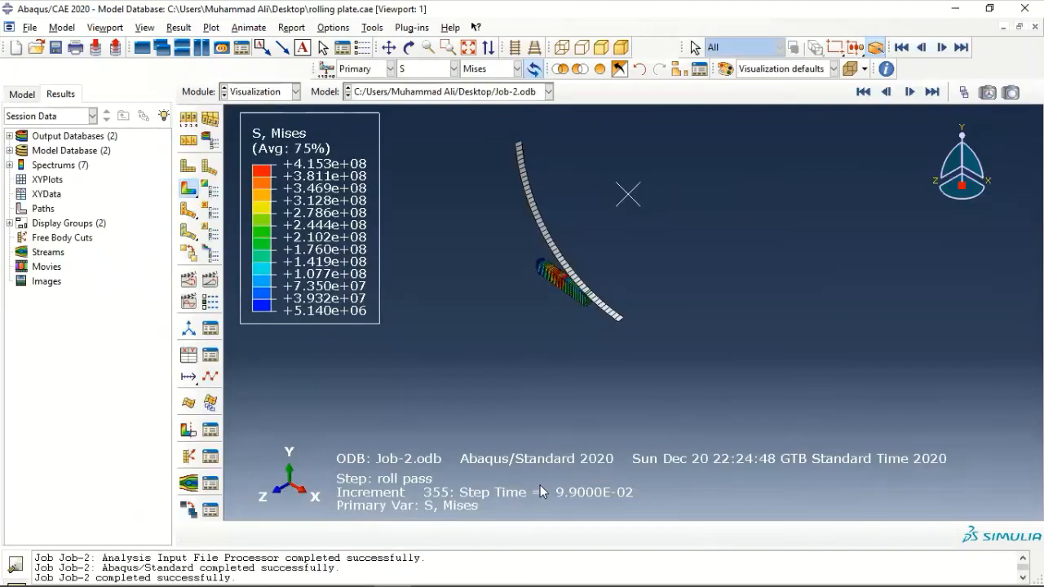
Plot the Mises stress contours of the Job-2 results on the deformed shape.
scroll(530, 246, up, 3)
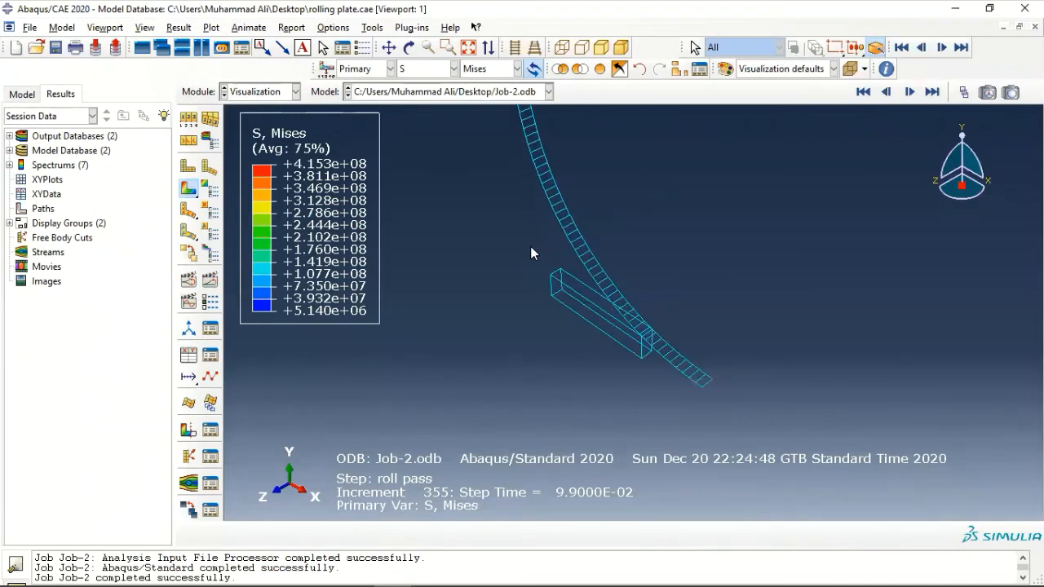
ctrl+alt+middle_drag(600, 196, 598, 246)
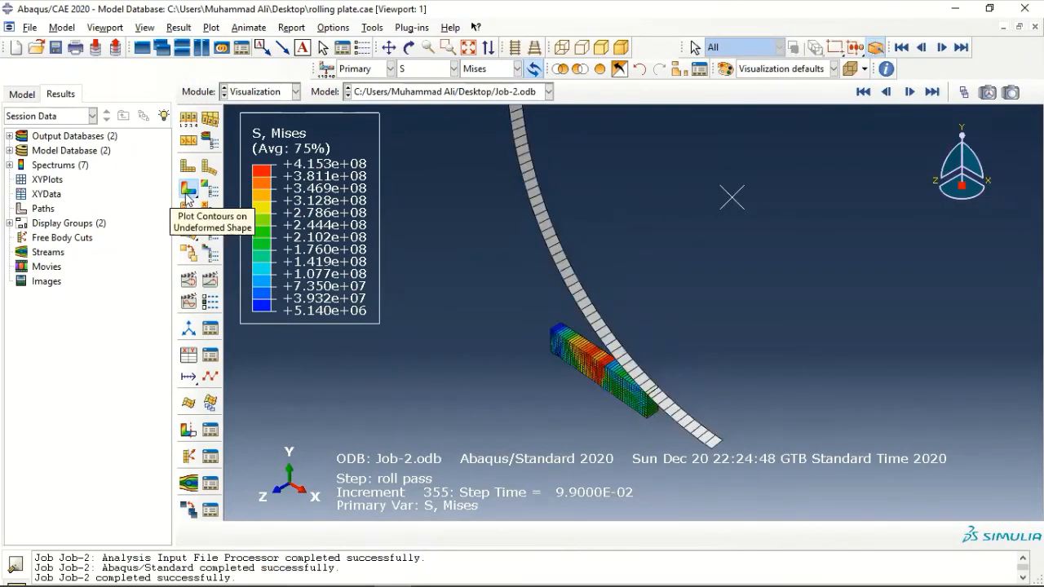
drag(188, 196, 211, 194)
ctrl+alt+middle_drag(761, 305, 640, 202)
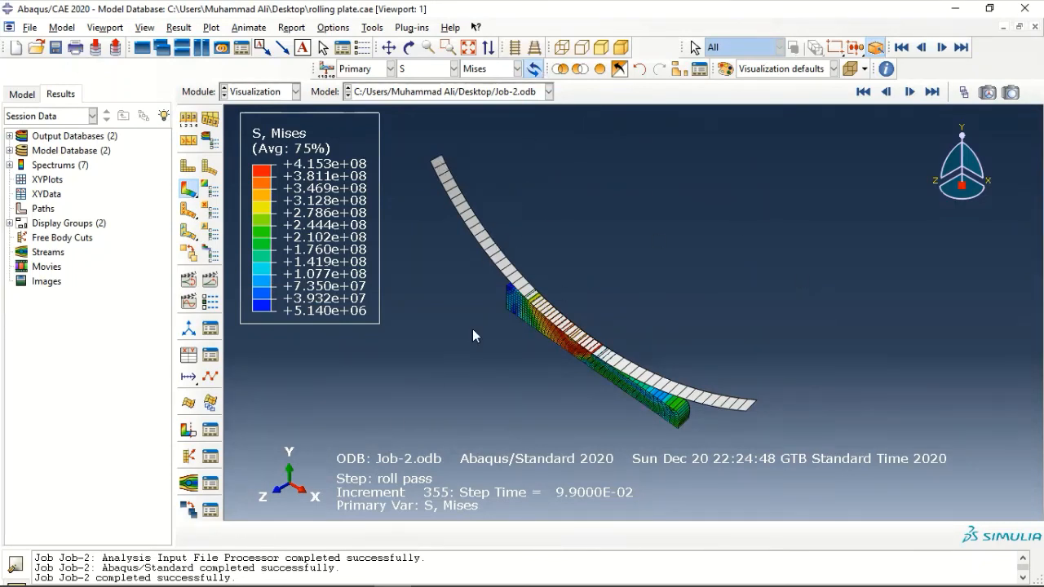
Create a second viewport and open the results of Job-1 in it.
click(122, 31)
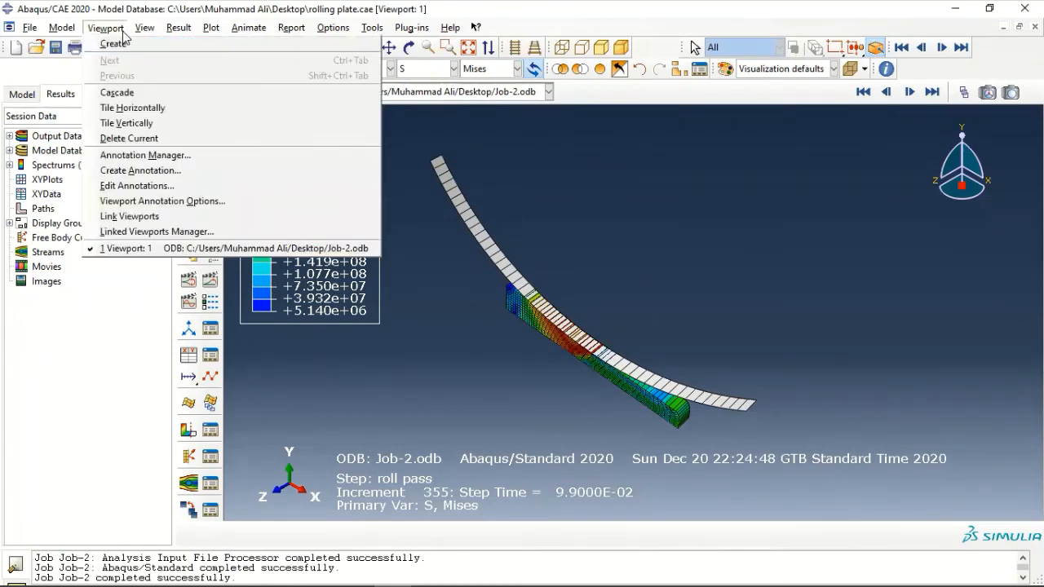
click(137, 45)
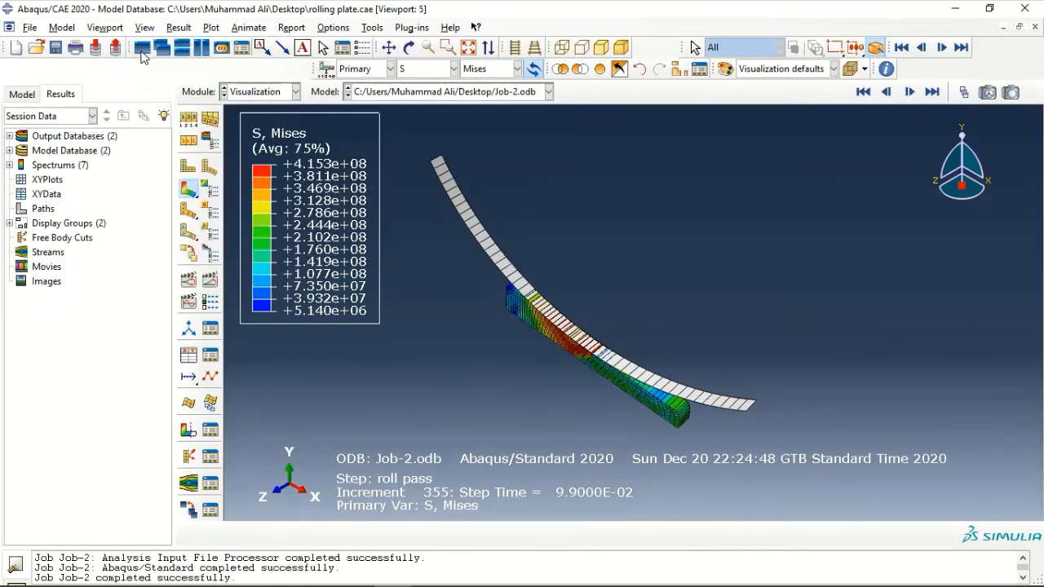
click(22, 94)
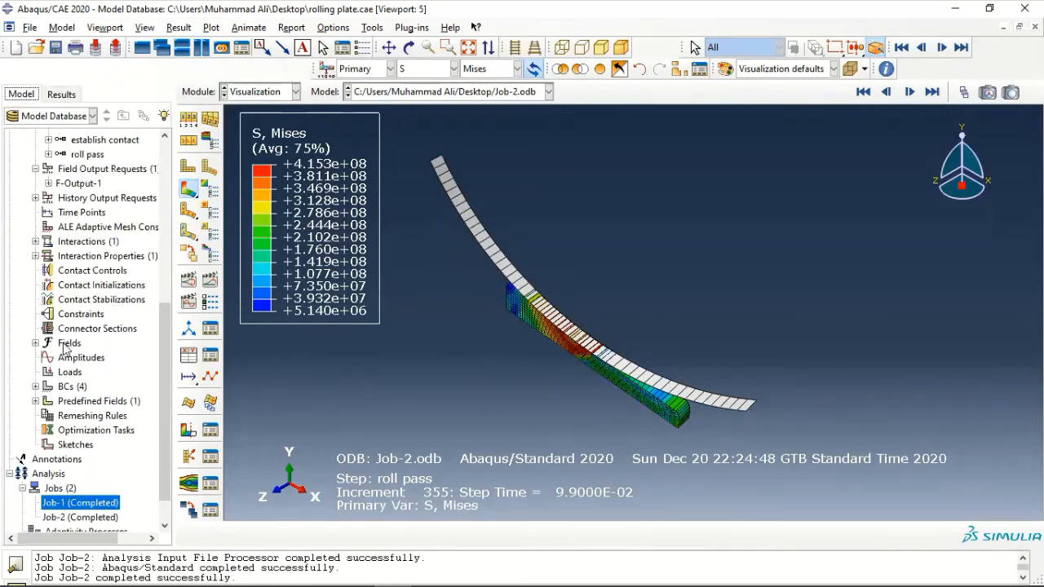
scroll(77, 440, down, 1)
scroll(78, 456, down, 1)
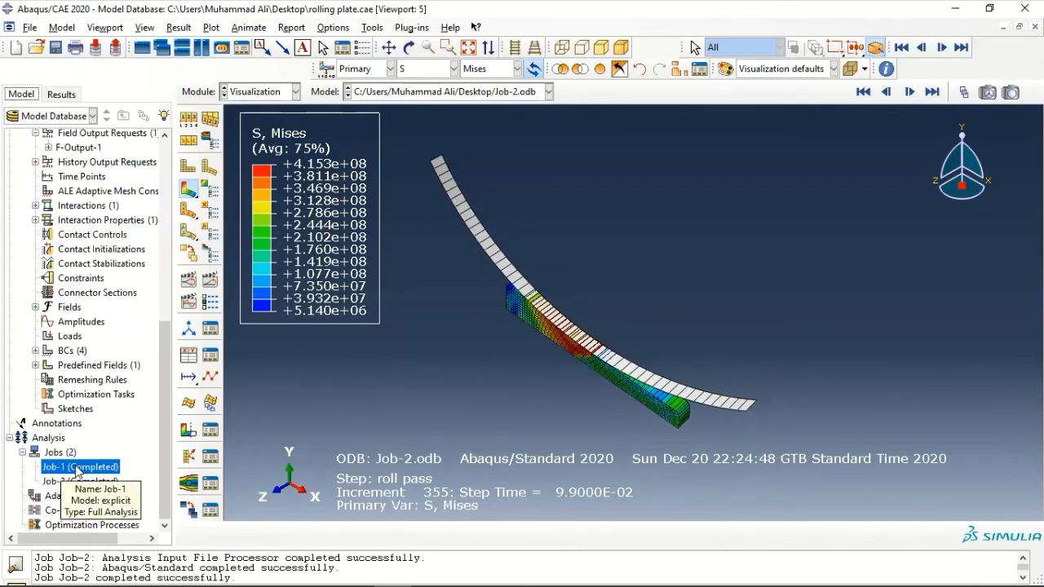
right_click(77, 471)
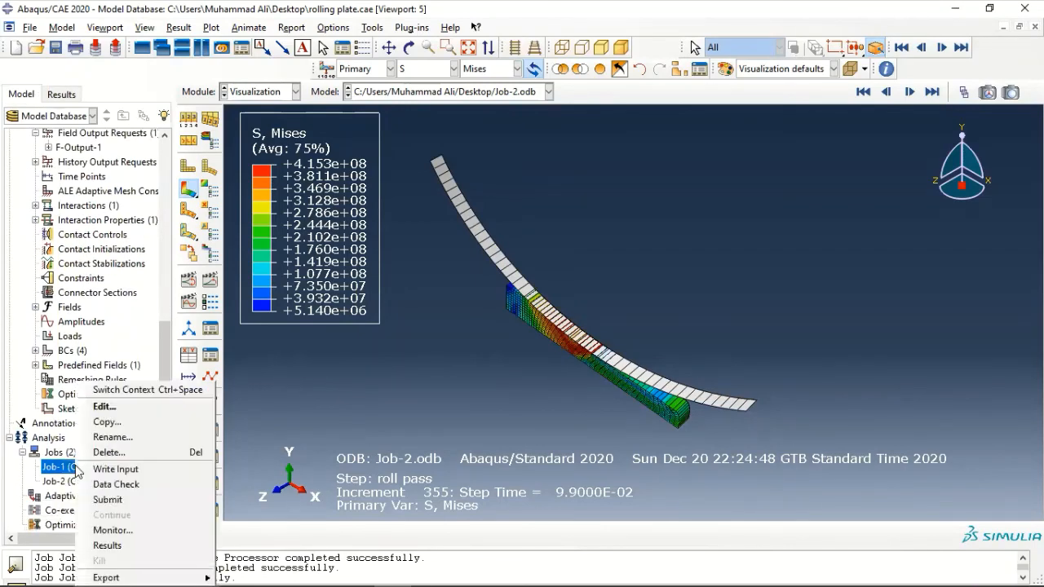
click(119, 546)
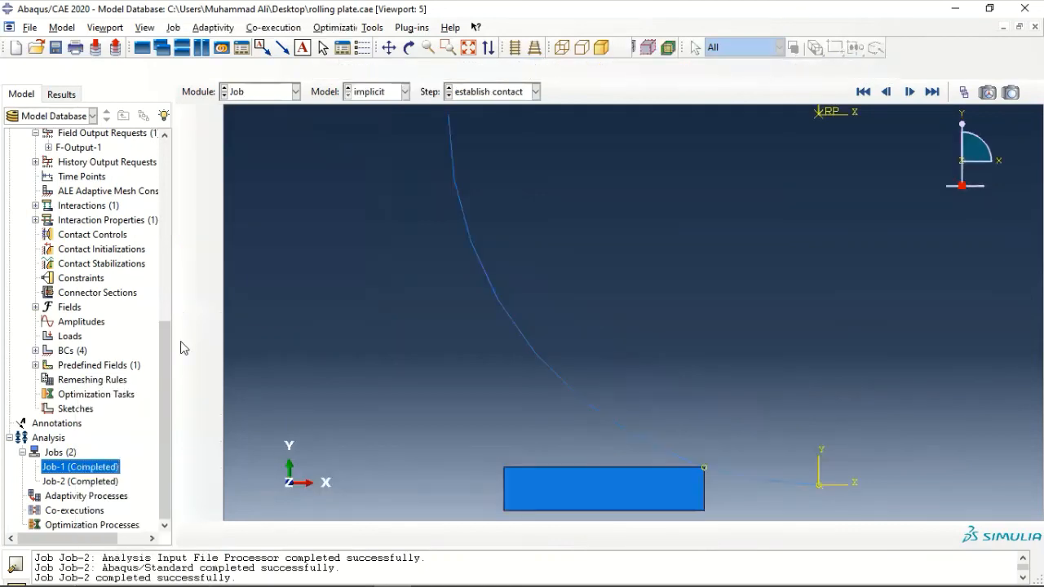
Plot the Job-1 stress contours on the deformed shape and tile the two viewports horizontally.
click(189, 187)
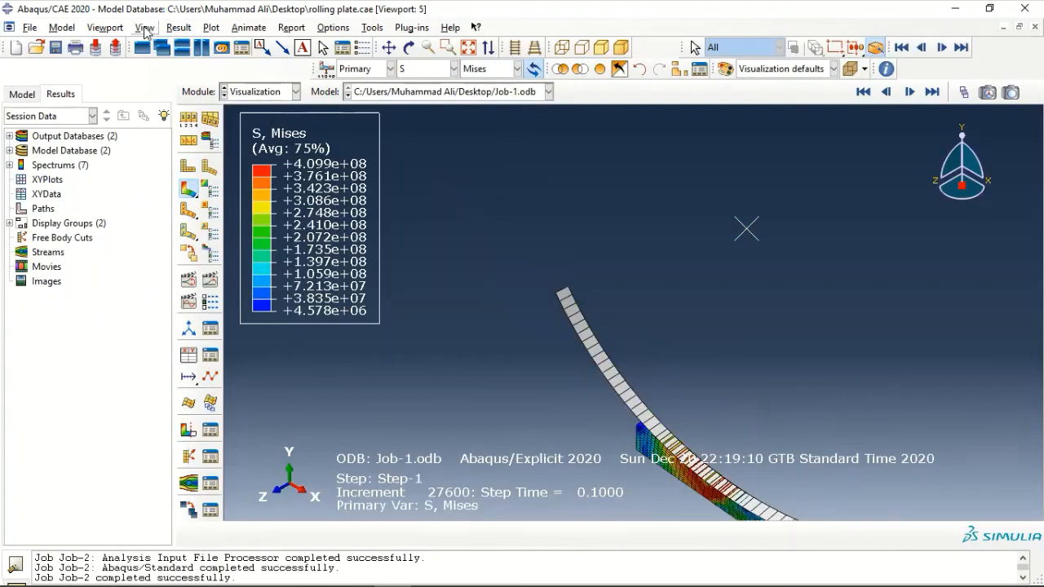
click(105, 28)
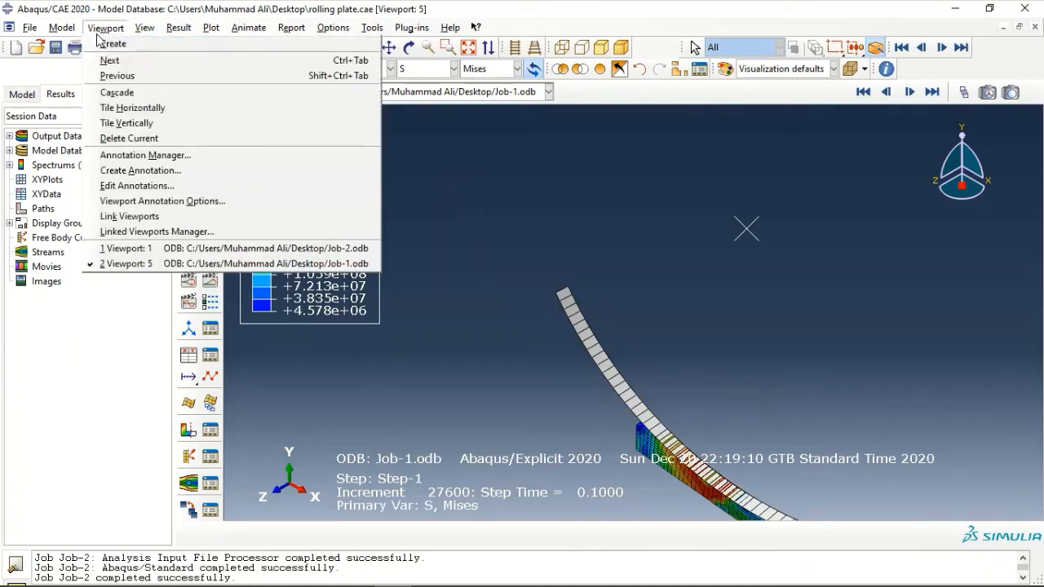
click(134, 107)
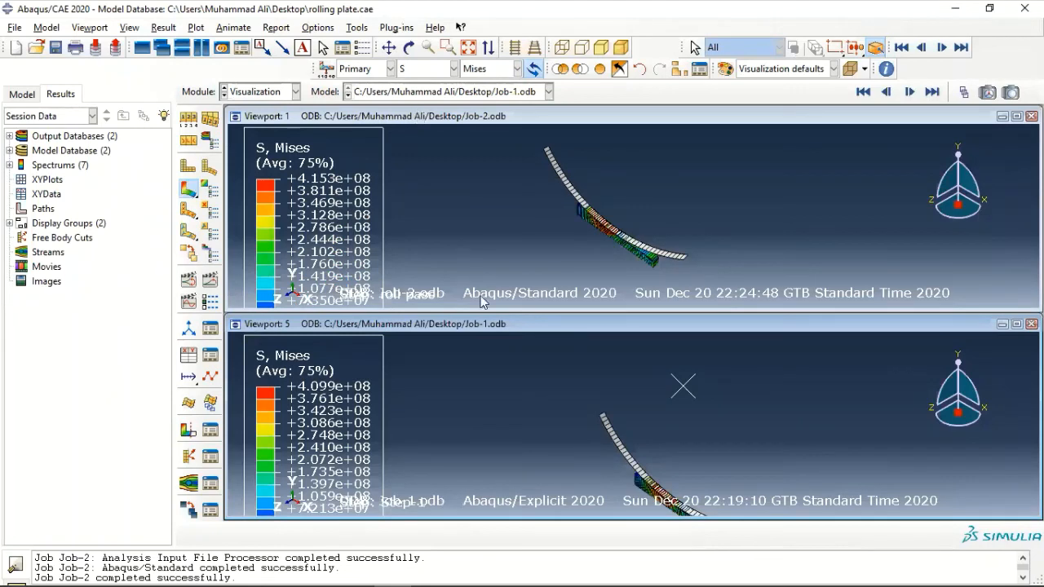
Examine the Mises stress contours of Job-2 and Job-1 up close in both viewports, comparing the contact zones between roller and plate.
drag(484, 326, 488, 329)
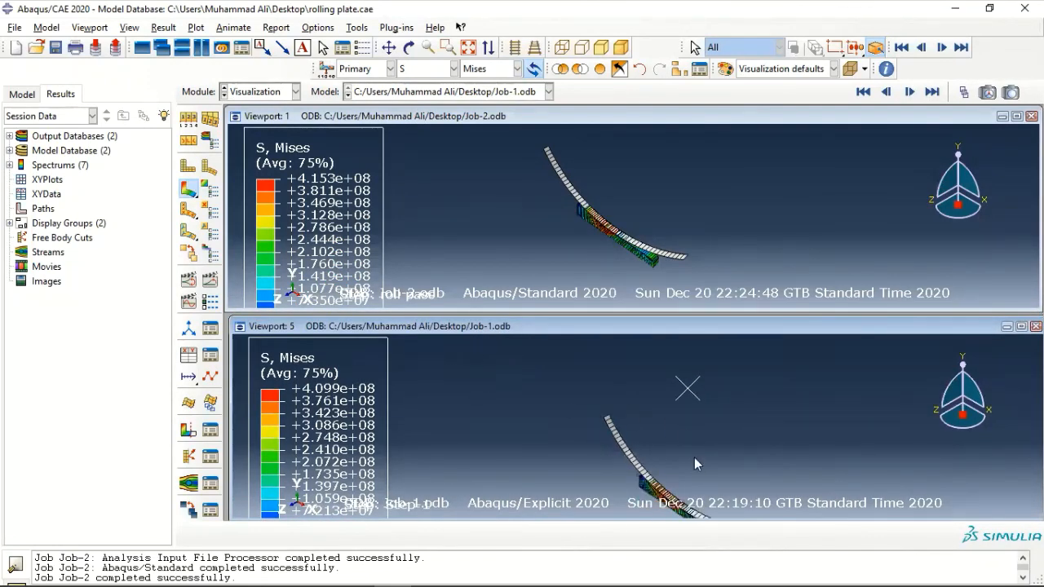
drag(695, 460, 674, 397)
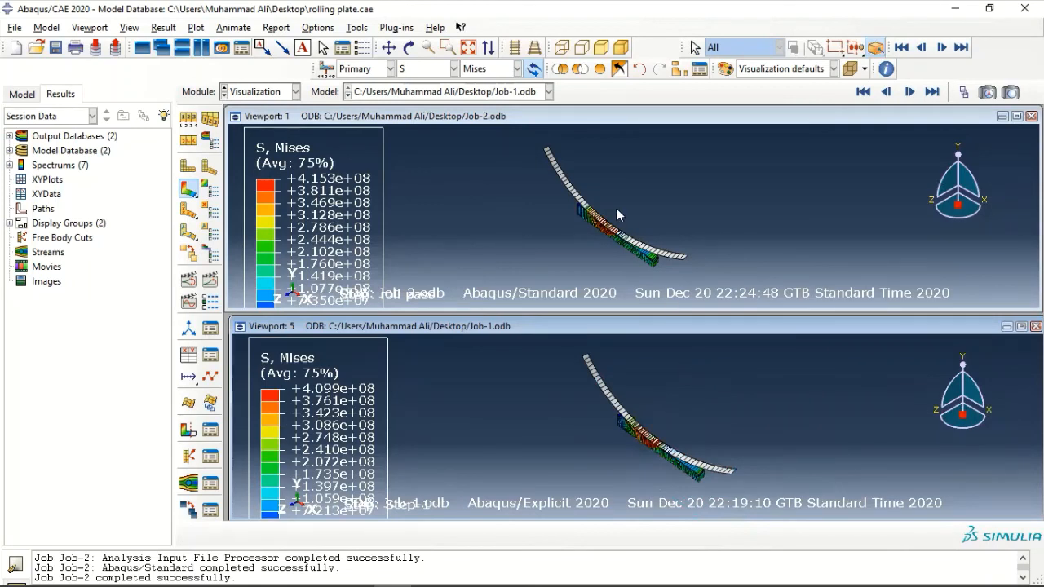
ctrl+alt+middle_drag(629, 207, 669, 213)
ctrl+alt+middle_drag(669, 214, 669, 215)
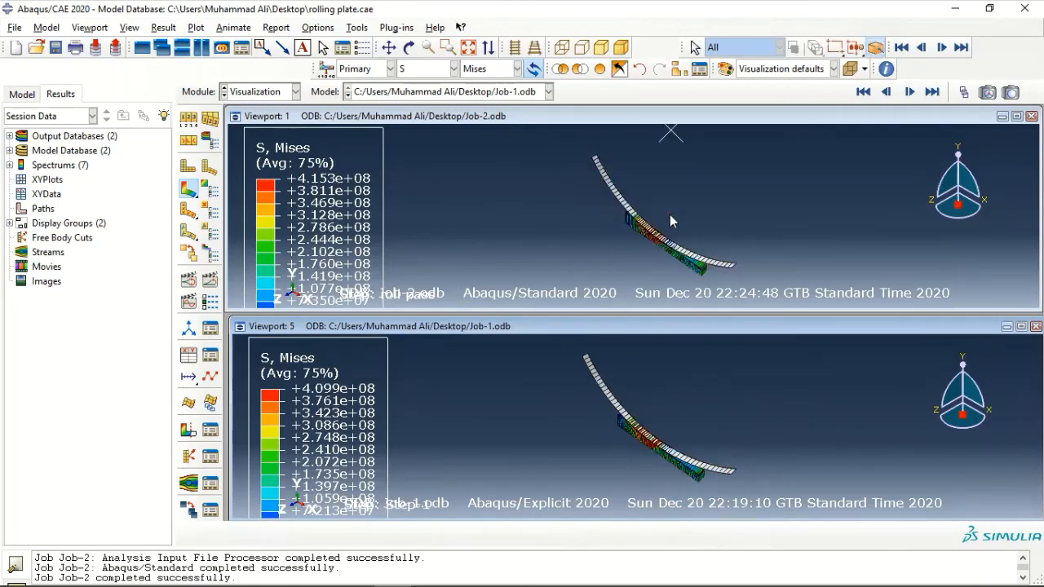
scroll(669, 215, down, 2)
ctrl+alt+middle_drag(712, 435, 693, 422)
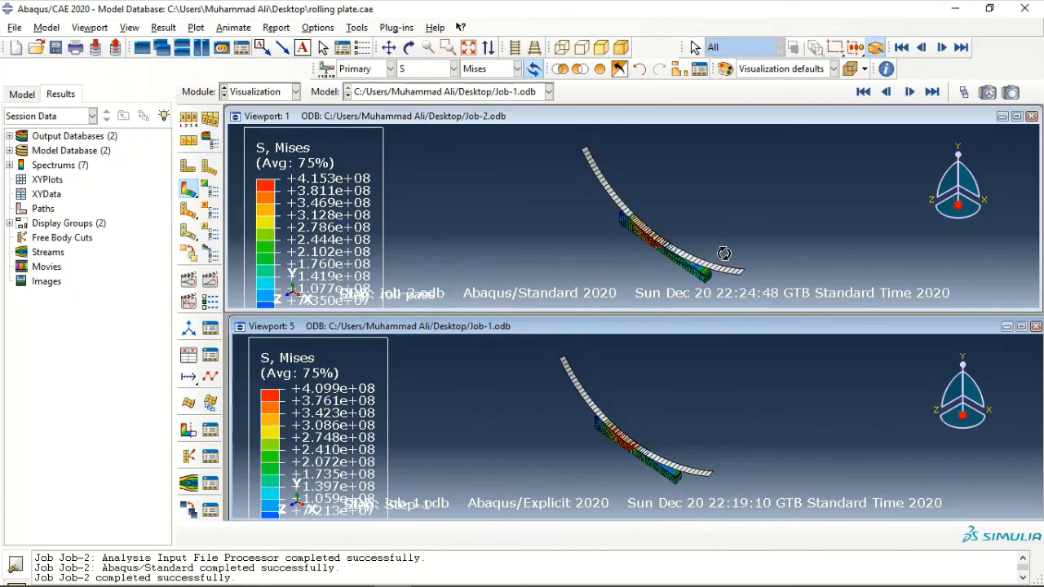
ctrl+alt+drag(722, 256, 644, 203)
scroll(649, 230, down, 8)
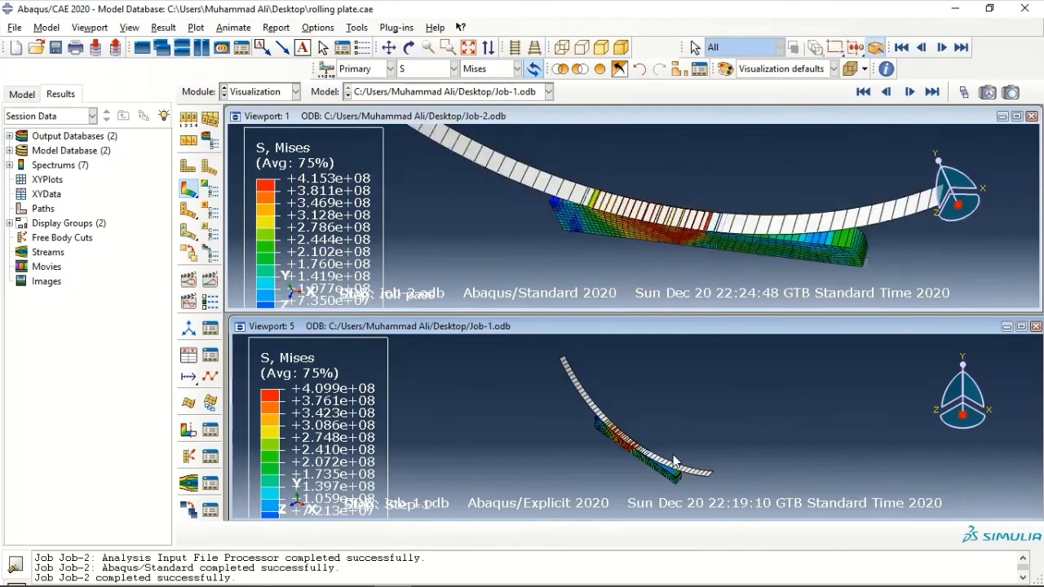
scroll(676, 460, up, 2)
scroll(651, 449, down, 7)
mouse_move(654, 448)
ctrl+alt+mouse_down()
mouse_move(702, 436)
mouse_move(654, 432)
ctrl+alt+mouse_up()
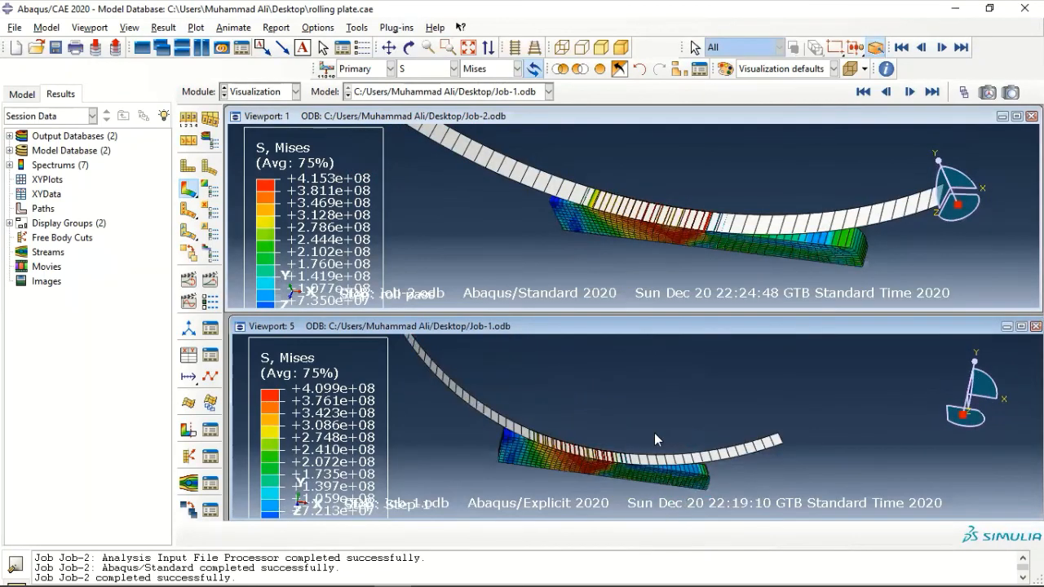
ctrl+alt+middle_drag(615, 451, 700, 401)
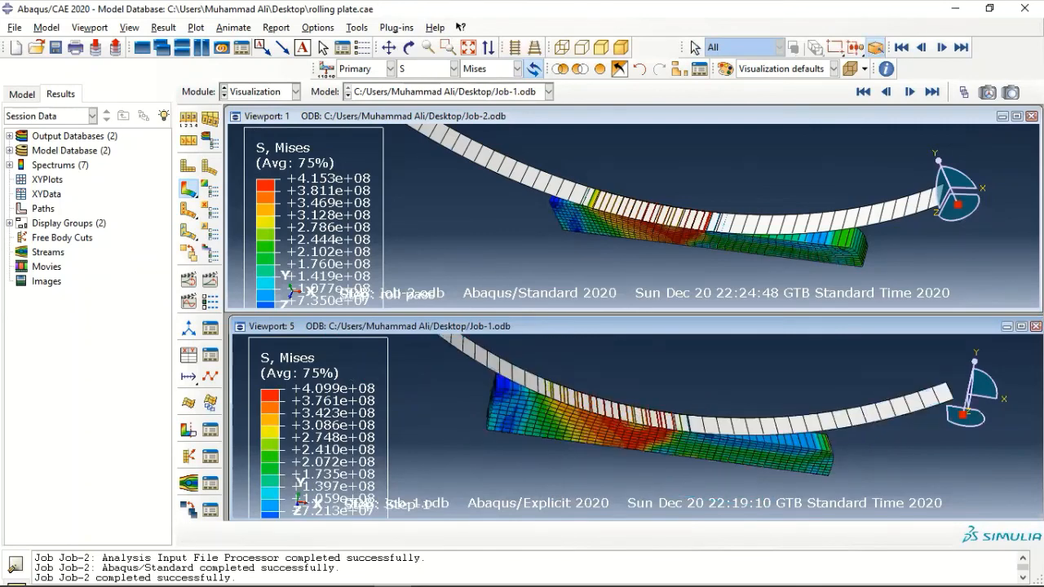
Show the plain deformed shape of Job-1, then plot its RM3 reaction moment history at the roller's reference node.
click(195, 28)
click(233, 59)
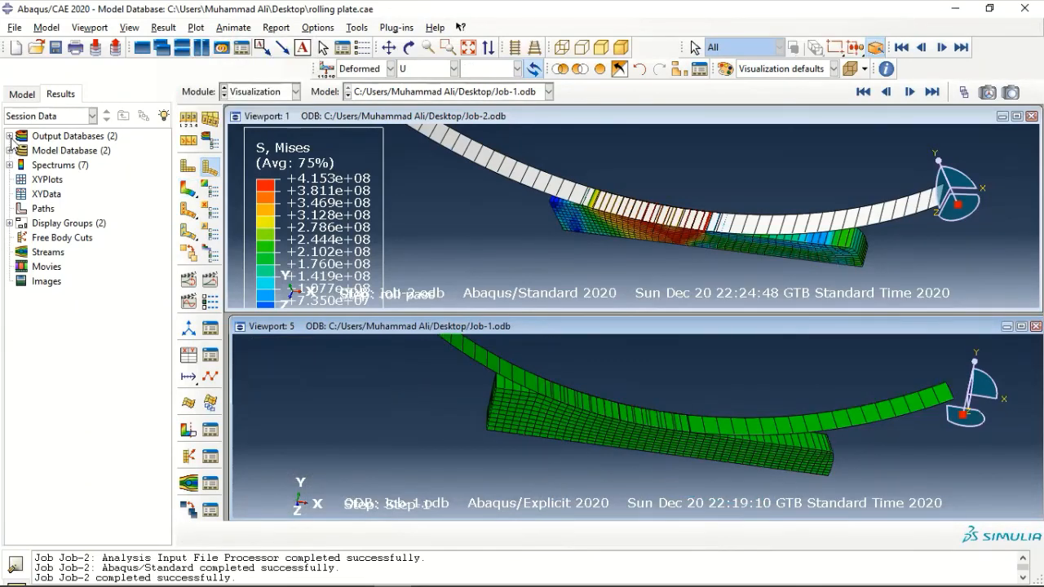
click(10, 136)
click(22, 150)
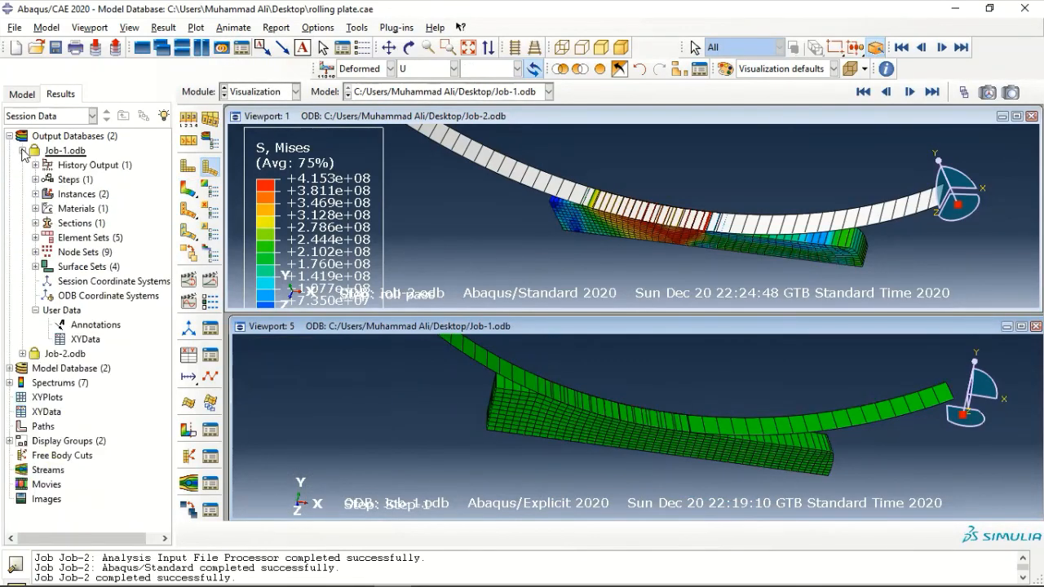
click(72, 166)
right_click(72, 168)
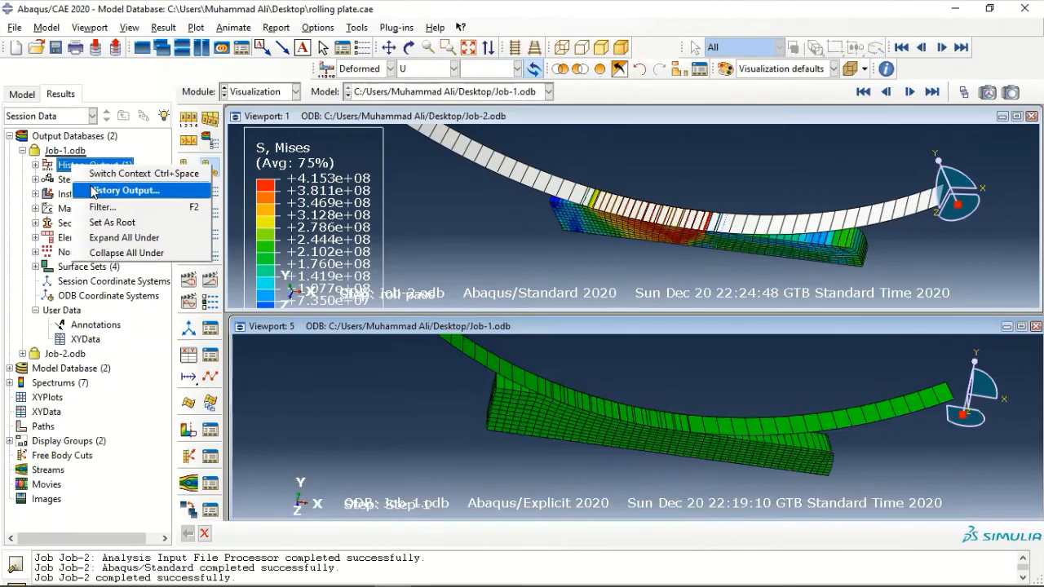
click(92, 190)
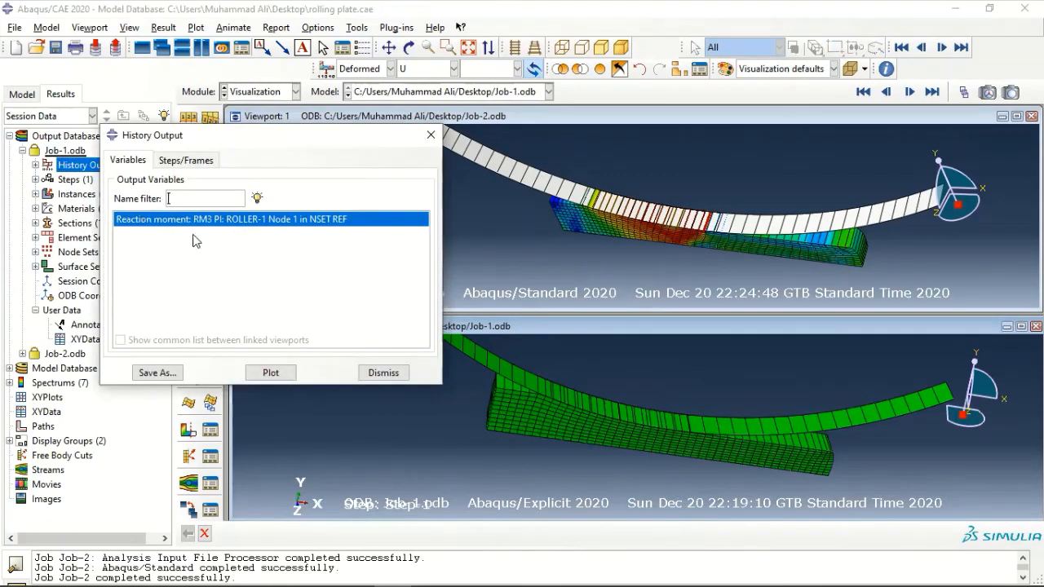
click(273, 374)
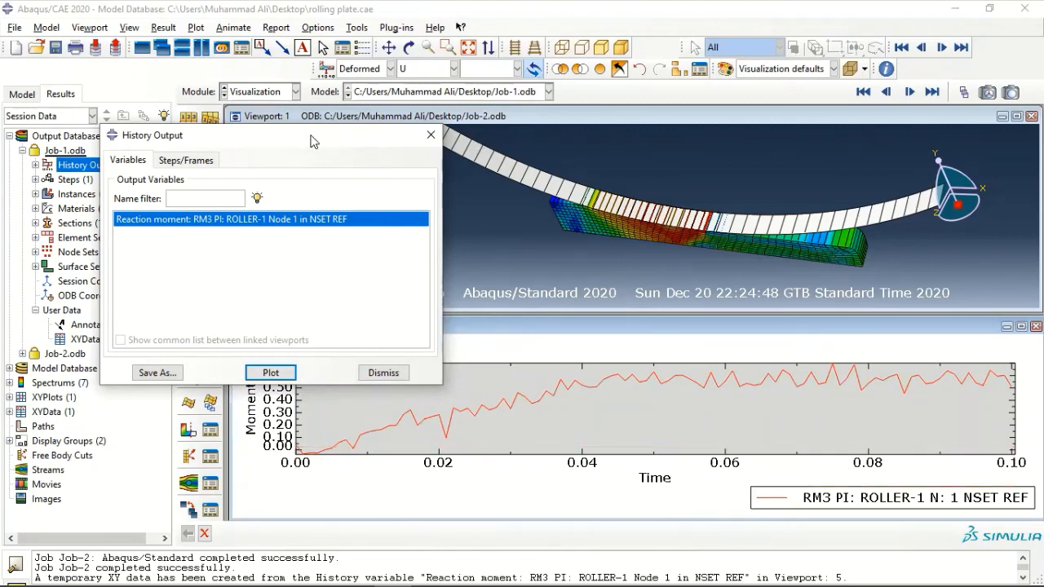
drag(311, 136, 328, 229)
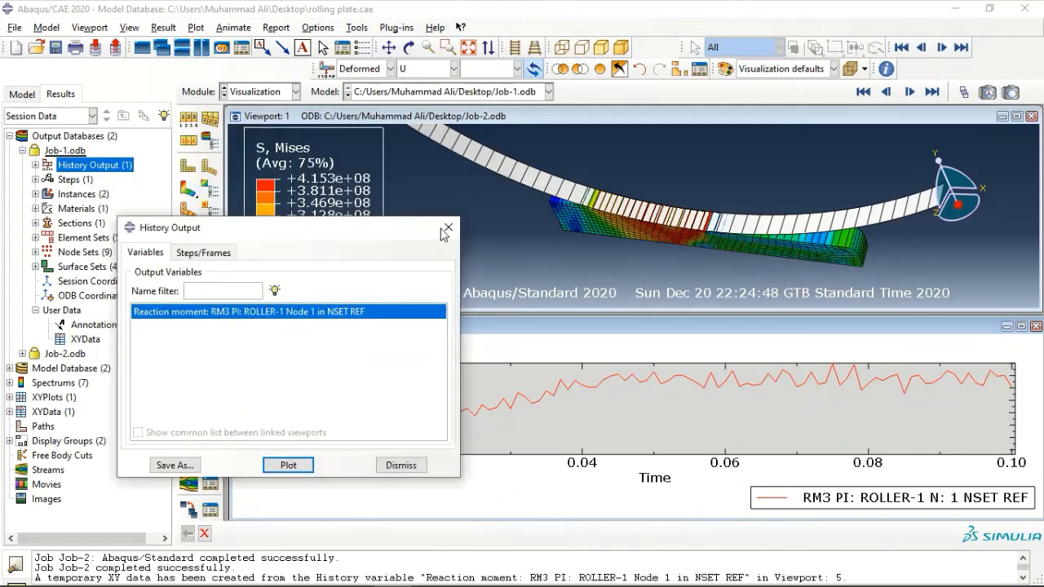
click(443, 228)
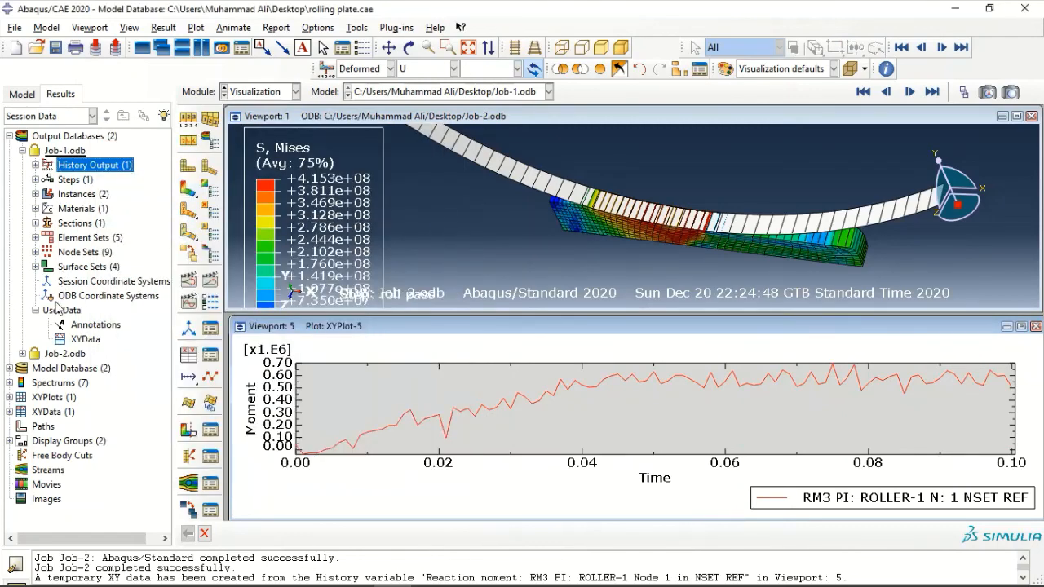
Plot the RM3 reaction moment history at the roller's reference node from the Job-2 results.
click(23, 354)
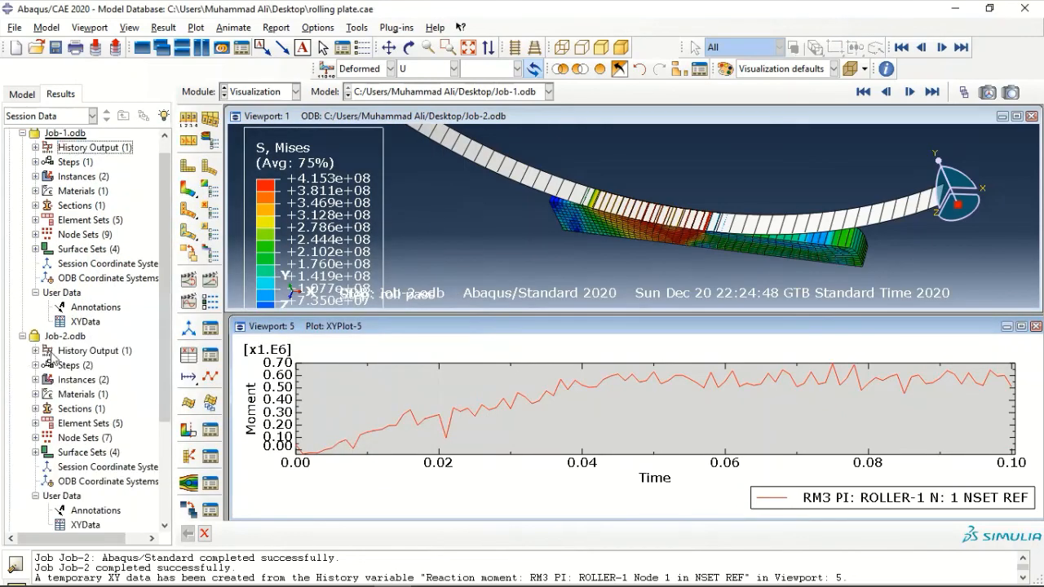
click(61, 351)
right_click(61, 351)
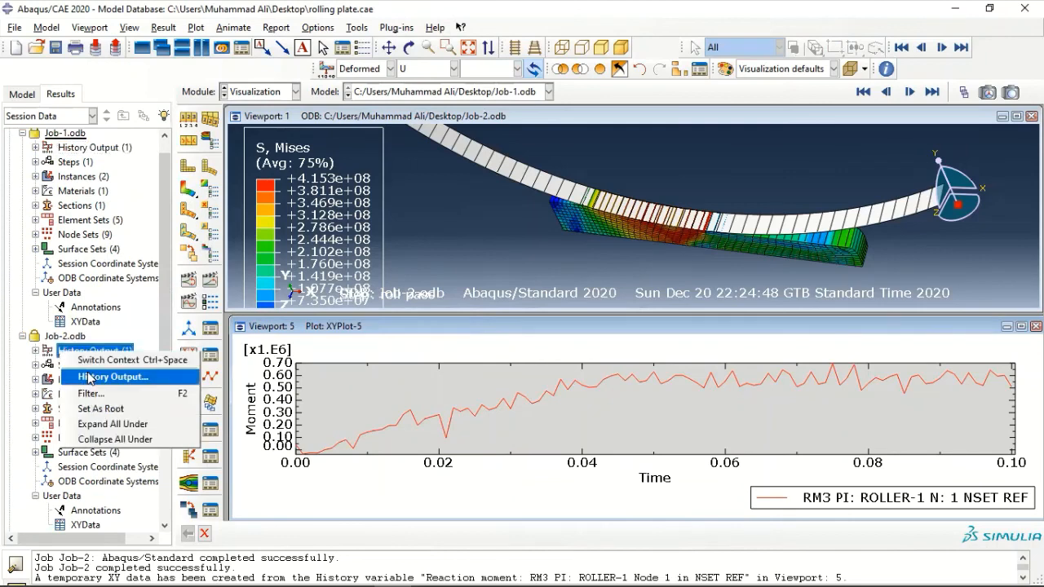
click(93, 376)
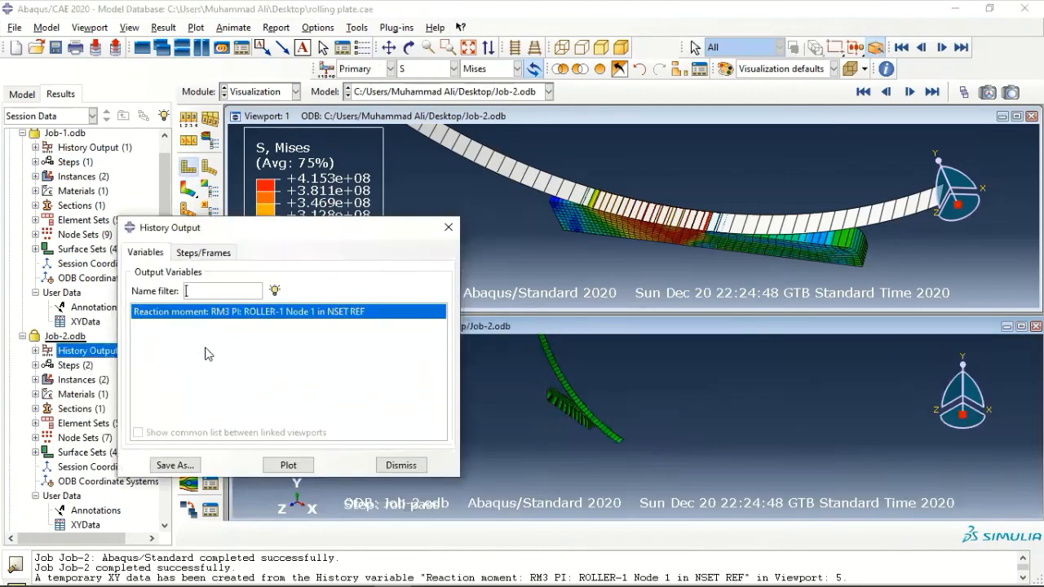
click(289, 465)
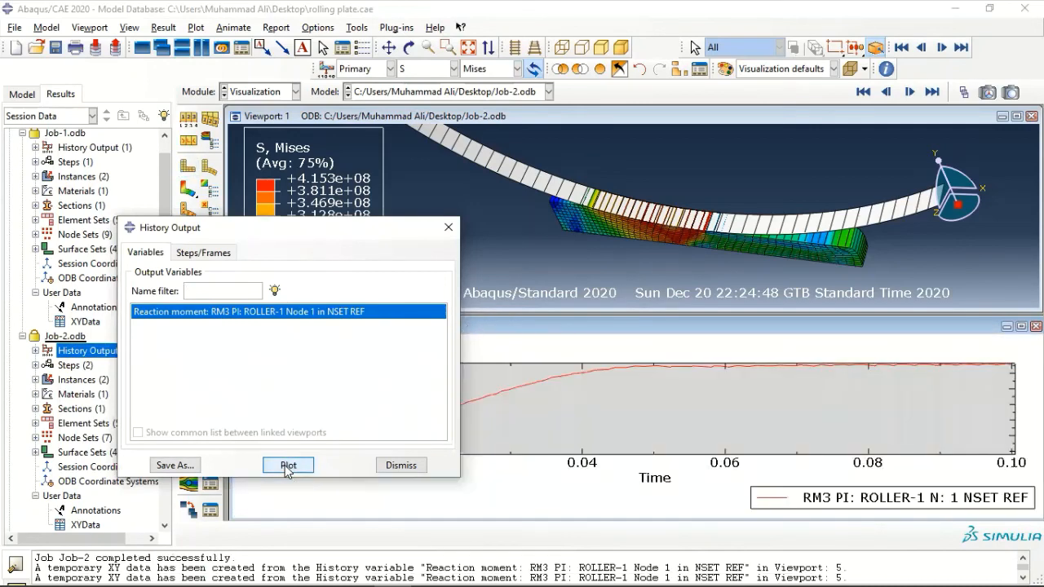
drag(386, 232, 291, 77)
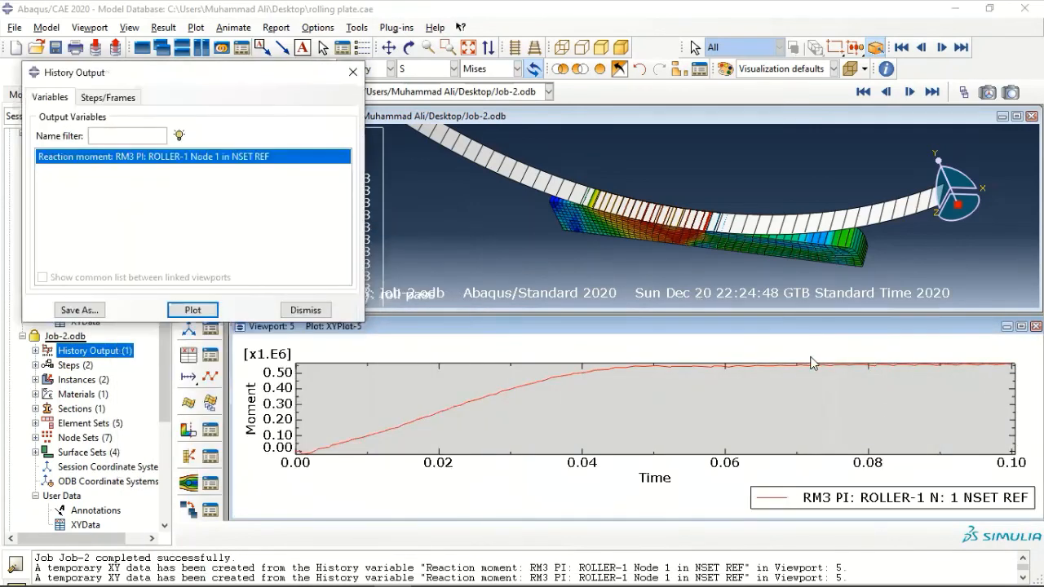
click(353, 72)
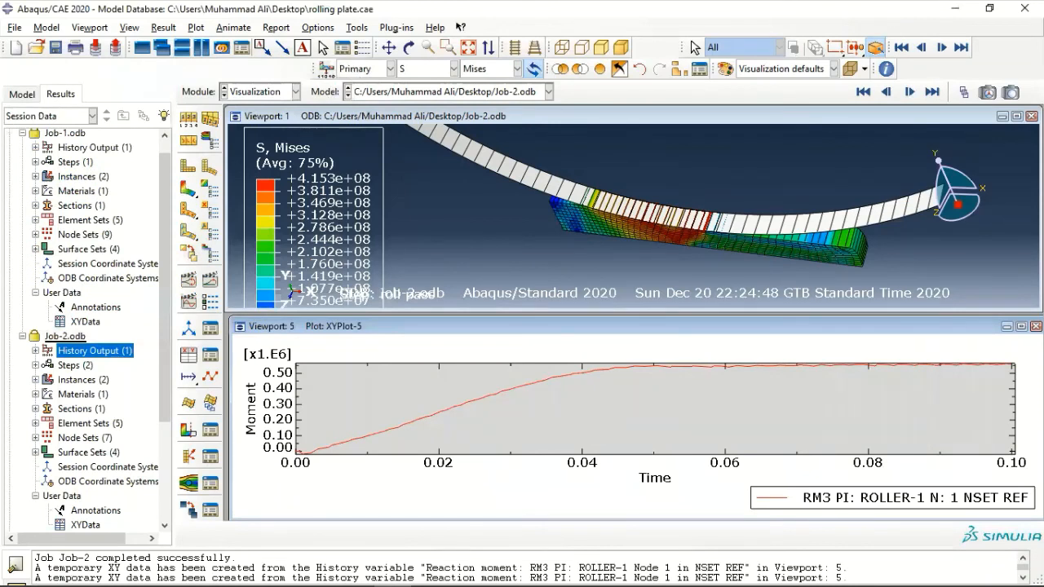